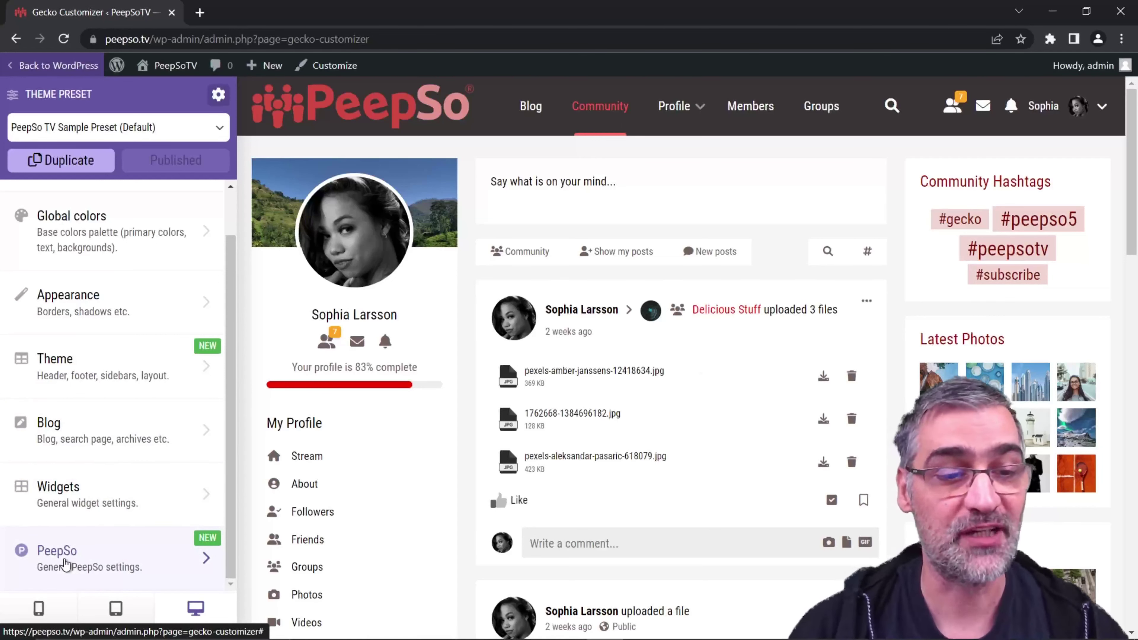
# Open the PeepSo category's profile page settings and load the profile page in the preview.
pyautogui.click(64, 561)
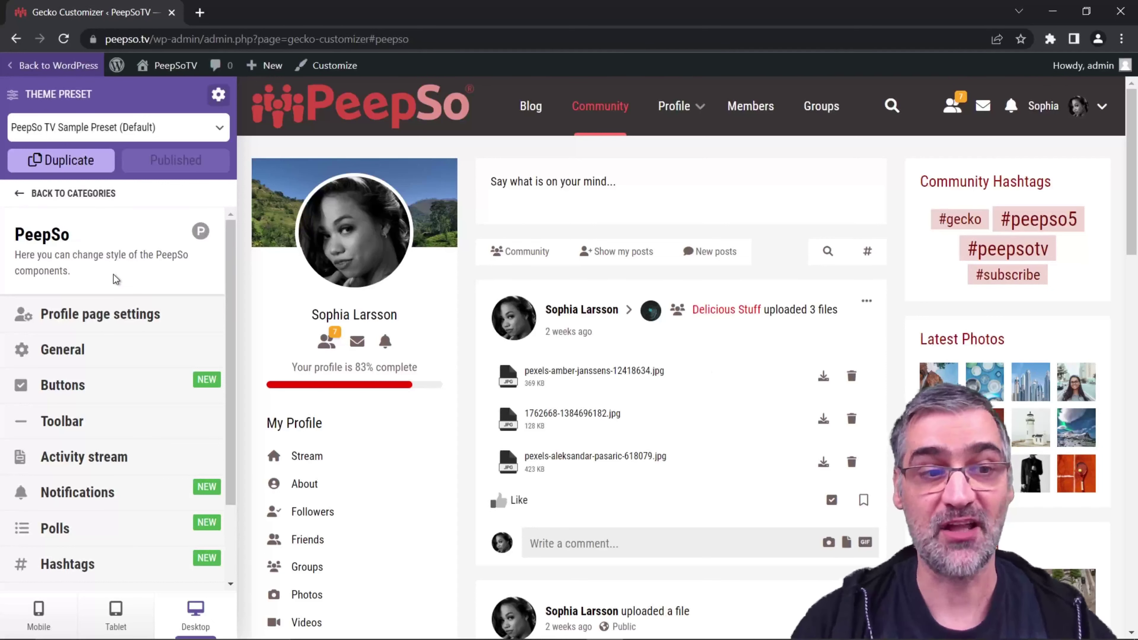
pyautogui.scroll(-2, 96, 515)
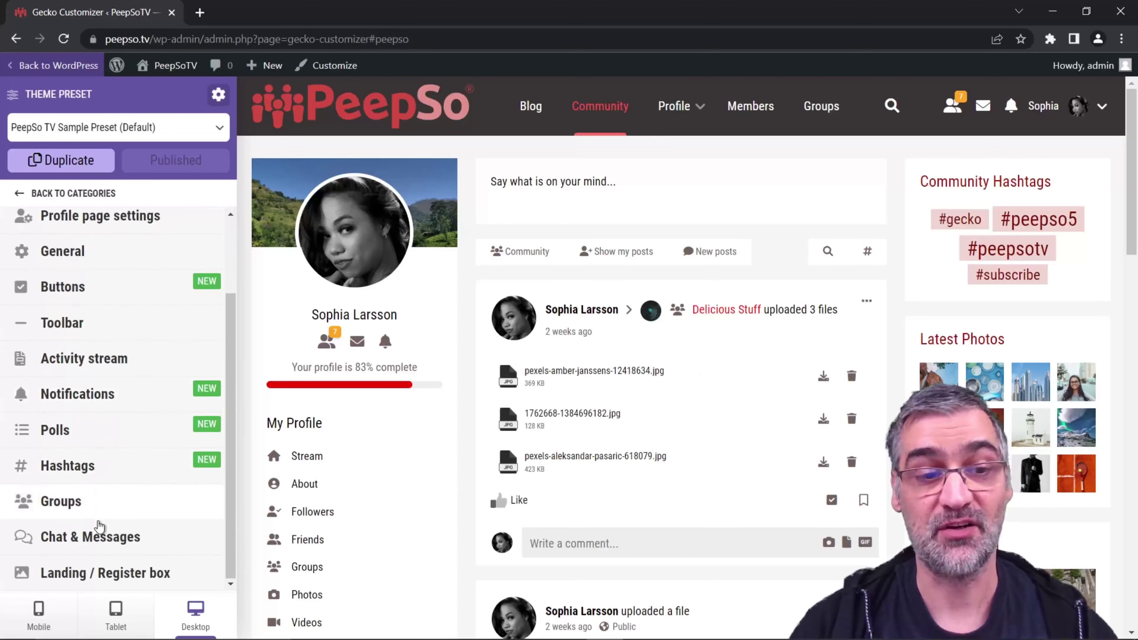
pyautogui.scroll(2, 98, 526)
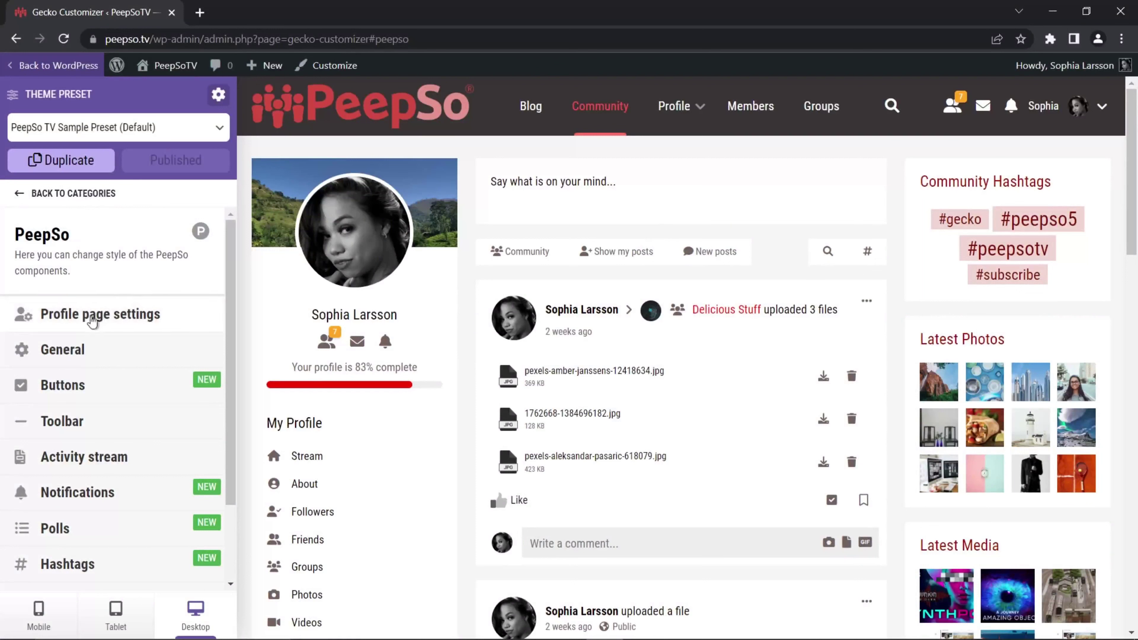
pyautogui.click(115, 314)
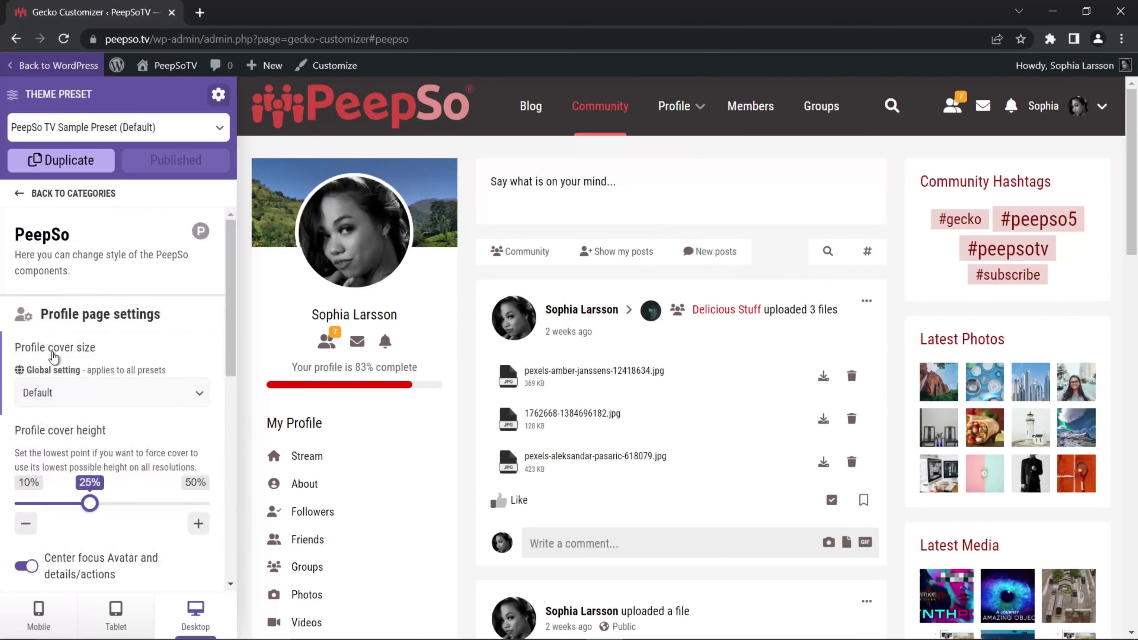
pyautogui.scroll(-2, 139, 350)
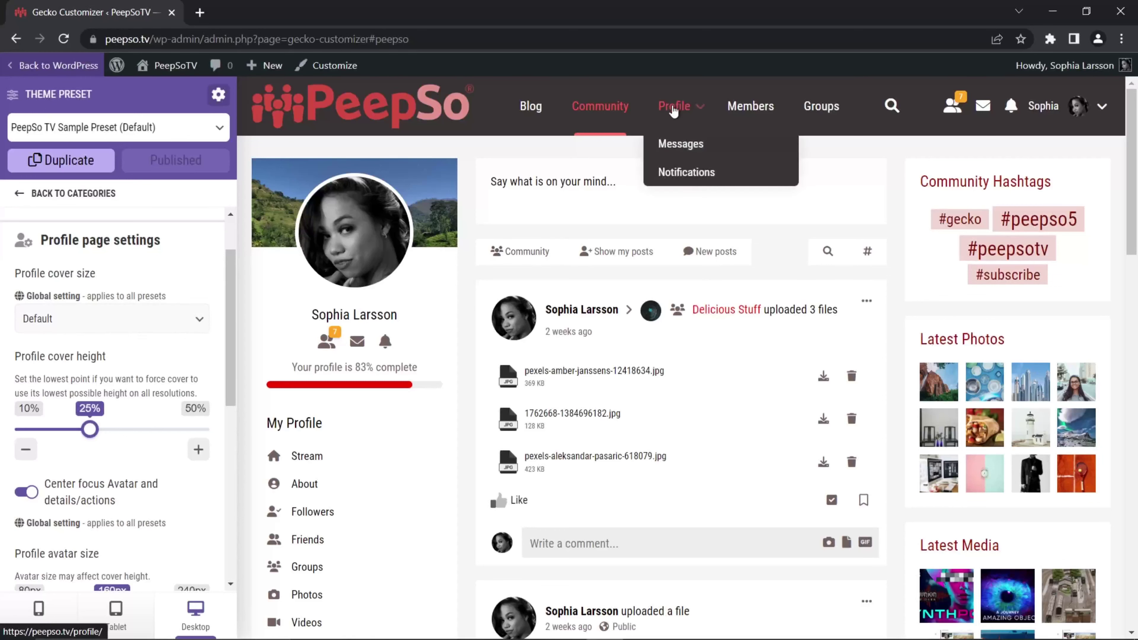
pyautogui.click(673, 110)
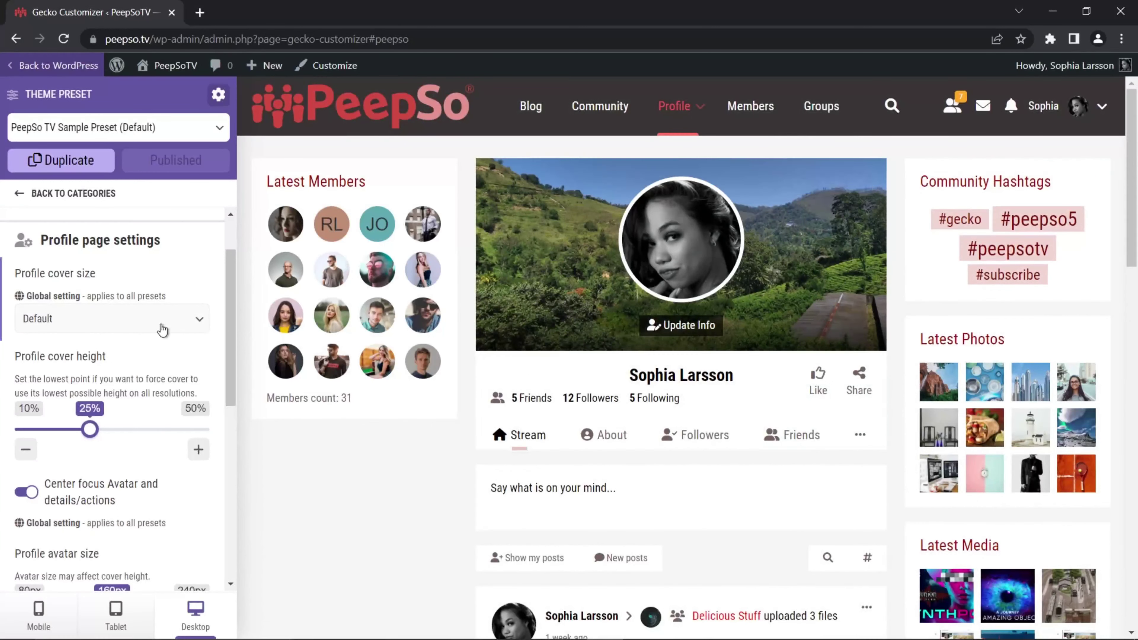
# Try Wide cover as the profile cover size, and set it to Full width cover.
pyautogui.click(203, 320)
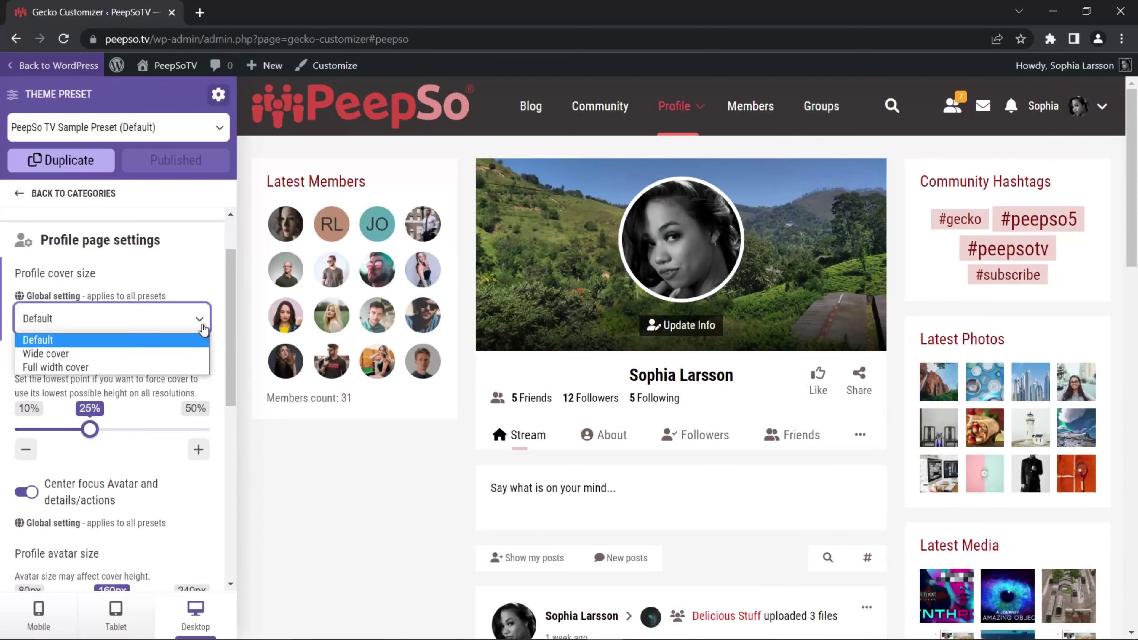
pyautogui.click(57, 354)
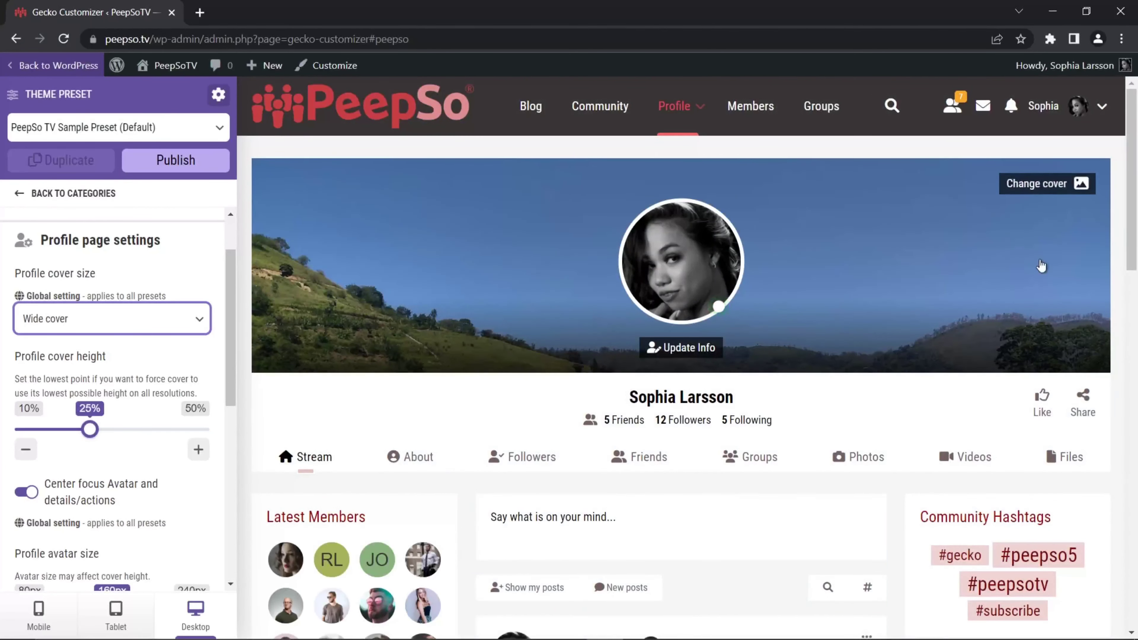
pyautogui.click(85, 324)
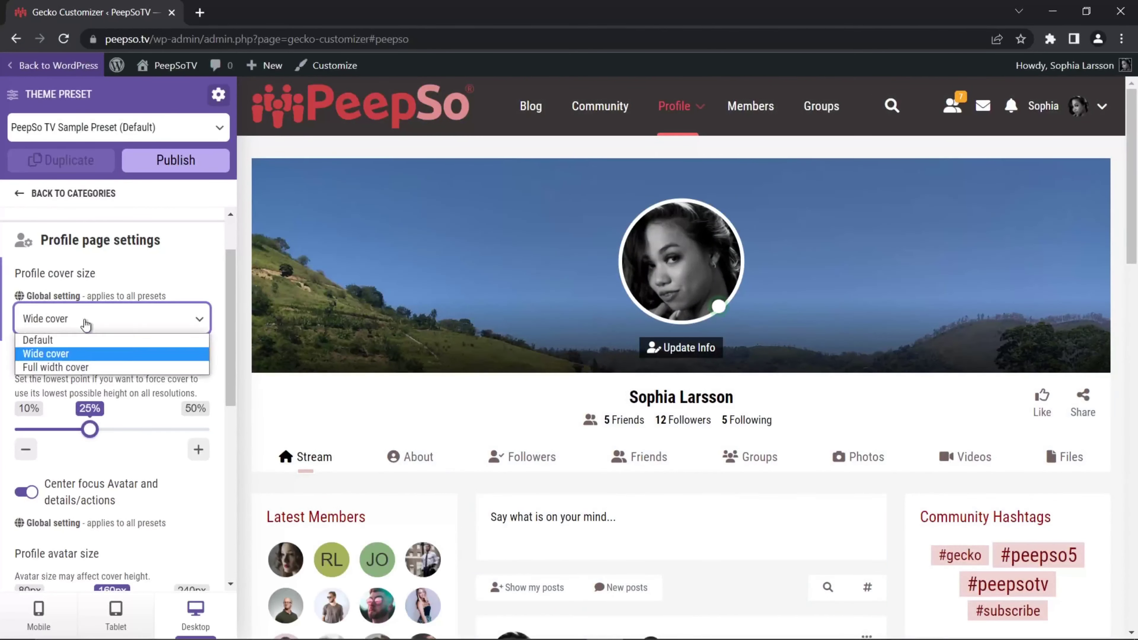
pyautogui.click(56, 368)
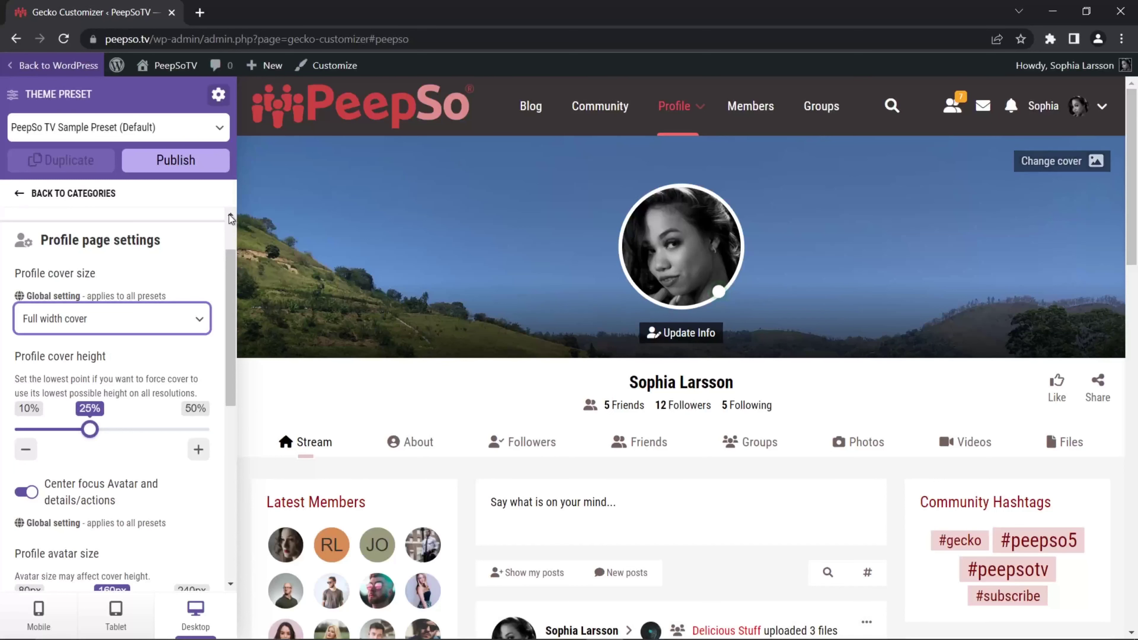
# Switch the profile cover size back to Wide cover for comparison and return it to Full width cover.
pyautogui.click(112, 319)
pyautogui.click(67, 353)
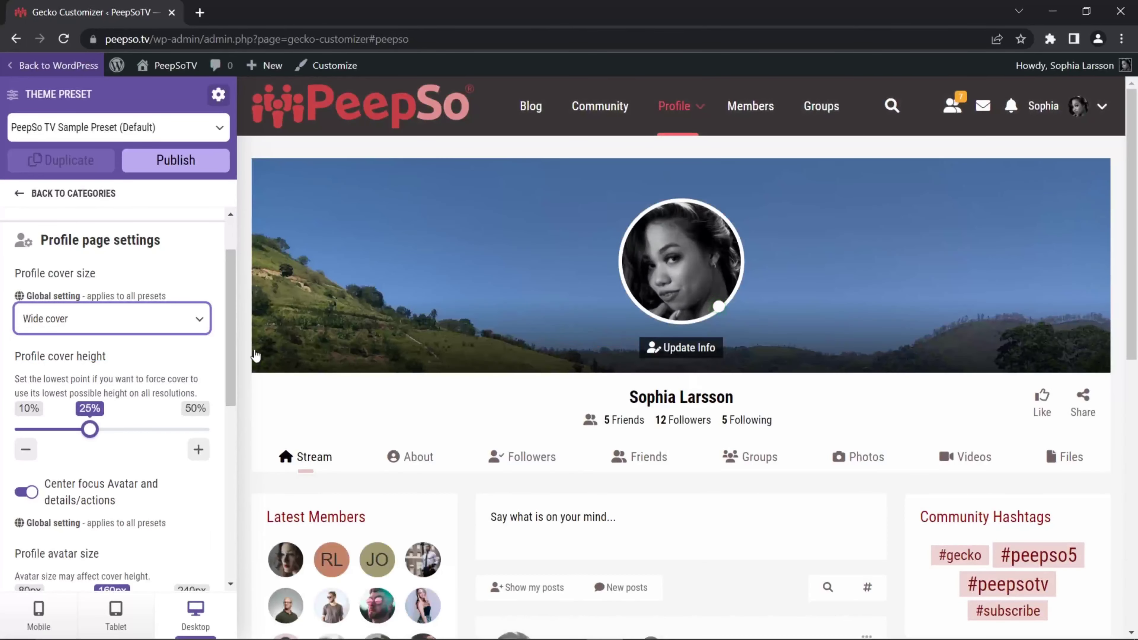
pyautogui.moveTo(1076, 223)
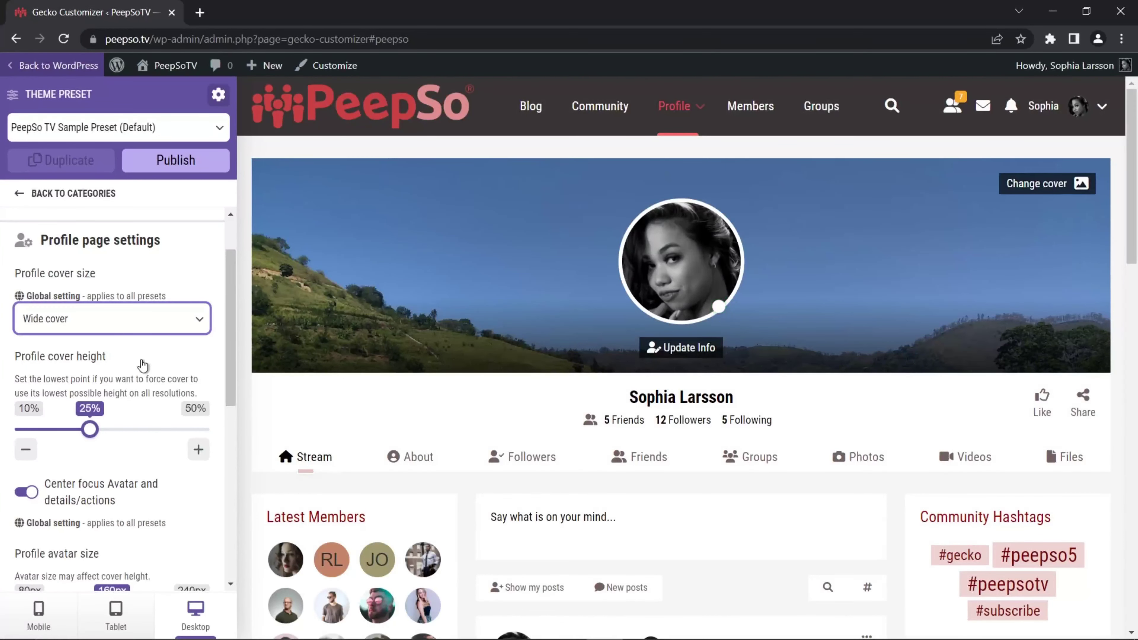
pyautogui.click(96, 320)
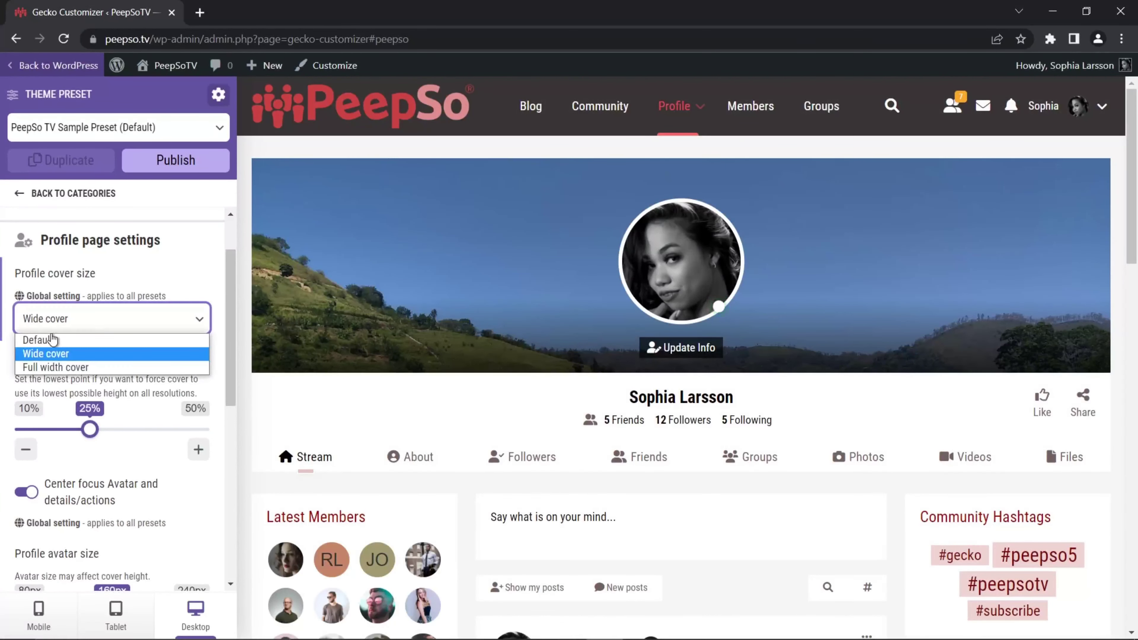
pyautogui.click(46, 368)
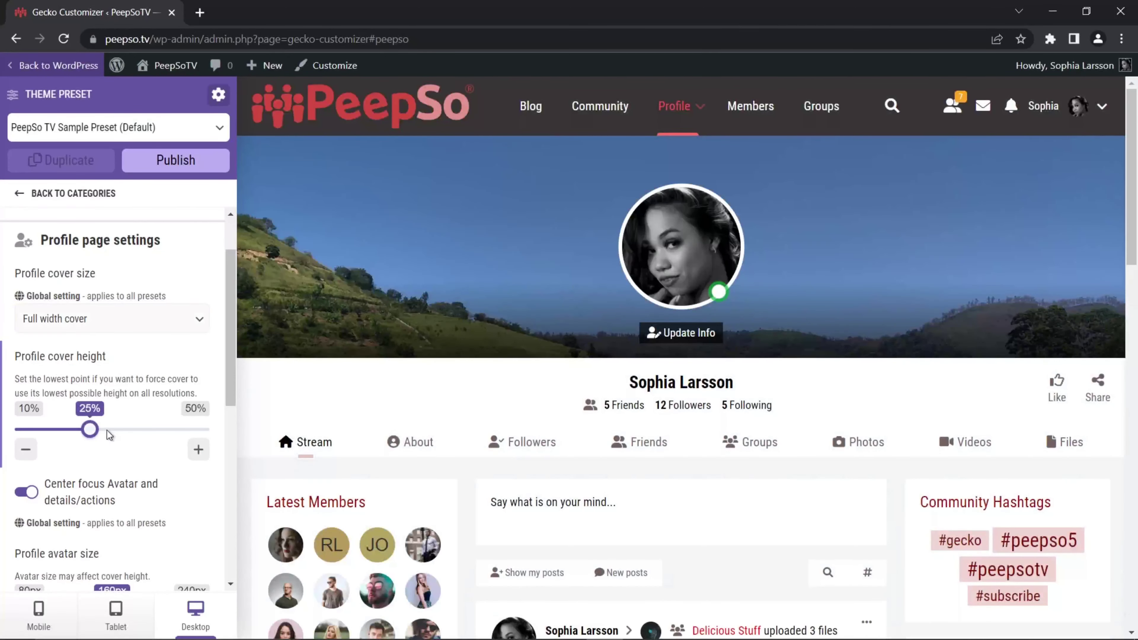
# Set the profile cover height to 30% and publish the preset changes.
pyautogui.click(114, 430)
pyautogui.click(145, 433)
pyautogui.click(179, 430)
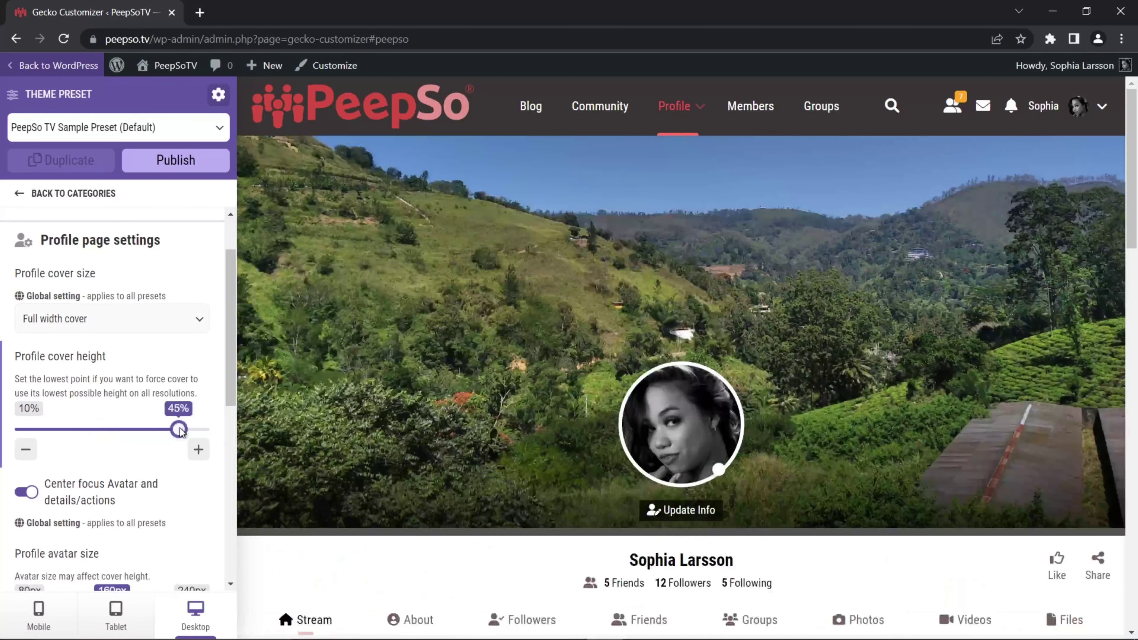
pyautogui.moveTo(179, 430); pyautogui.dragTo(102, 430)
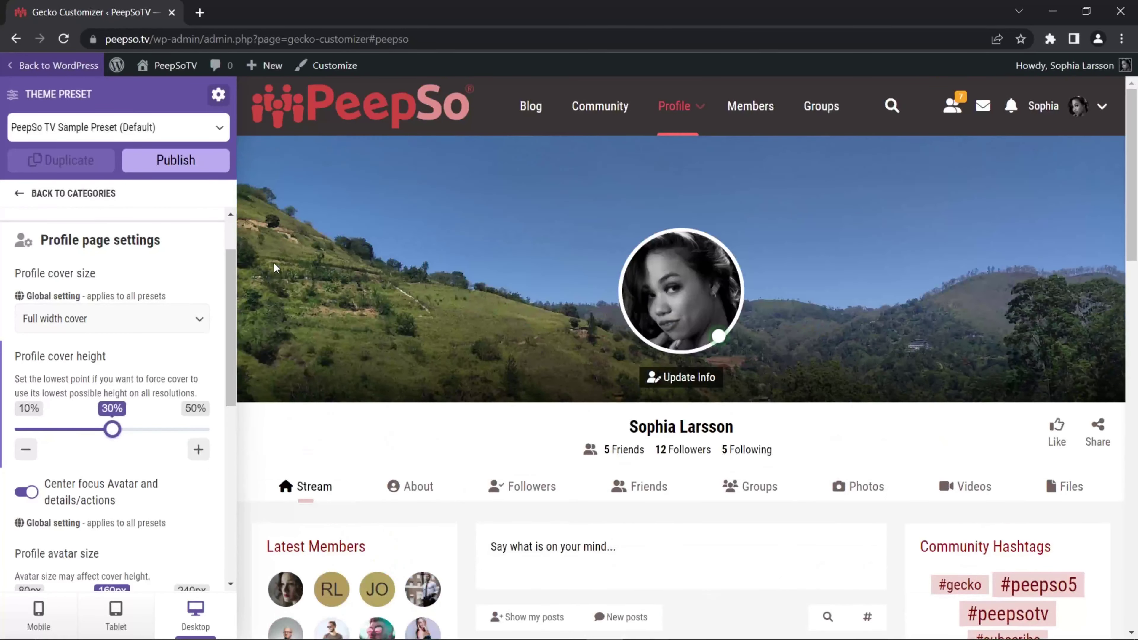
pyautogui.click(176, 161)
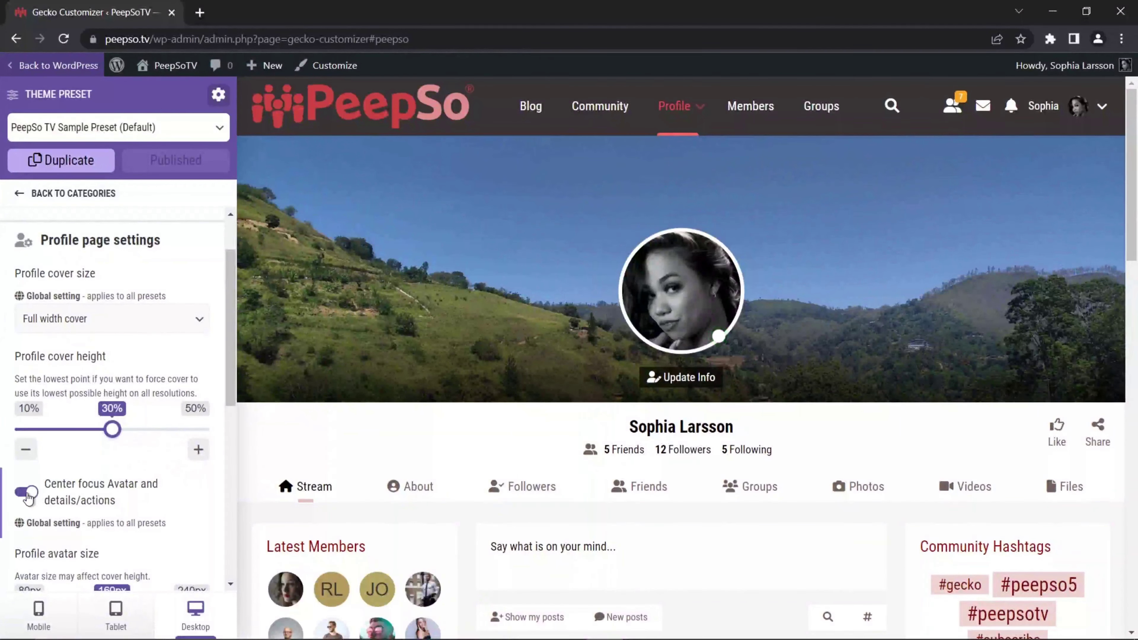
# Turn the centre focus for the avatar and details off and on again to compare both layouts.
pyautogui.click(27, 493)
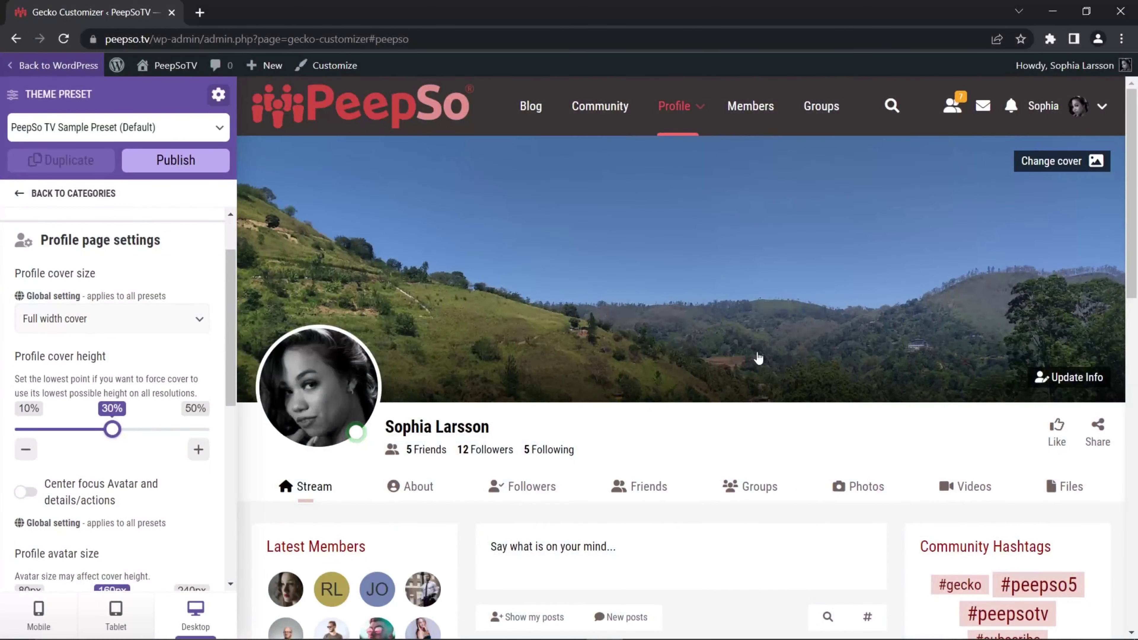
pyautogui.click(25, 491)
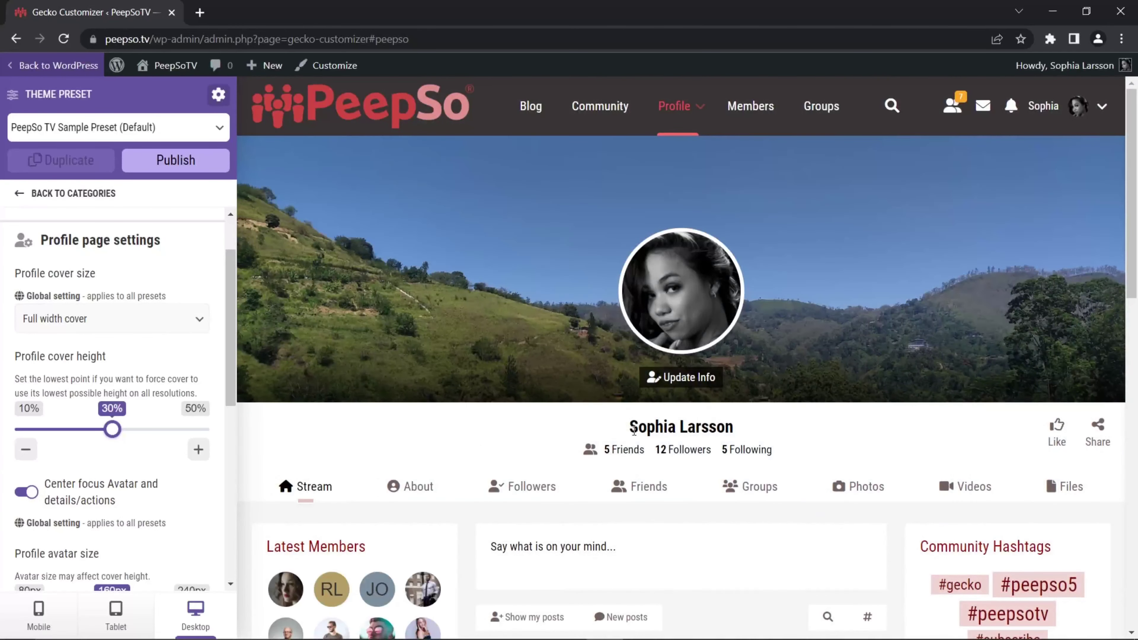
# Set the profile avatar size to 150 px.
pyautogui.scroll(-5, 132, 475)
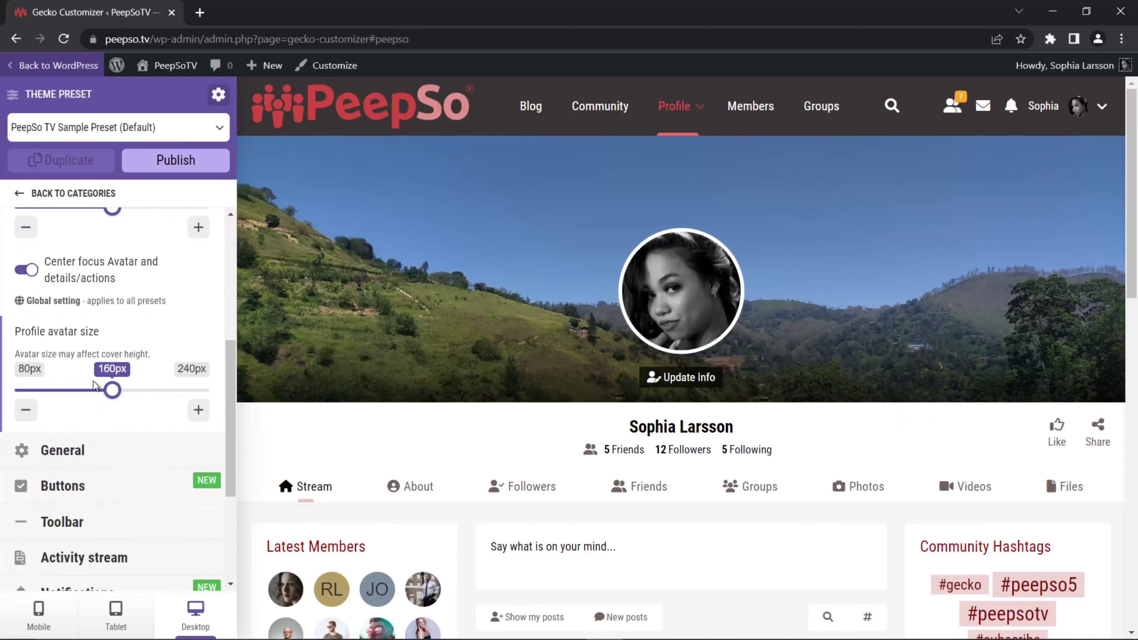
pyautogui.moveTo(112, 390)
pyautogui.mouseDown()
pyautogui.moveTo(17, 395)
pyautogui.moveTo(222, 406)
pyautogui.moveTo(102, 400)
pyautogui.mouseUp()
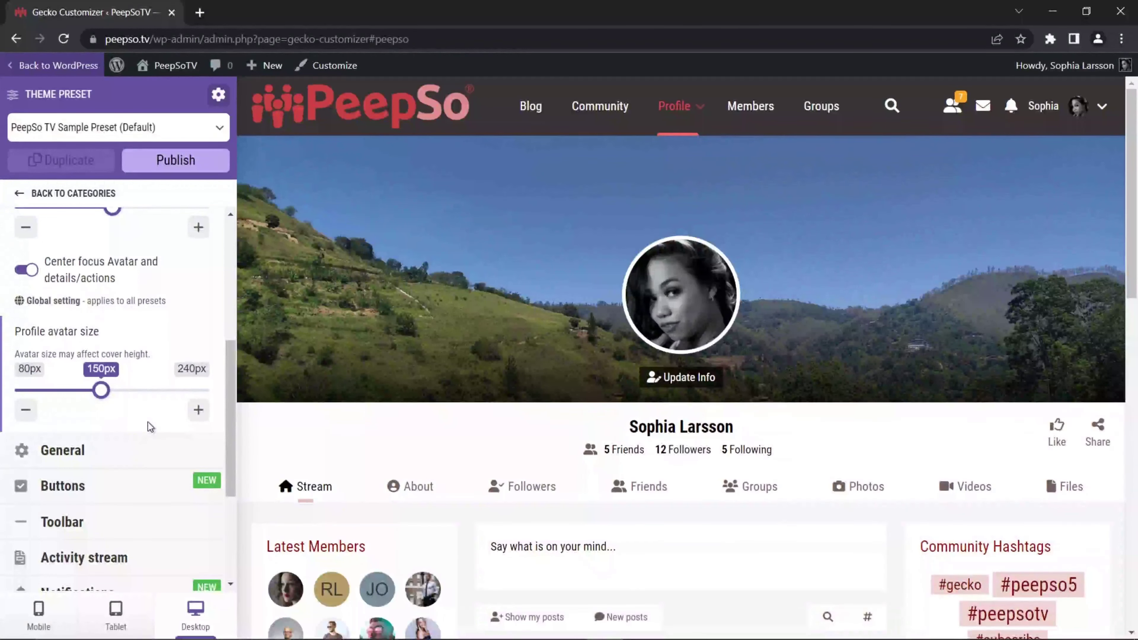
# Open the General PeepSo settings, review the page title option, and publish the pending preset changes.
pyautogui.click(99, 455)
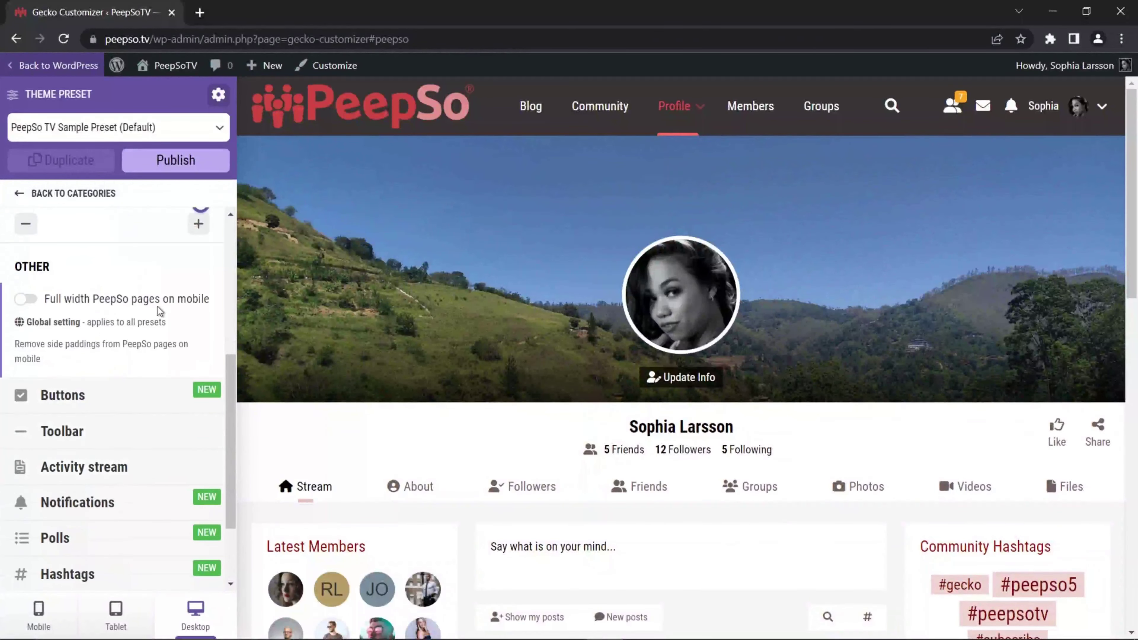
pyautogui.scroll(5, 155, 314)
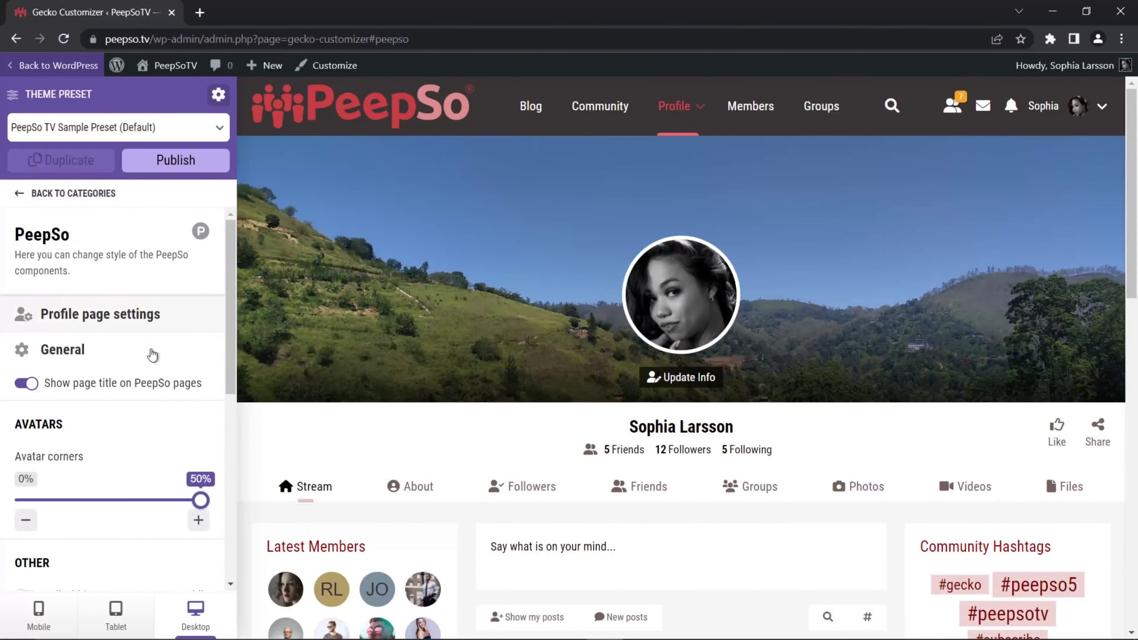
pyautogui.scroll(-1, 150, 349)
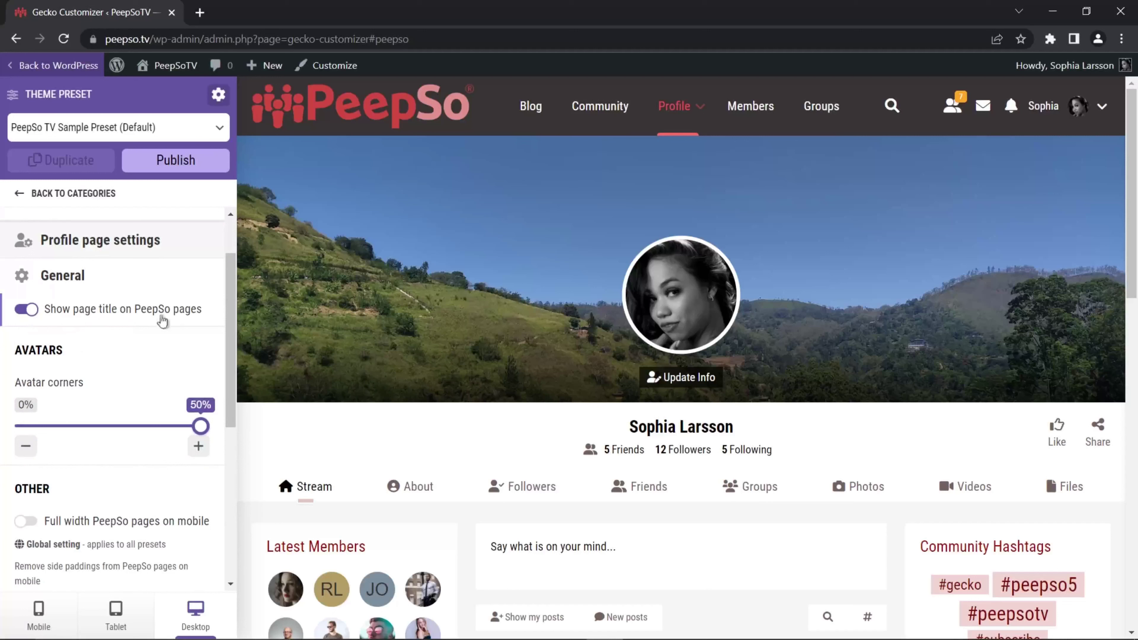
pyautogui.click(37, 314)
pyautogui.click(29, 65)
pyautogui.click(695, 125)
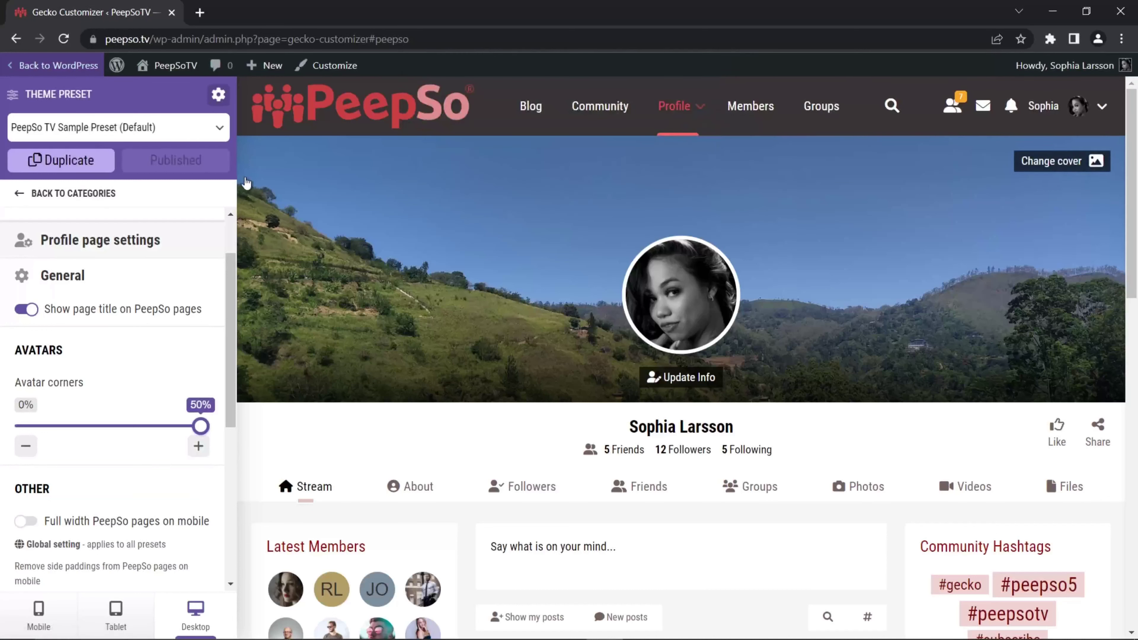
# Return to the WordPress dashboard and open the Recent Activity front page for editing.
pyautogui.click(38, 67)
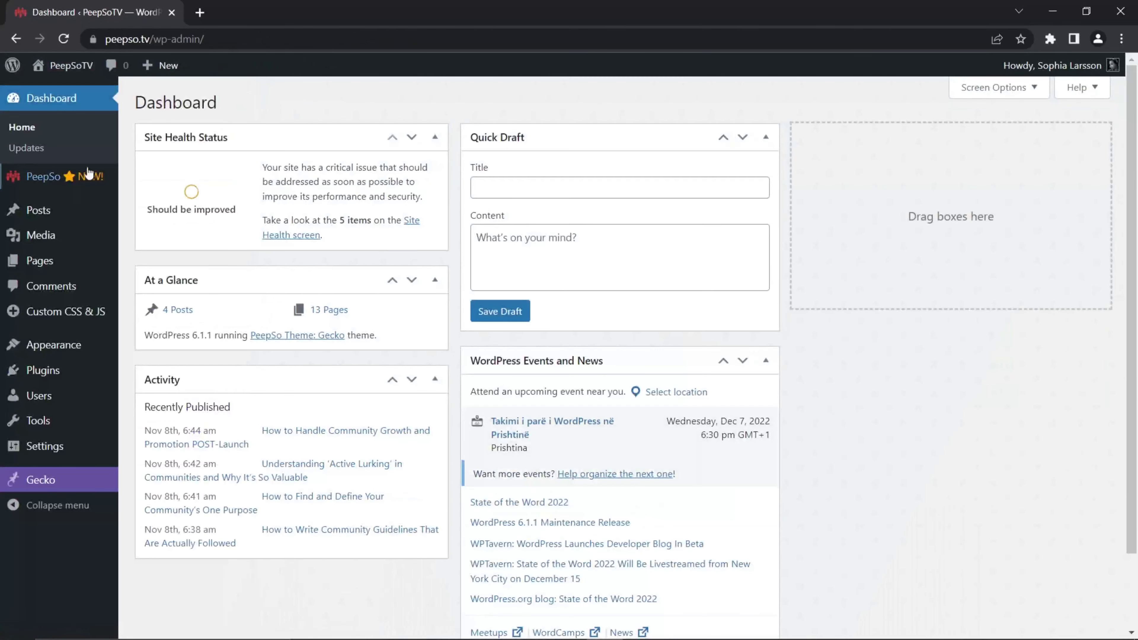
pyautogui.moveTo(43, 262)
pyautogui.click(158, 263)
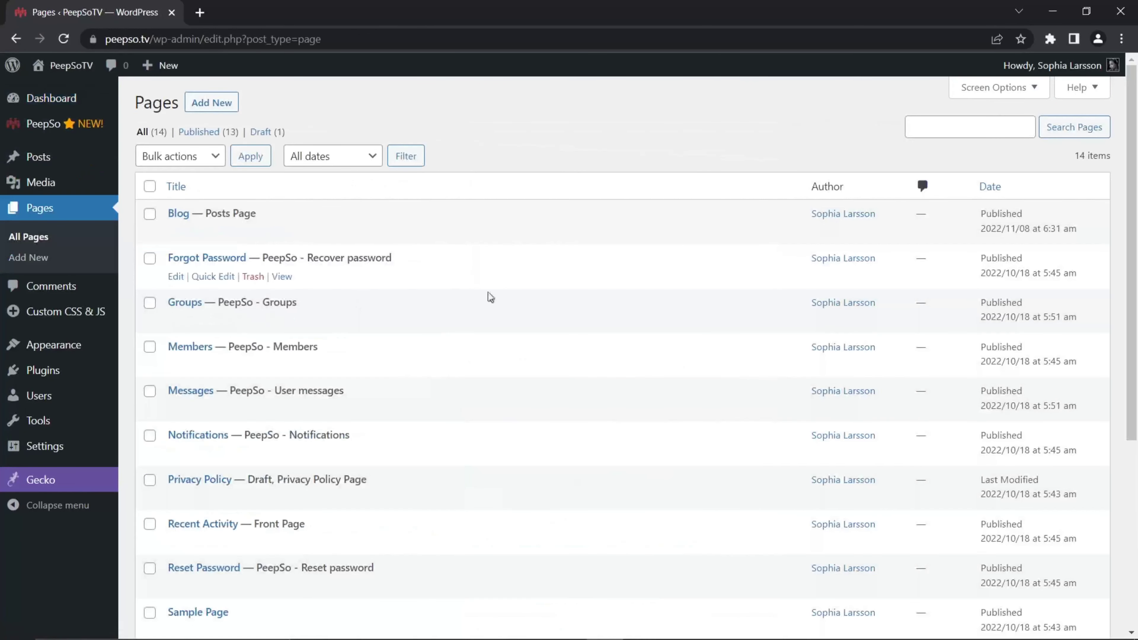
pyautogui.scroll(-2, 392, 440)
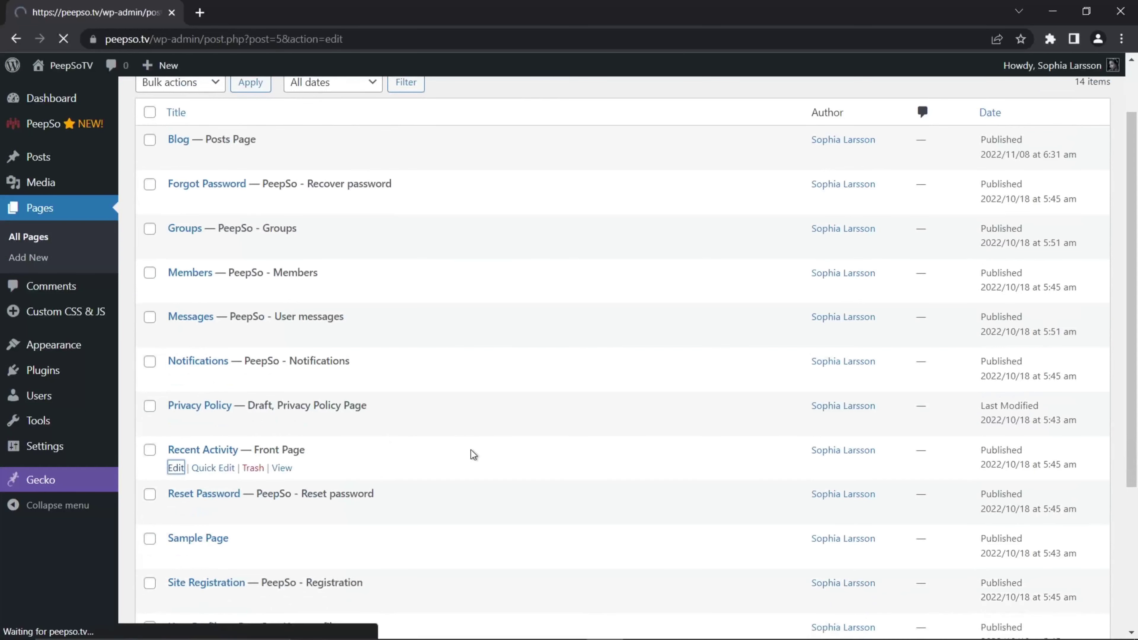
# Disable Hide page title in the Gecko page options for Recent Activity and update the page.
pyautogui.scroll(-5, 1035, 354)
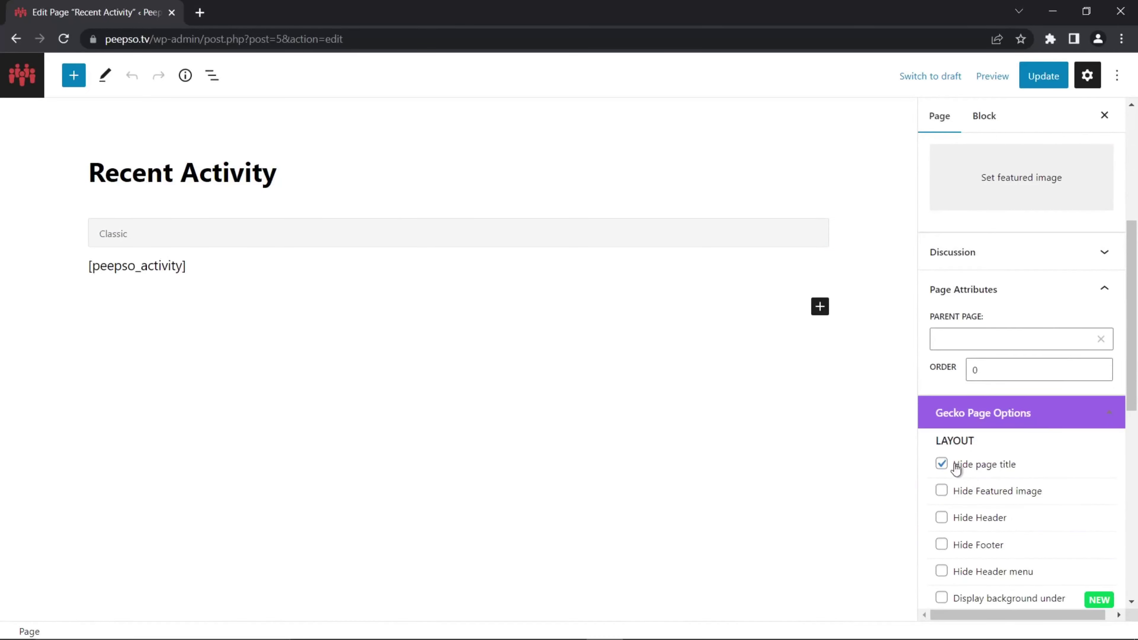
pyautogui.click(1043, 76)
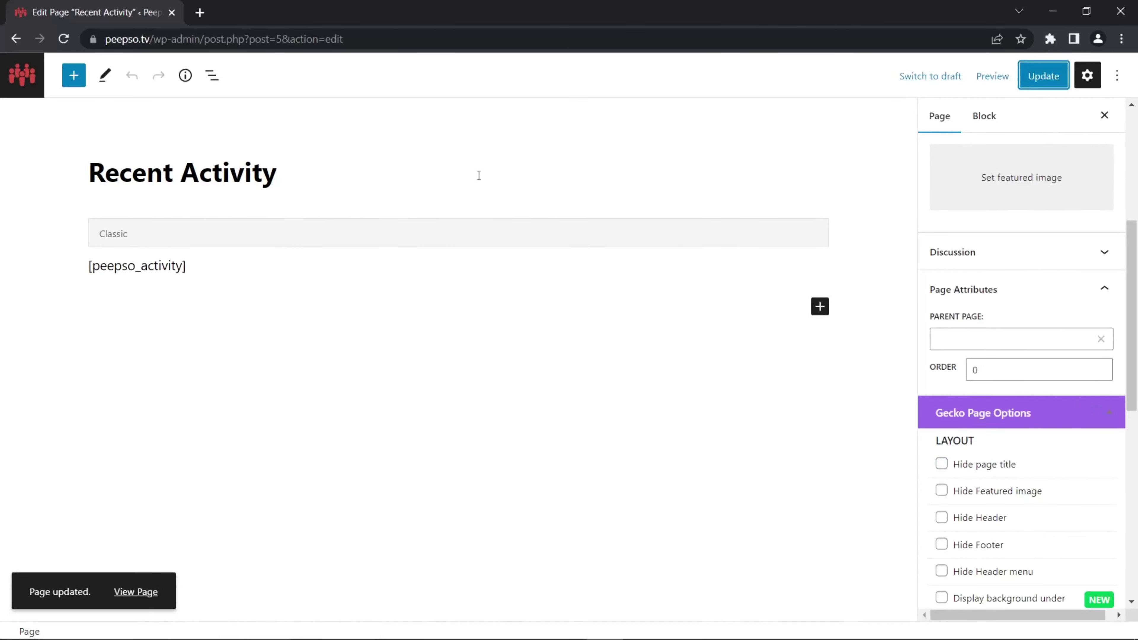
# Visit the site's front page and check the page title above the activity stream.
pyautogui.click(16, 39)
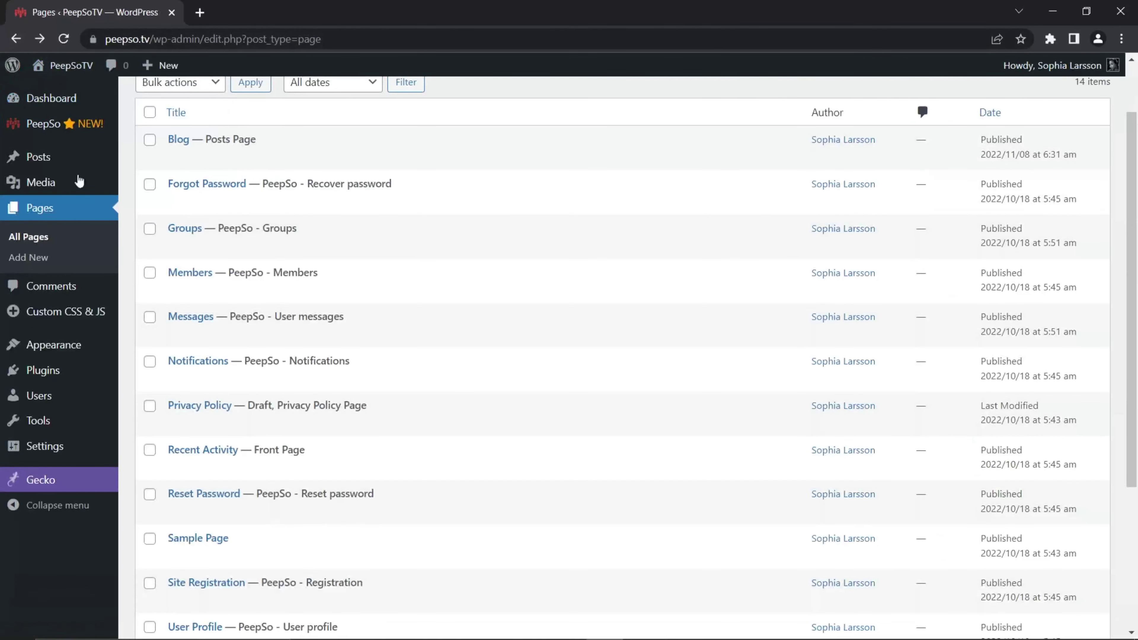
pyautogui.click(73, 67)
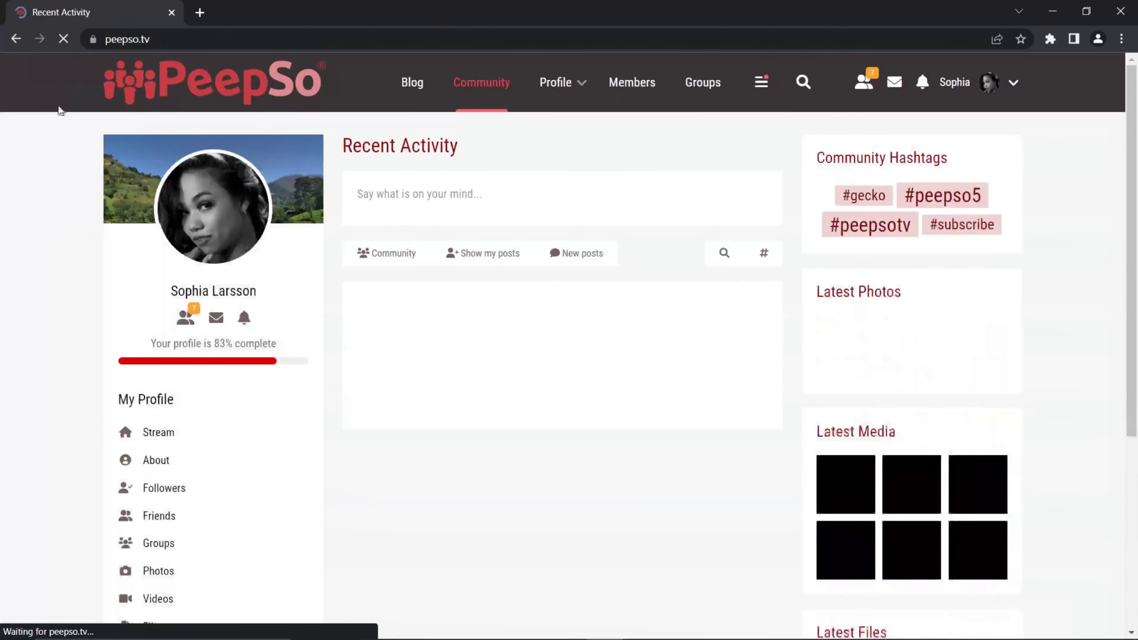
pyautogui.moveTo(461, 148); pyautogui.dragTo(341, 148)
# Return to the WordPress admin and open the Gecko Customizer.
pyautogui.click(16, 39)
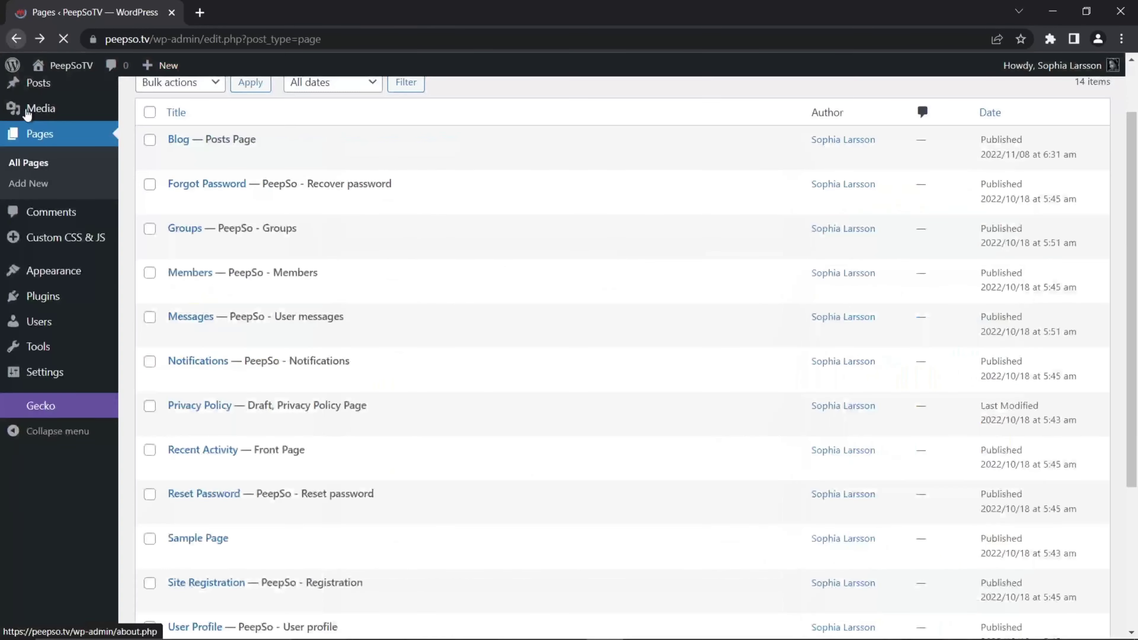
pyautogui.moveTo(33, 492)
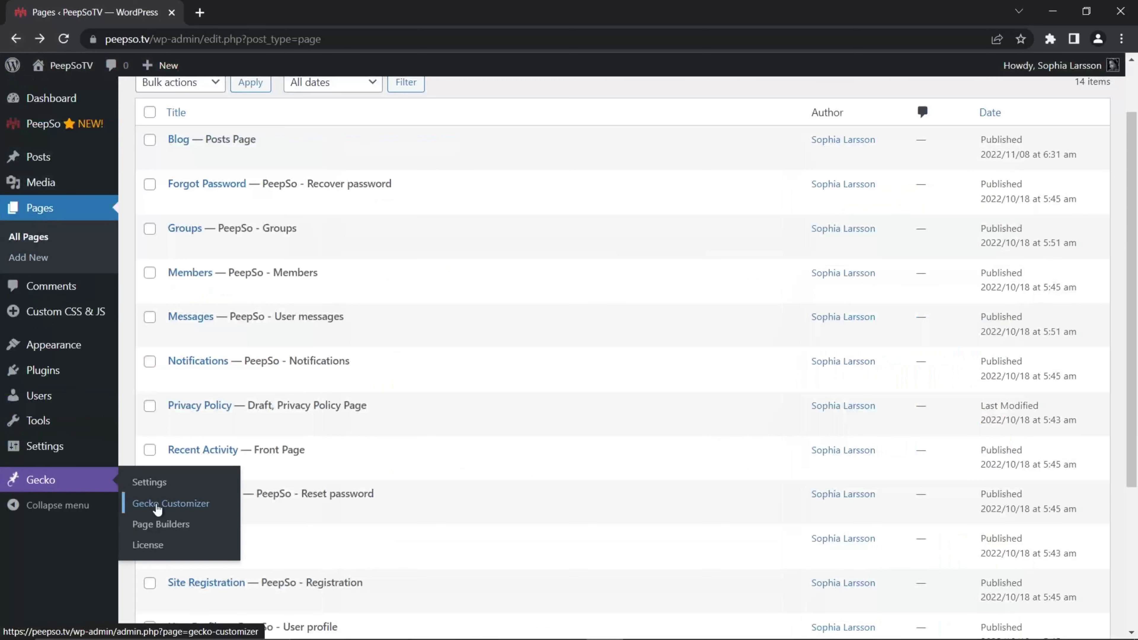
pyautogui.click(159, 505)
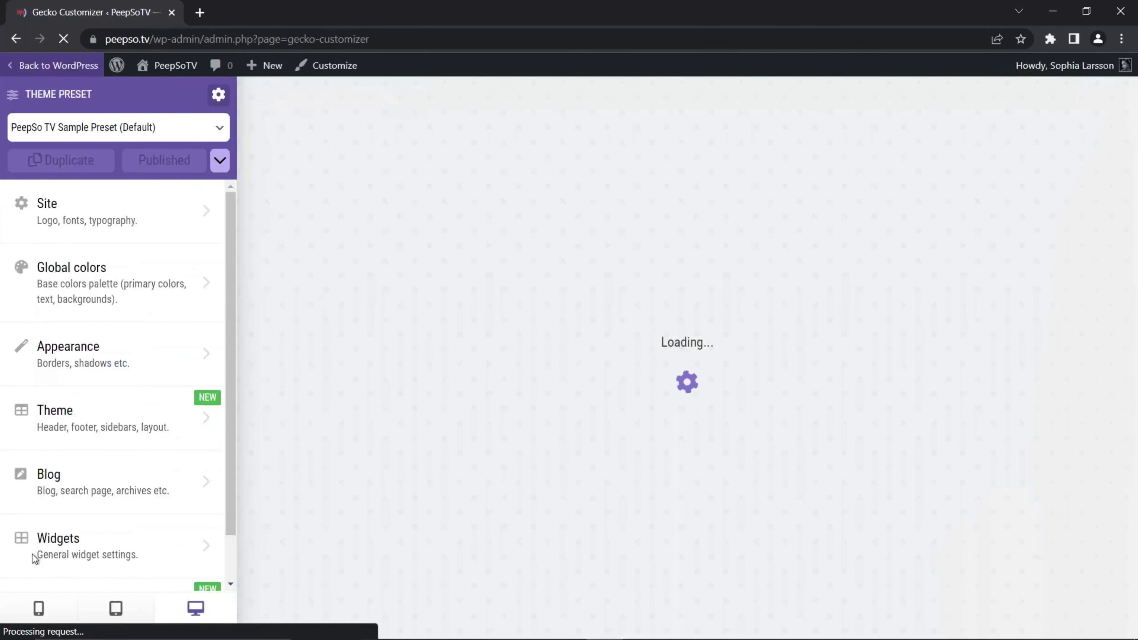
# Open the General settings of the PeepSo category and turn off Show page title on PeepSo pages.
pyautogui.scroll(-2, 234, 363)
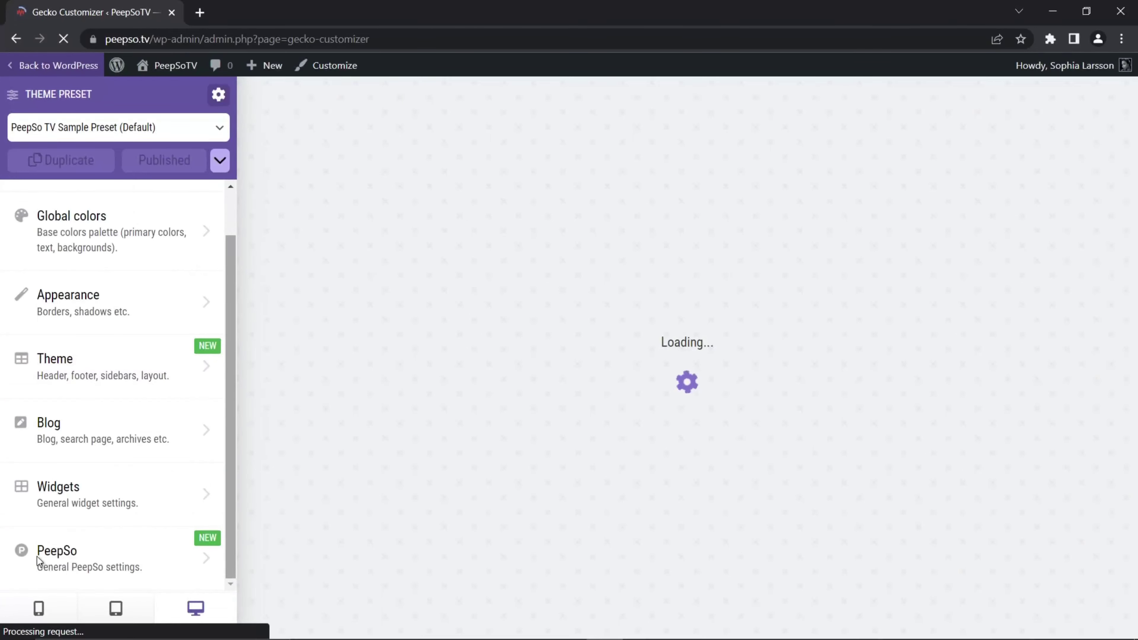
pyautogui.click(85, 551)
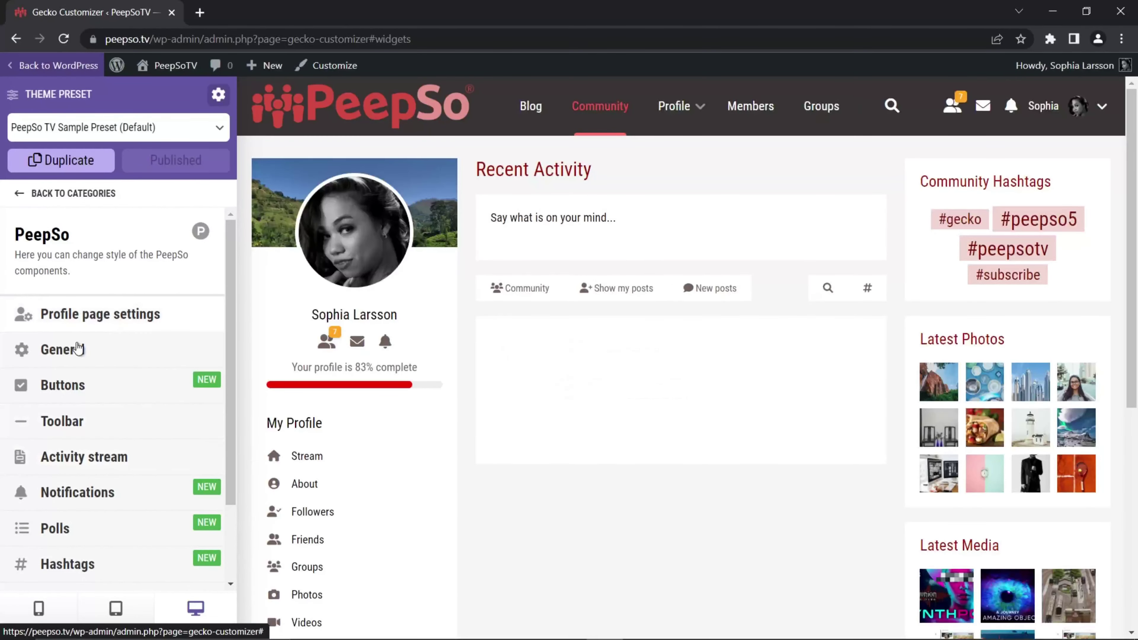
pyautogui.click(77, 353)
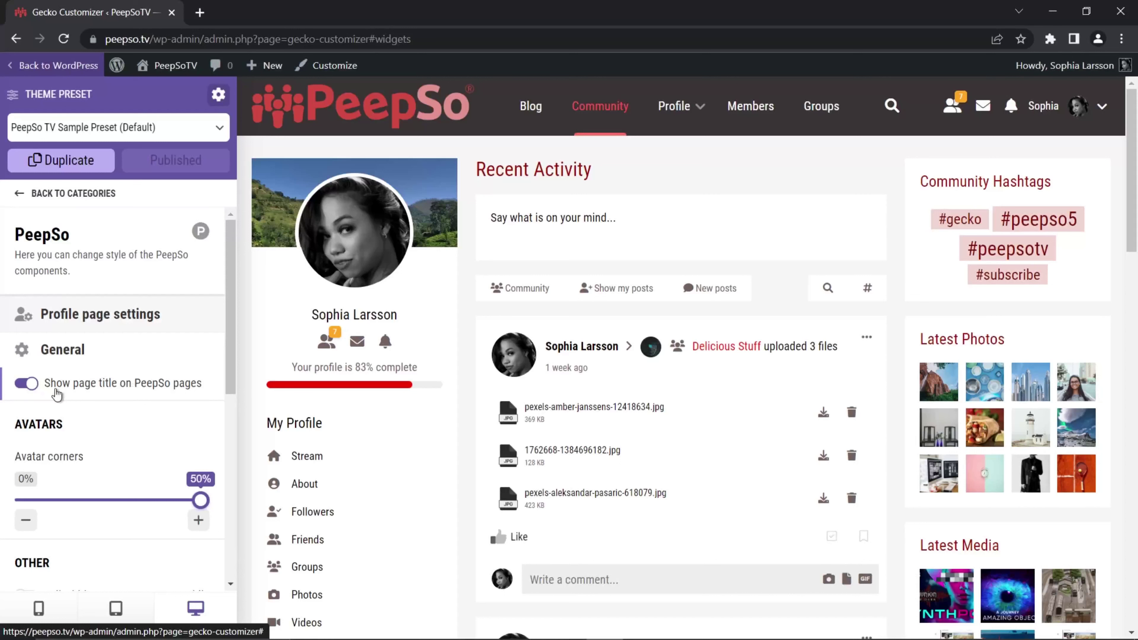
pyautogui.click(27, 386)
pyautogui.click(27, 385)
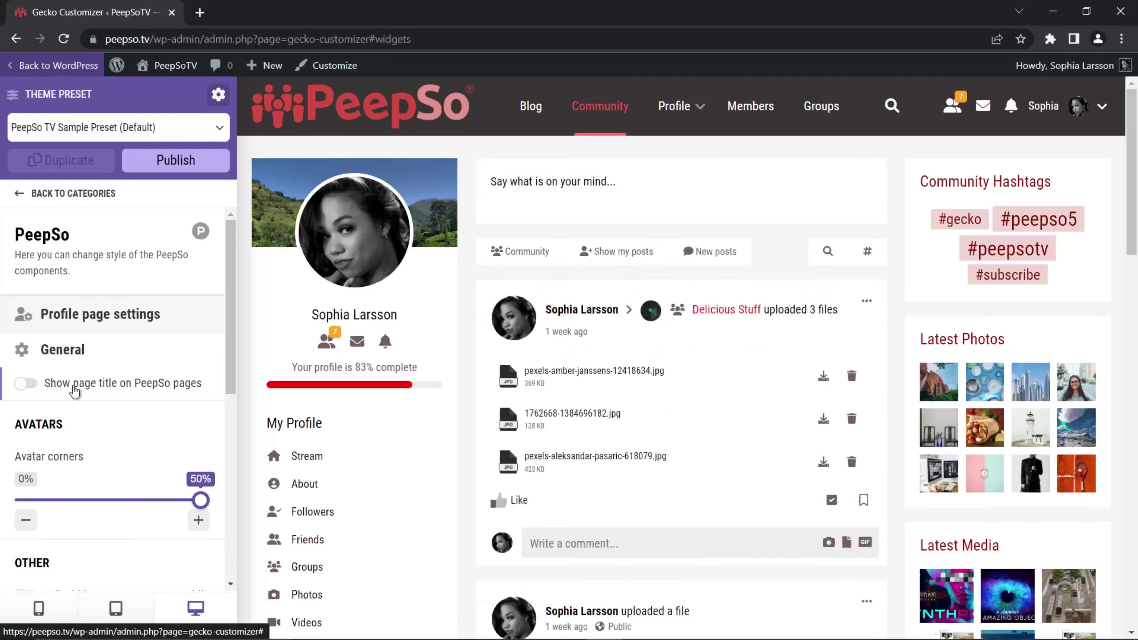
pyautogui.click(27, 387)
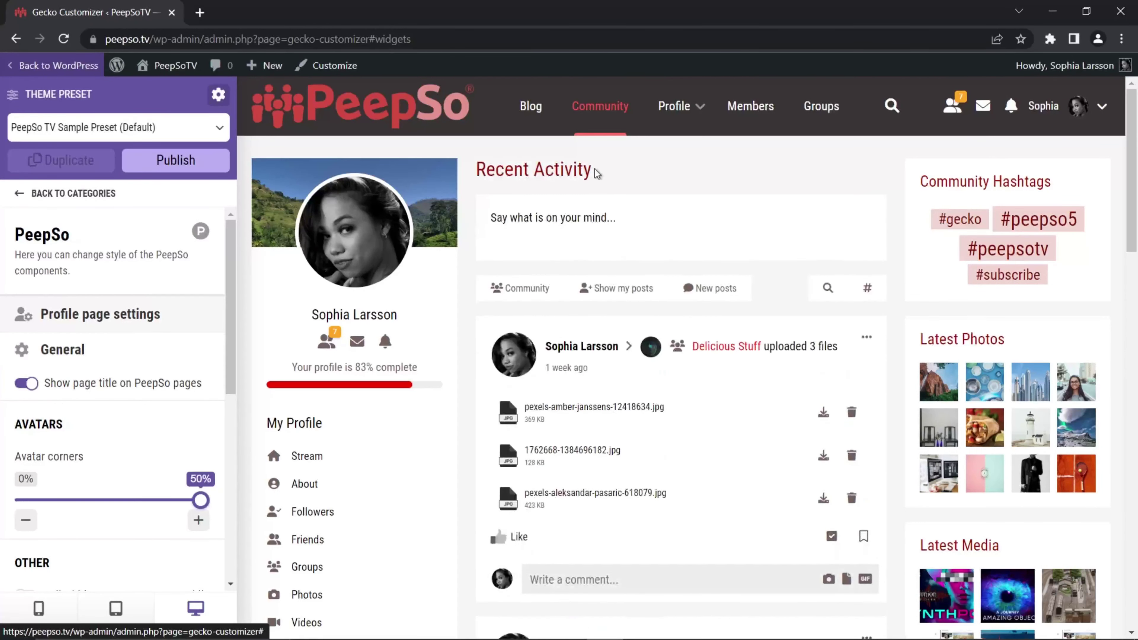
pyautogui.click(32, 384)
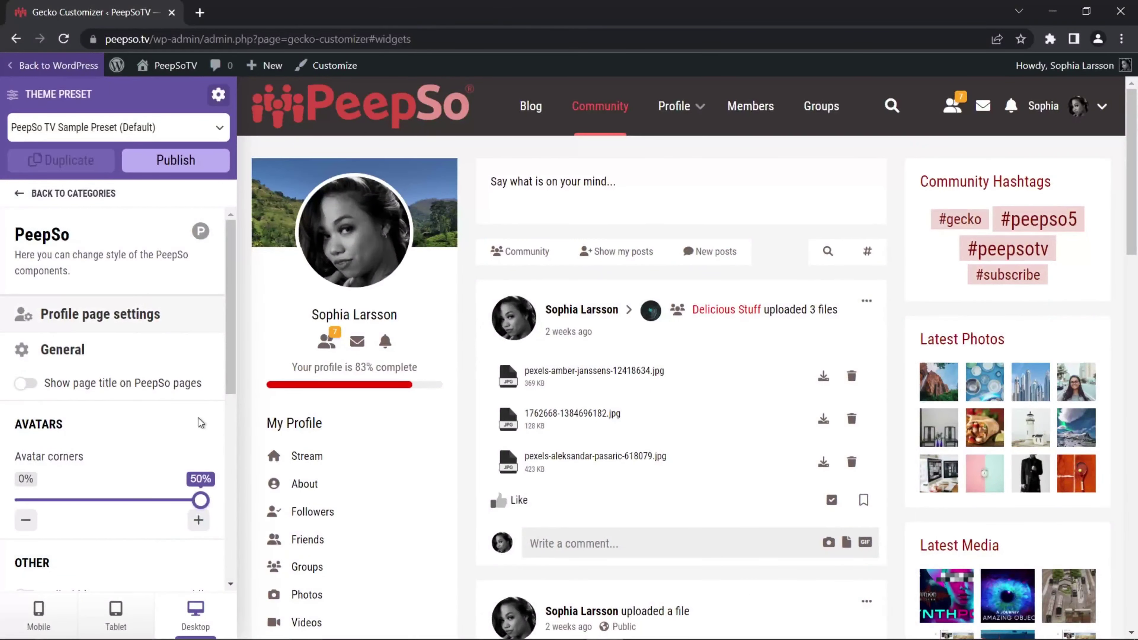
# Try the avatar corners at 20%, then return them to 50%.
pyautogui.scroll(-12, 556, 441)
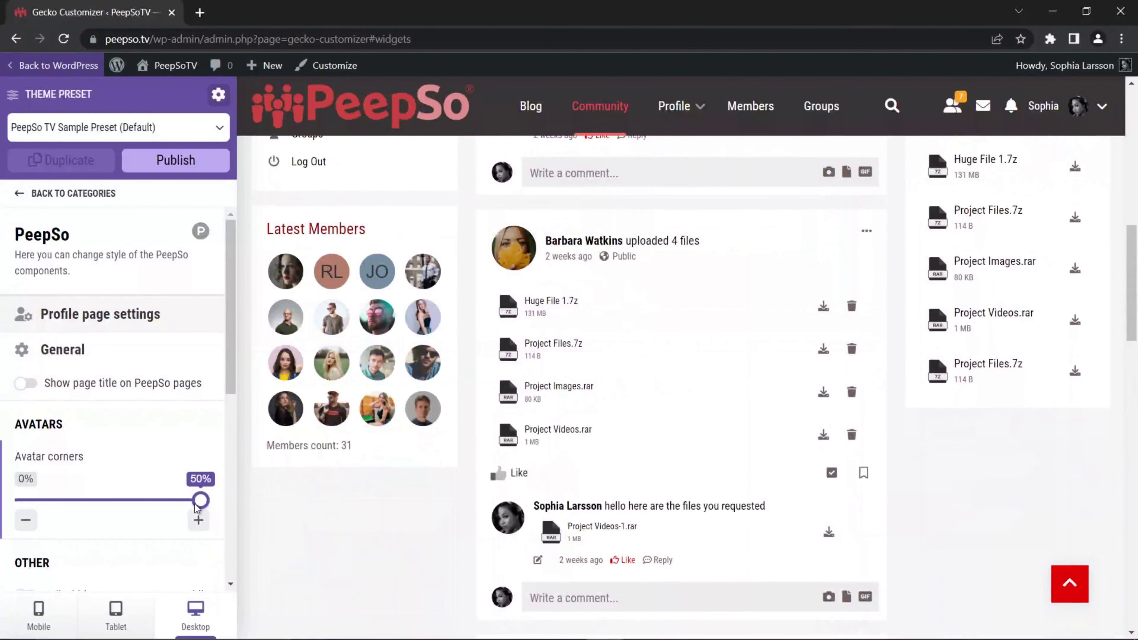
pyautogui.moveTo(200, 502); pyautogui.dragTo(93, 517)
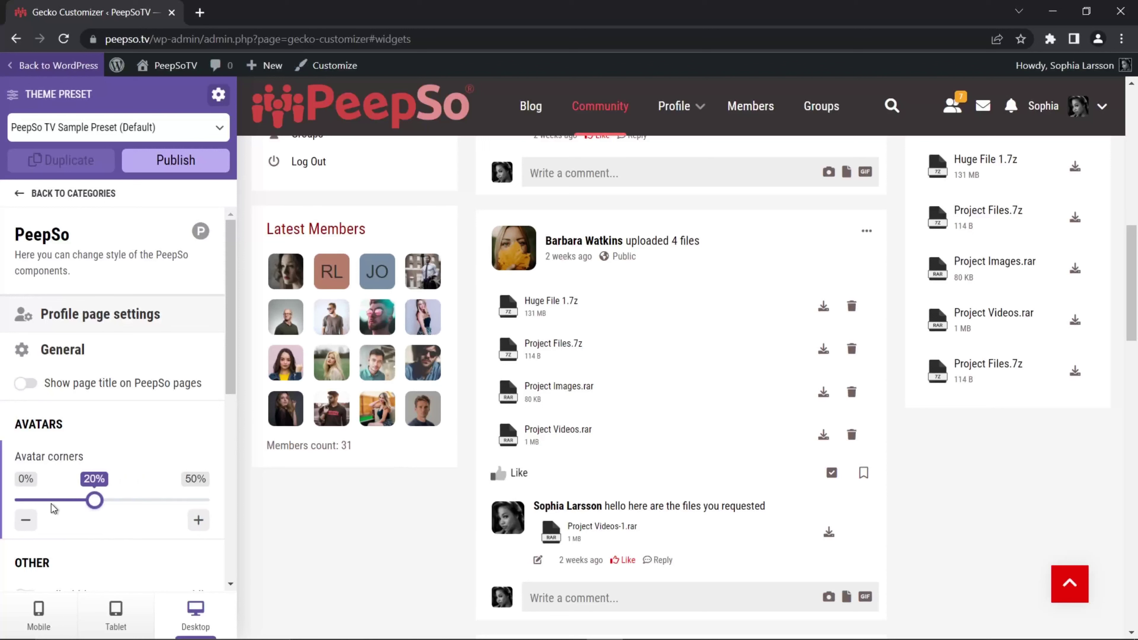
pyautogui.moveTo(60, 501); pyautogui.dragTo(204, 516)
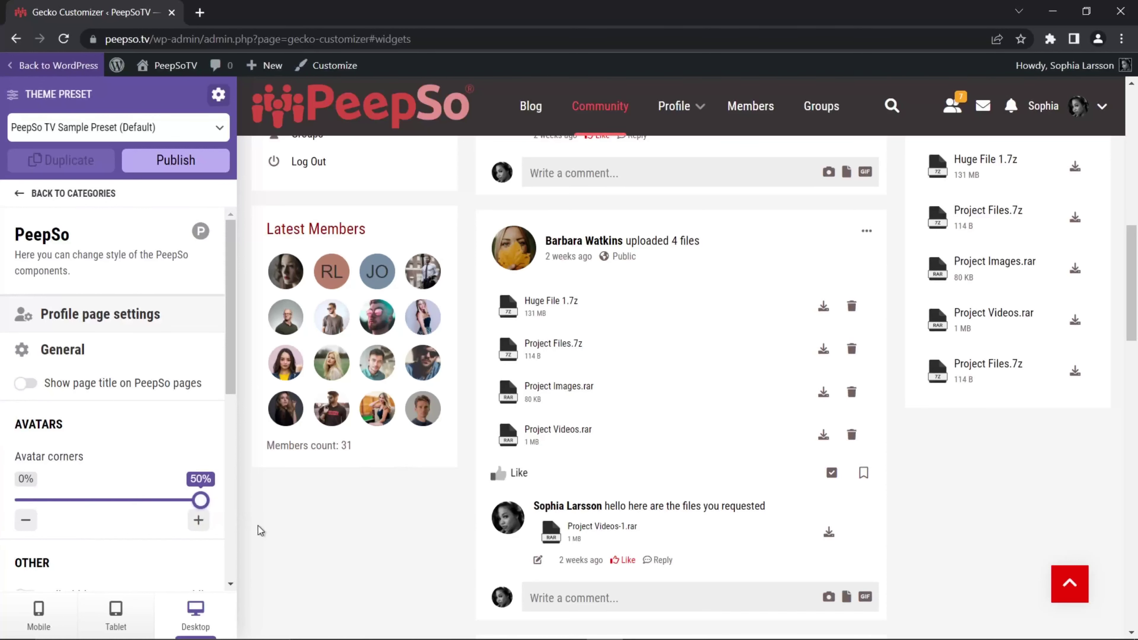
# Try the Full width PeepSo pages on mobile option in the desktop preview and leave it off.
pyautogui.scroll(-5, 177, 416)
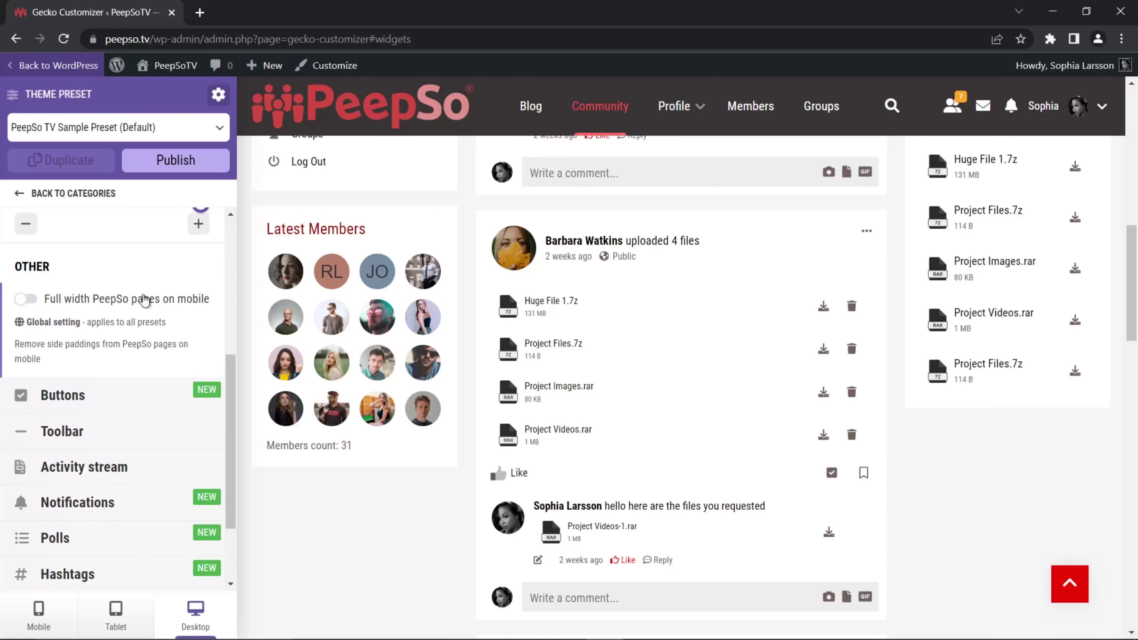
pyautogui.click(25, 299)
pyautogui.click(72, 299)
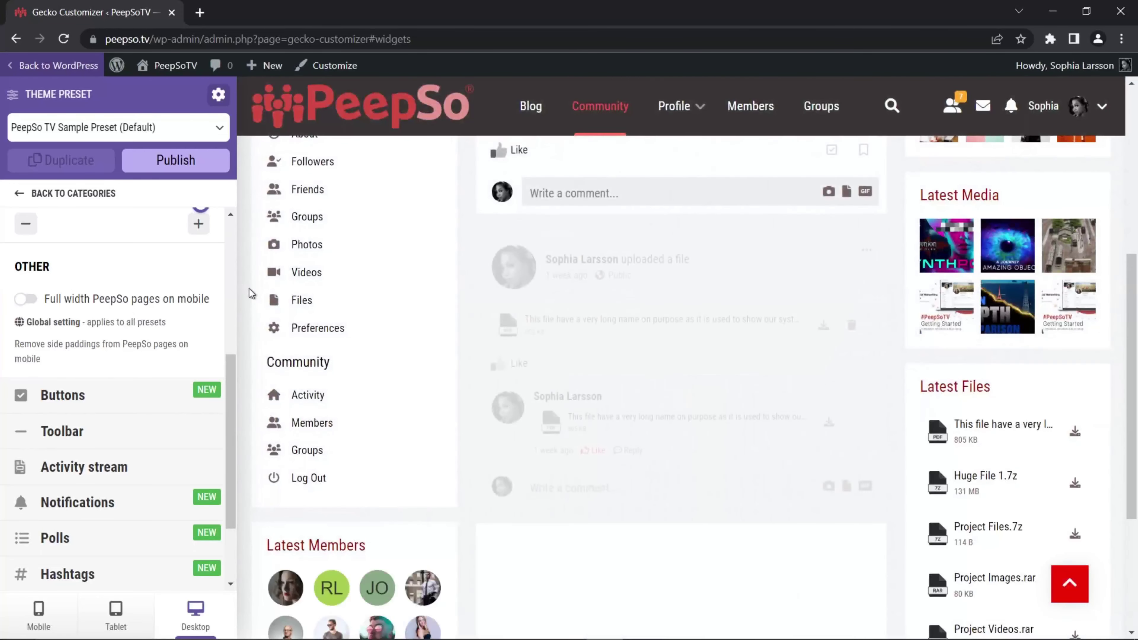
pyautogui.scroll(6, 489, 391)
pyautogui.scroll(1, 318, 330)
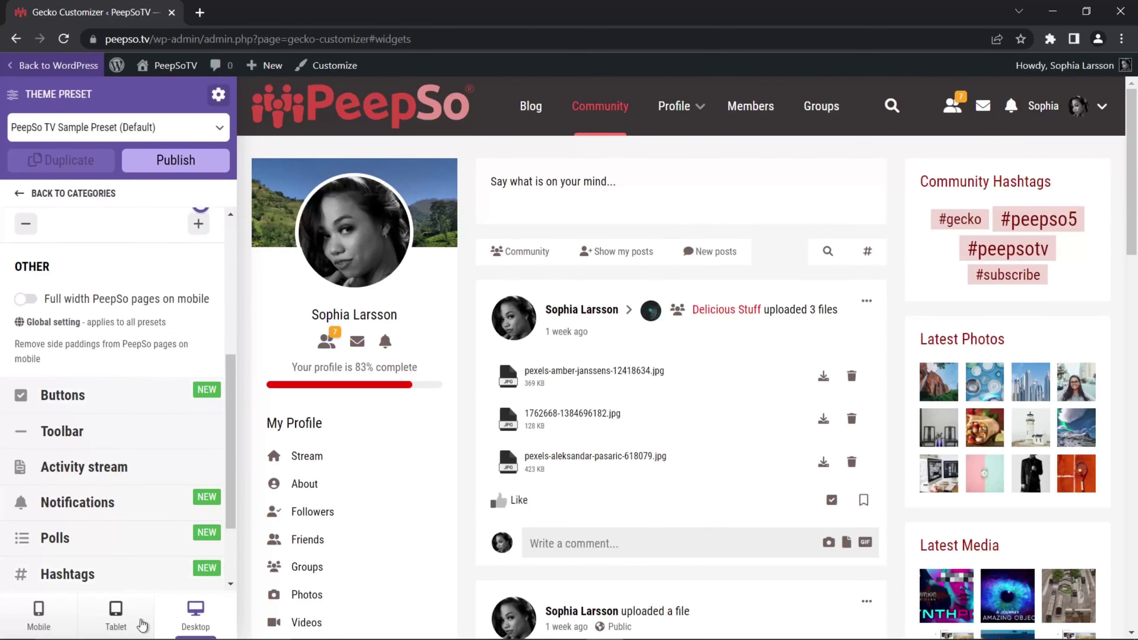
# Switch to the mobile preview and turn on Full width PeepSo pages on mobile to inspect the activity stream.
pyautogui.click(38, 621)
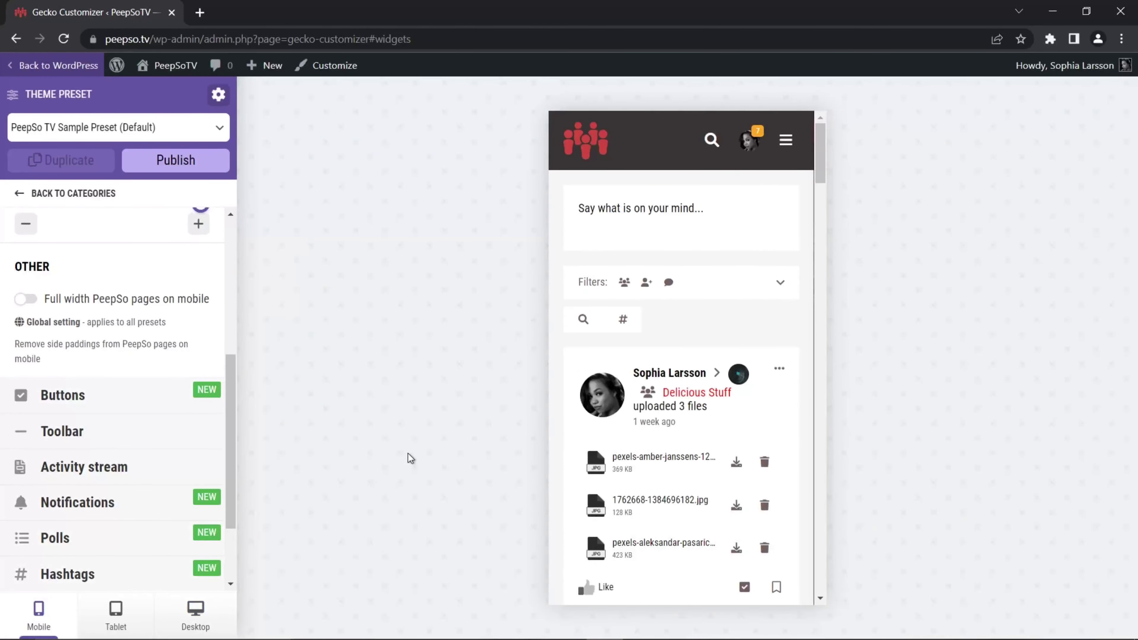
pyautogui.scroll(-10, 804, 180)
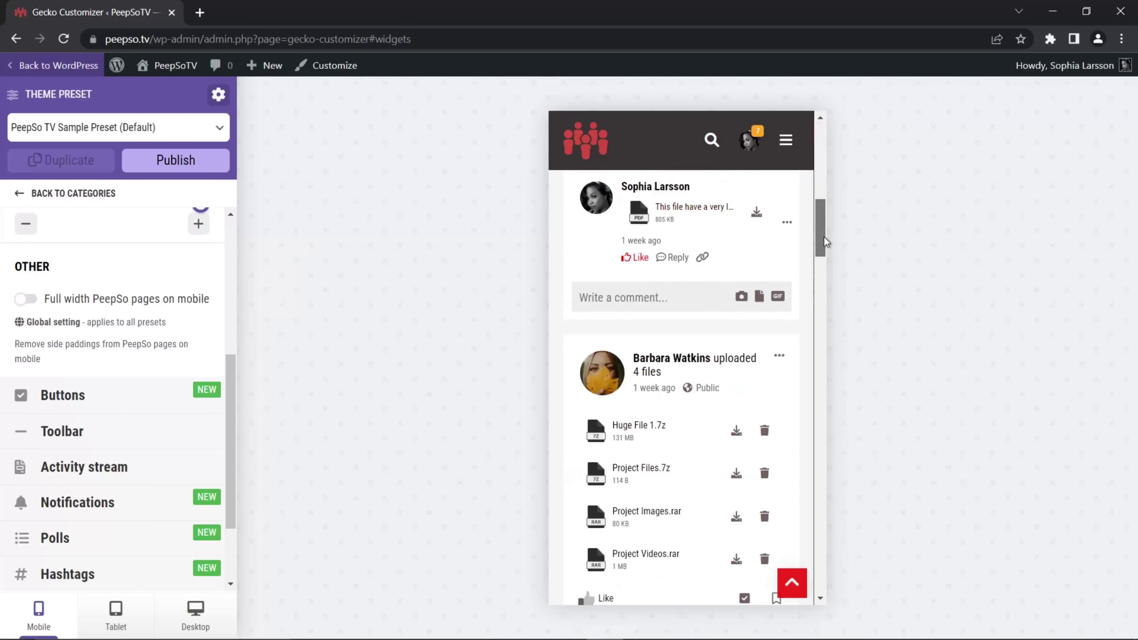
pyautogui.scroll(10, 762, 179)
pyautogui.click(26, 299)
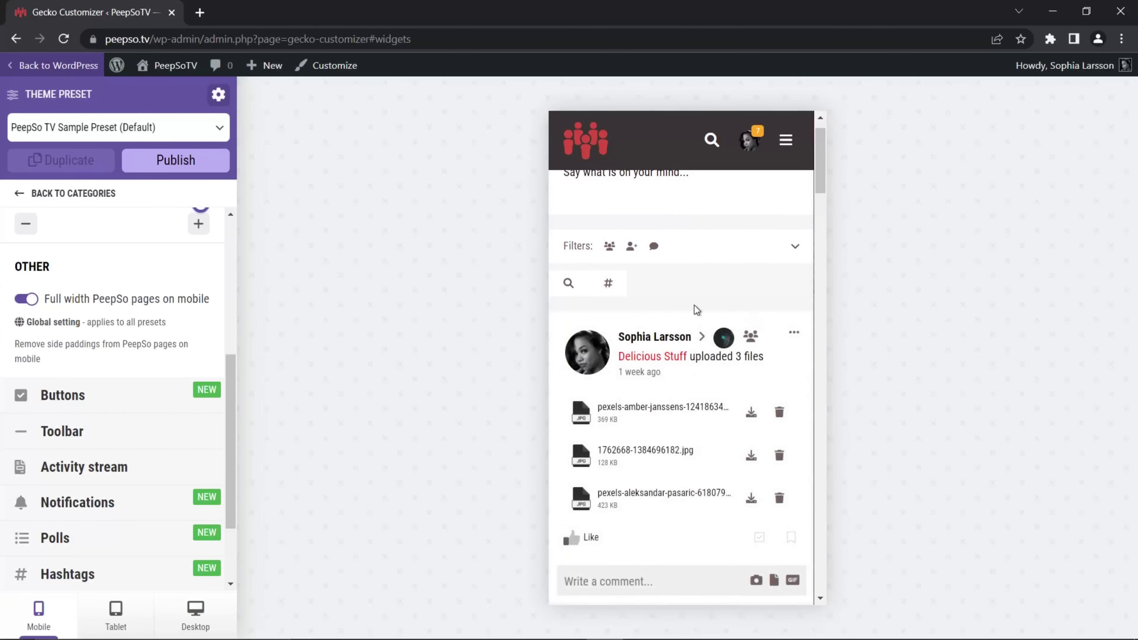
pyautogui.scroll(1, 695, 305)
pyautogui.scroll(-8, 702, 316)
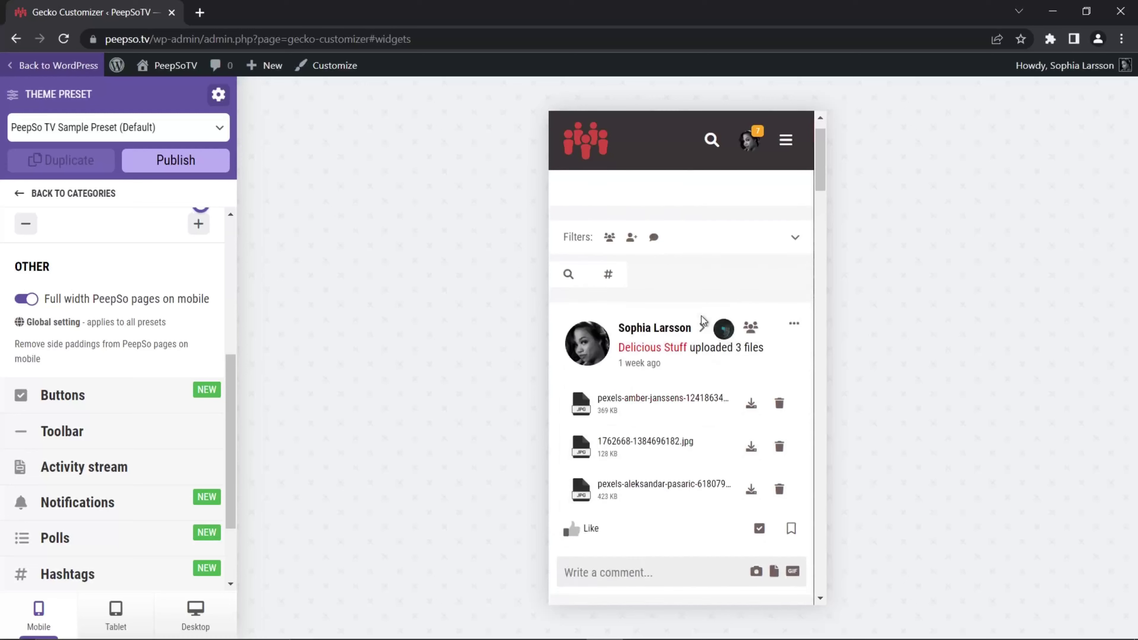
pyautogui.scroll(1, 698, 322)
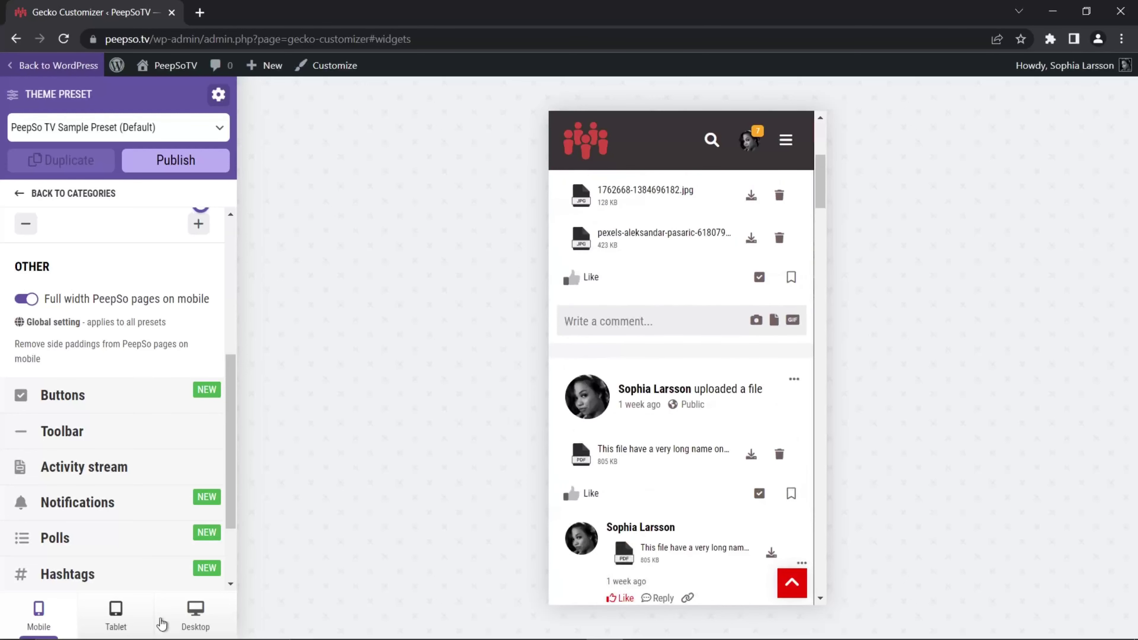
# Turn off Full width PeepSo pages on mobile, check the mobile stream's side paddings, and return to the desktop preview.
pyautogui.click(27, 300)
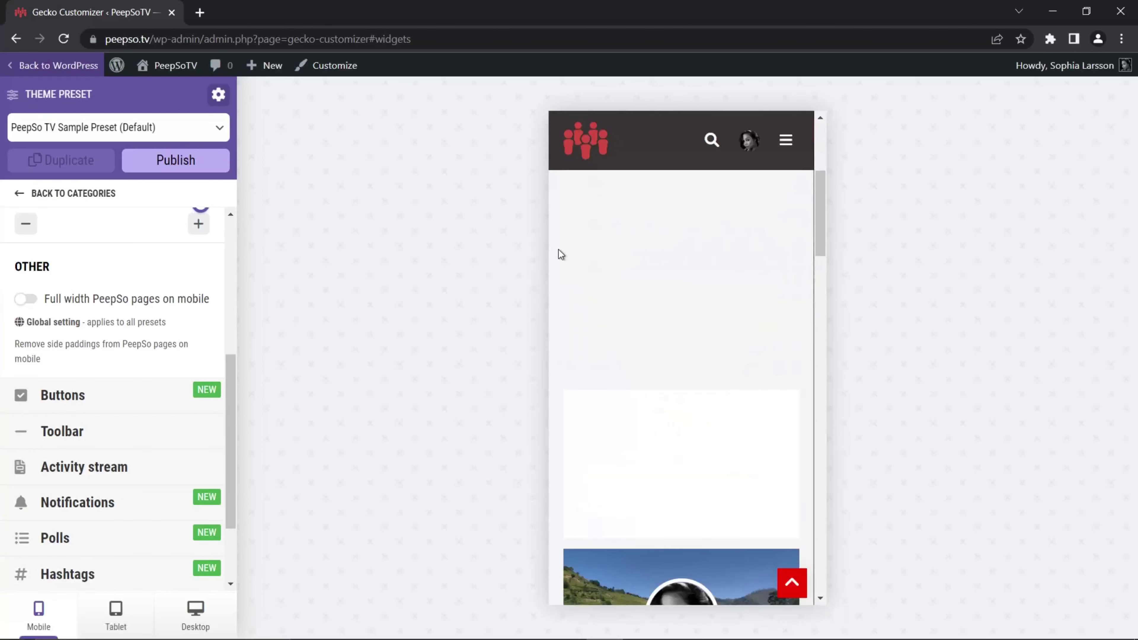
pyautogui.scroll(-8, 584, 361)
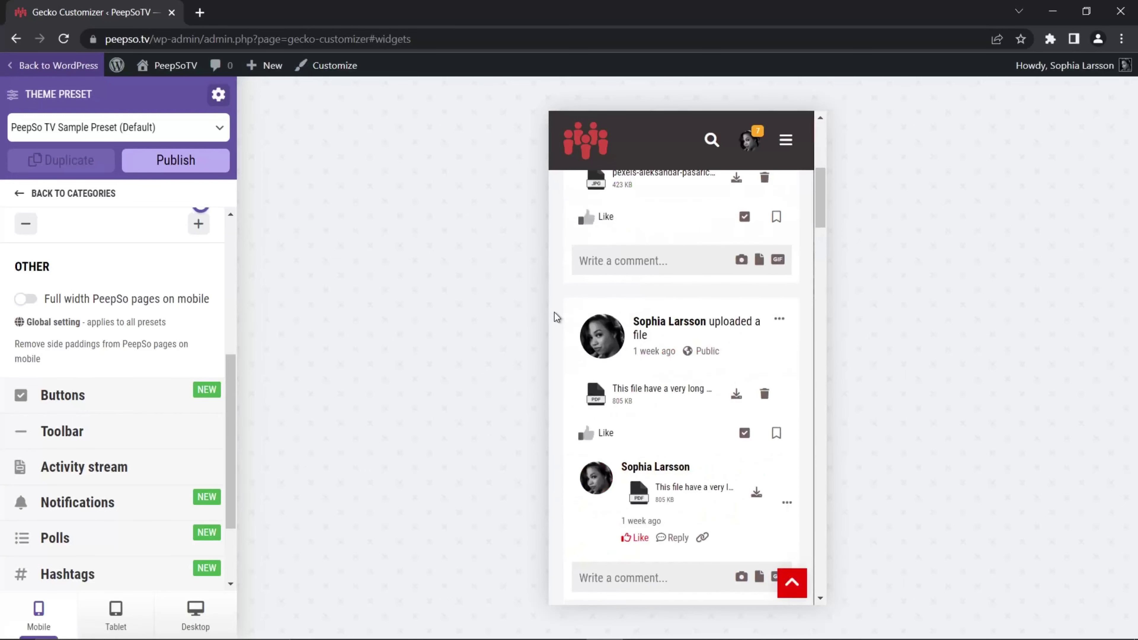
pyautogui.scroll(-2, 554, 312)
pyautogui.scroll(-5, 555, 312)
pyautogui.click(195, 614)
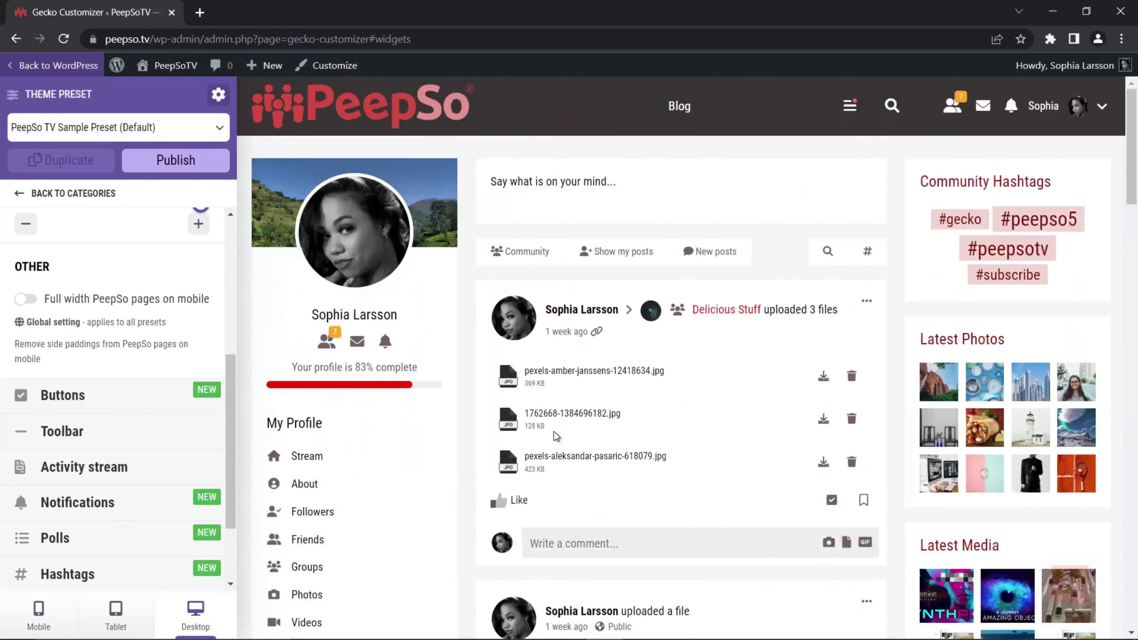
# Open the Buttons settings and draft the comment "start writing" under the first post in the preview without posting it.
pyautogui.click(89, 397)
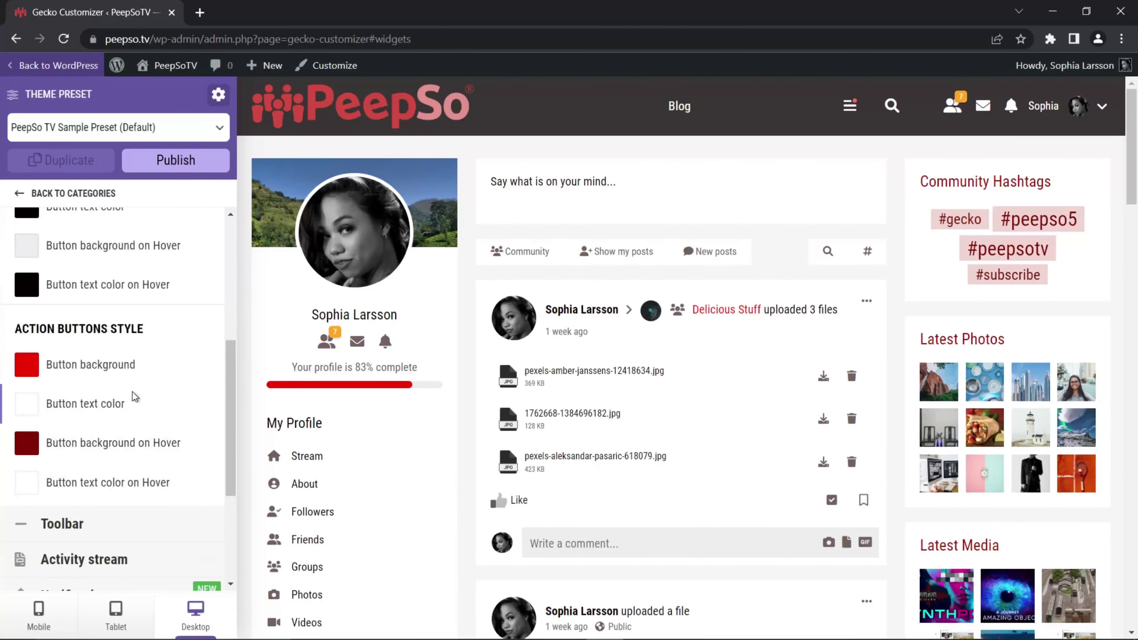
pyautogui.scroll(5, 158, 388)
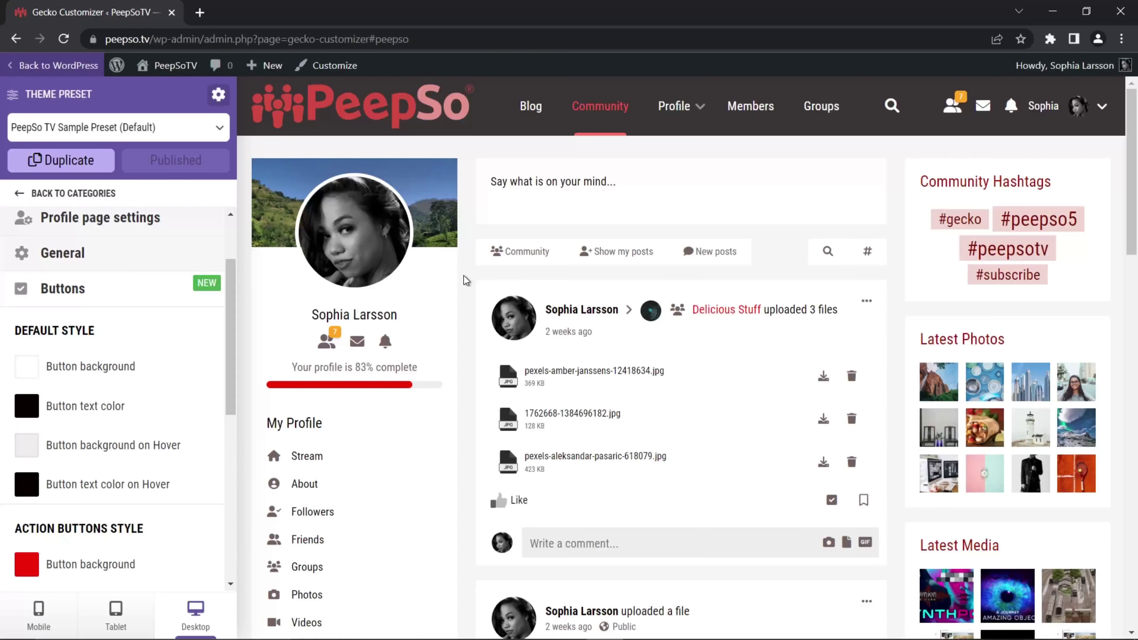
pyautogui.scroll(-3, 669, 379)
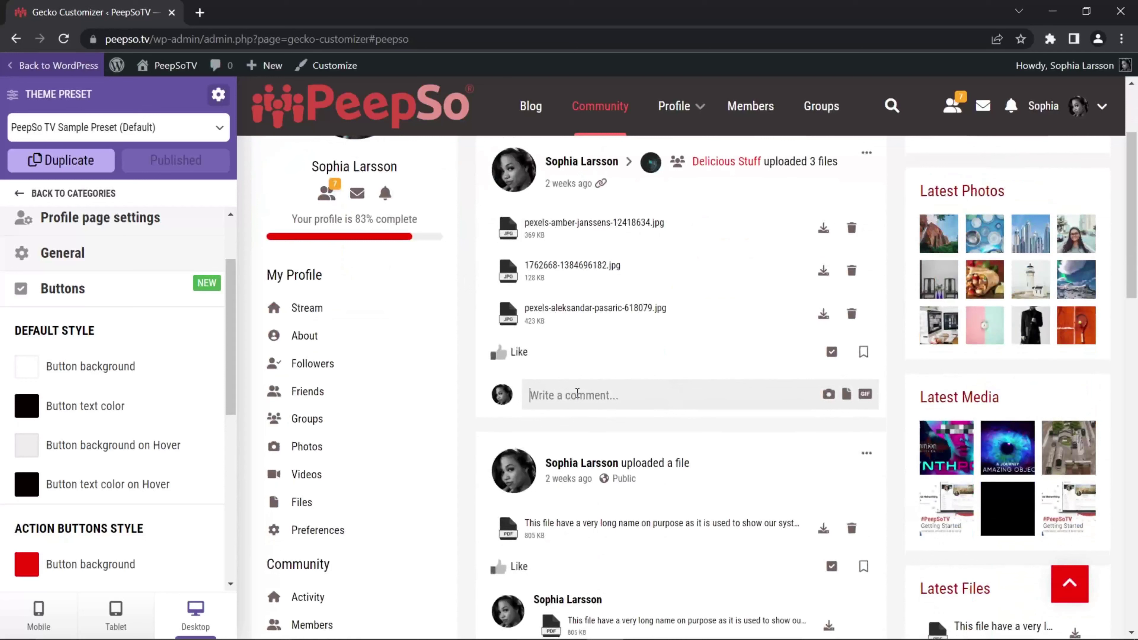
pyautogui.click(577, 393)
pyautogui.write('start writing')
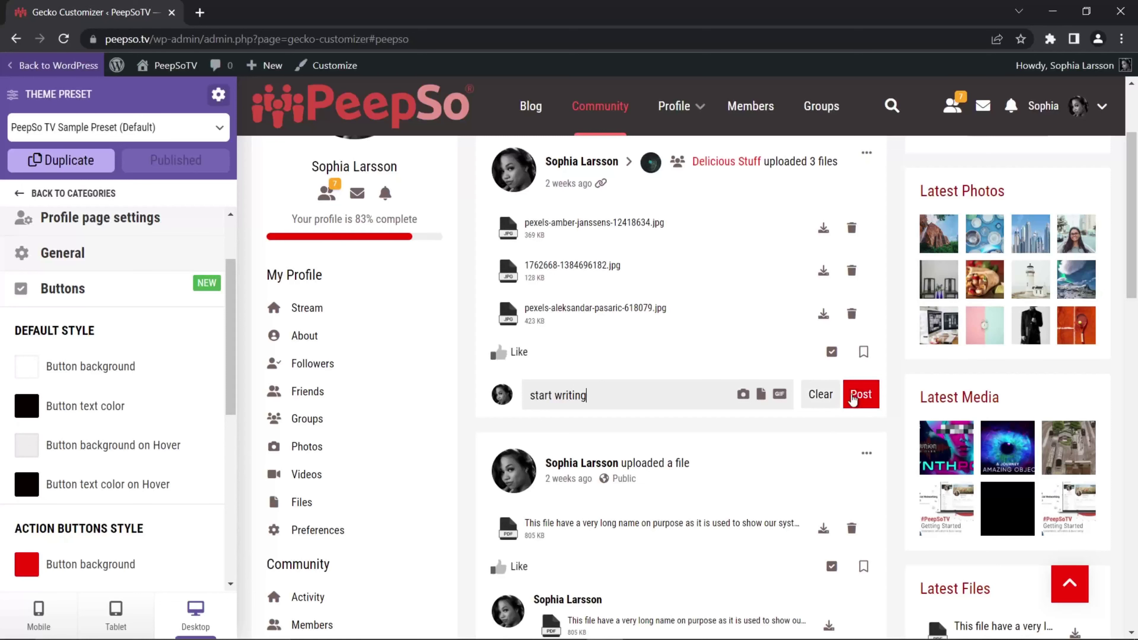
# Draft the status post "hello" above the activity stream in the preview without posting it.
pyautogui.scroll(3, 824, 396)
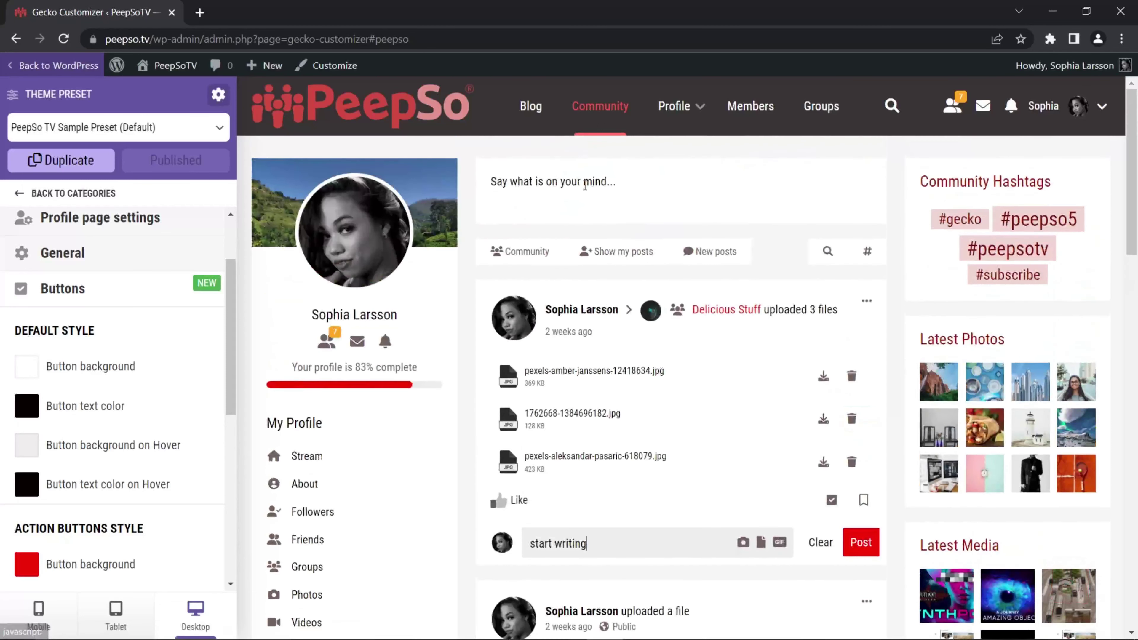
pyautogui.click(636, 181)
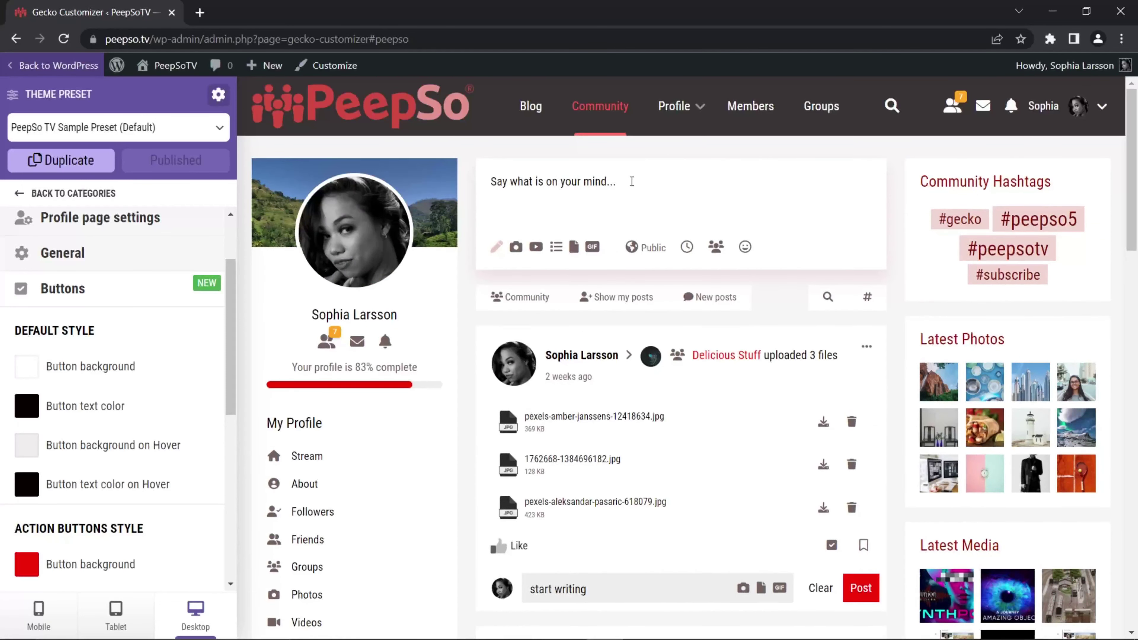
pyautogui.write('hello')
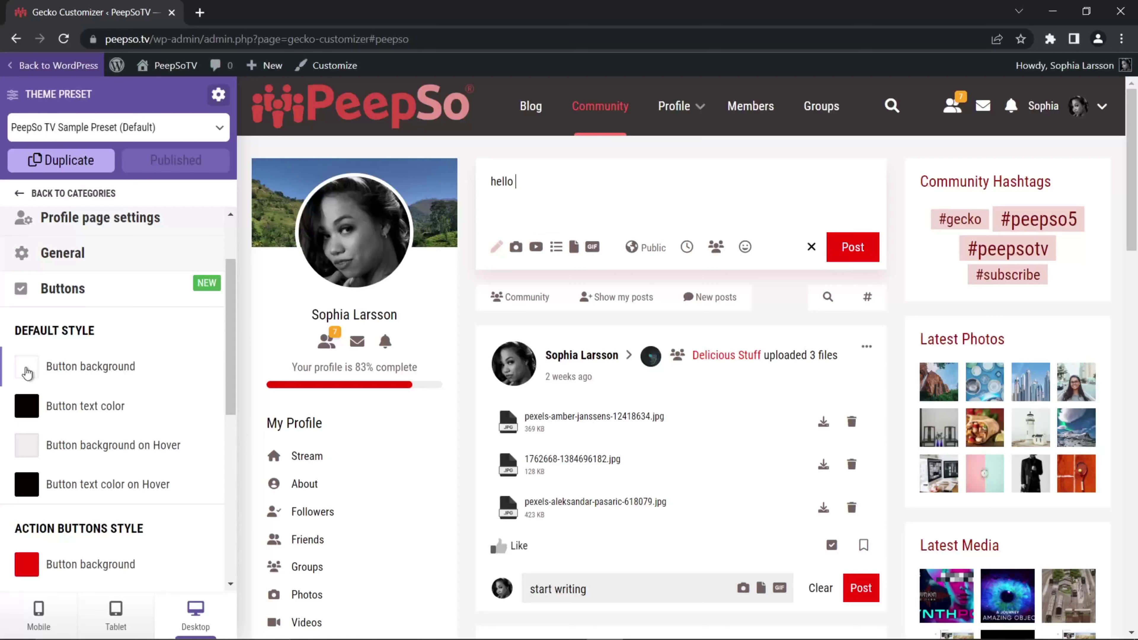
# Try #993939 as the default style's button background, then return it to white #FFFFFF.
pyautogui.click(26, 370)
pyautogui.moveTo(151, 433)
pyautogui.mouseDown()
pyautogui.moveTo(201, 406)
pyautogui.moveTo(163, 423)
pyautogui.mouseUp()
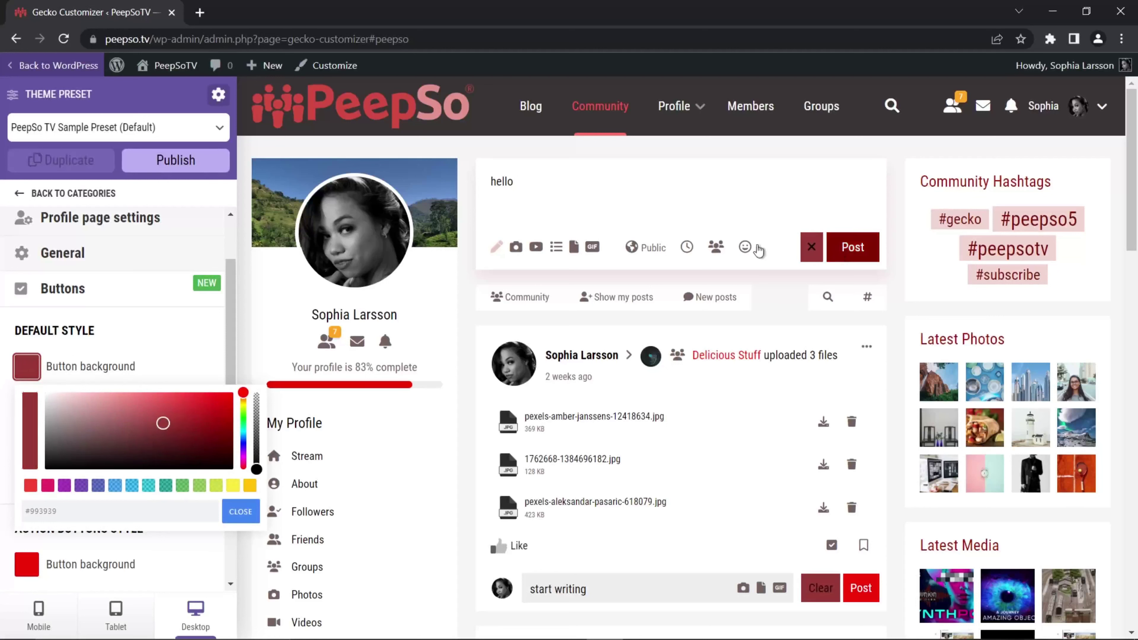
pyautogui.moveTo(164, 424)
pyautogui.mouseDown()
pyautogui.moveTo(91, 416)
pyautogui.moveTo(45, 469)
pyautogui.moveTo(52, 417)
pyautogui.moveTo(85, 411)
pyautogui.moveTo(36, 396)
pyautogui.mouseUp()
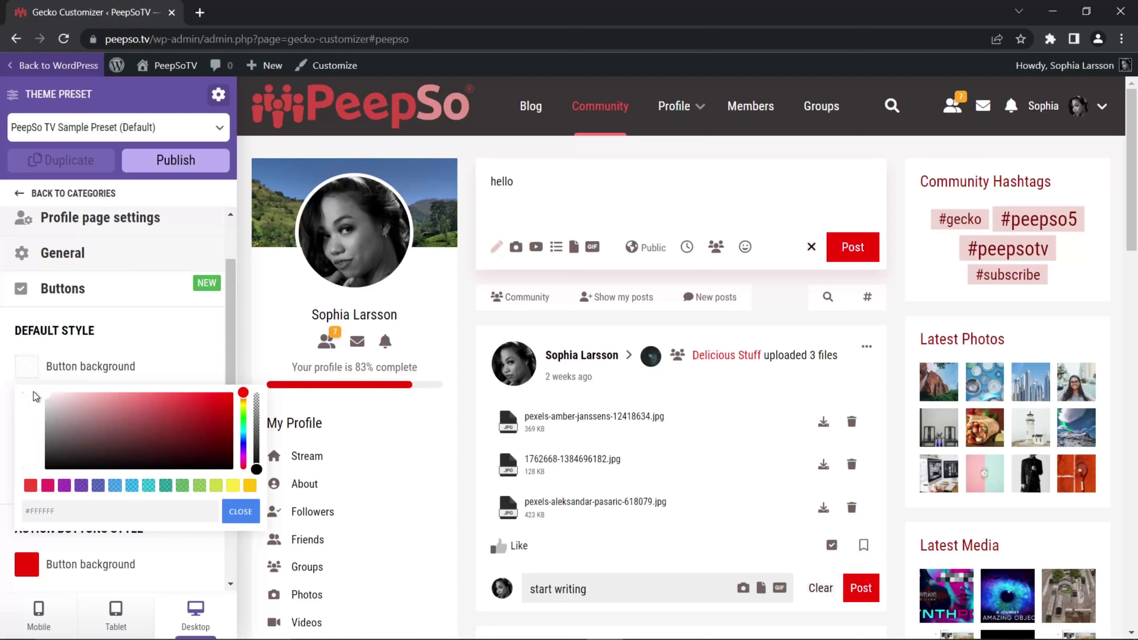
pyautogui.click(175, 369)
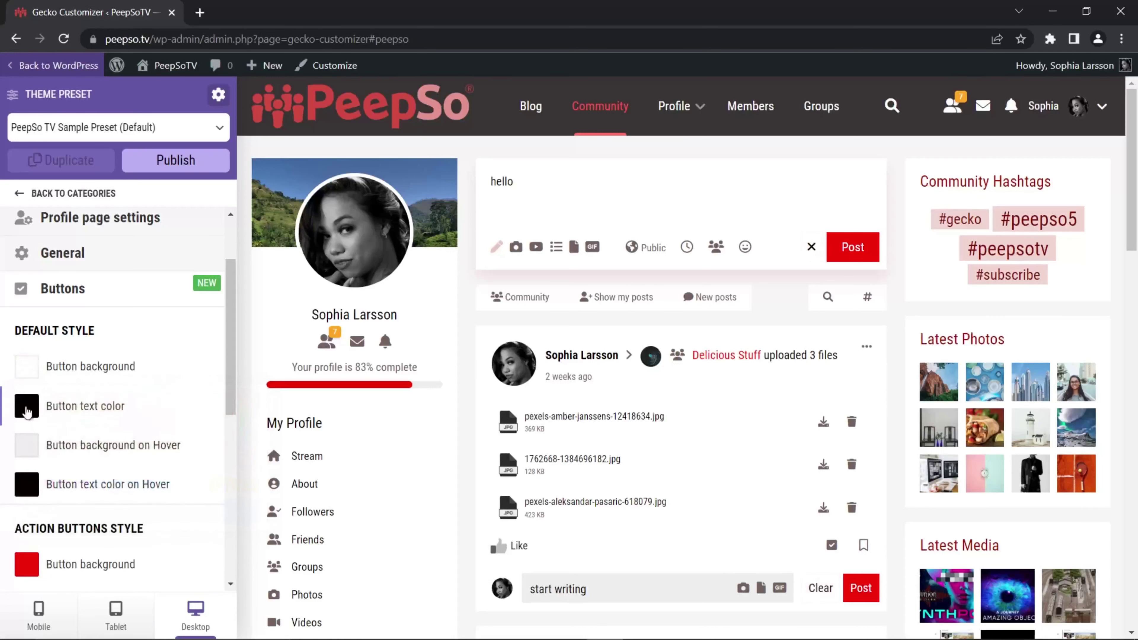
# Try out the default style's button text color, return it to black, and look at the button text color on hover.
pyautogui.click(27, 412)
pyautogui.moveTo(114, 453)
pyautogui.mouseDown()
pyautogui.moveTo(190, 486)
pyautogui.moveTo(139, 465)
pyautogui.moveTo(117, 471)
pyautogui.moveTo(163, 459)
pyautogui.moveTo(50, 441)
pyautogui.moveTo(181, 456)
pyautogui.moveTo(224, 507)
pyautogui.mouseUp()
pyautogui.click(210, 406)
pyautogui.click(28, 484)
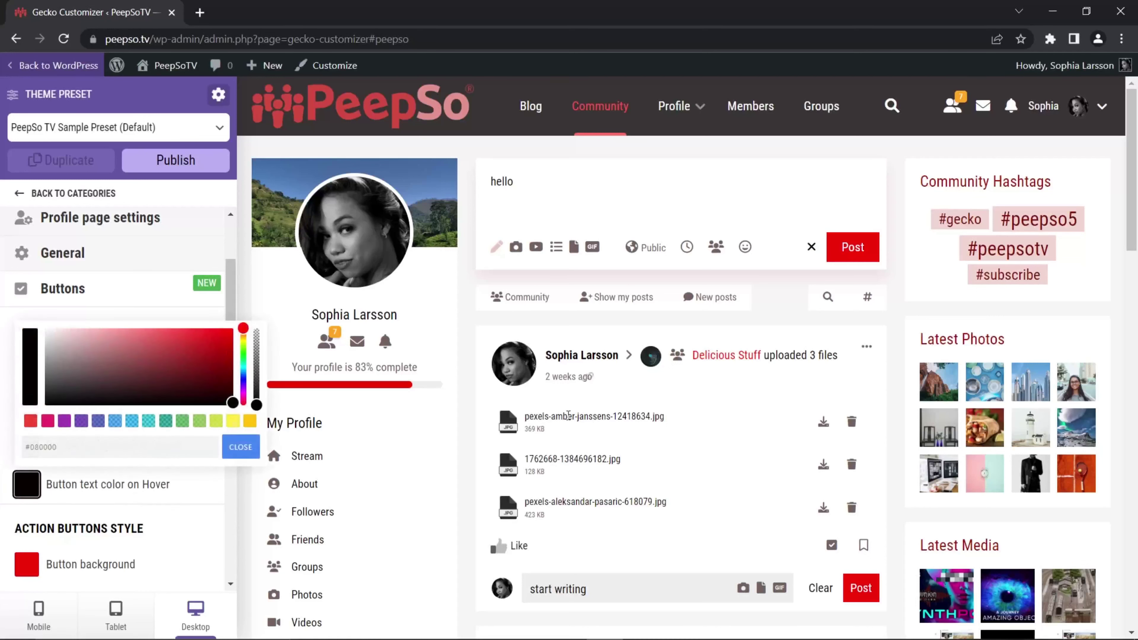
pyautogui.click(198, 516)
# Set the action buttons' background to a slightly darker red and publish the preset.
pyautogui.scroll(-5, 194, 434)
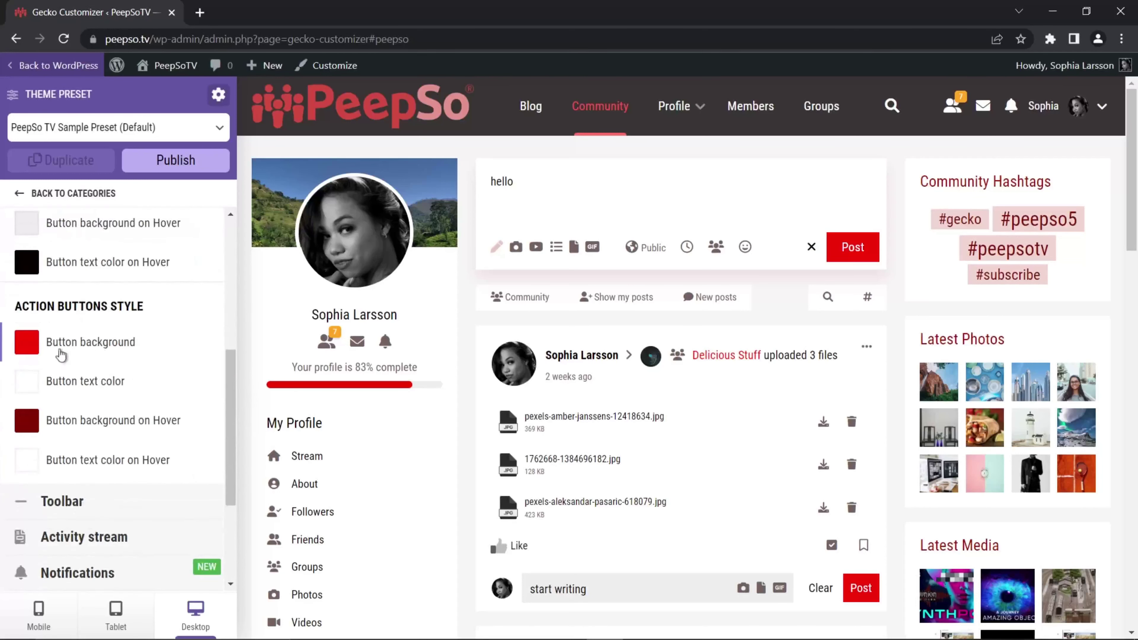
pyautogui.click(28, 350)
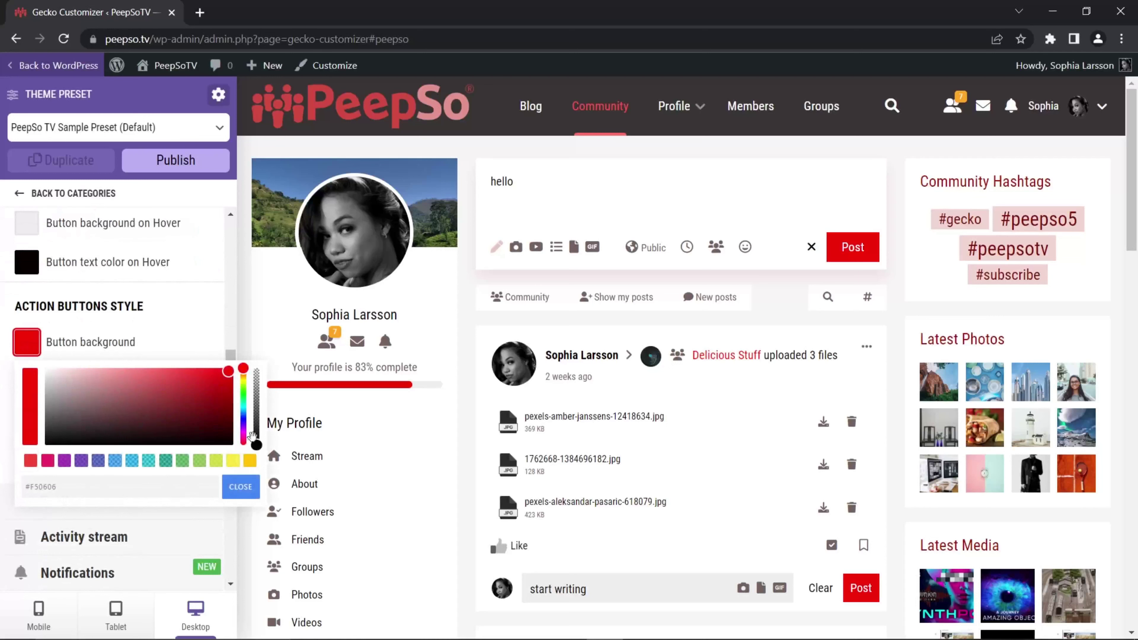
pyautogui.moveTo(228, 375)
pyautogui.mouseDown()
pyautogui.moveTo(193, 397)
pyautogui.moveTo(163, 441)
pyautogui.moveTo(229, 386)
pyautogui.moveTo(170, 420)
pyautogui.moveTo(226, 373)
pyautogui.mouseUp()
pyautogui.click(203, 345)
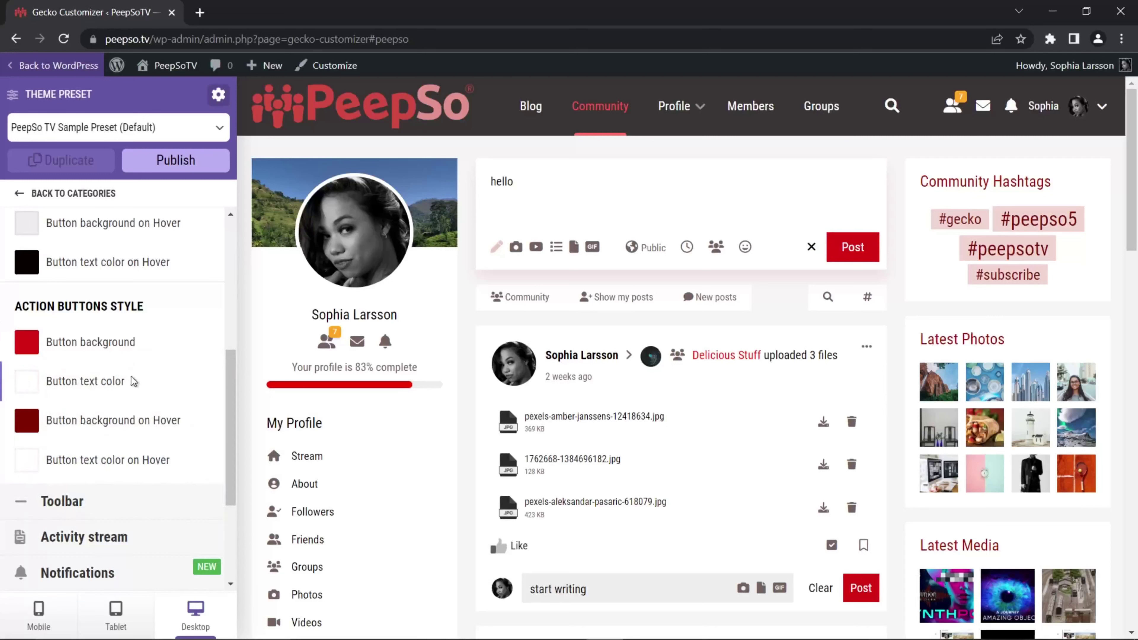
pyautogui.click(176, 162)
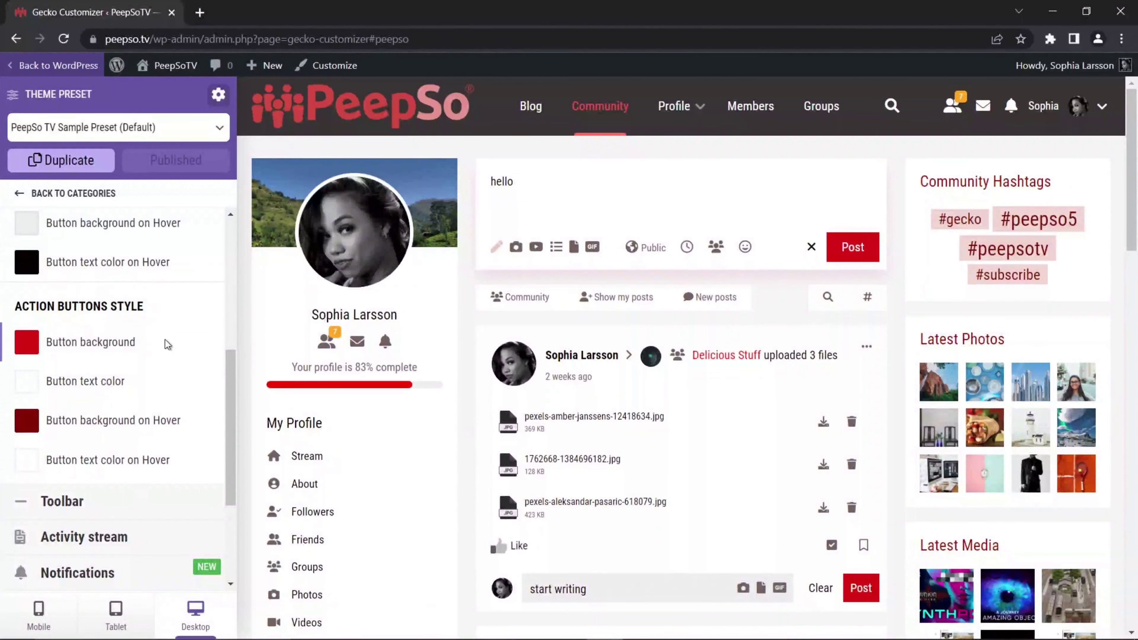
# Open the Toolbar settings of the PeepSo category and look over the sticky, color, font-size and icons size options.
pyautogui.scroll(-2, 117, 394)
pyautogui.click(75, 428)
pyautogui.scroll(-8, 96, 432)
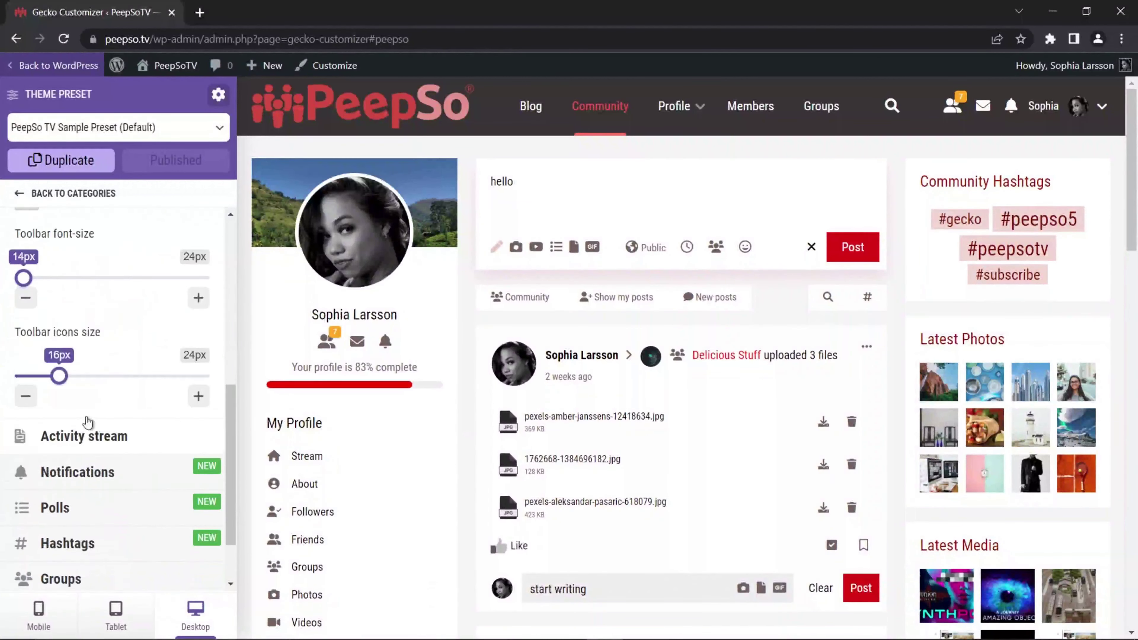
pyautogui.scroll(3, 112, 381)
pyautogui.scroll(5, 129, 337)
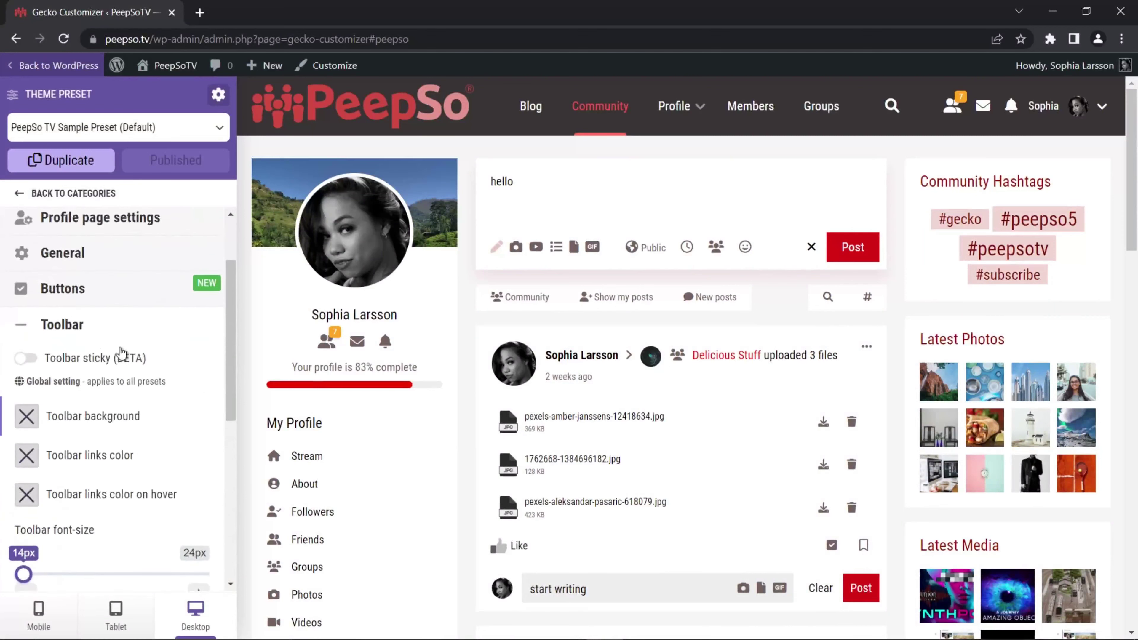
pyautogui.scroll(-1, 130, 366)
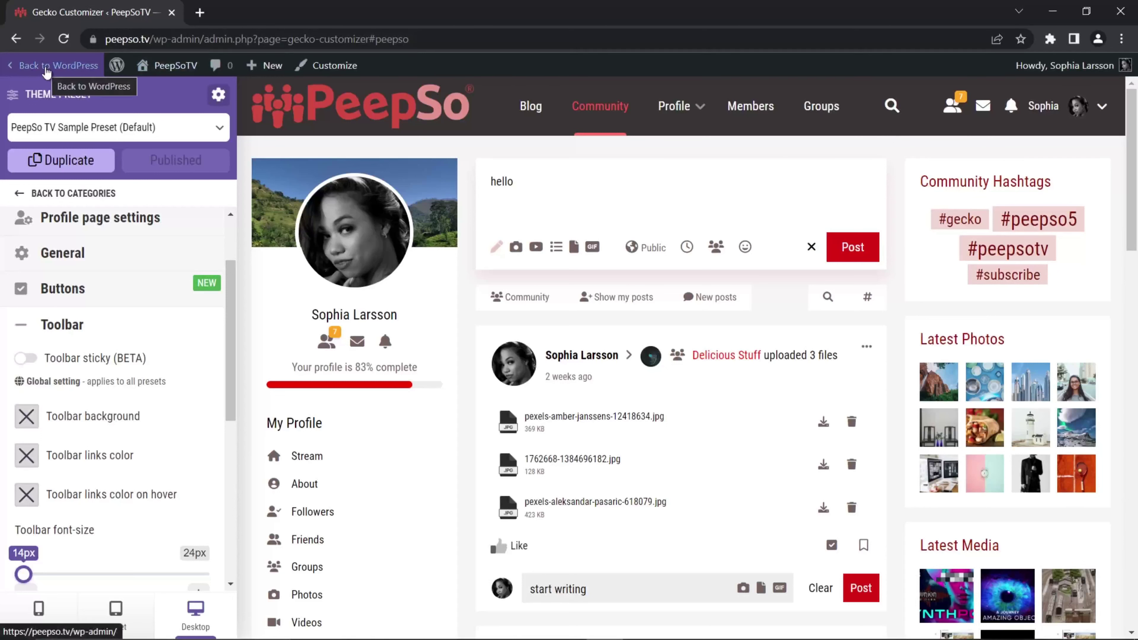
# Leave the customizer for the WordPress dashboard and open the Appearance settings of the PeepSo configuration.
pyautogui.click(46, 71)
pyautogui.click(641, 122)
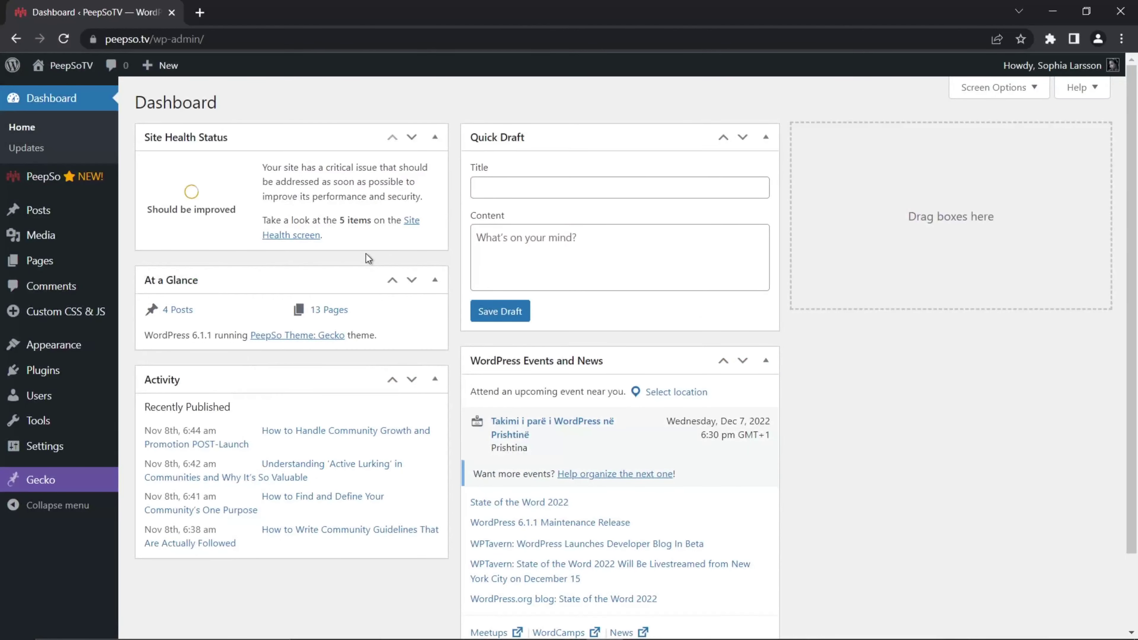
pyautogui.moveTo(44, 177)
pyautogui.click(157, 239)
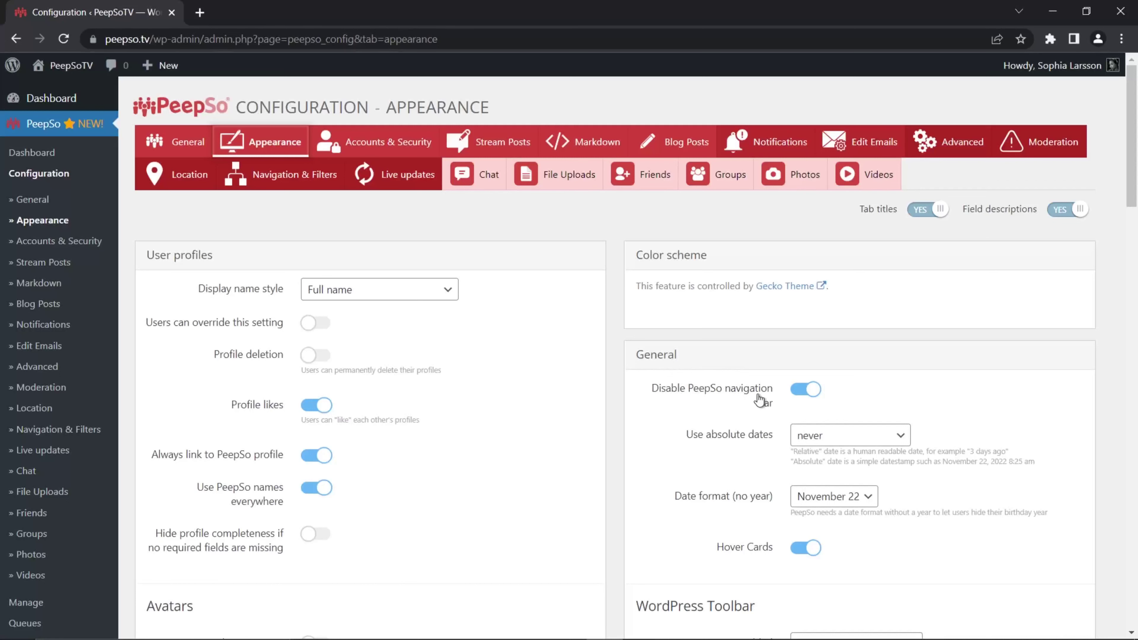
# Turn off "Disable PeepSo navigation bar" in the General appearance settings and save the settings.
pyautogui.click(805, 391)
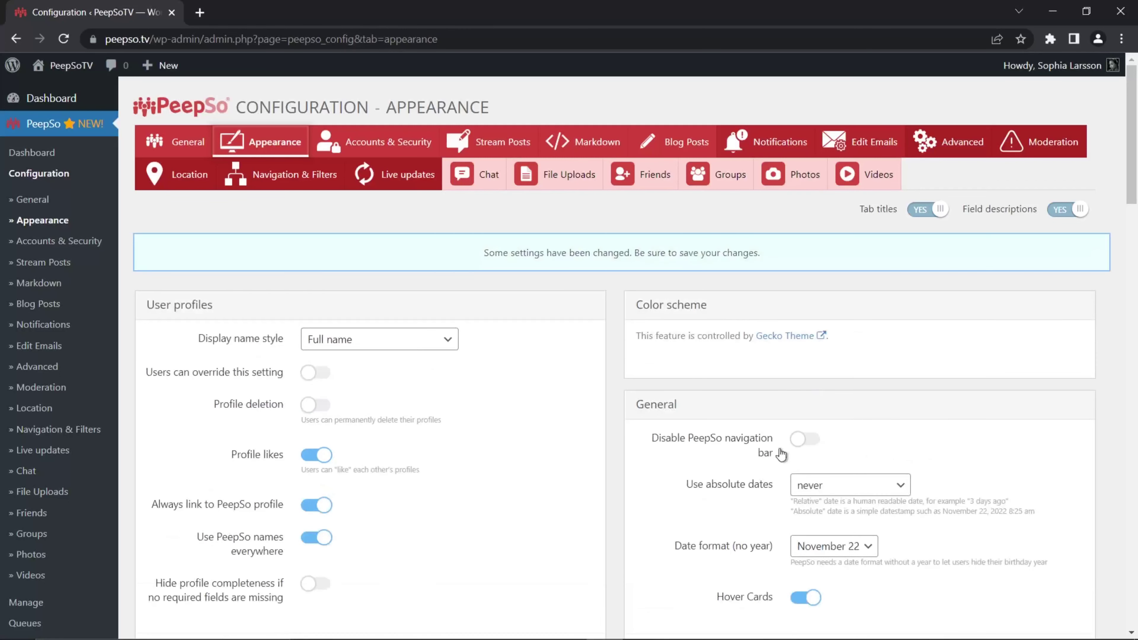
pyautogui.scroll(-20, 705, 451)
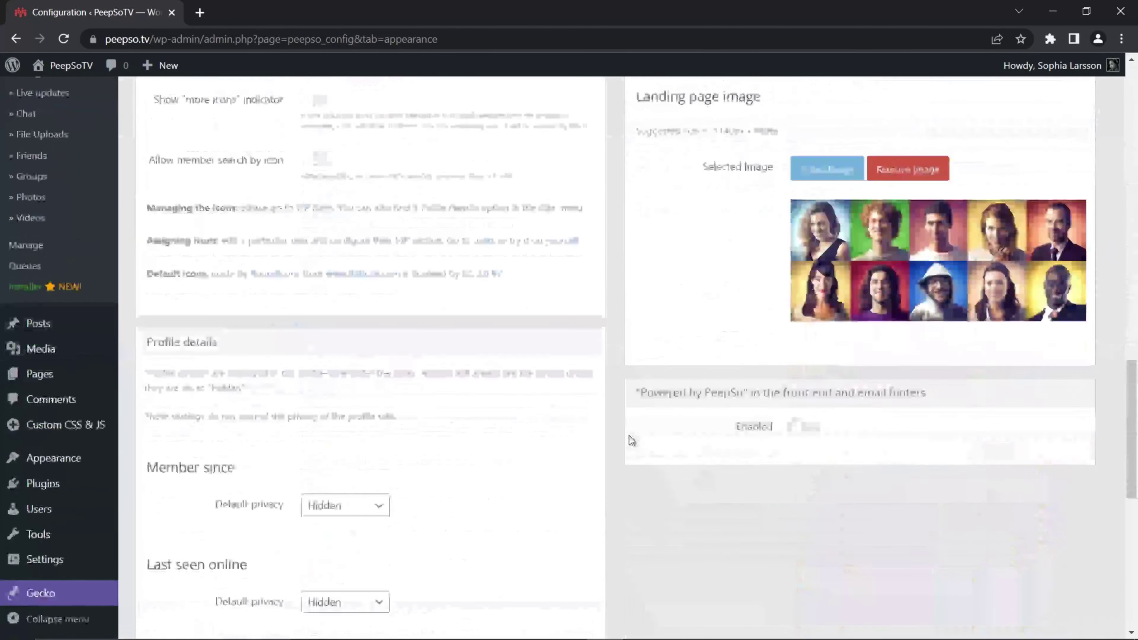
pyautogui.click(582, 547)
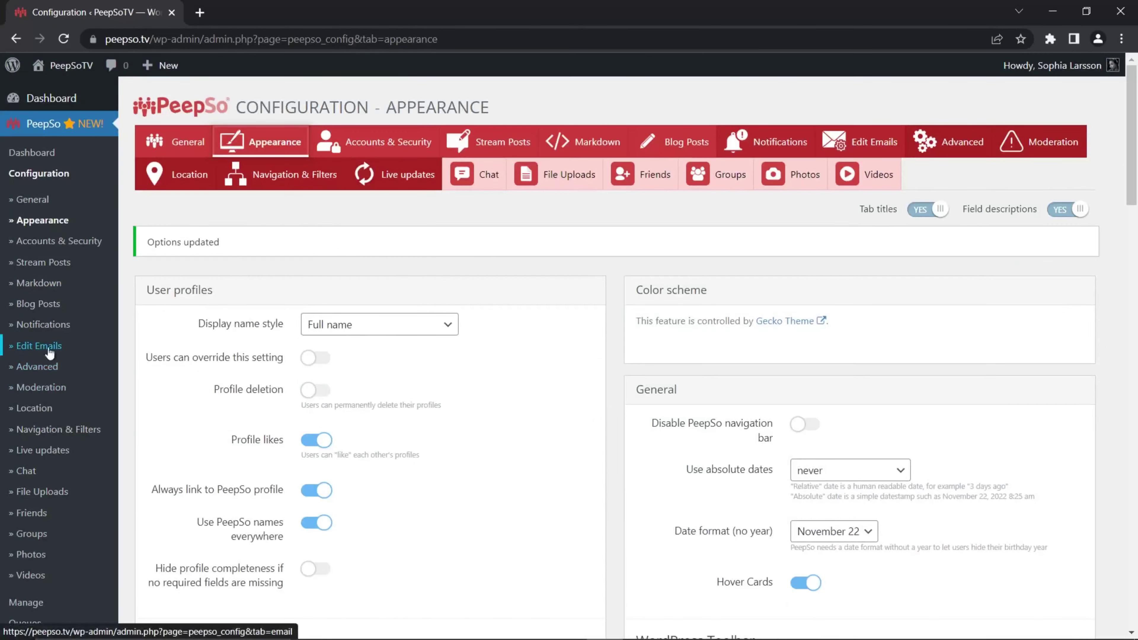
# Open the community page in a new browser tab and check its navigation bar above the status box.
pyautogui.moveTo(67, 67)
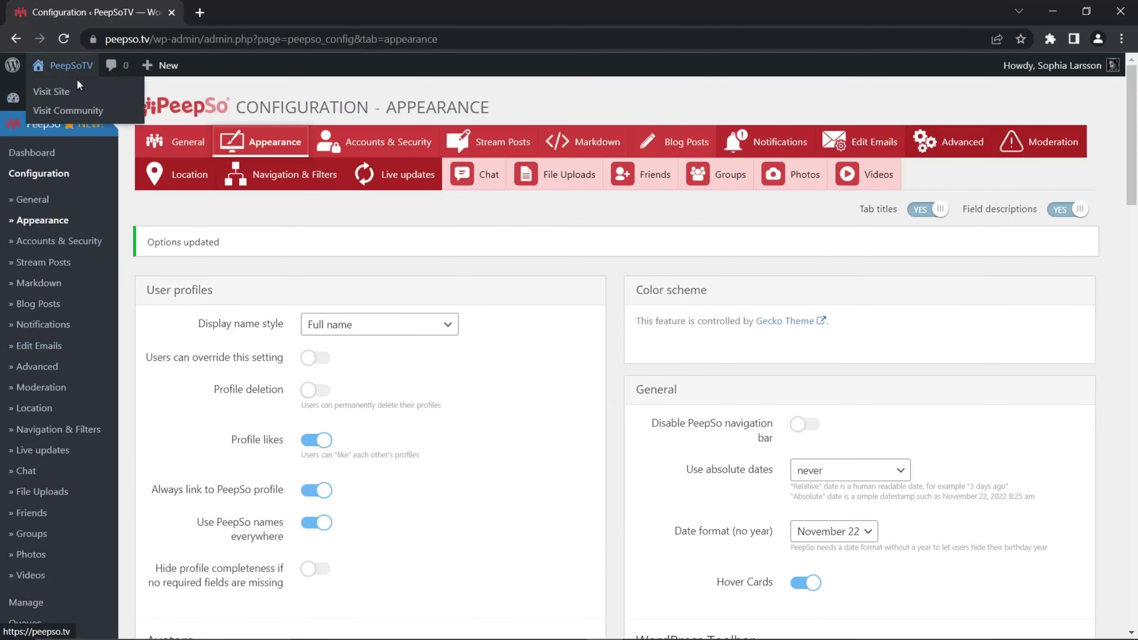
pyautogui.rightClick(83, 114)
pyautogui.click(129, 127)
pyautogui.click(238, 12)
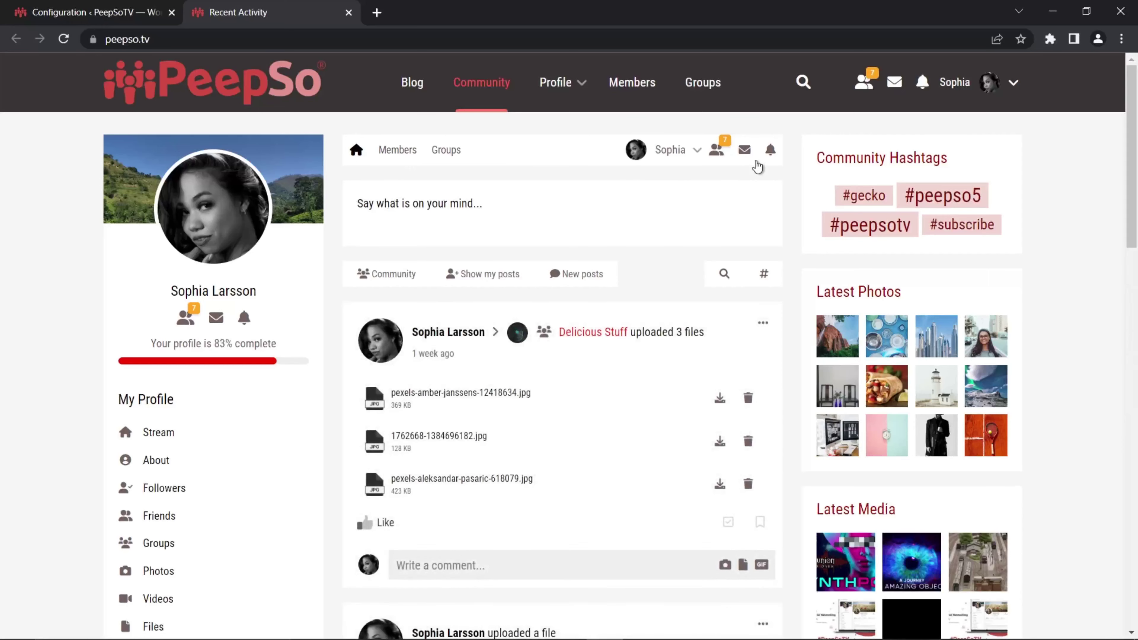
# Return to the configuration tab, open the Gecko customizer and expand the Toolbar settings in the PeepSo category.
pyautogui.click(115, 18)
pyautogui.scroll(-8, 43, 439)
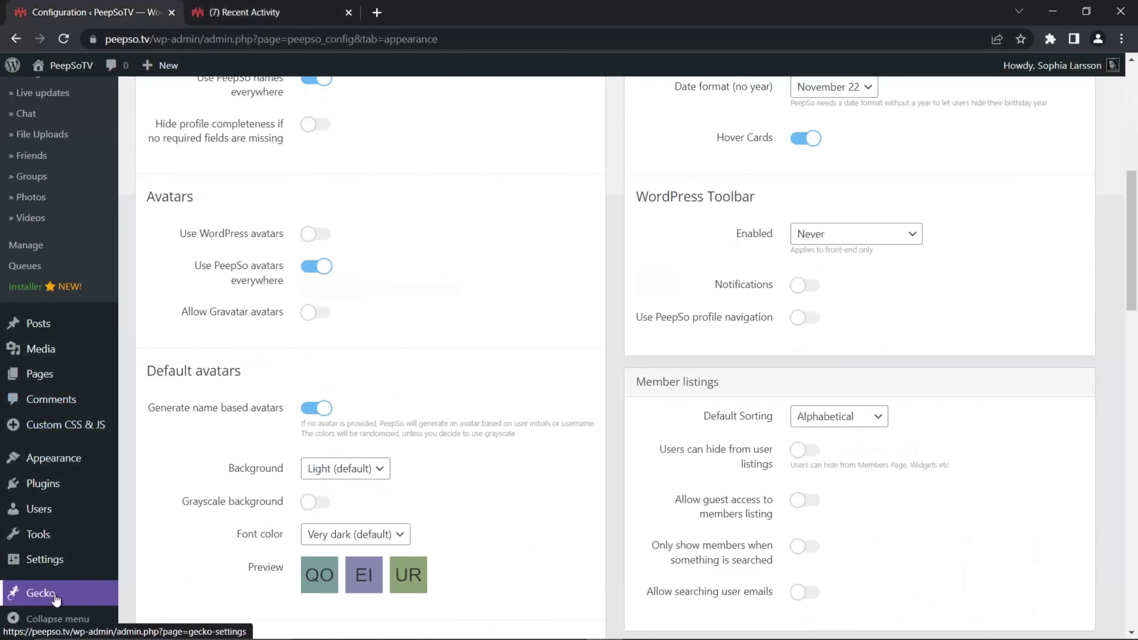
pyautogui.moveTo(20, 592)
pyautogui.click(173, 556)
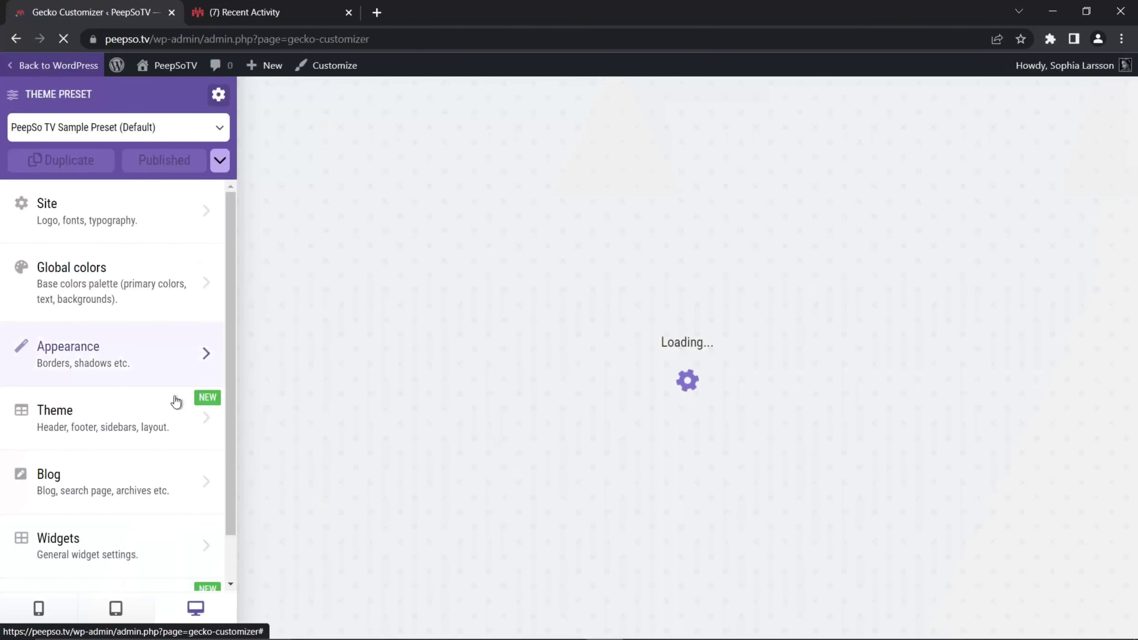
pyautogui.scroll(-1, 165, 381)
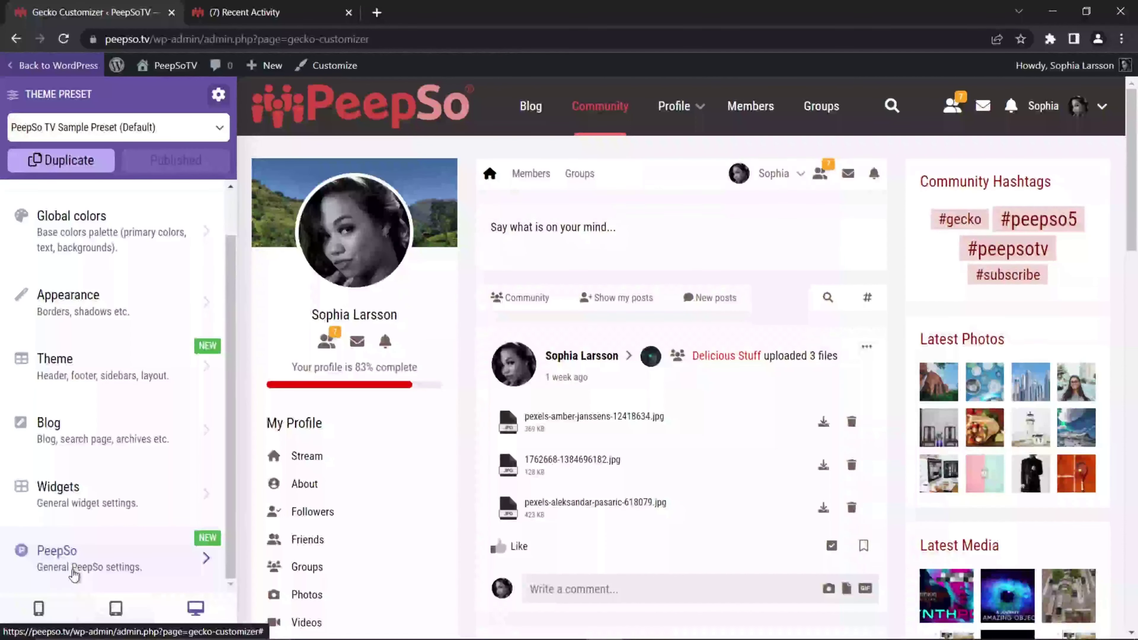
pyautogui.click(74, 569)
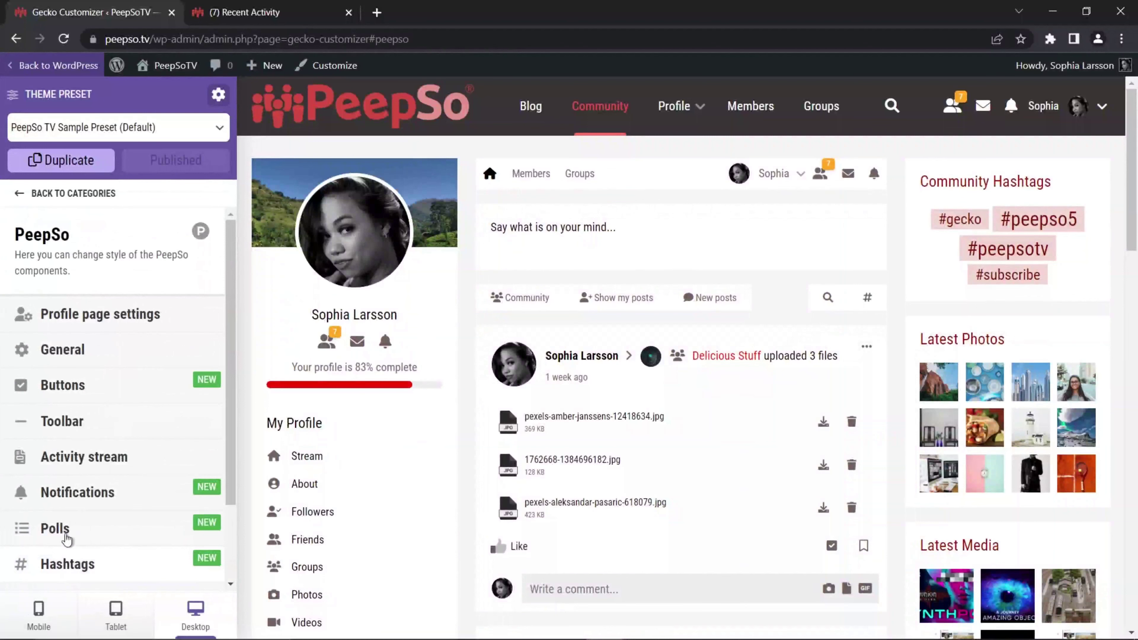
pyautogui.click(58, 423)
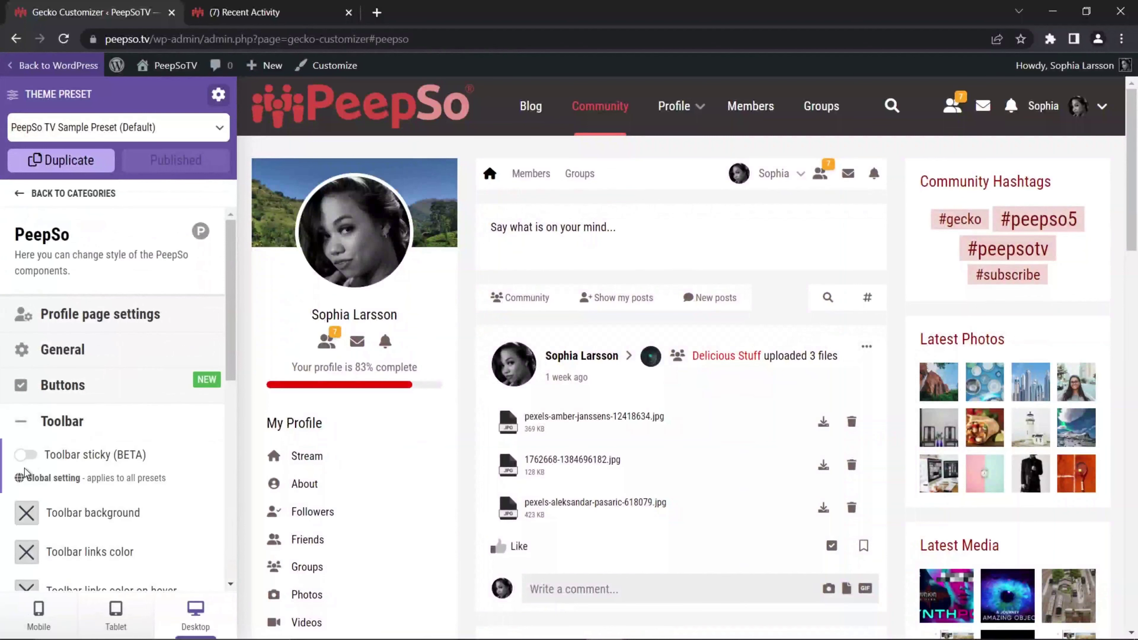
# Try the "Toolbar sticky (BETA)" option while scrolling the activity stream in the preview, and switch it back off.
pyautogui.click(26, 455)
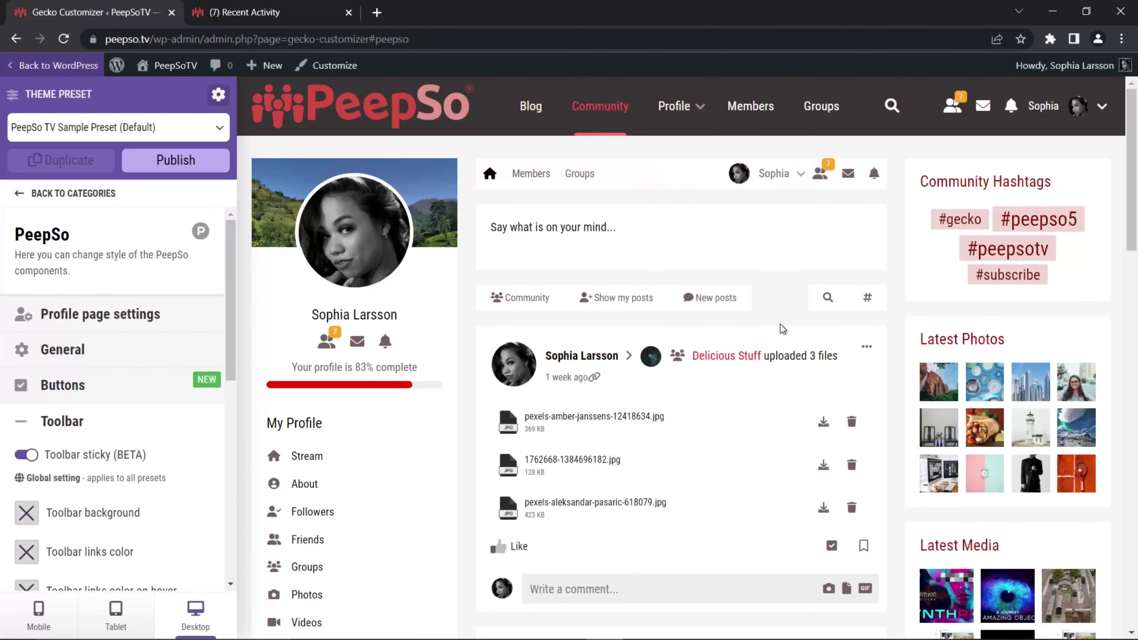
pyautogui.scroll(-5, 751, 270)
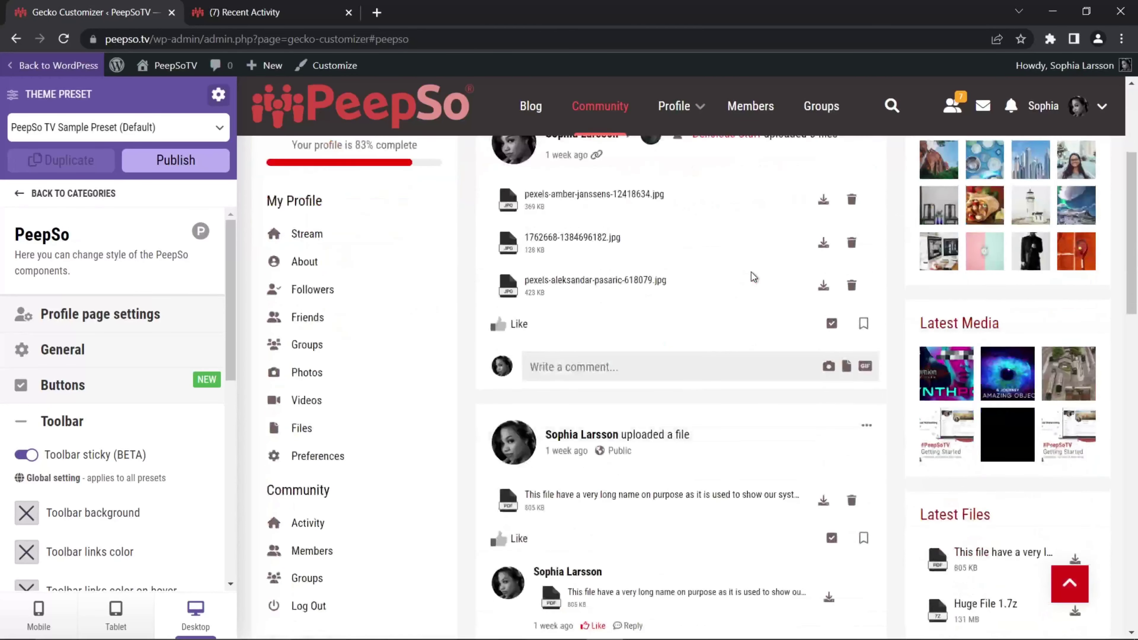
pyautogui.scroll(-8, 751, 271)
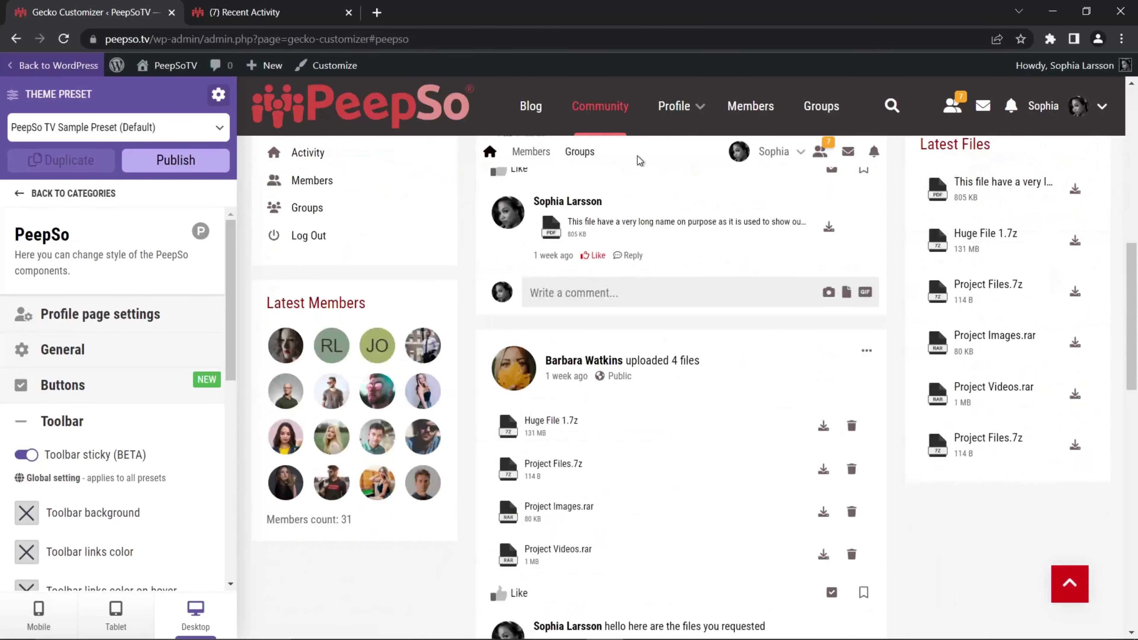
pyautogui.scroll(-15, 782, 268)
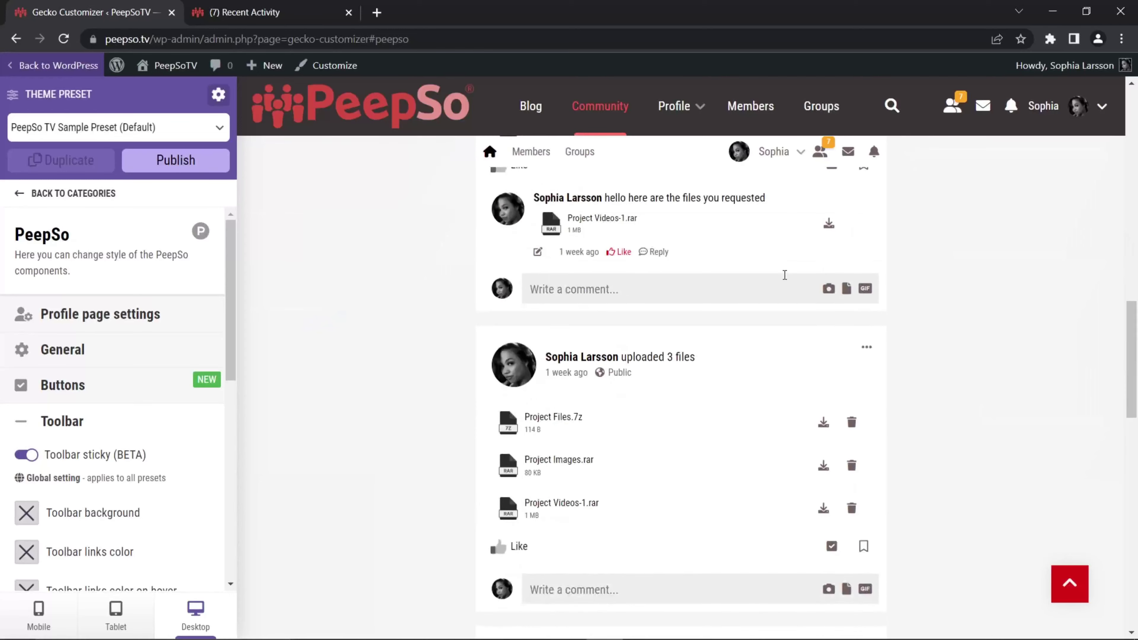
pyautogui.scroll(-12, 781, 270)
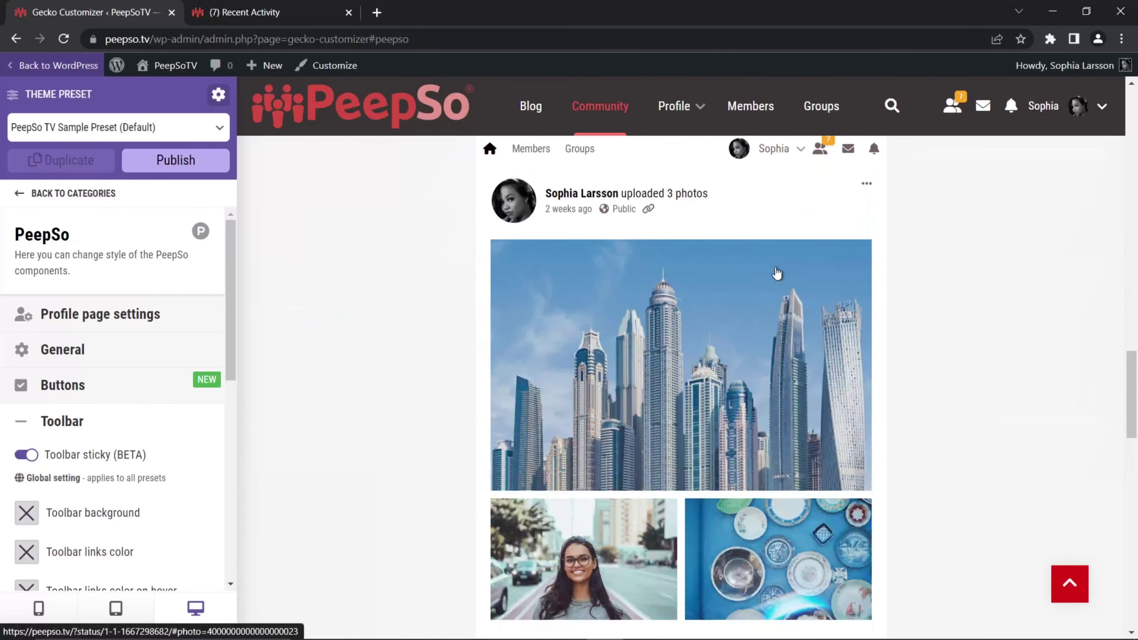
pyautogui.scroll(20, 778, 274)
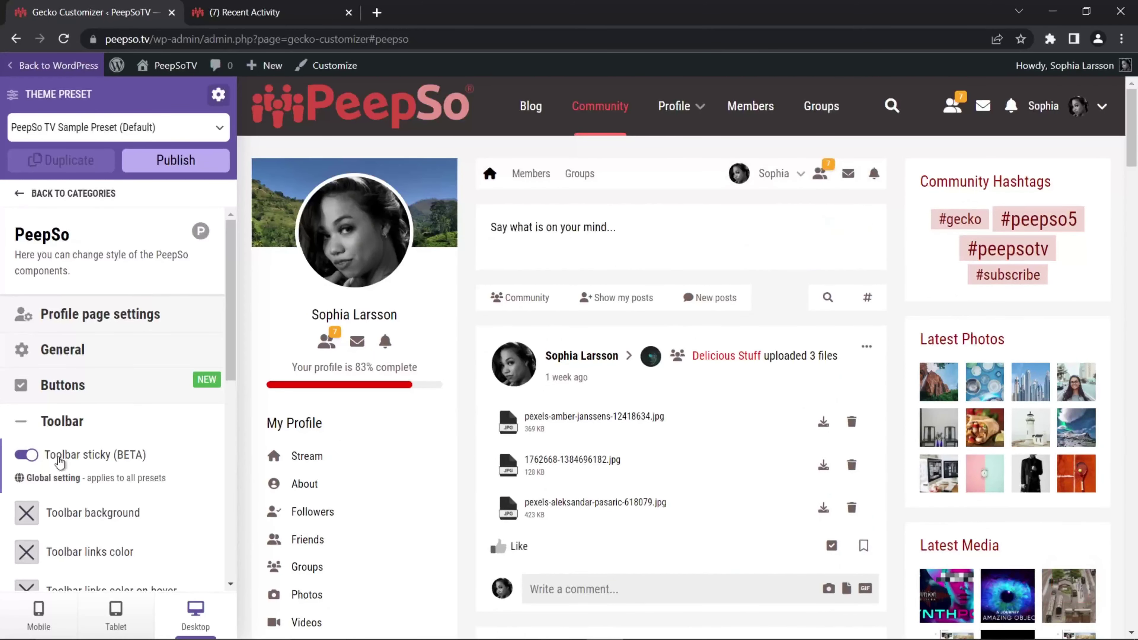
pyautogui.click(27, 455)
# Try a translucent teal tint as the toolbar background, then return it to a plain, nearly transparent color.
pyautogui.scroll(-2, 144, 515)
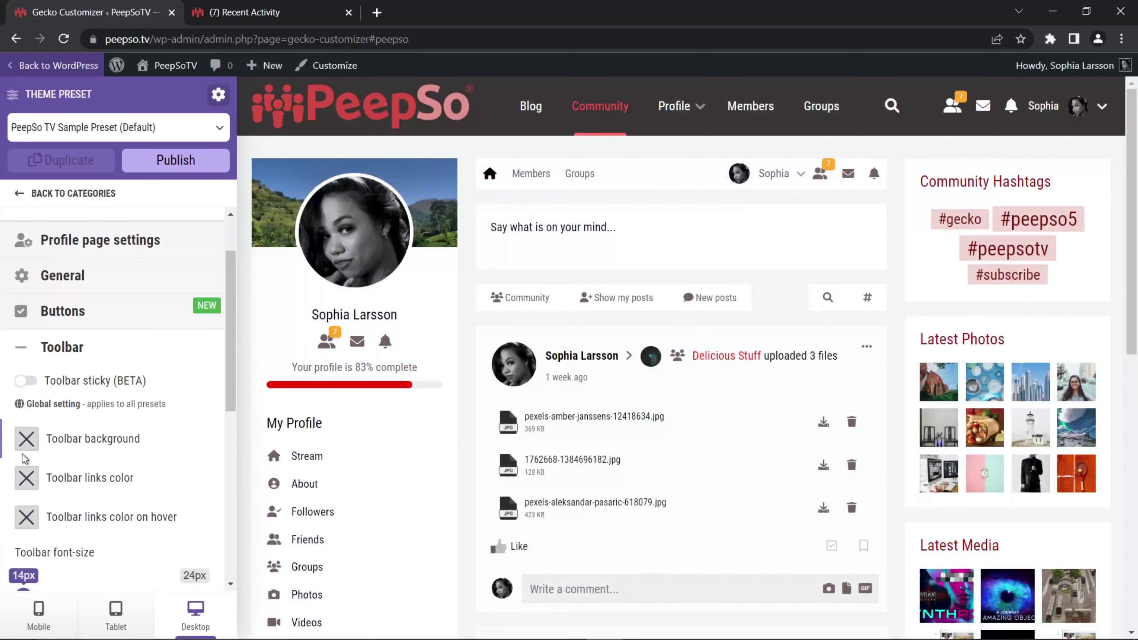
pyautogui.click(26, 438)
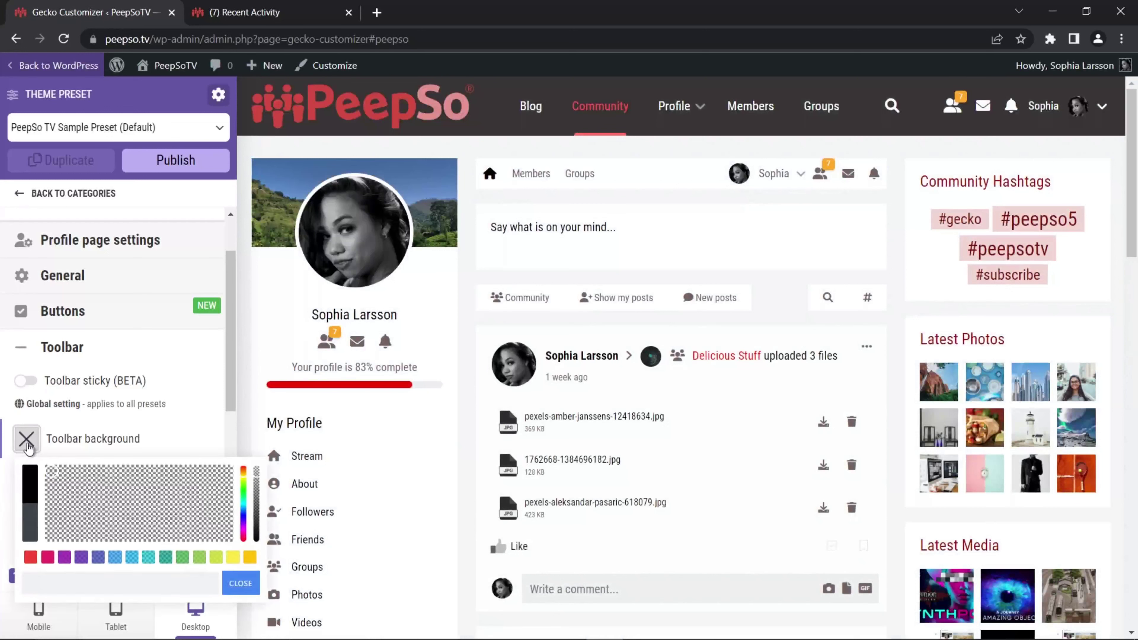
pyautogui.click(166, 557)
pyautogui.moveTo(233, 498); pyautogui.dragTo(22, 460)
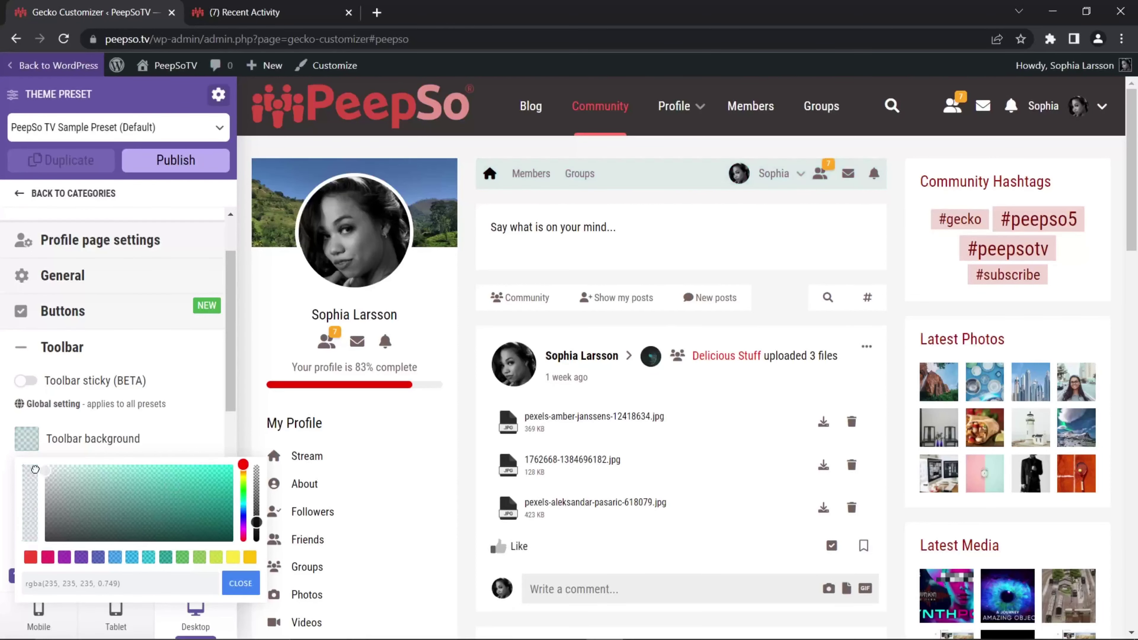
pyautogui.click(19, 457)
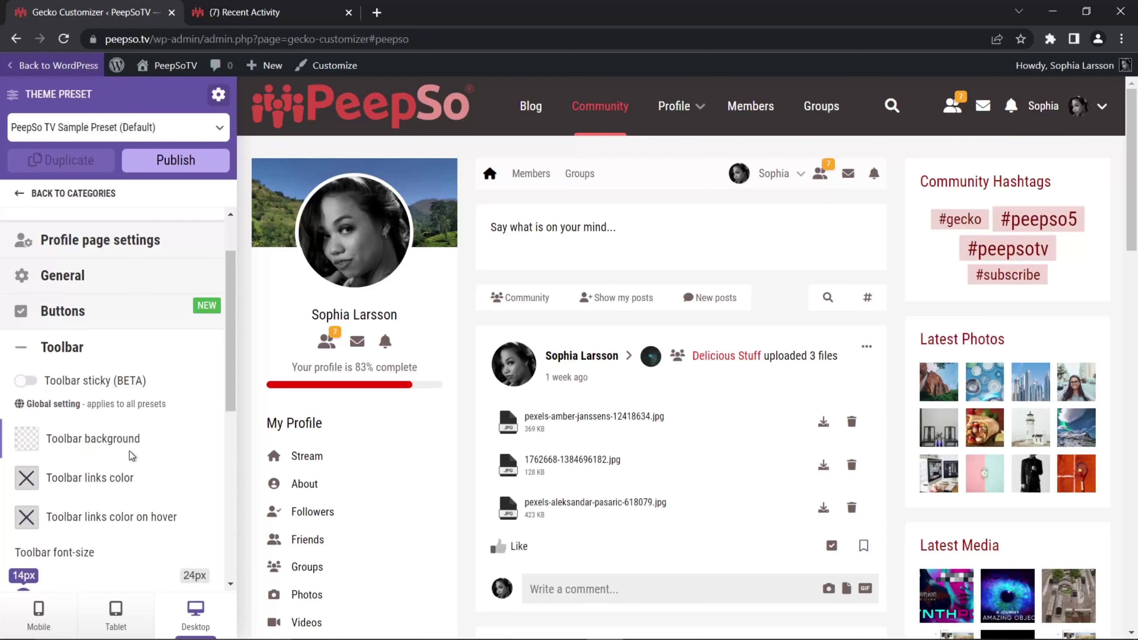
# Set both the toolbar font-size and the toolbar icons size to 15px.
pyautogui.scroll(-5, 164, 443)
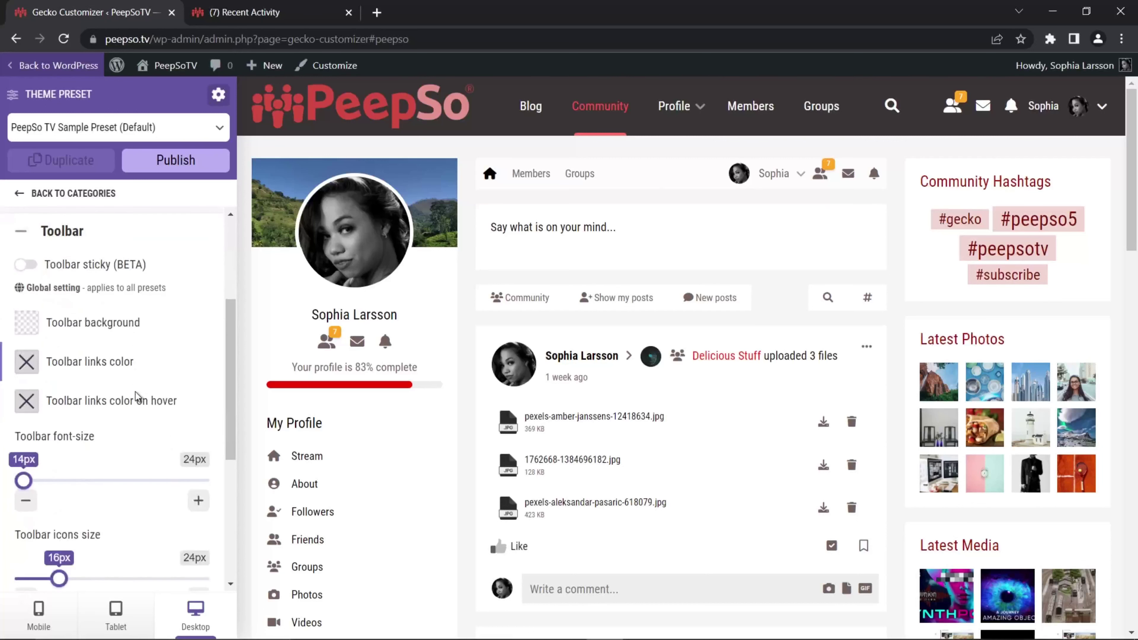
pyautogui.moveTo(24, 377)
pyautogui.mouseDown()
pyautogui.moveTo(180, 378)
pyautogui.moveTo(42, 377)
pyautogui.mouseUp()
pyautogui.moveTo(79, 480); pyautogui.dragTo(43, 475)
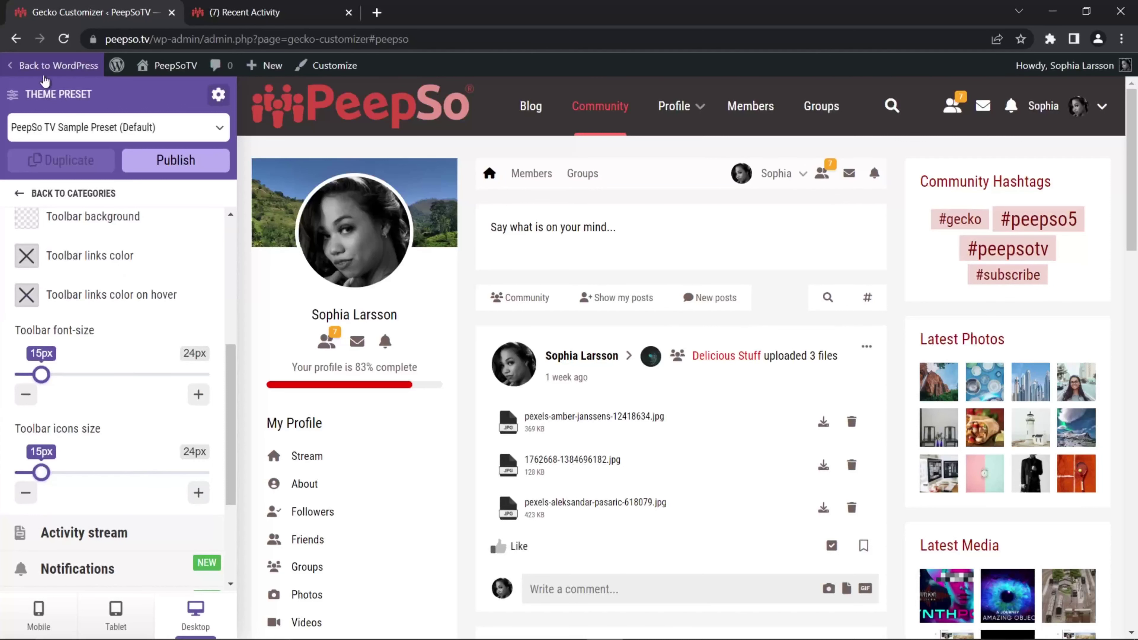
# Leave the customizer without publishing the toolbar changes and open the PeepSo configuration's Appearance settings.
pyautogui.click(50, 65)
pyautogui.click(650, 122)
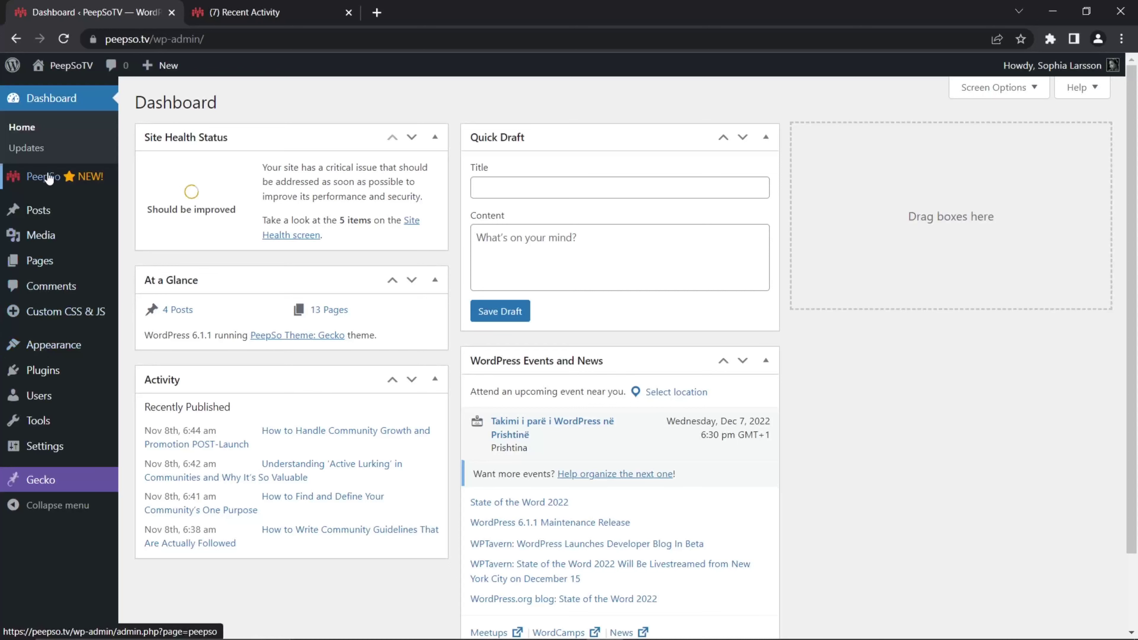
pyautogui.moveTo(44, 177)
pyautogui.click(159, 202)
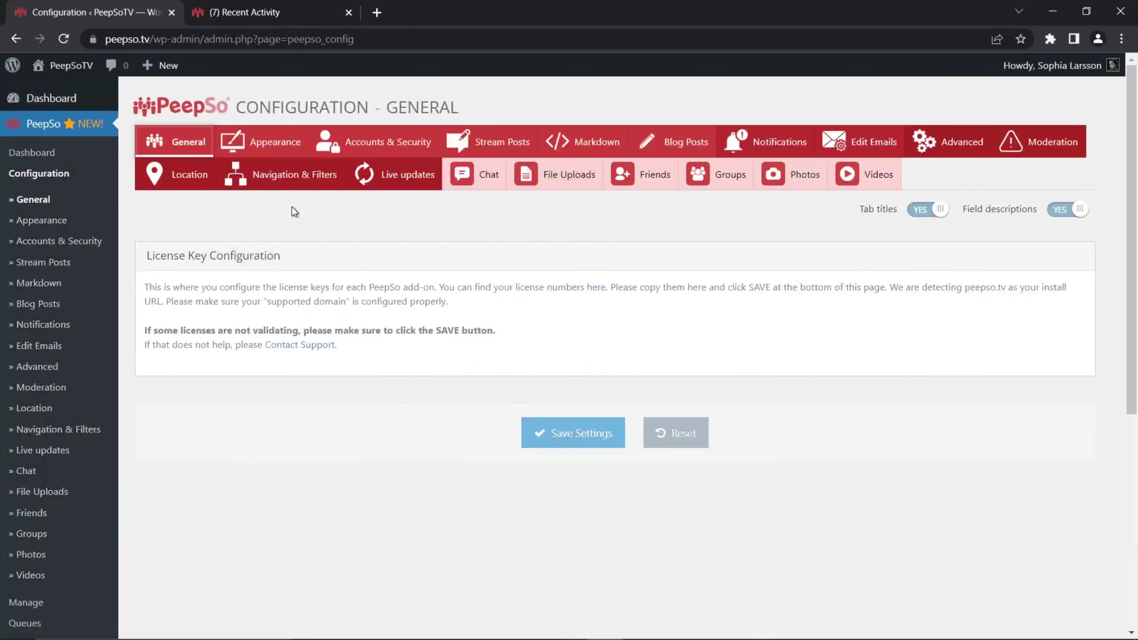
pyautogui.click(274, 146)
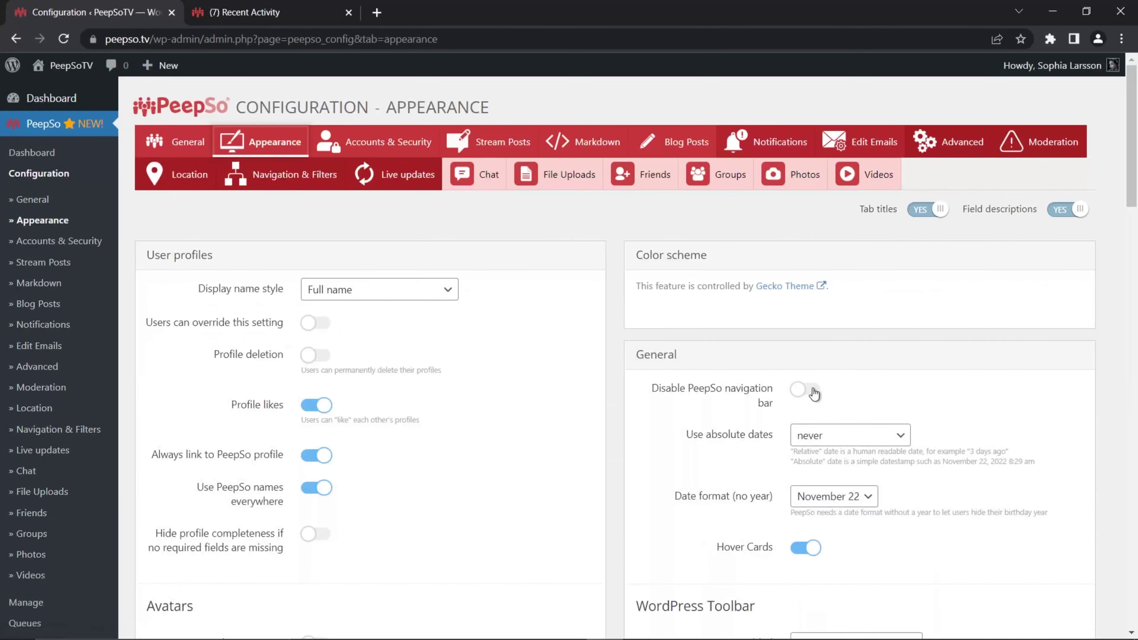
# Turn on "Disable PeepSo navigation bar", save the settings and switch to the community page's browser tab.
pyautogui.click(806, 390)
pyautogui.scroll(-20, 605, 427)
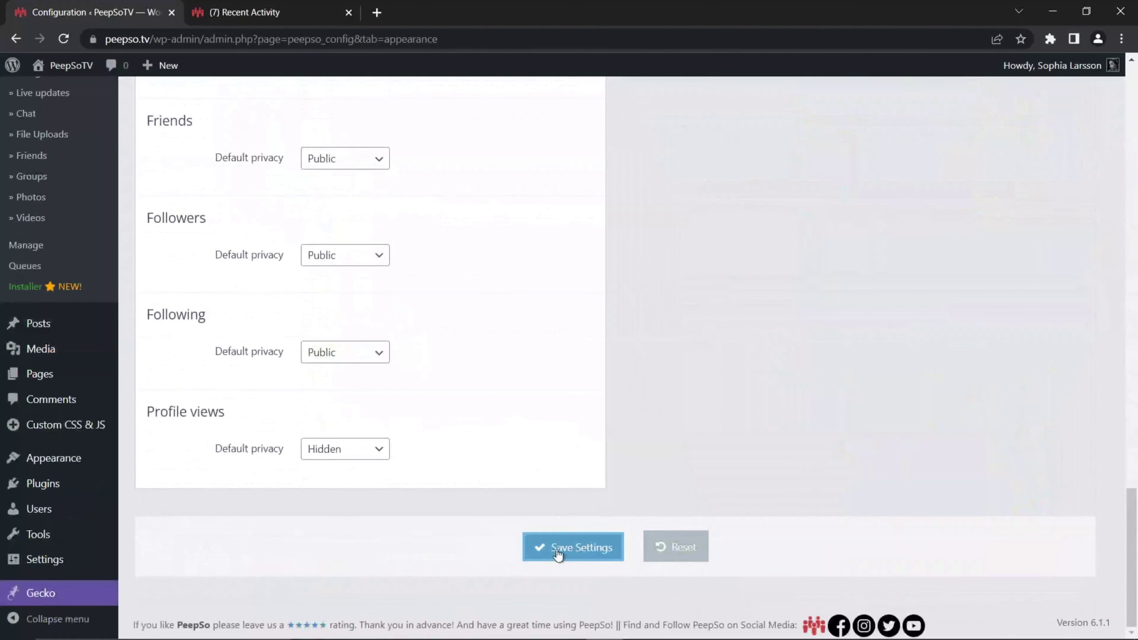
pyautogui.click(558, 555)
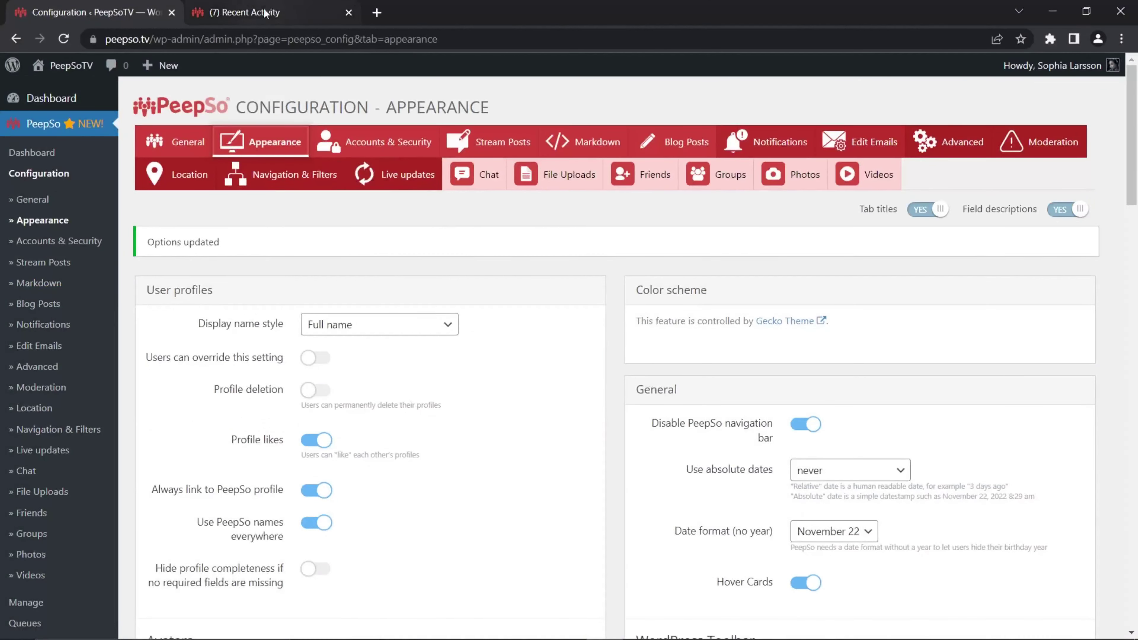
pyautogui.click(264, 13)
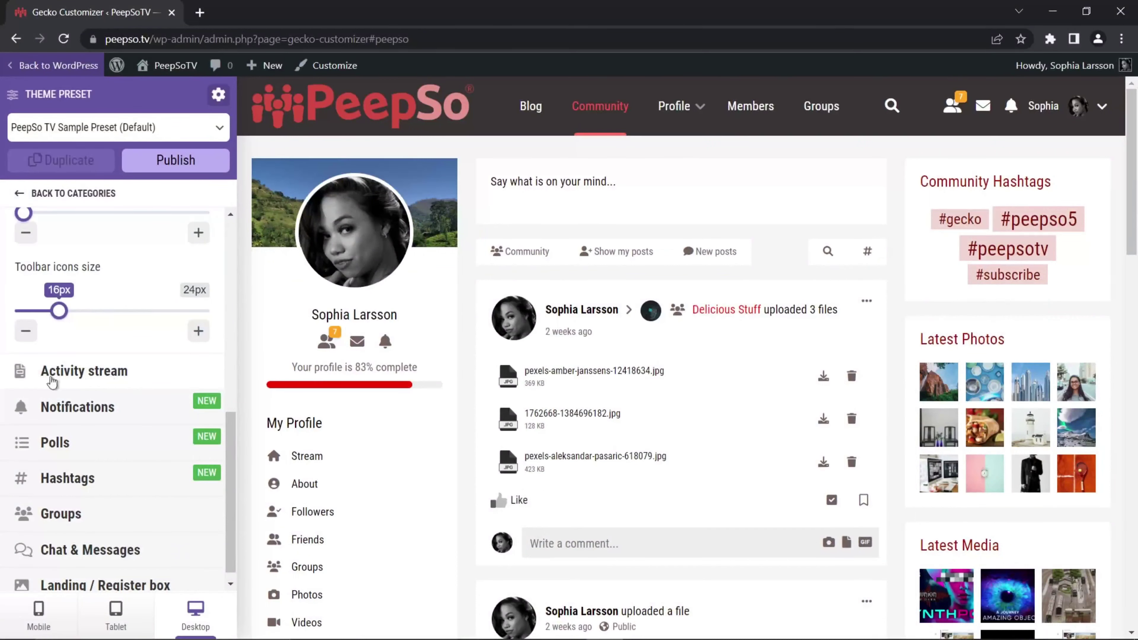
# Open the Activity stream settings in the customizer's PeepSo category and look over the post options.
pyautogui.click(129, 374)
pyautogui.scroll(5, 183, 406)
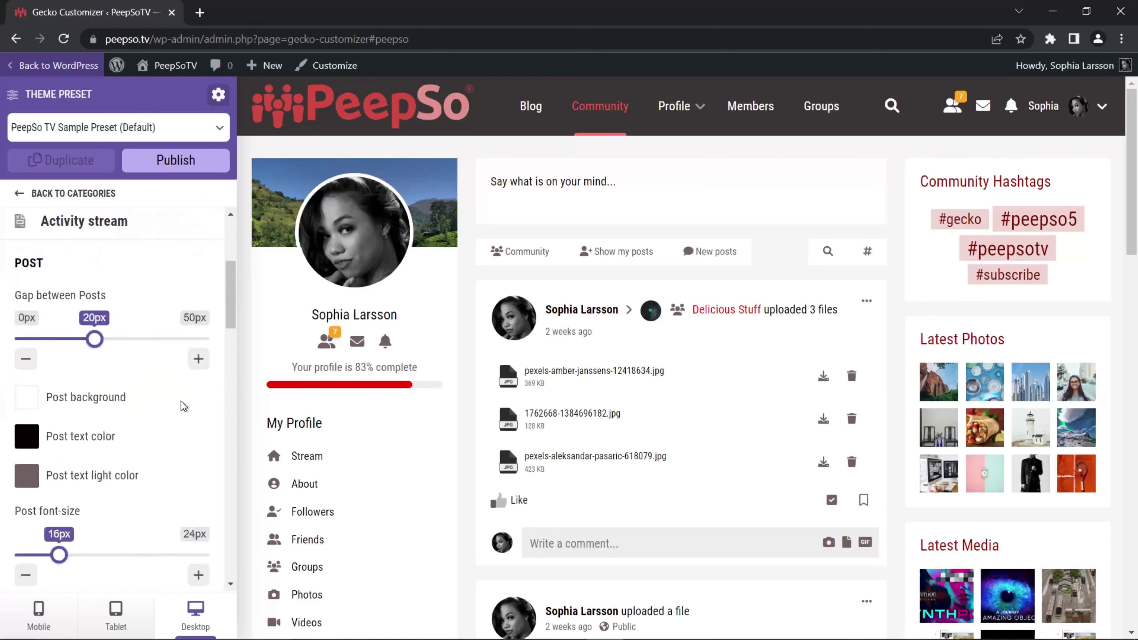
pyautogui.scroll(2, 184, 404)
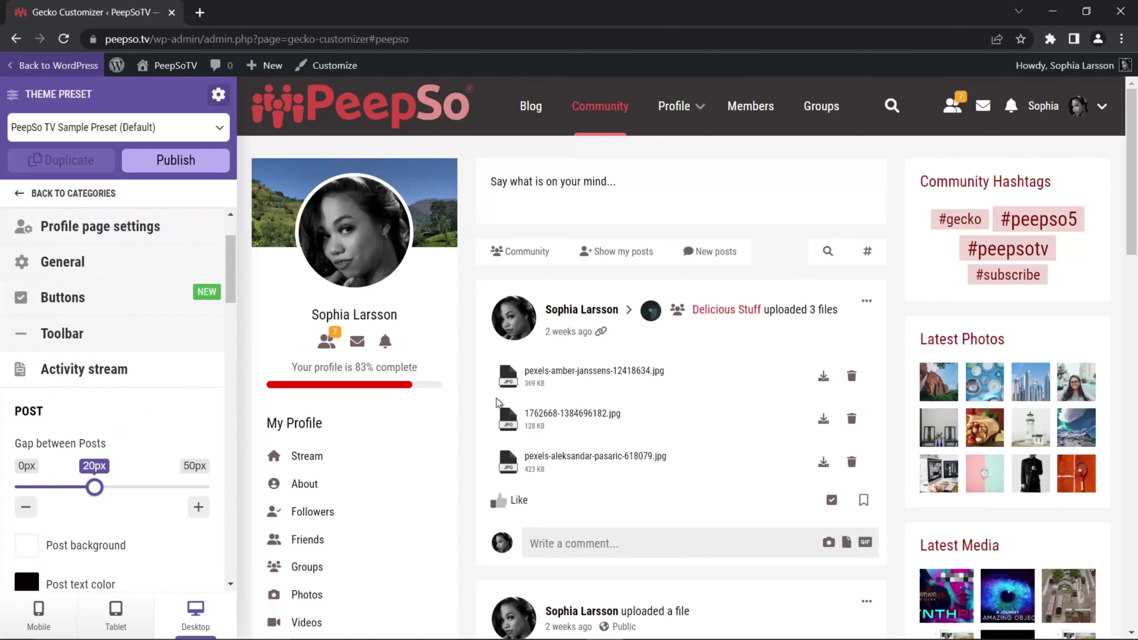
# Try gaps between posts of 50px and 0px in the activity stream, and return the gap to 20px.
pyautogui.scroll(-3, 186, 346)
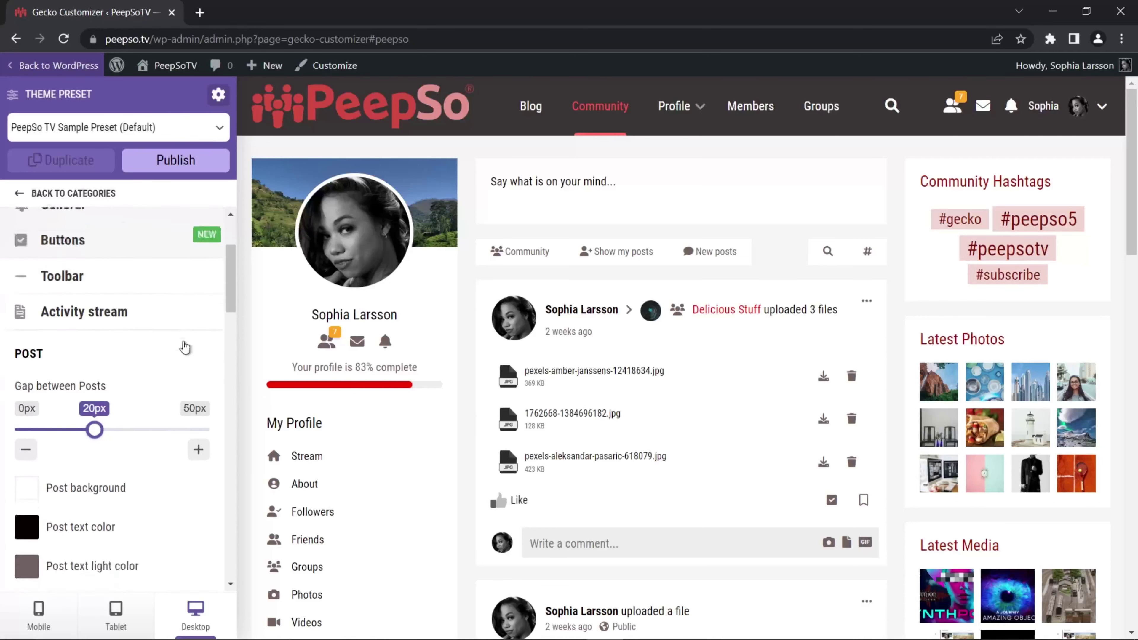
pyautogui.scroll(-5, 574, 355)
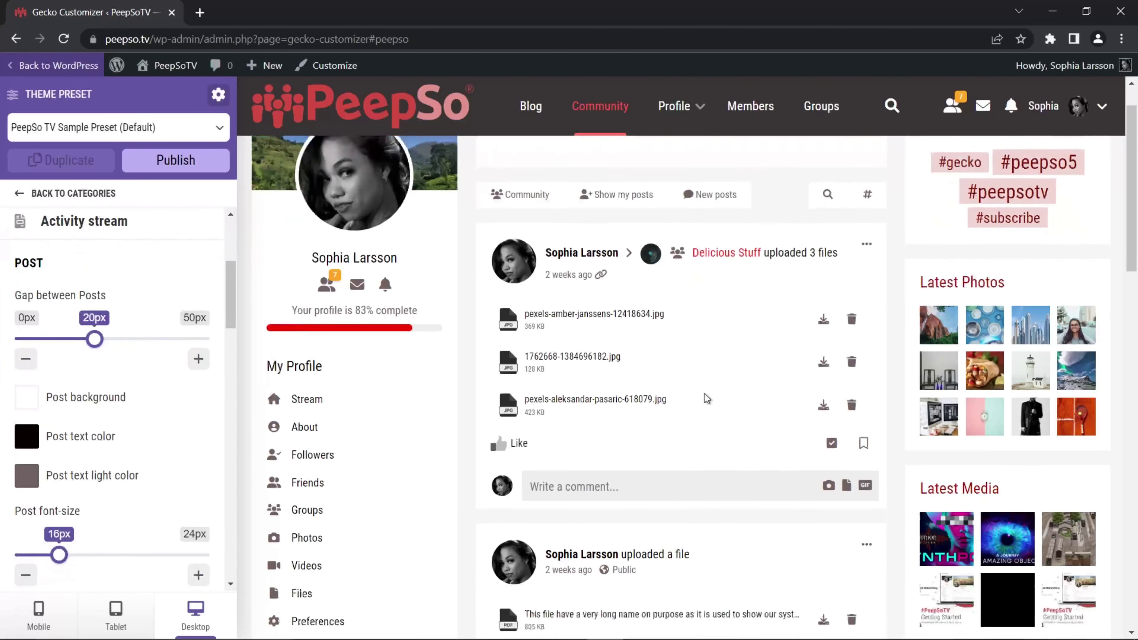
pyautogui.scroll(-10, 797, 373)
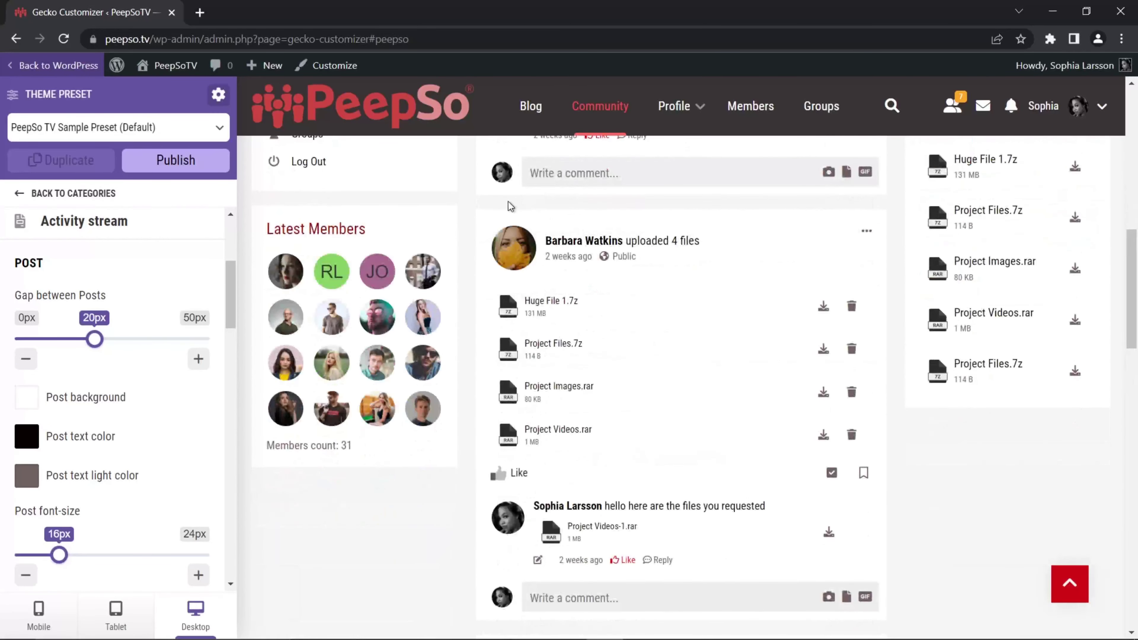
pyautogui.moveTo(94, 340); pyautogui.dragTo(263, 359)
pyautogui.scroll(15, 605, 443)
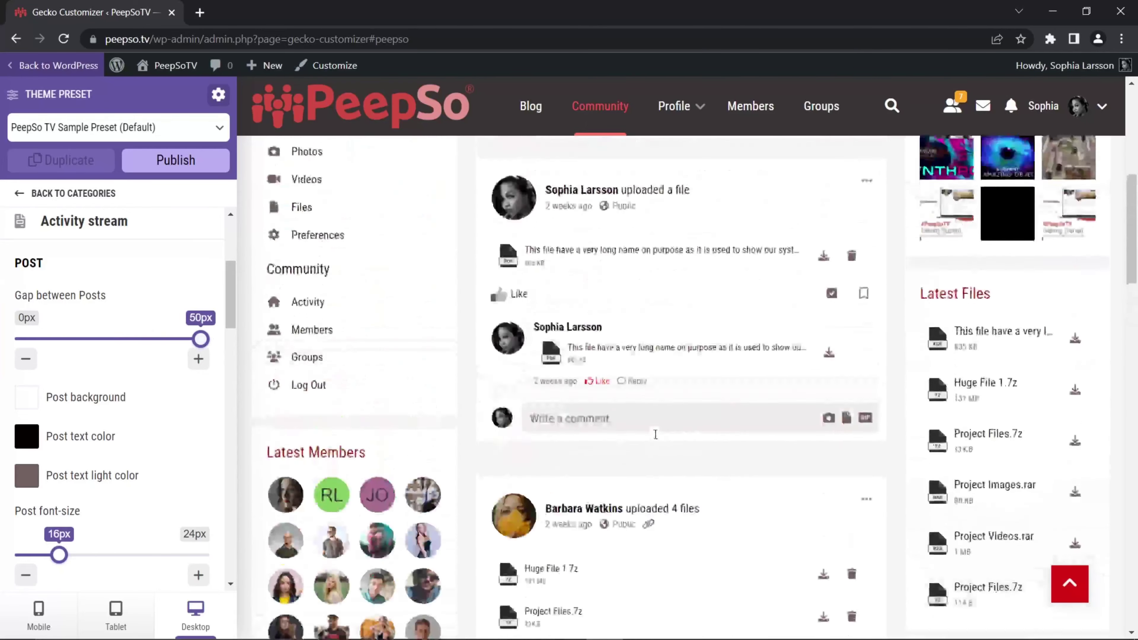
pyautogui.moveTo(200, 340); pyautogui.dragTo(8, 347)
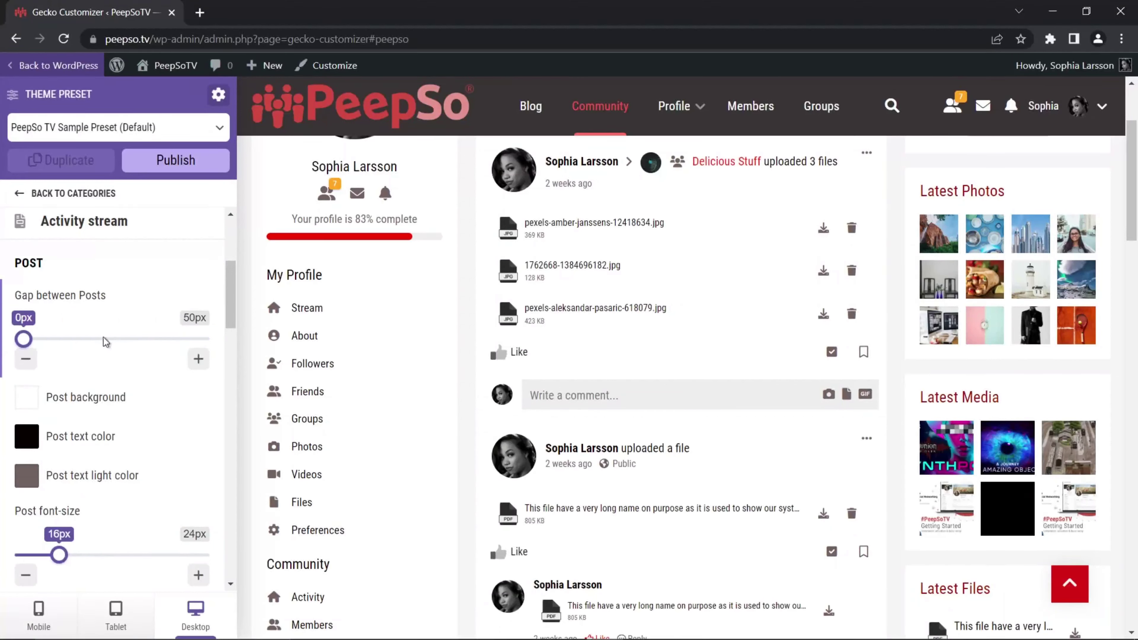
pyautogui.moveTo(23, 339); pyautogui.dragTo(98, 346)
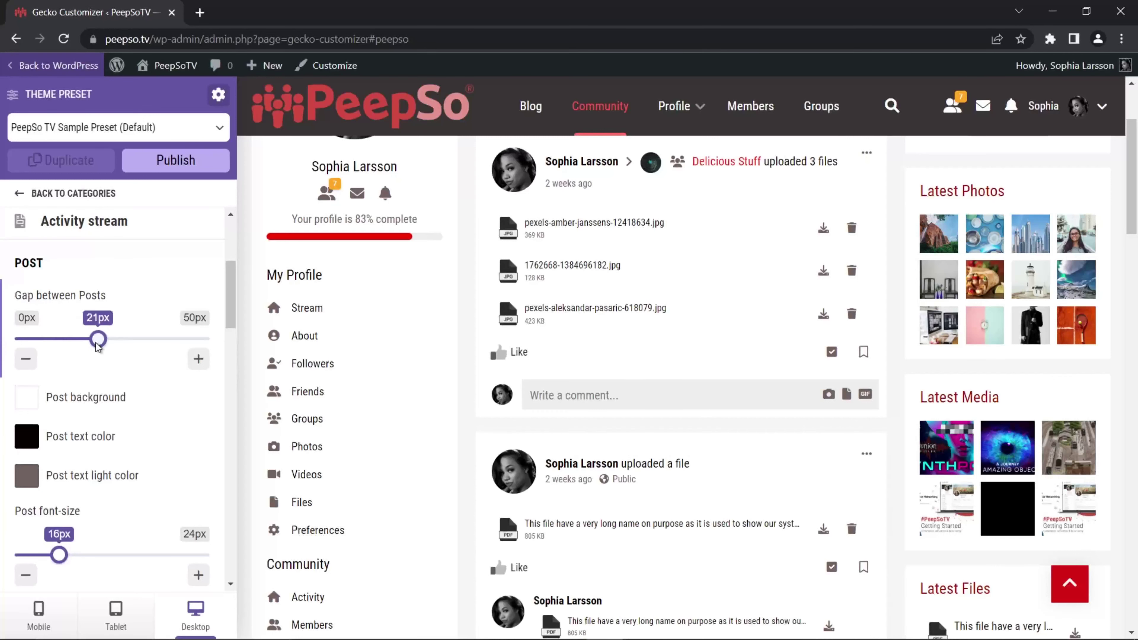
pyautogui.moveTo(100, 343); pyautogui.dragTo(95, 340)
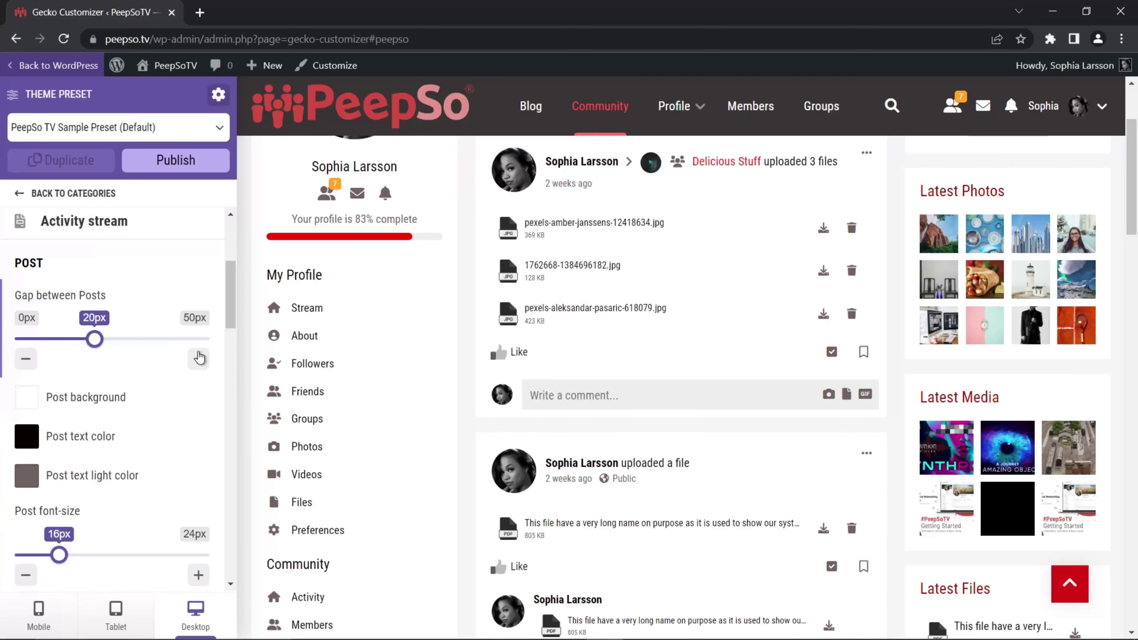
# Try a semi-transparent dark green, rgba(24, 80, 32, 0.8), as the post background.
pyautogui.click(28, 397)
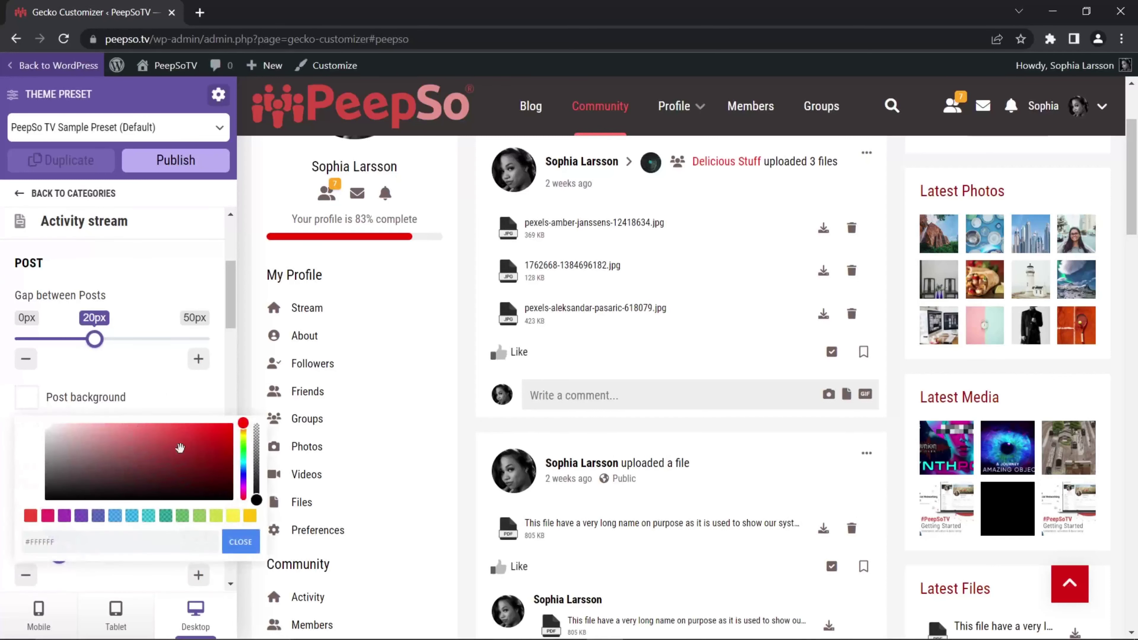
pyautogui.click(225, 438)
pyautogui.click(183, 517)
pyautogui.click(192, 449)
pyautogui.click(106, 447)
pyautogui.click(75, 470)
pyautogui.moveTo(81, 490)
pyautogui.mouseDown()
pyautogui.moveTo(155, 490)
pyautogui.moveTo(177, 476)
pyautogui.mouseUp()
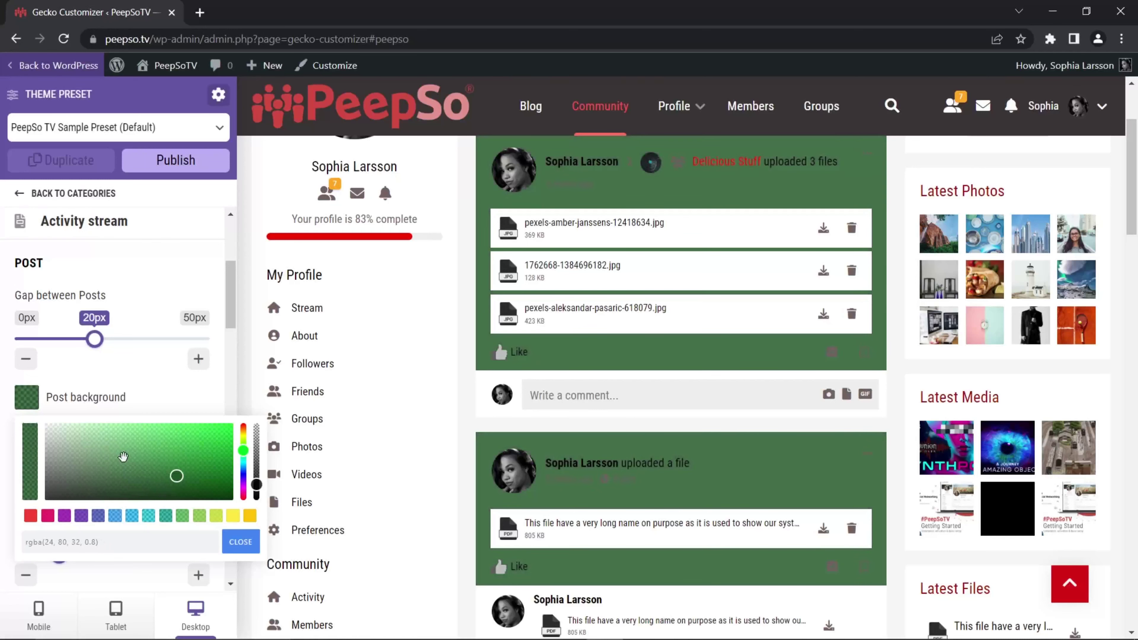
pyautogui.click(174, 404)
# Try red #D20C0C as the post text color, check it on the stream's posts, and return it to black.
pyautogui.click(26, 436)
pyautogui.click(199, 494)
pyautogui.moveTo(213, 483); pyautogui.dragTo(222, 476)
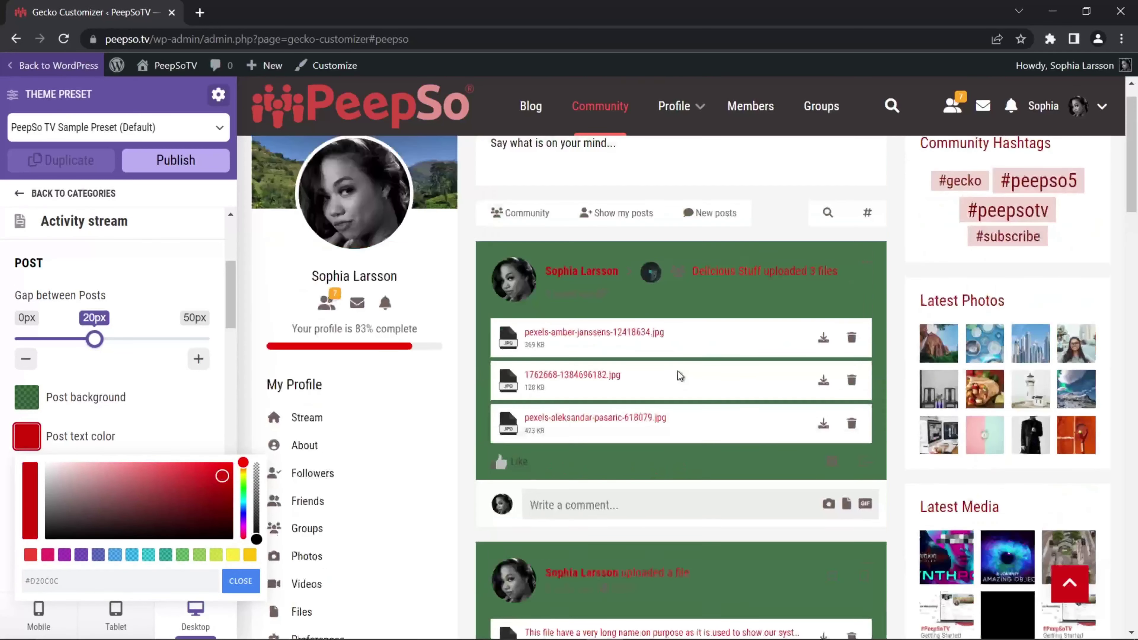
pyautogui.scroll(-10, 677, 377)
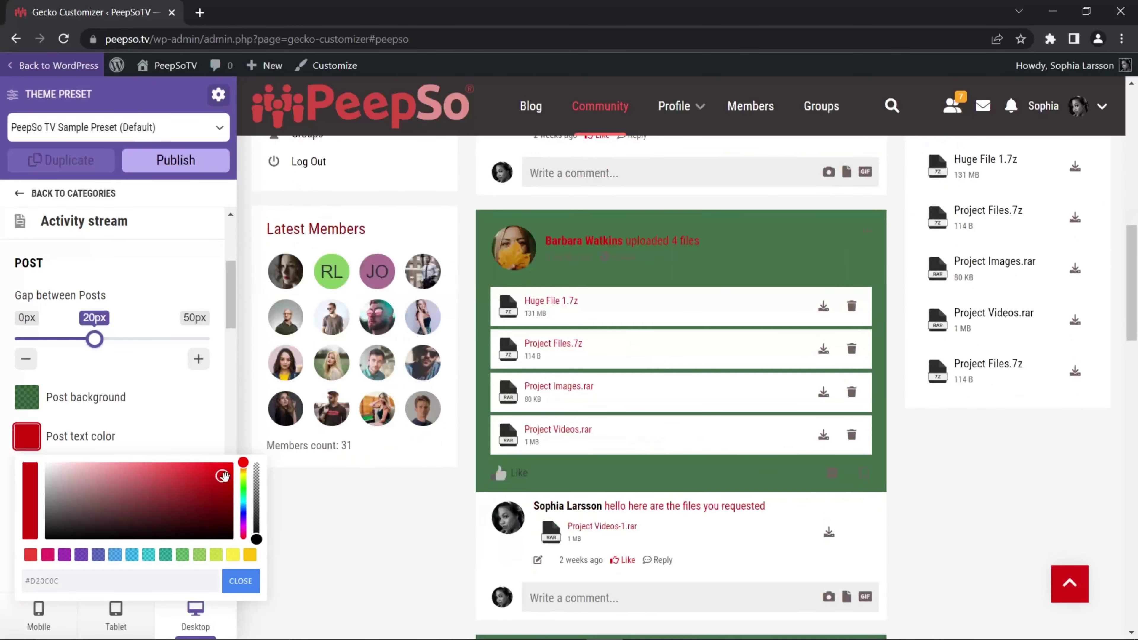
pyautogui.moveTo(222, 476); pyautogui.dragTo(45, 539)
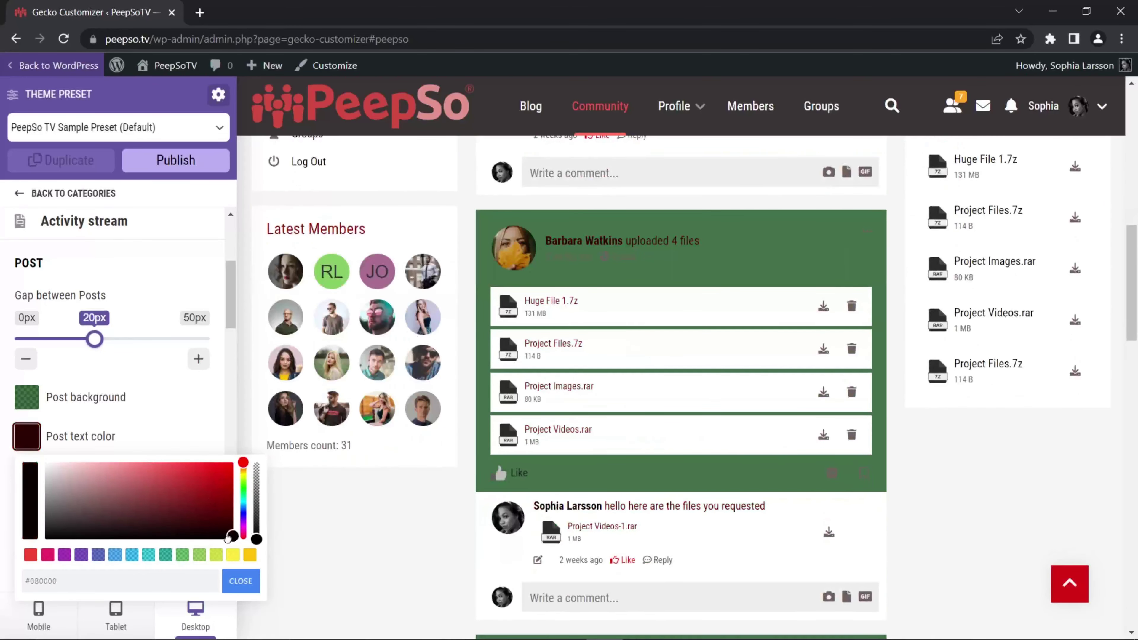
# Set the post background to semi-transparent white, rgba(255, 255, 255, 0.8), and the post font-size to 15px.
pyautogui.click(63, 409)
pyautogui.moveTo(176, 481); pyautogui.dragTo(36, 417)
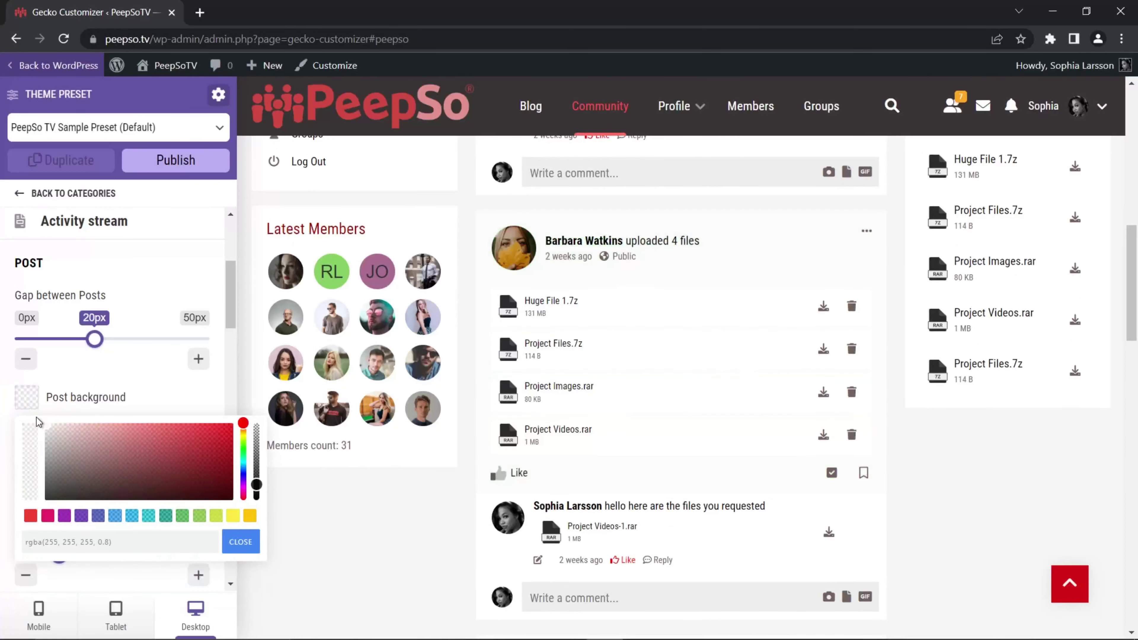
pyautogui.click(196, 402)
pyautogui.scroll(-3, 204, 465)
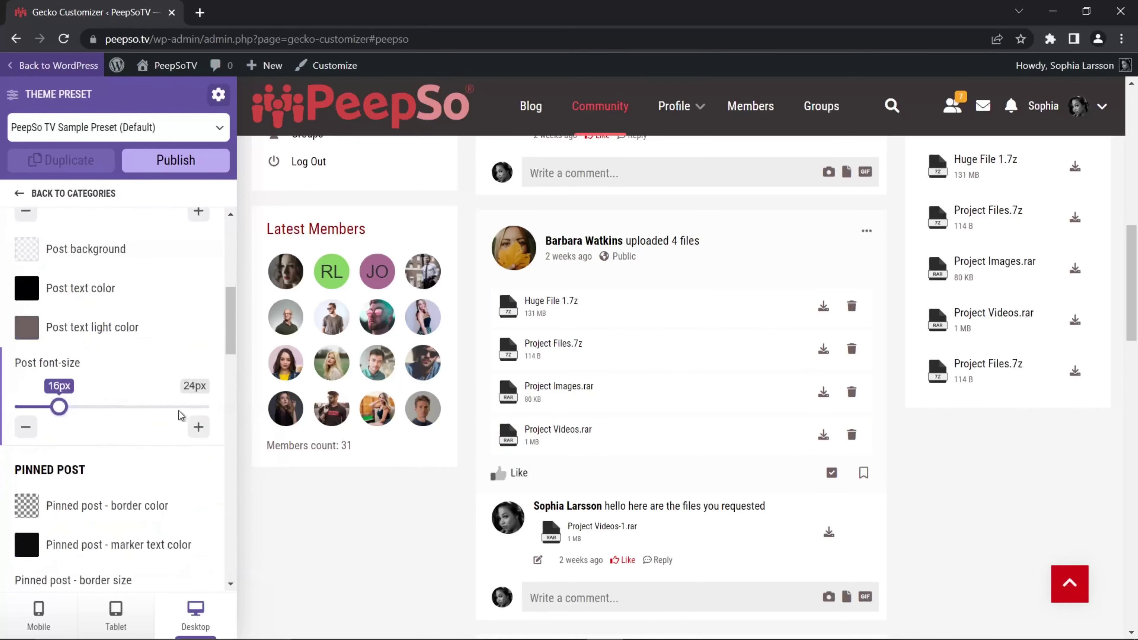
pyautogui.moveTo(59, 407)
pyautogui.mouseDown()
pyautogui.moveTo(198, 409)
pyautogui.moveTo(45, 408)
pyautogui.mouseUp()
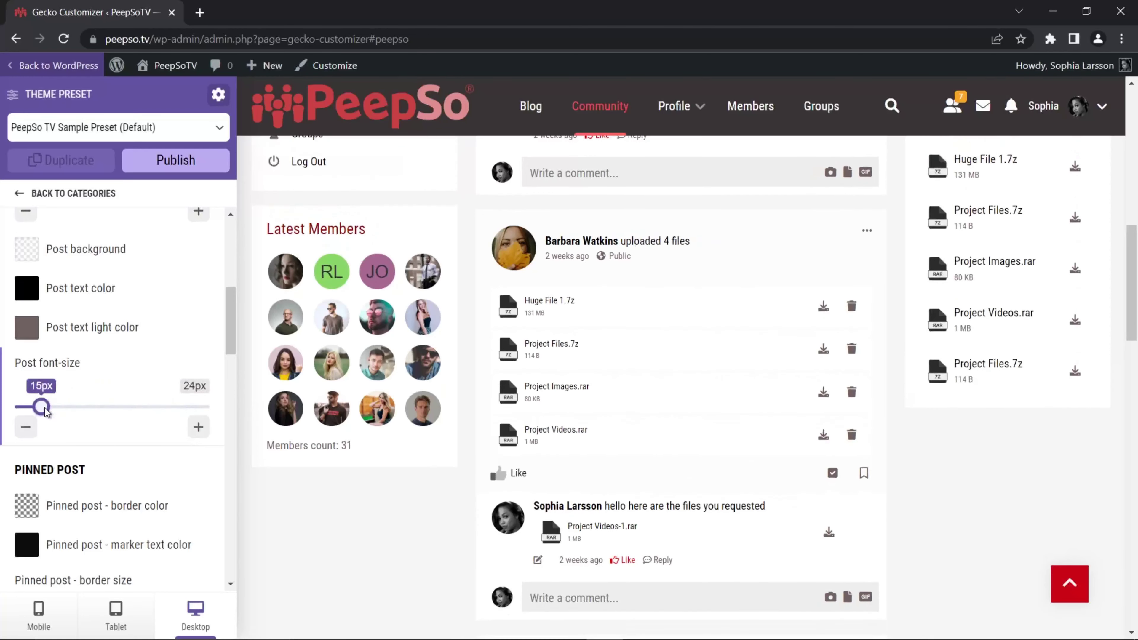
# Pin the first post in the stream, the three-file upload to the Delicious Stuff group.
pyautogui.scroll(-2, 150, 391)
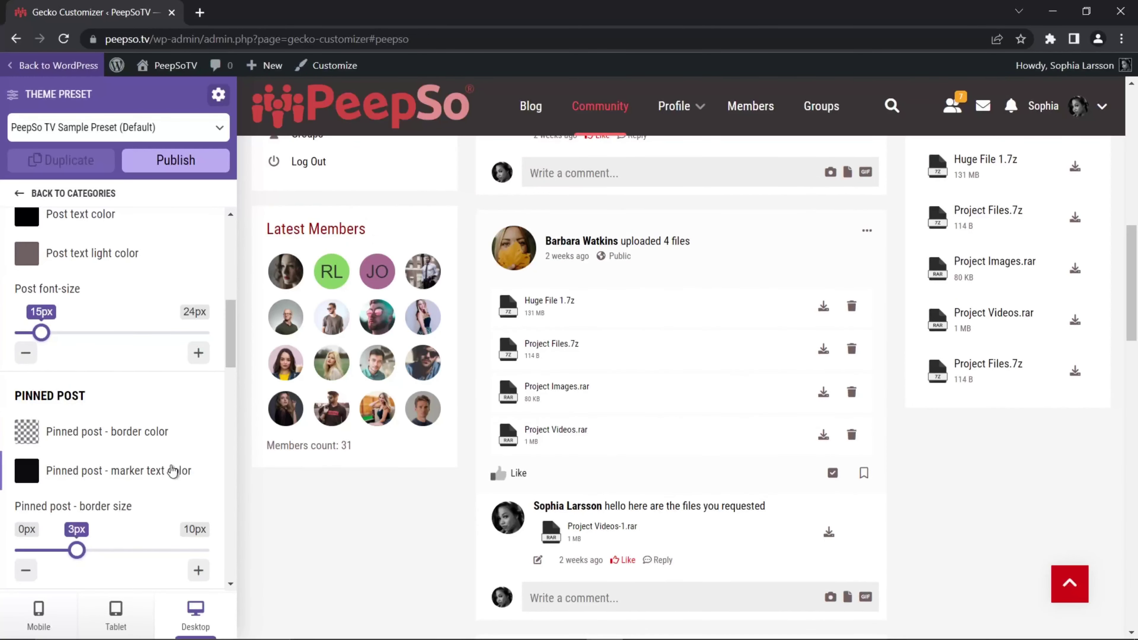
pyautogui.scroll(-2, 125, 430)
pyautogui.scroll(5, 596, 398)
pyautogui.scroll(7, 596, 398)
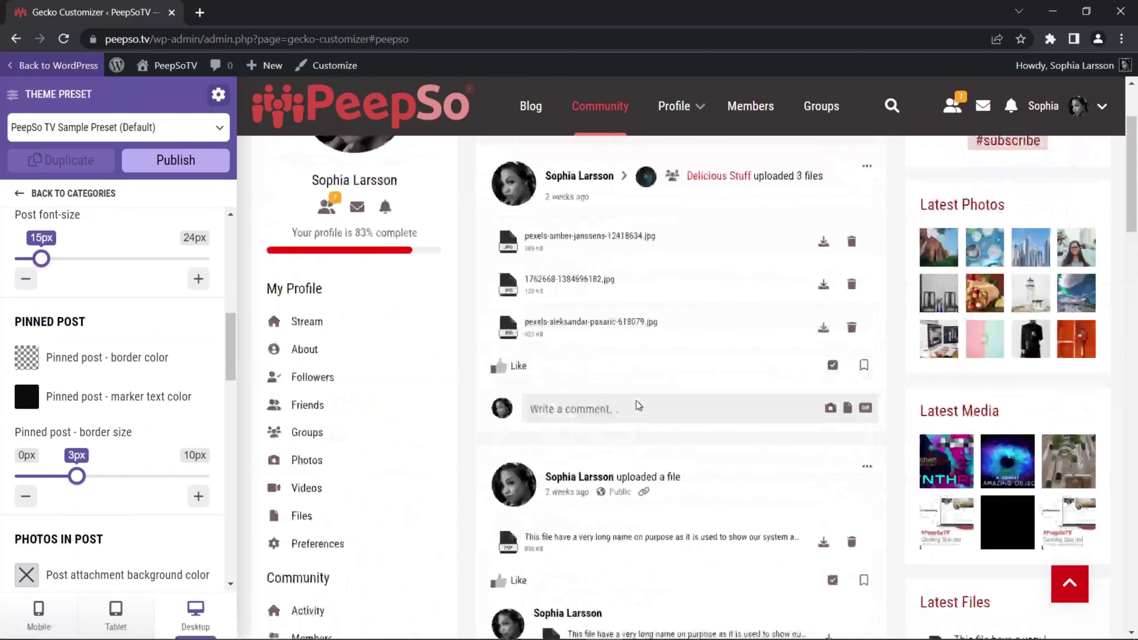
pyautogui.click(869, 302)
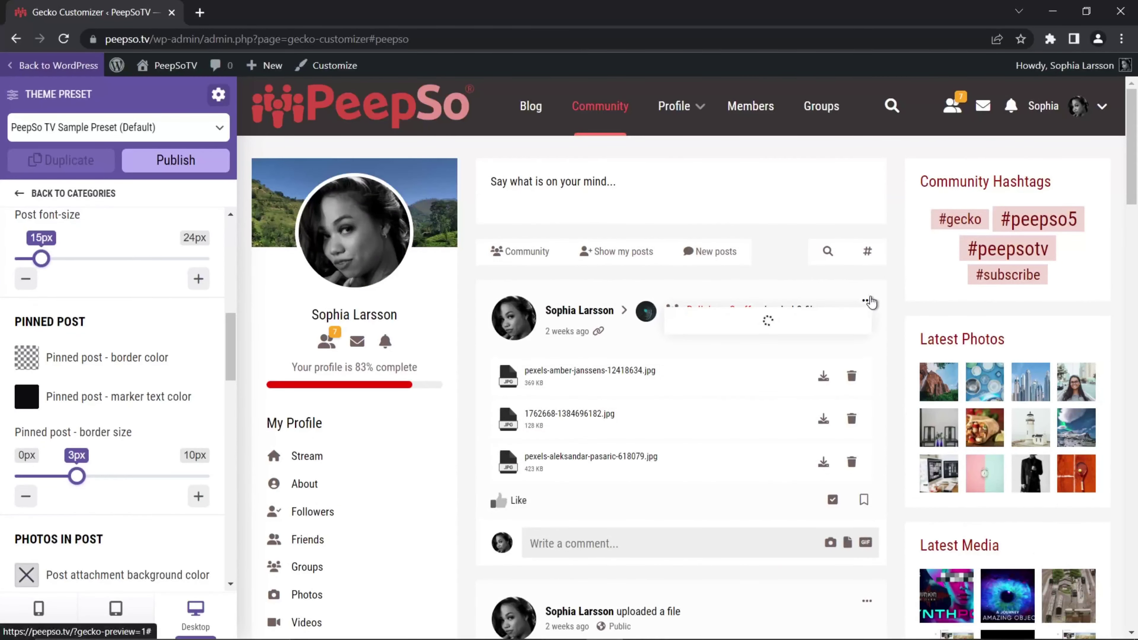
pyautogui.click(699, 390)
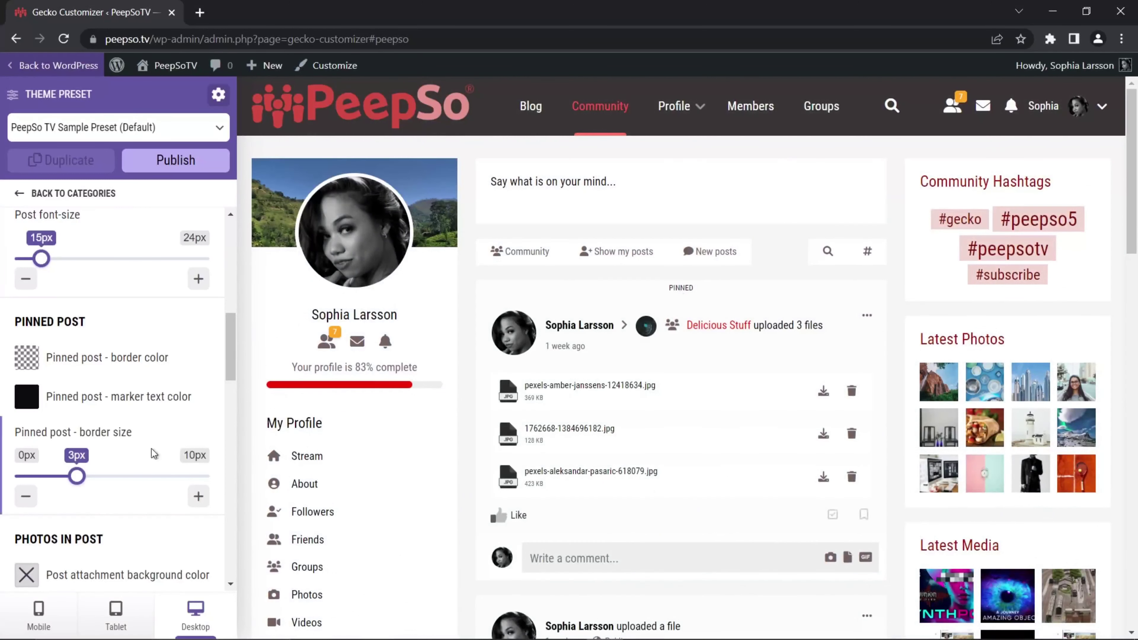
# Set the pinned post border color to a semi-transparent dark red after trying a green one.
pyautogui.scroll(-3, 134, 418)
pyautogui.scroll(4, 134, 418)
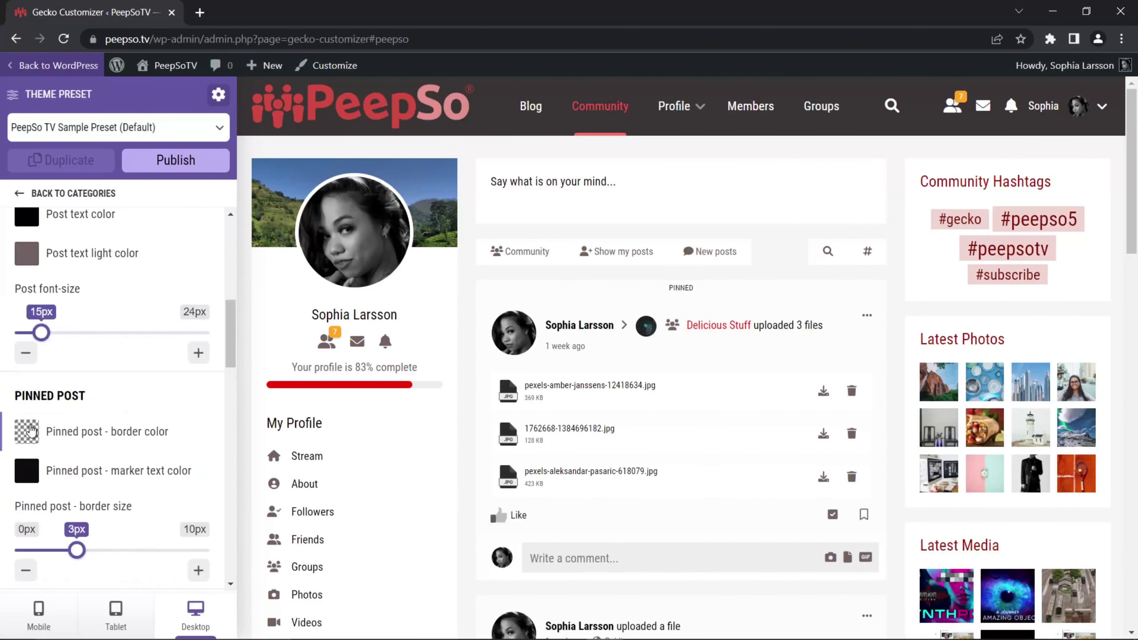
pyautogui.click(26, 433)
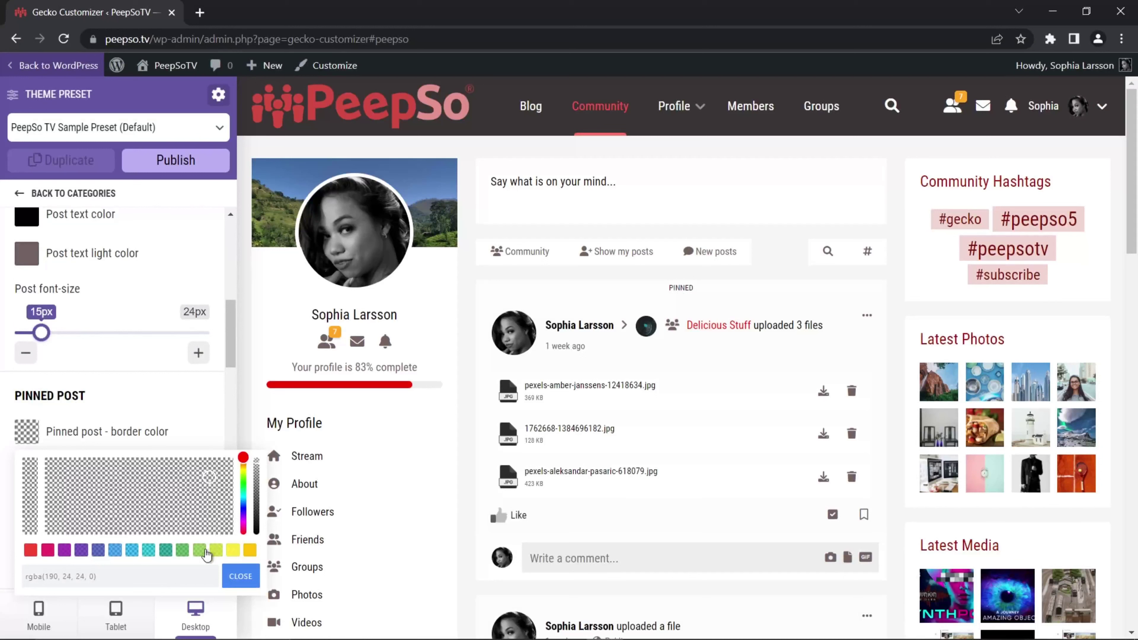
pyautogui.click(206, 555)
pyautogui.click(198, 481)
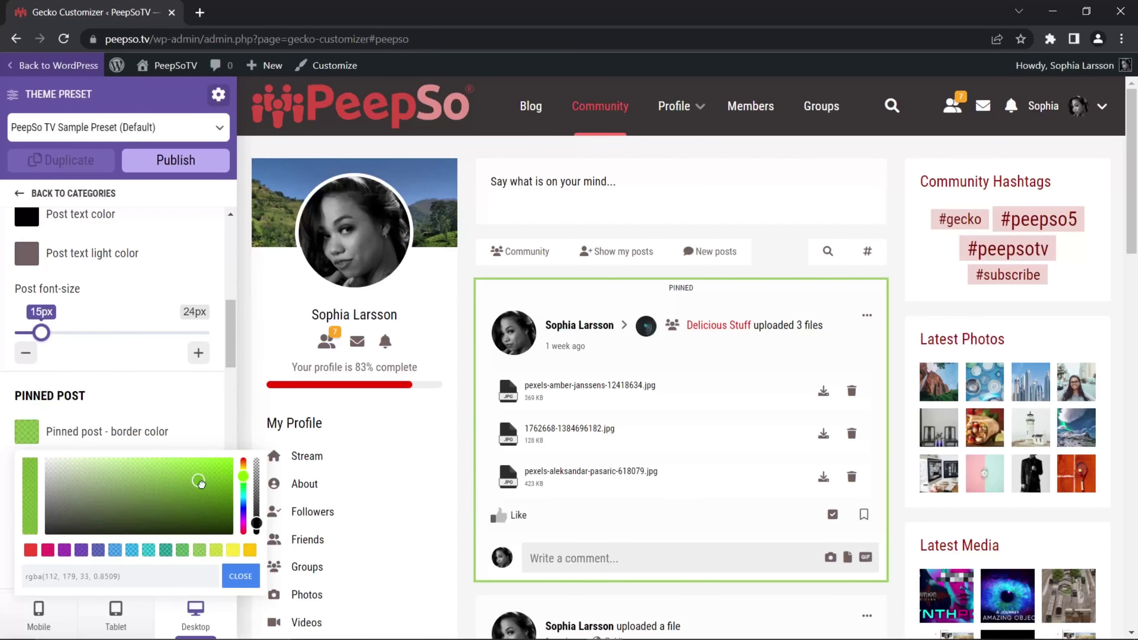
pyautogui.click(186, 504)
pyautogui.moveTo(245, 478)
pyautogui.mouseDown()
pyautogui.moveTo(244, 457)
pyautogui.moveTo(219, 493)
pyautogui.mouseUp()
pyautogui.click(218, 491)
pyautogui.click(240, 577)
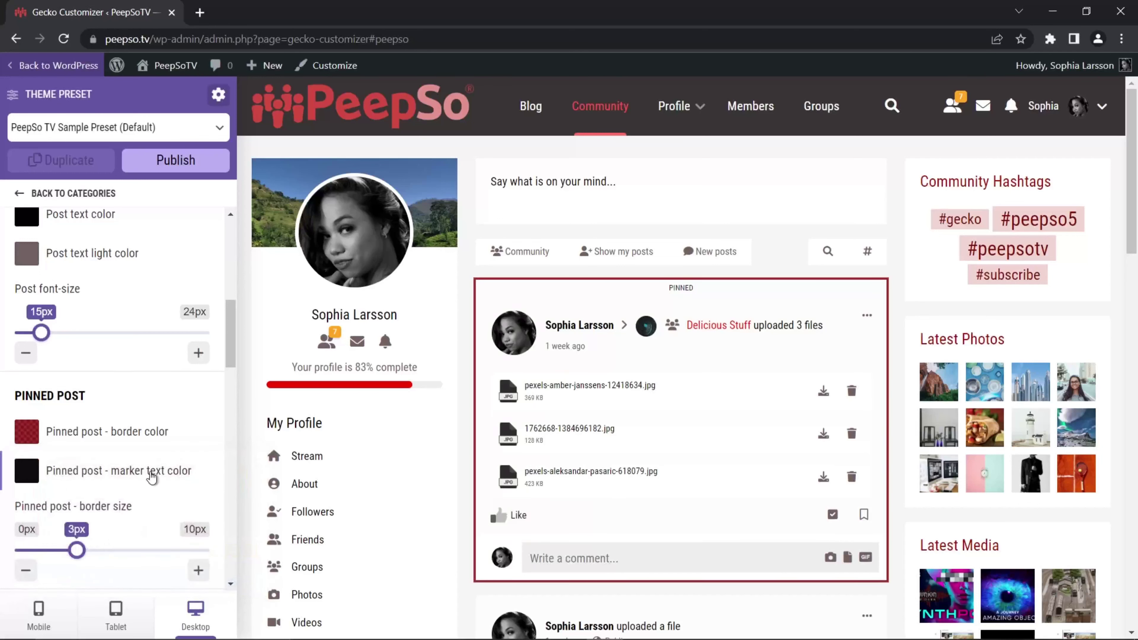
# Set the pinned post marker text color to bright red #FF0707 and publish the preset changes.
pyautogui.click(152, 477)
pyautogui.moveTo(71, 387); pyautogui.dragTo(207, 339)
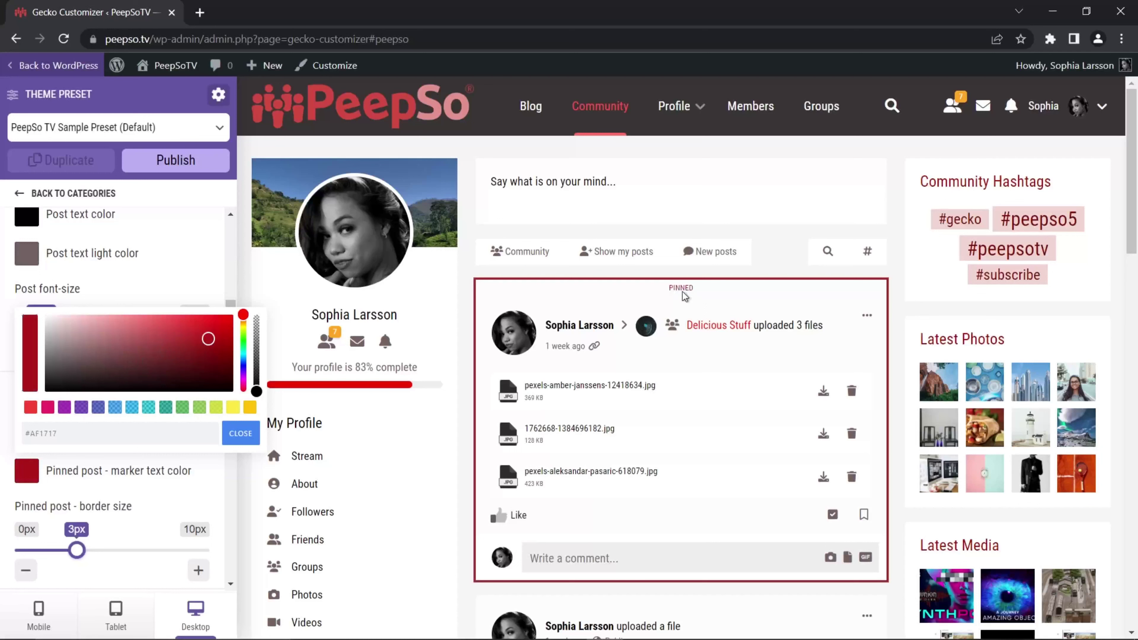
pyautogui.moveTo(209, 339); pyautogui.dragTo(227, 329)
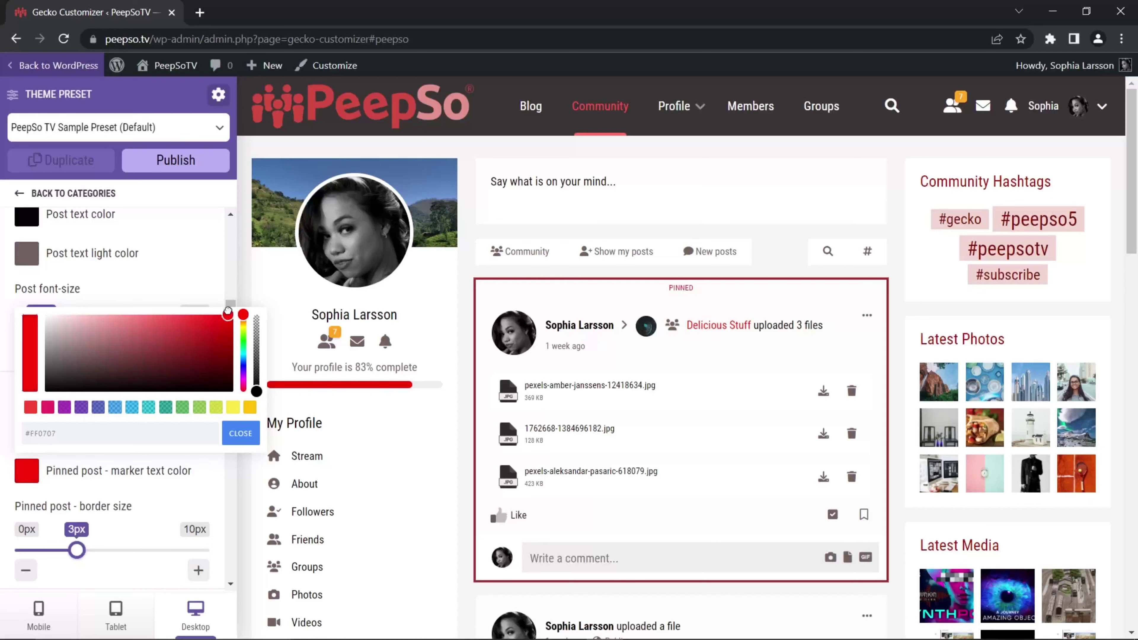
pyautogui.click(241, 433)
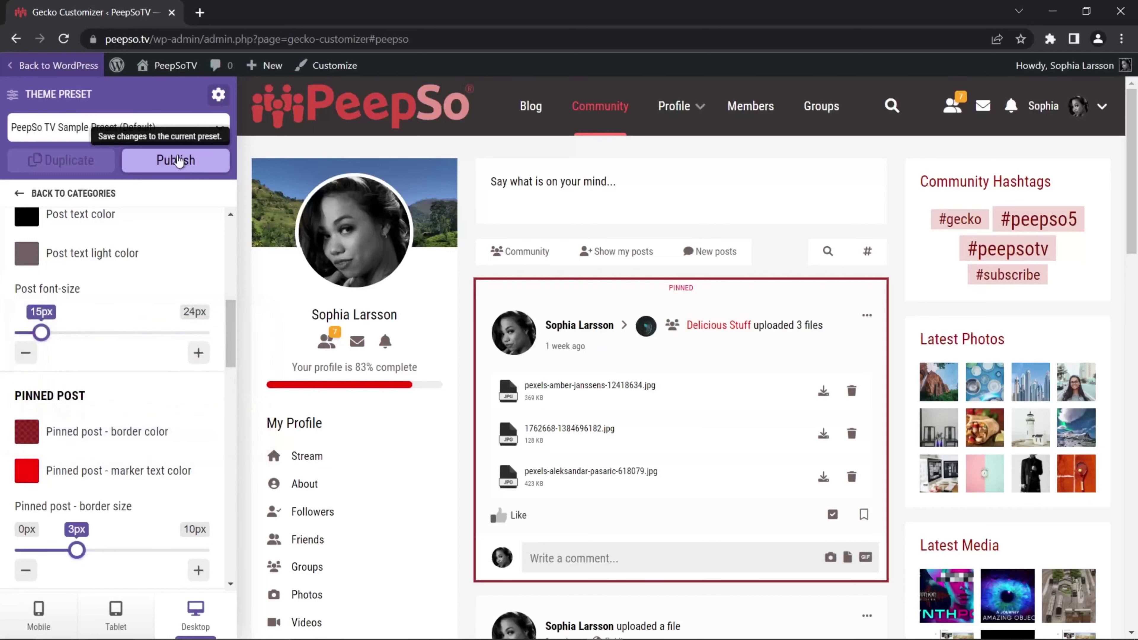
pyautogui.click(178, 162)
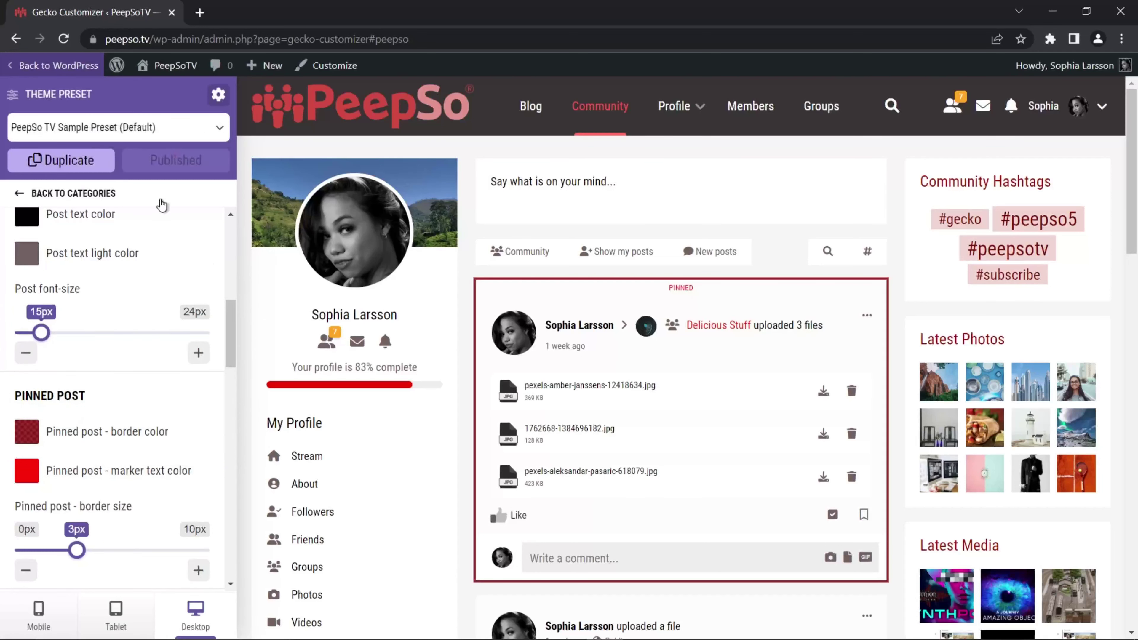
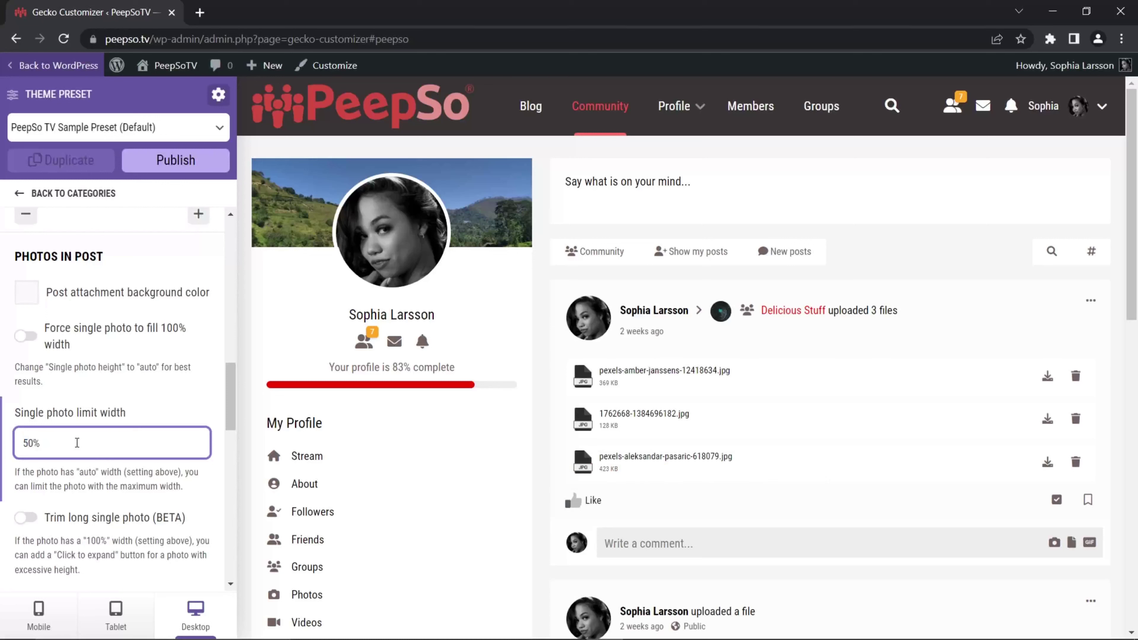
# Publish the preset with the single photo limit width at 50%, and share a photo post containing downvote.png.
pyautogui.click(179, 171)
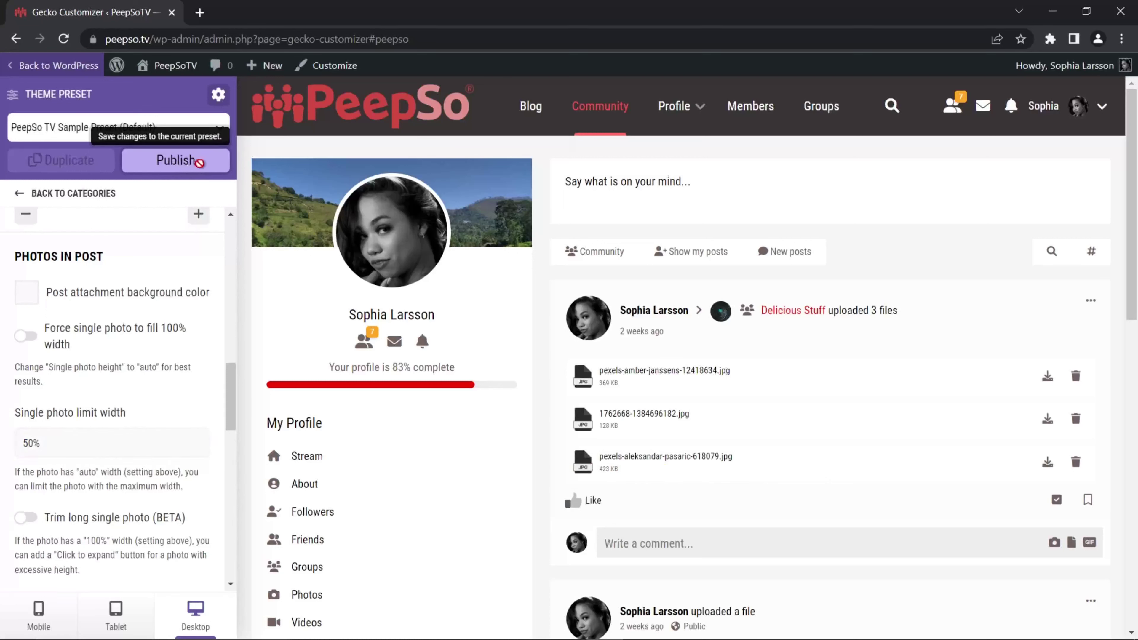
pyautogui.click(624, 184)
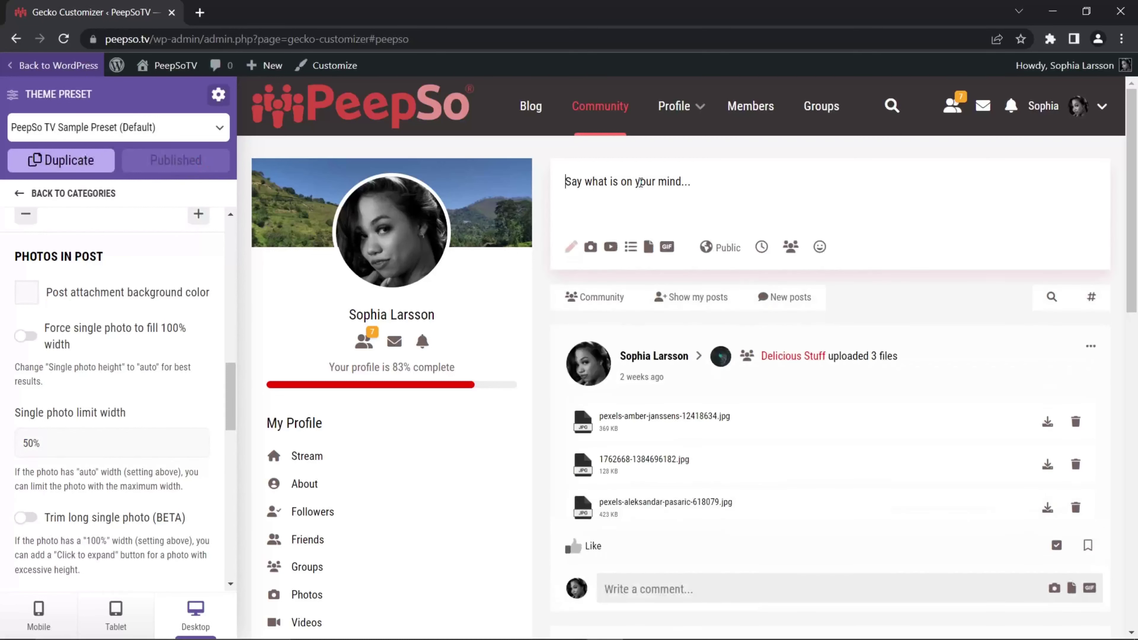
pyautogui.click(608, 249)
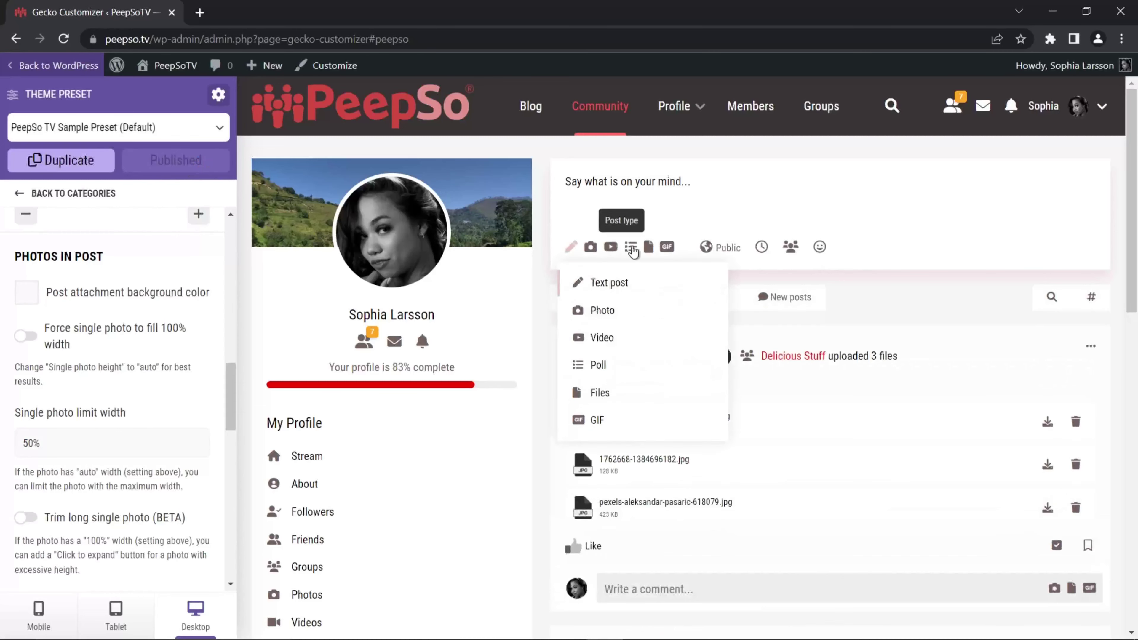
pyautogui.click(602, 311)
pyautogui.click(818, 175)
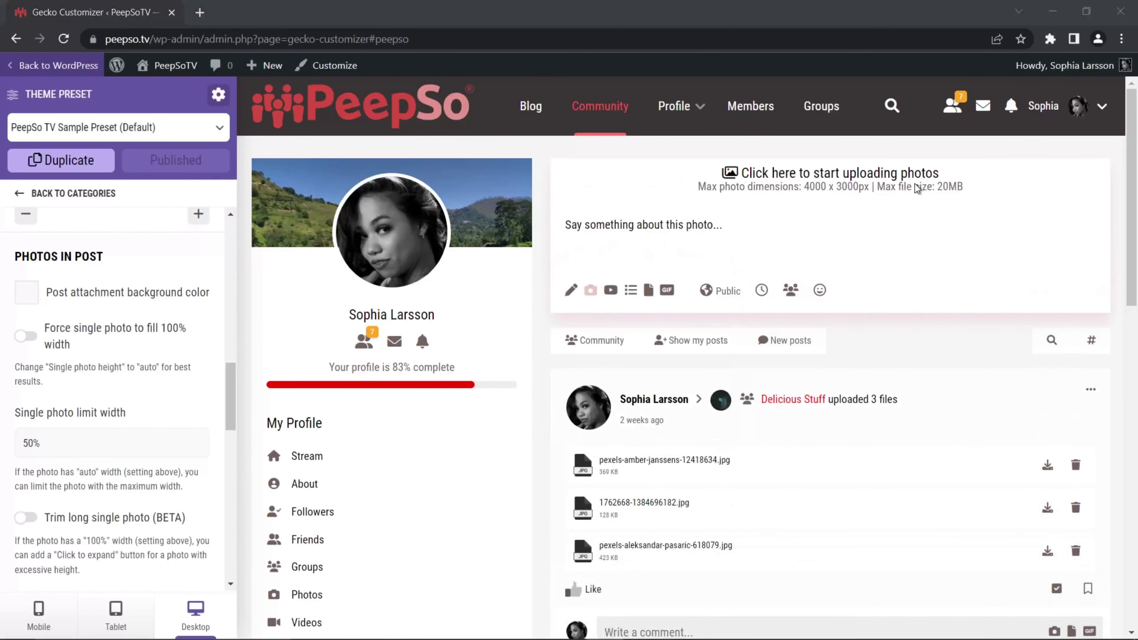
pyautogui.click(276, 121)
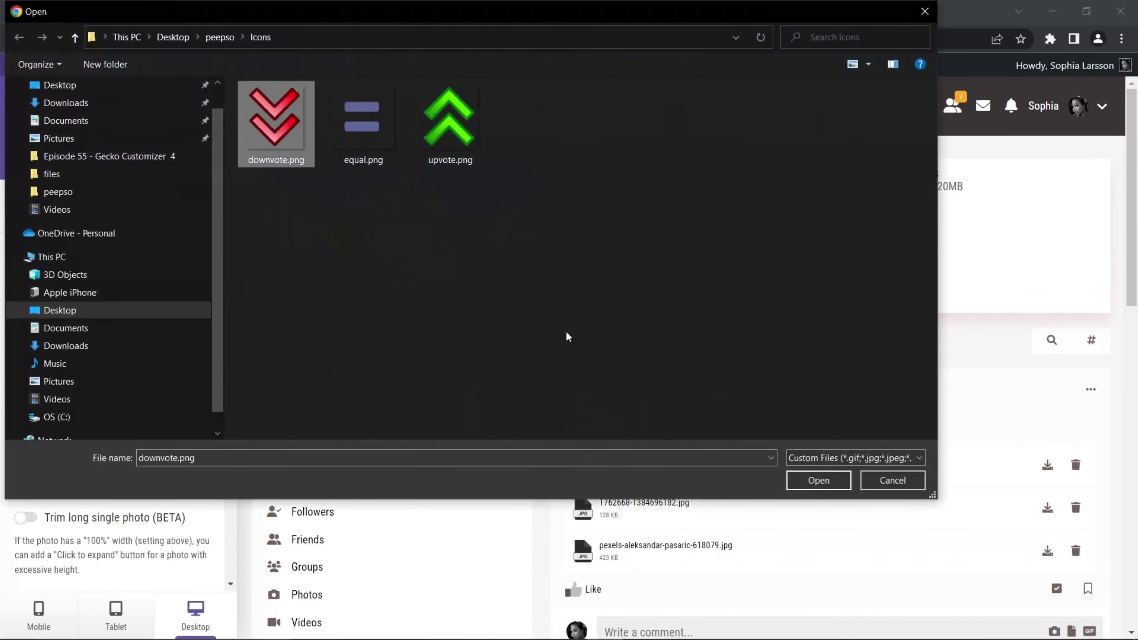
pyautogui.click(806, 486)
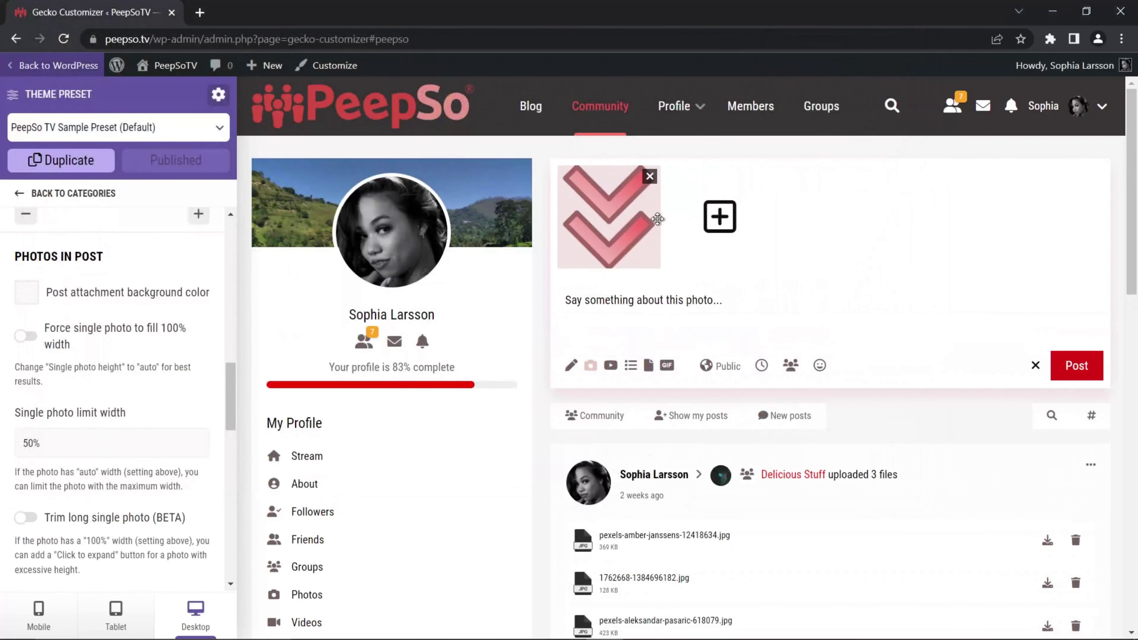
pyautogui.click(1077, 366)
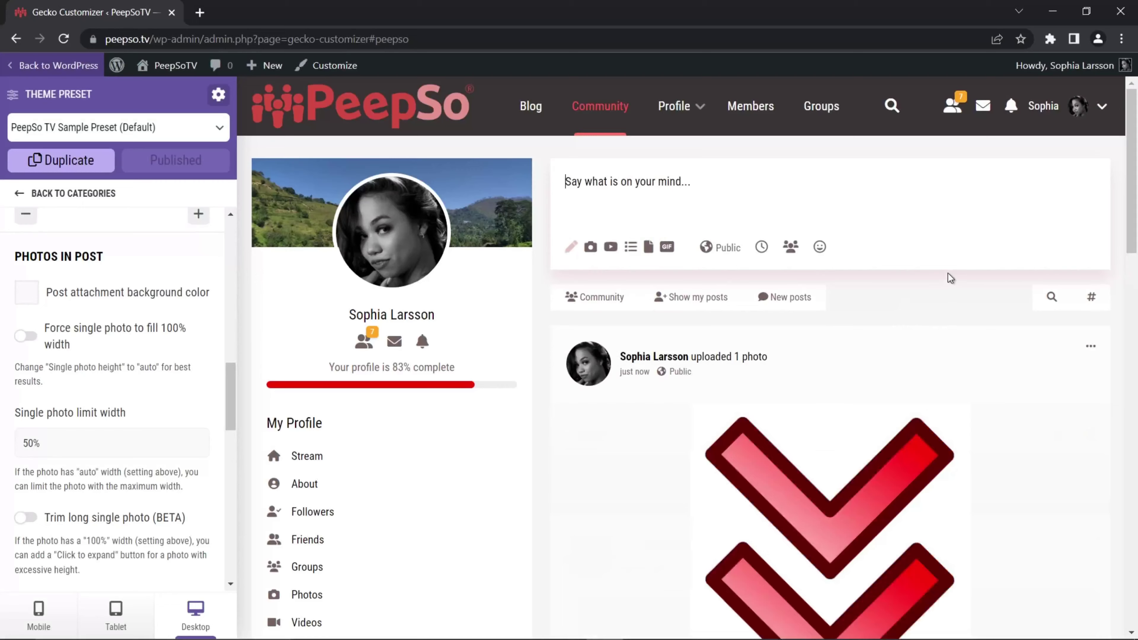
# Try the single photo limit width at 100%, and set it back to 50%.
pyautogui.scroll(-3, 948, 273)
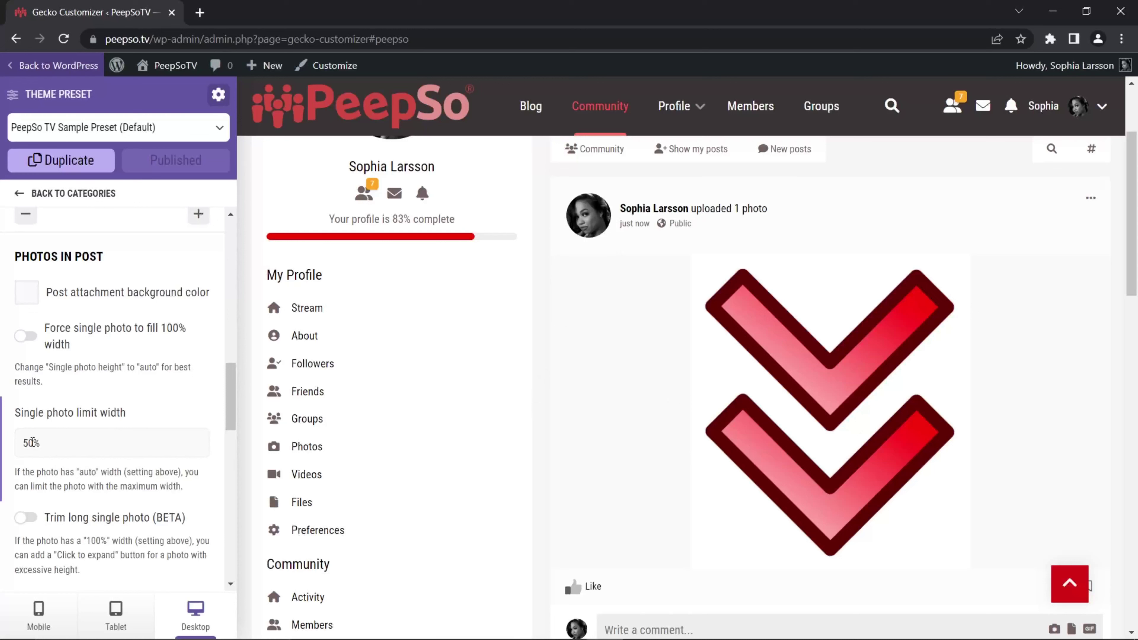
pyautogui.moveTo(32, 443); pyautogui.dragTo(24, 443)
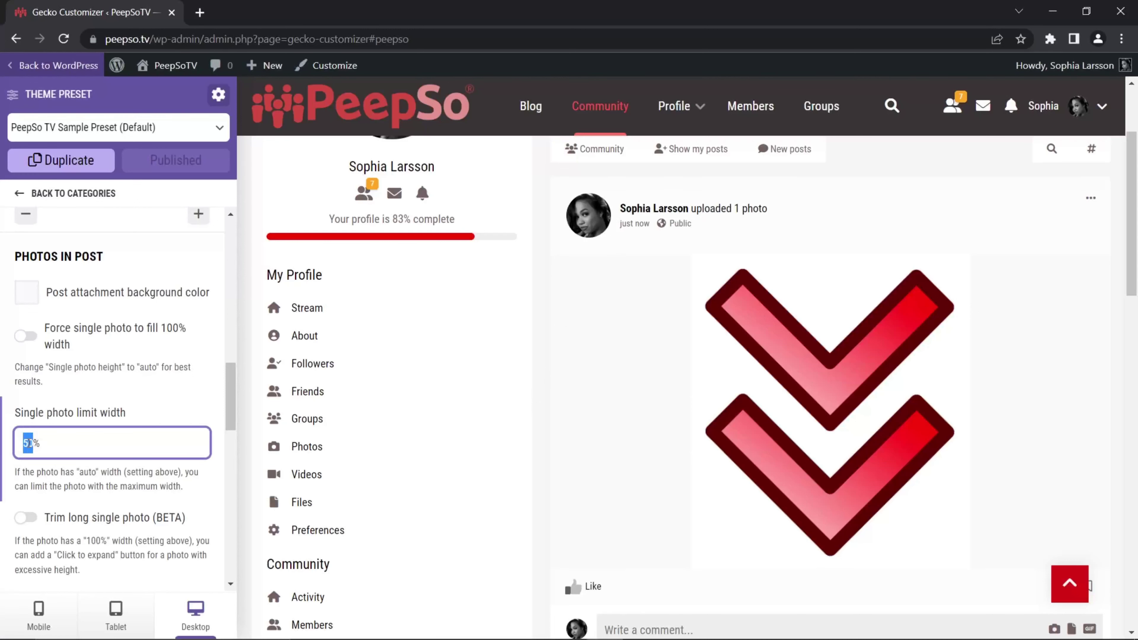
pyautogui.write('100')
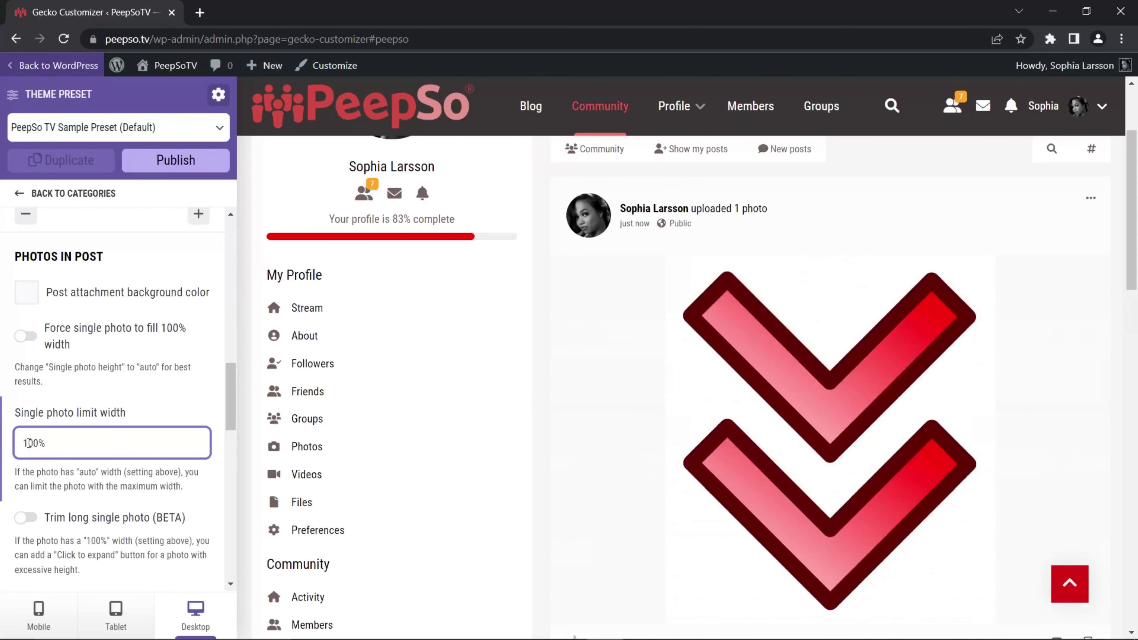
pyautogui.press('BackSpace')
pyautogui.press('BackSpace')
pyautogui.press('BackSpace')
pyautogui.write('50')
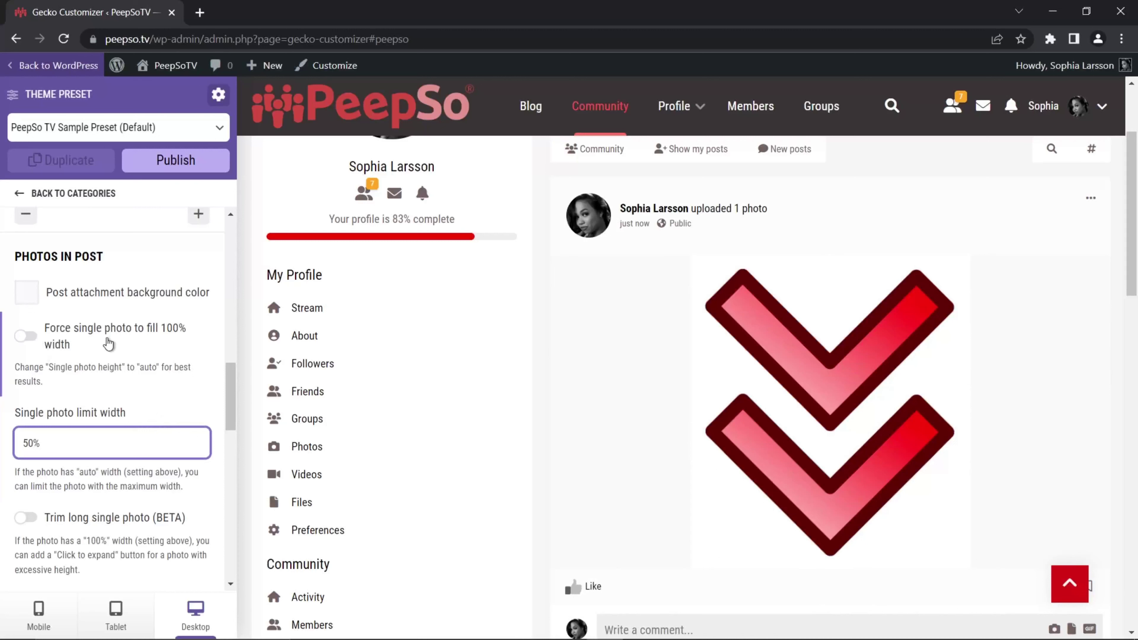
# Turn on forcing single photos to fill 100% width and publish the preset changes.
pyautogui.click(27, 338)
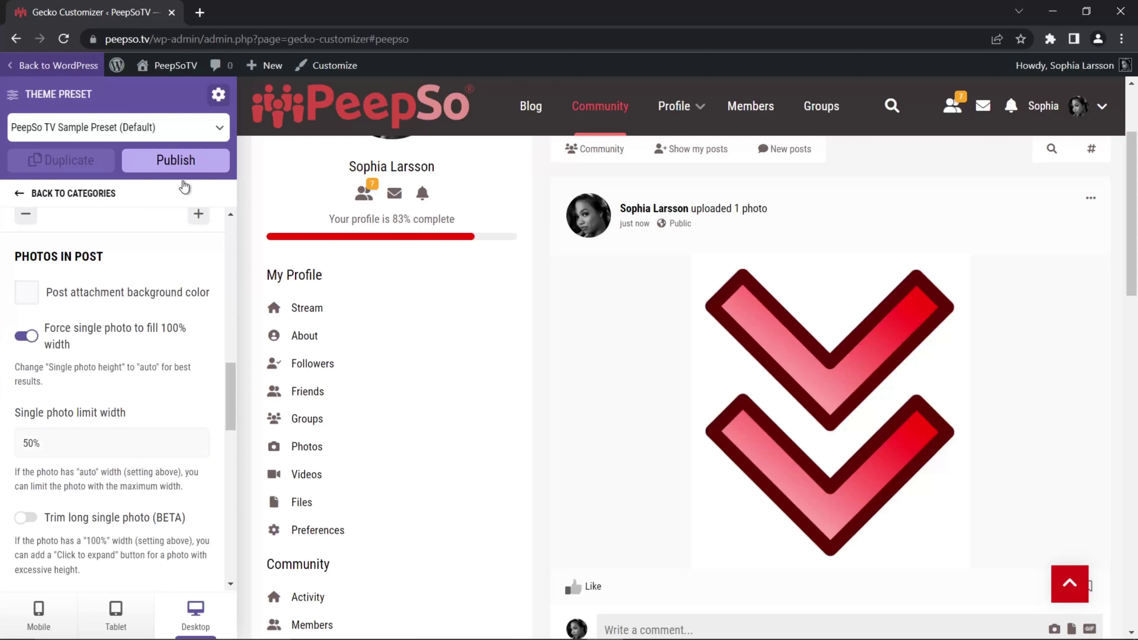
pyautogui.click(212, 173)
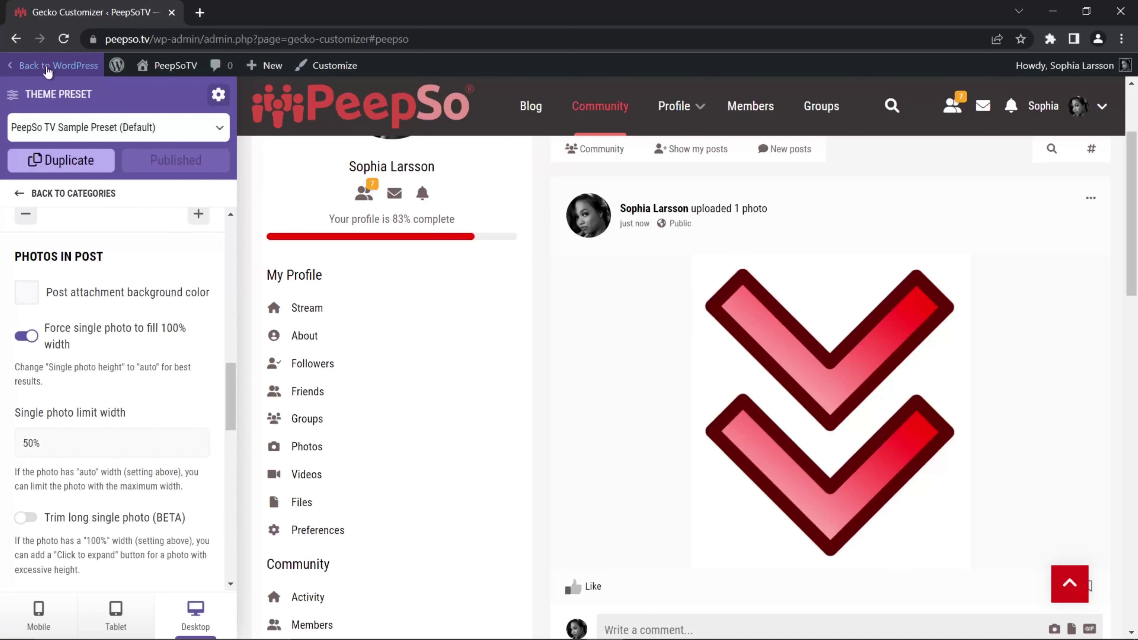
# Leave the customizer and open the community page in a separate browser tab to check the one-photo post.
pyautogui.click(76, 64)
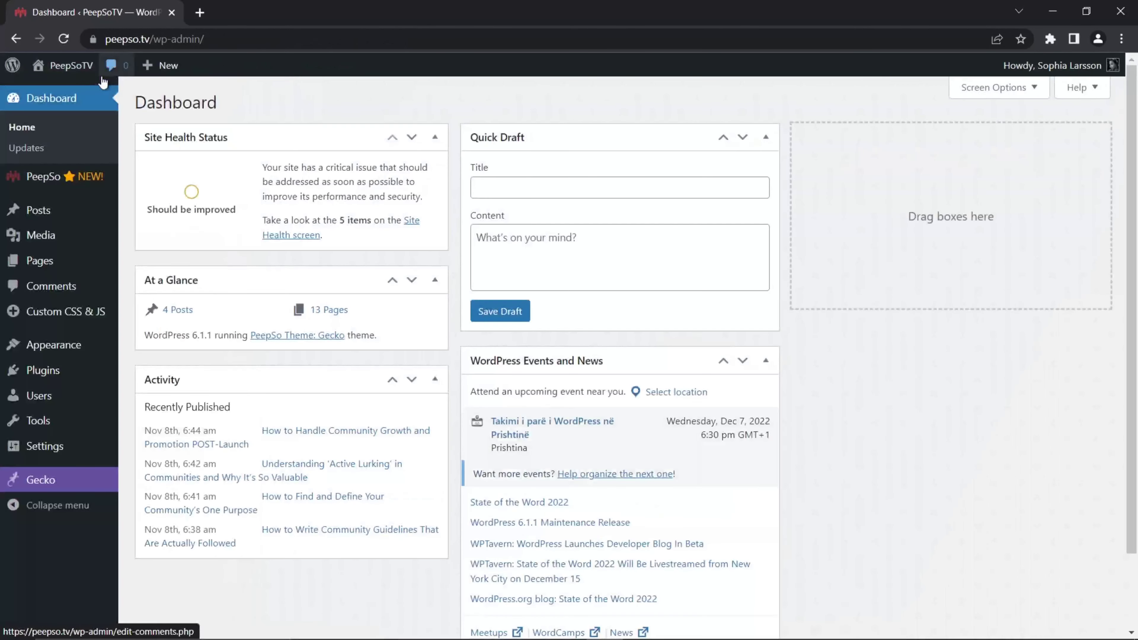
pyautogui.moveTo(72, 66)
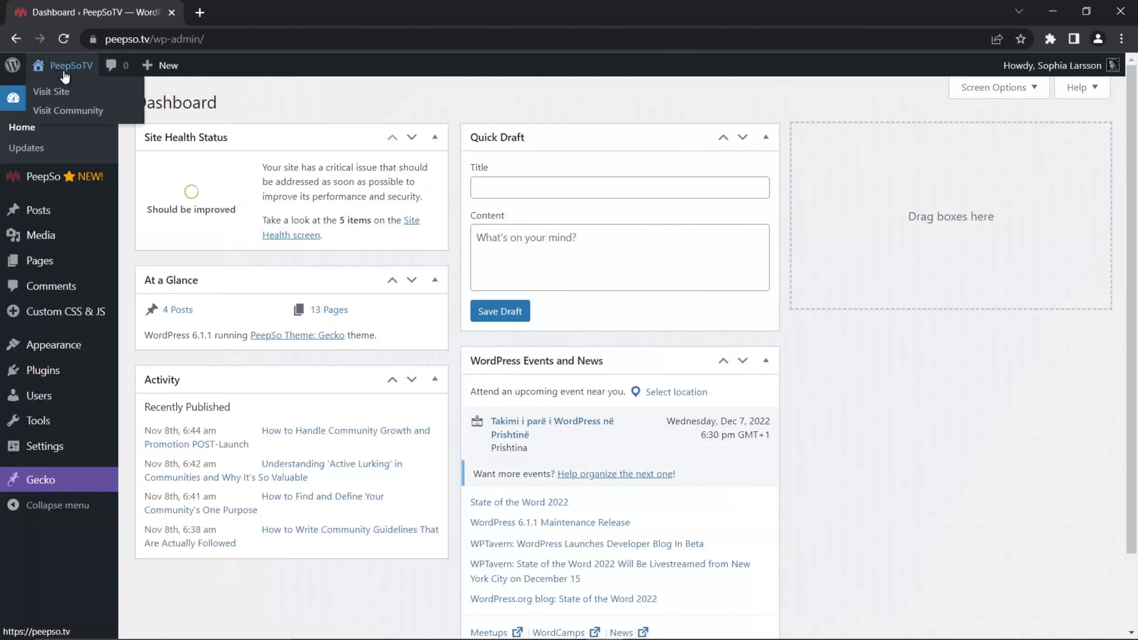
pyautogui.middleClick(127, 111)
pyautogui.click(244, 15)
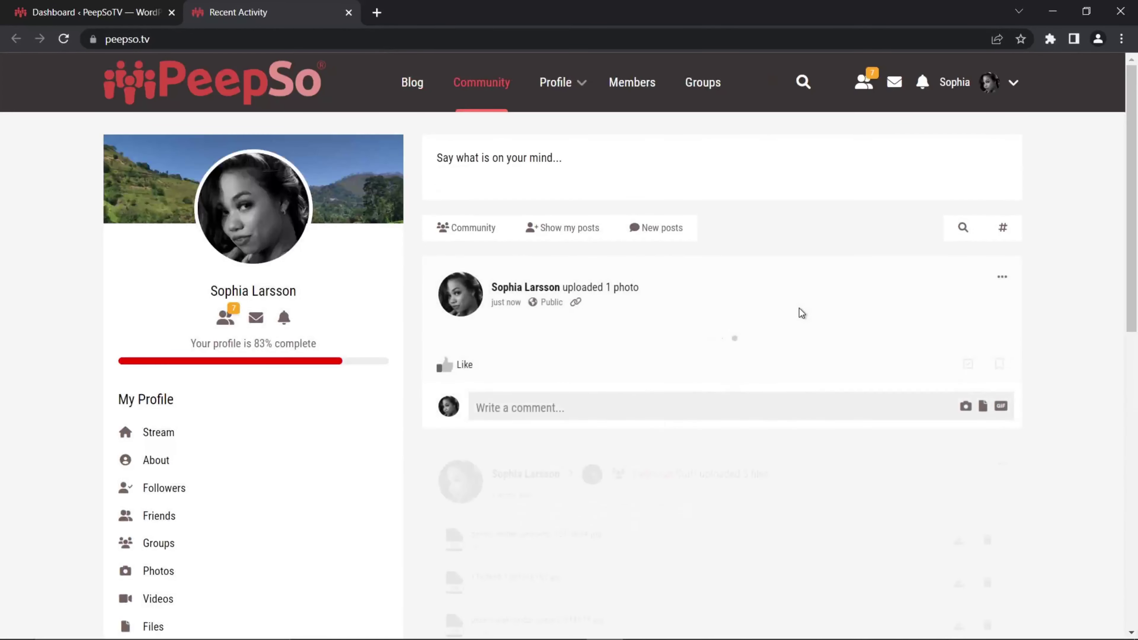
pyautogui.scroll(-1, 907, 319)
pyautogui.scroll(-3, 907, 319)
# Reopen the Gecko customizer at the photos-in-post settings of PeepSo's activity stream.
pyautogui.click(89, 12)
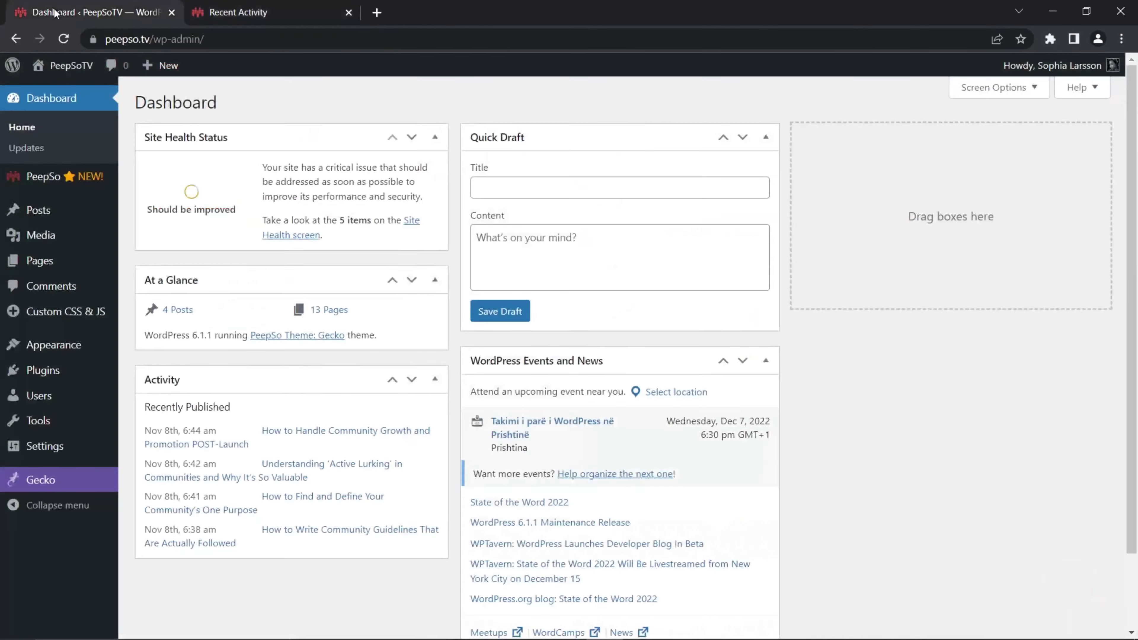
pyautogui.moveTo(51, 481)
pyautogui.click(170, 503)
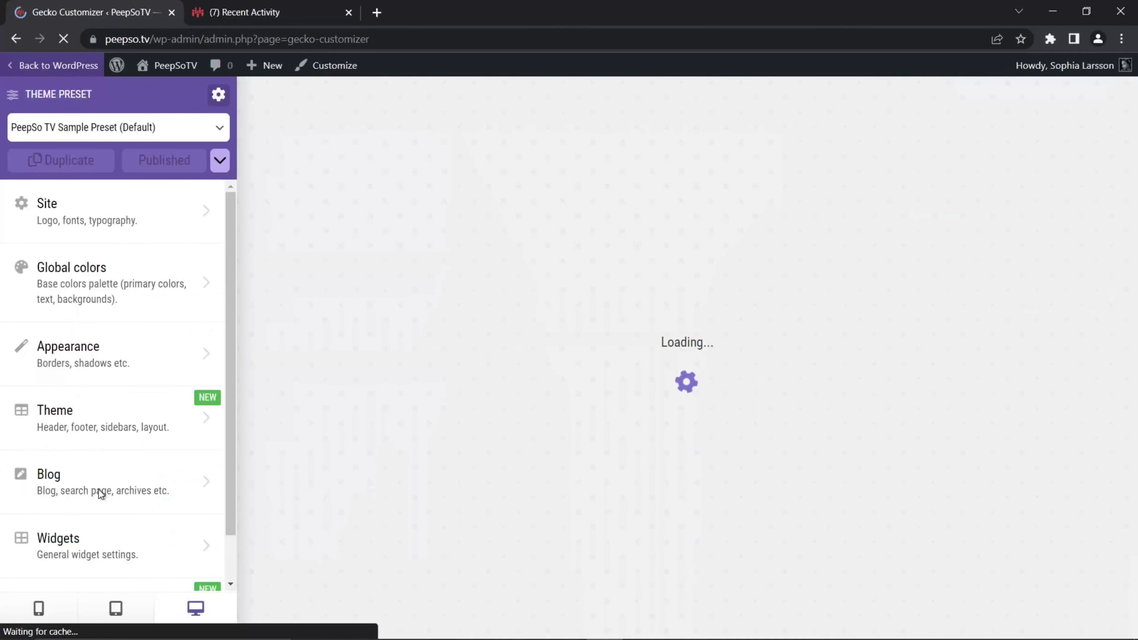
pyautogui.scroll(-1, 229, 402)
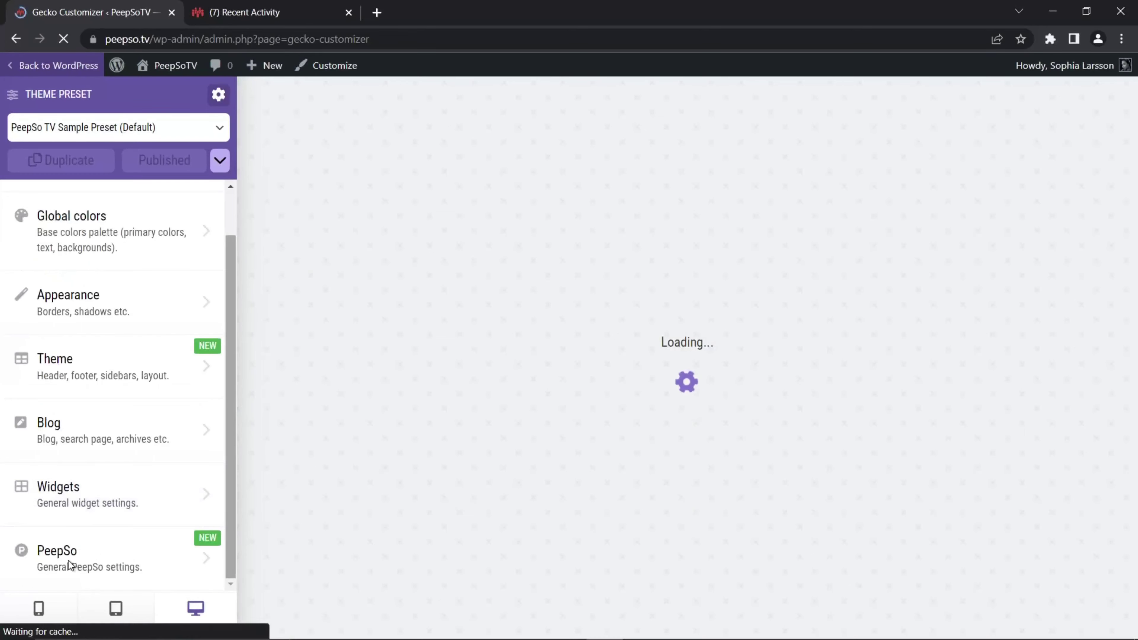
pyautogui.click(58, 558)
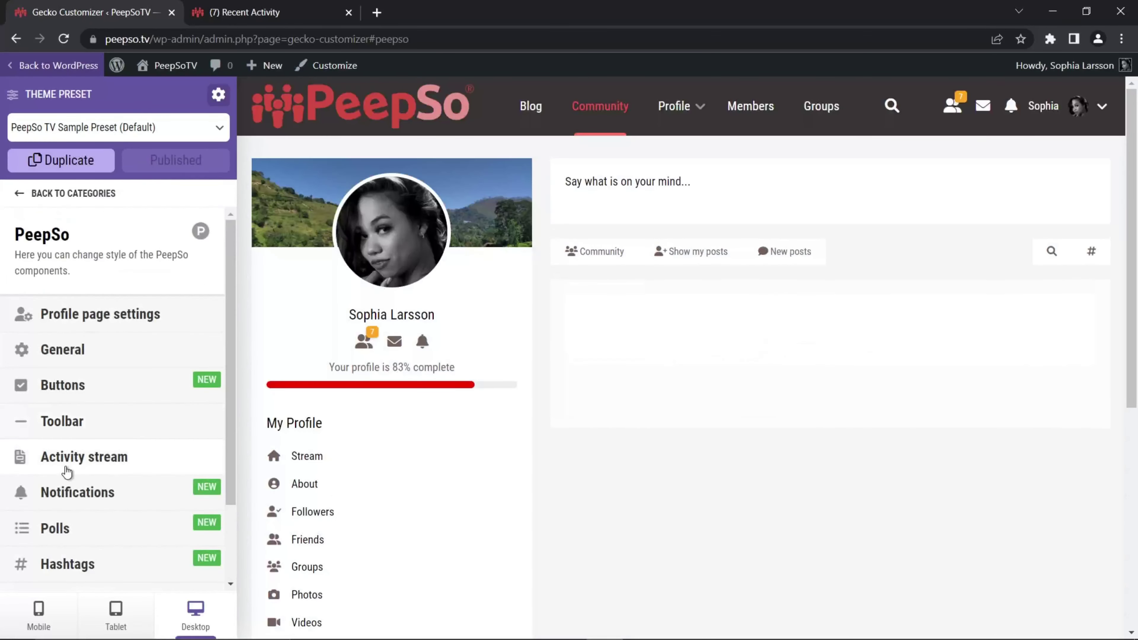
pyautogui.click(91, 457)
pyautogui.scroll(-8, 92, 416)
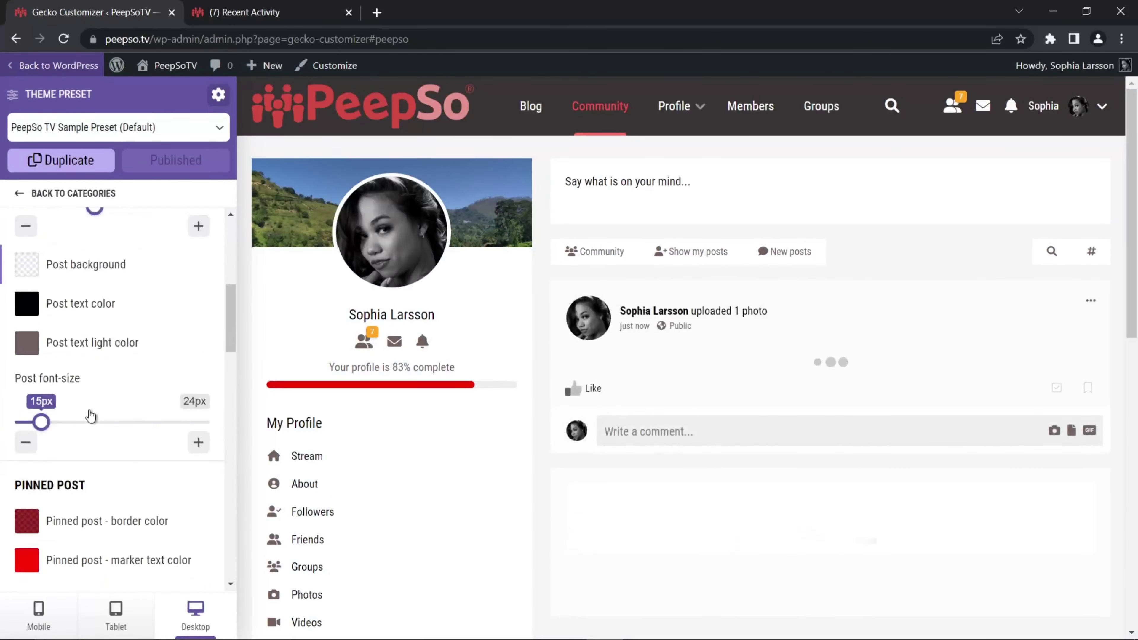
pyautogui.scroll(-2, 91, 414)
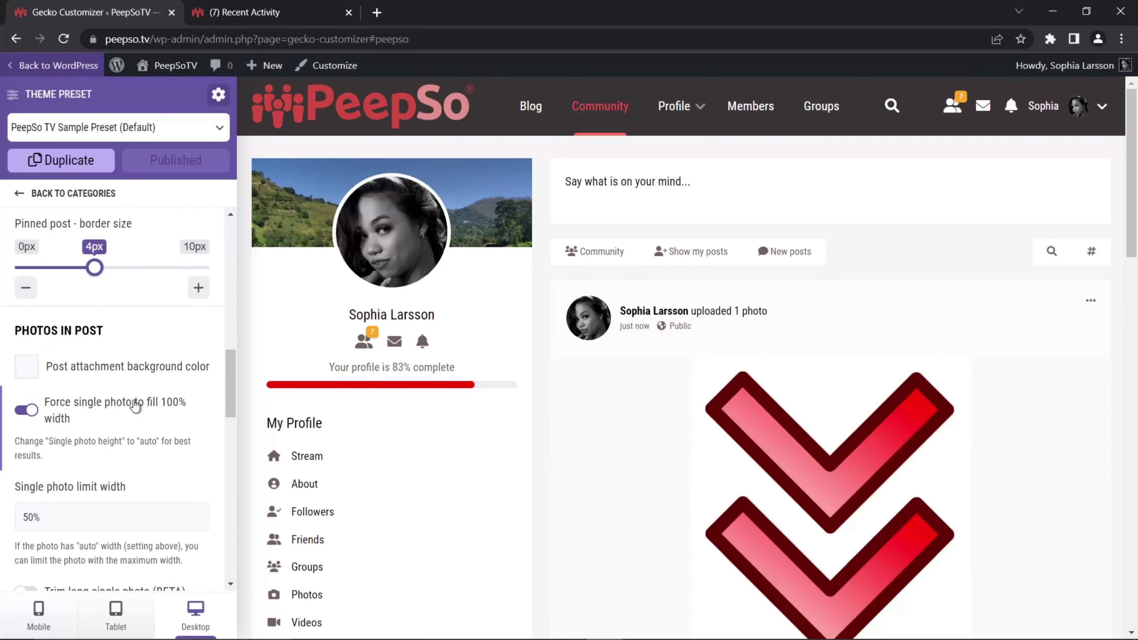
pyautogui.scroll(-2, 89, 426)
# Publish the preset with the single photo limit width at 100%, and reload the community page to check the photo post.
pyautogui.moveTo(33, 441); pyautogui.dragTo(28, 443)
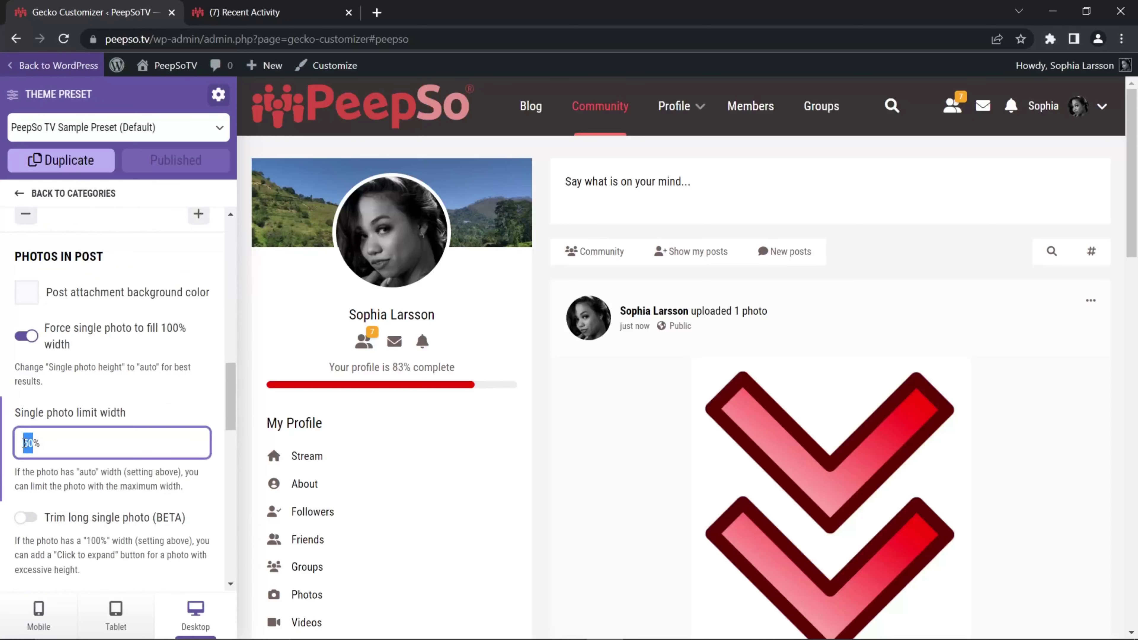
pyautogui.hotkey('ctrl', 'Tab')
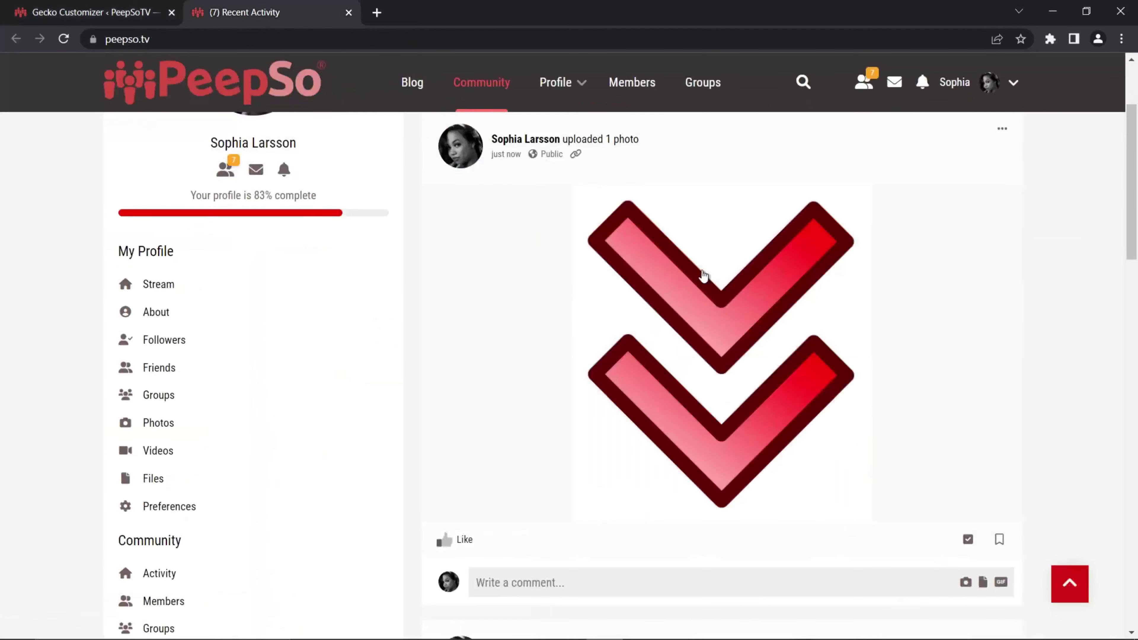
pyautogui.hotkey('ctrl', 'shift', 'Tab')
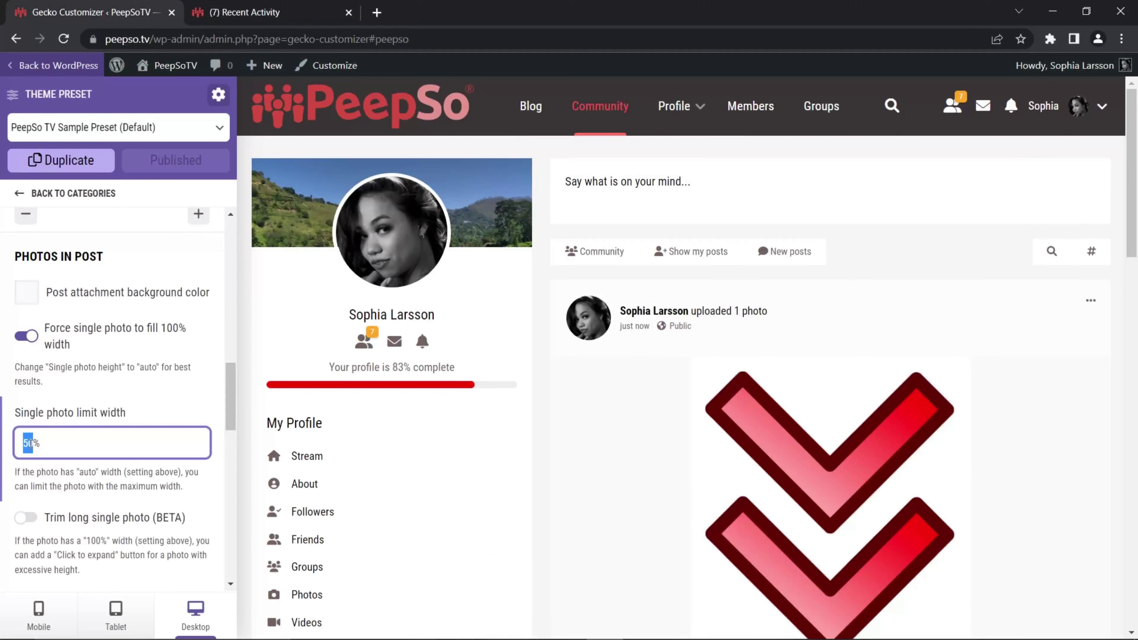
pyautogui.write('100')
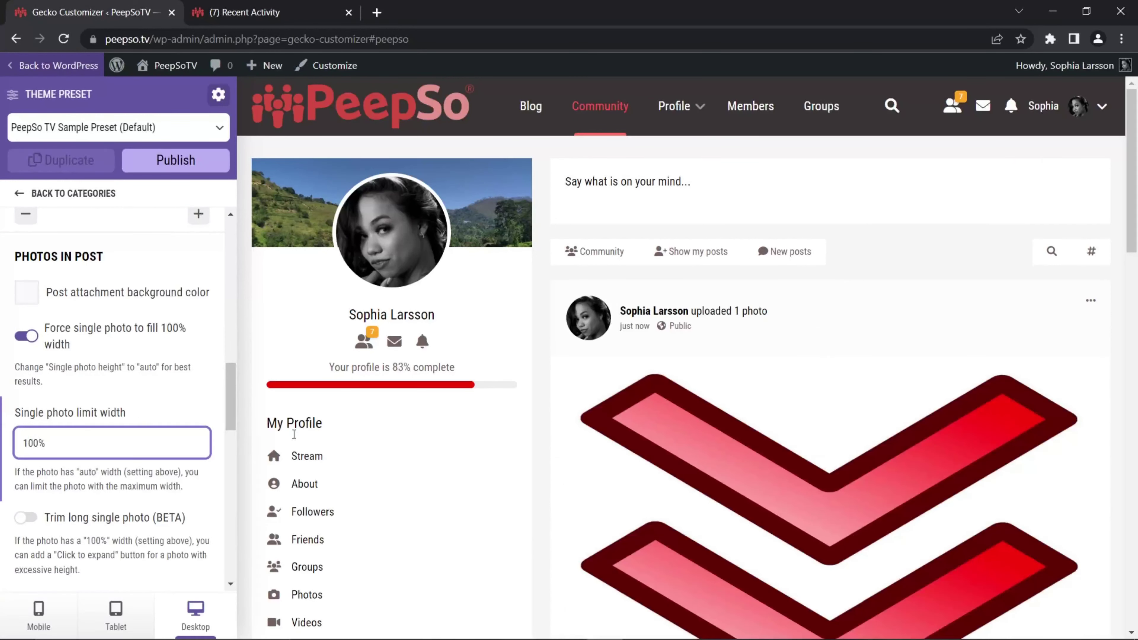
pyautogui.hotkey('ctrl', 'Tab')
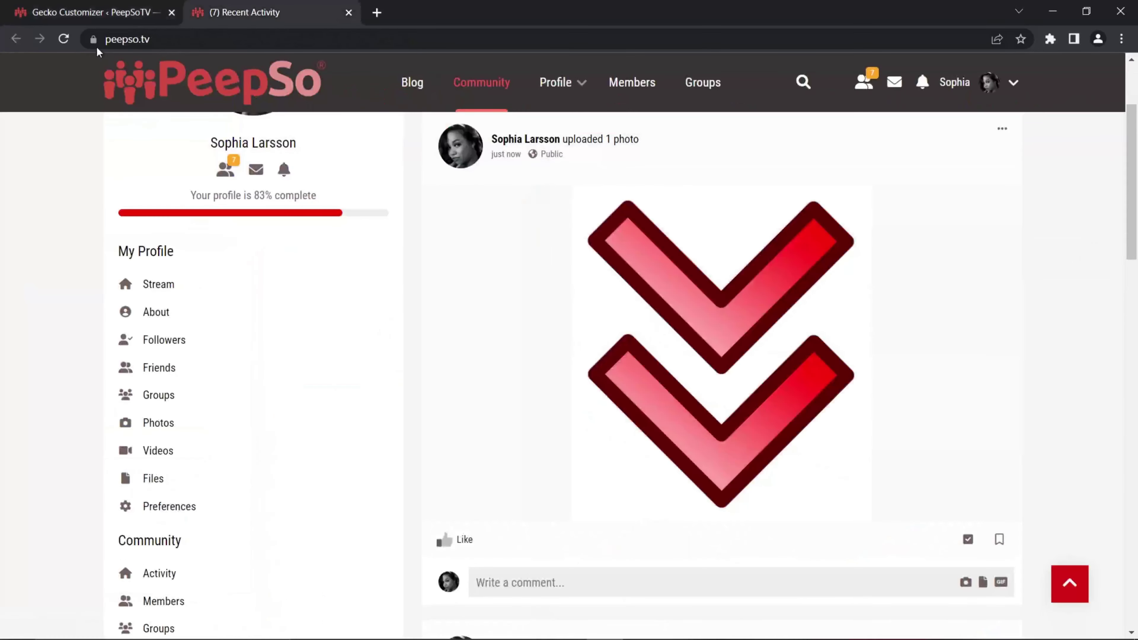
pyautogui.click(128, 101)
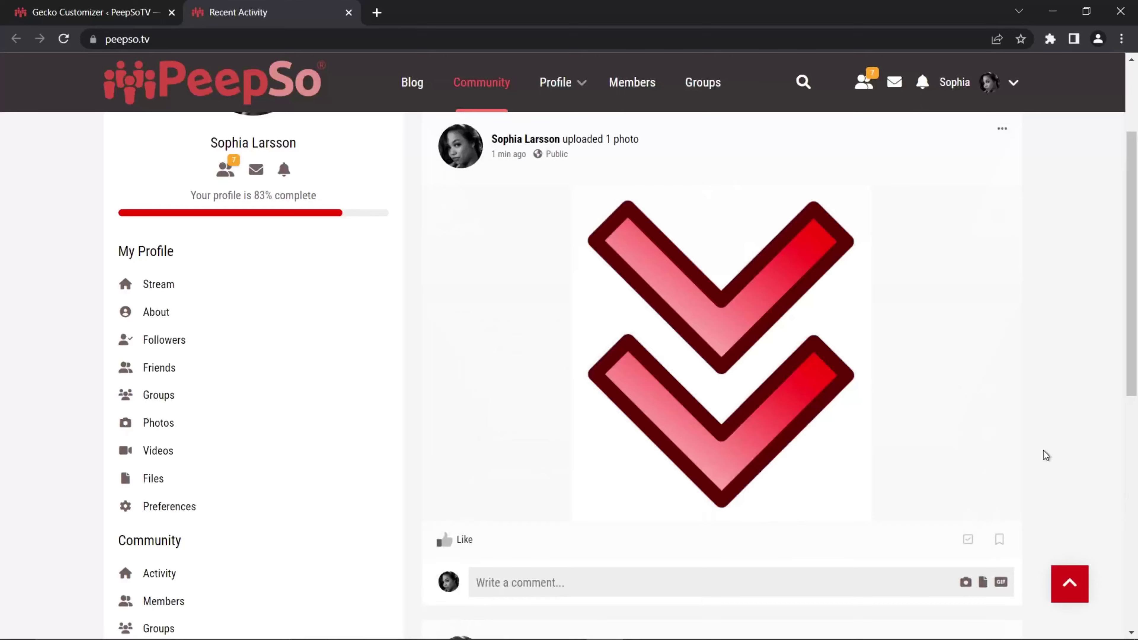
pyautogui.click(135, 12)
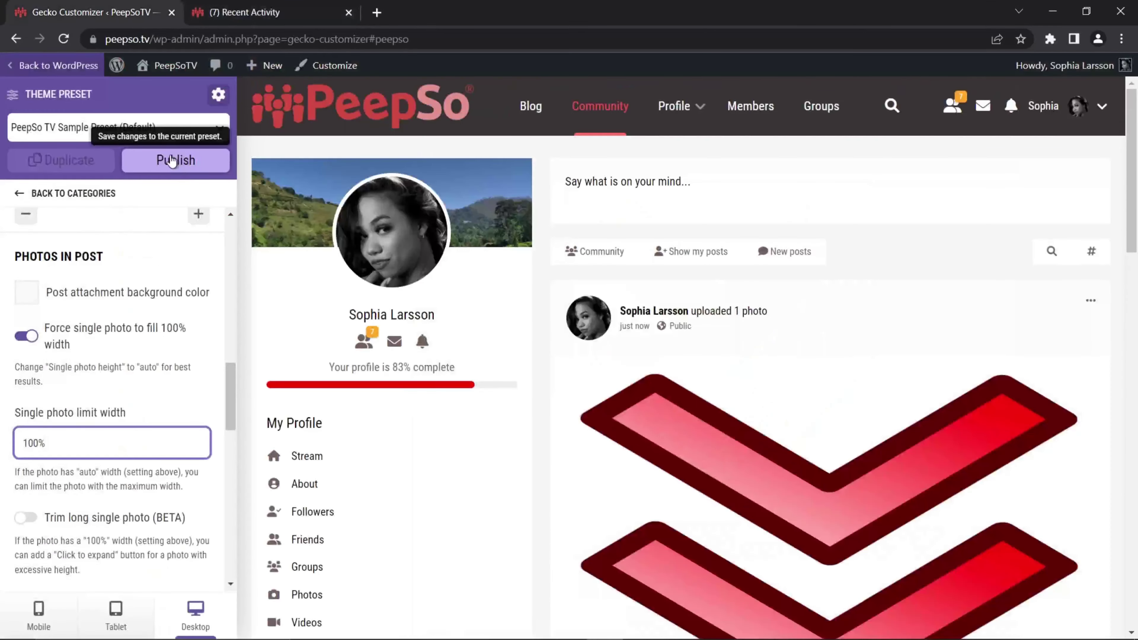
pyautogui.click(223, 164)
pyautogui.click(237, 16)
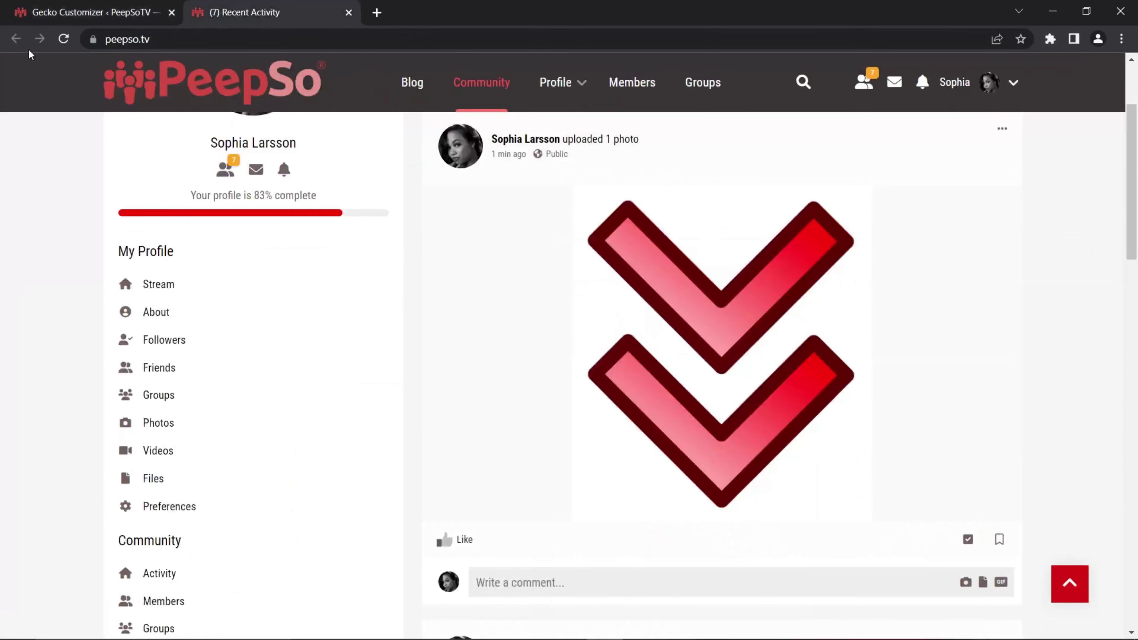
pyautogui.click(63, 39)
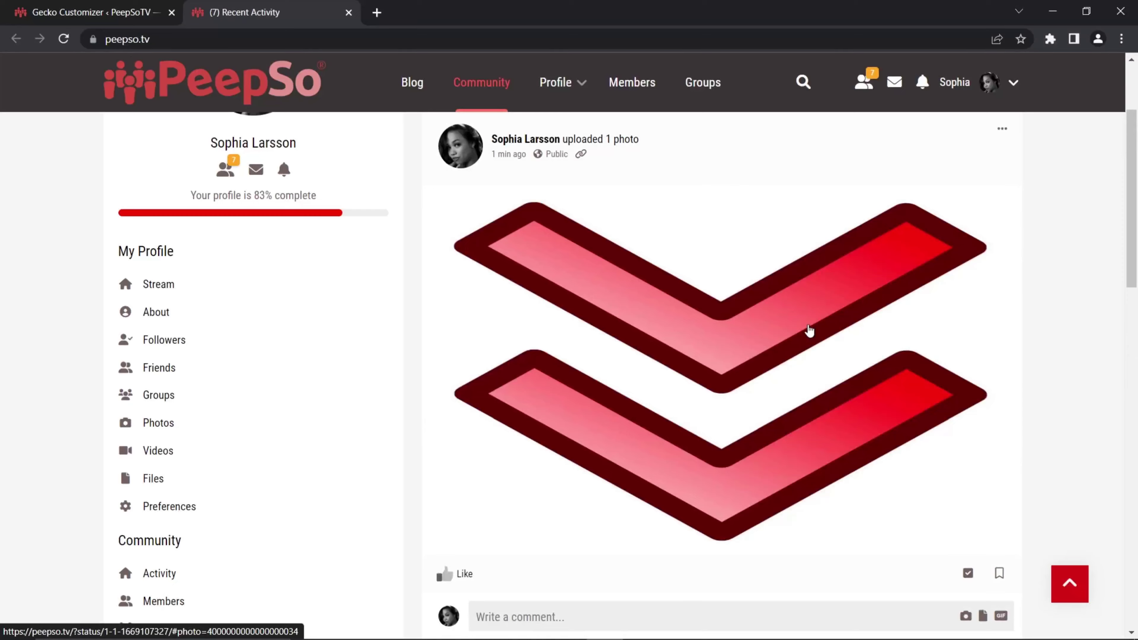
# Publish the preset with the single photo limit width at 50% and forcing single photos to 100% width turned off.
pyautogui.click(103, 12)
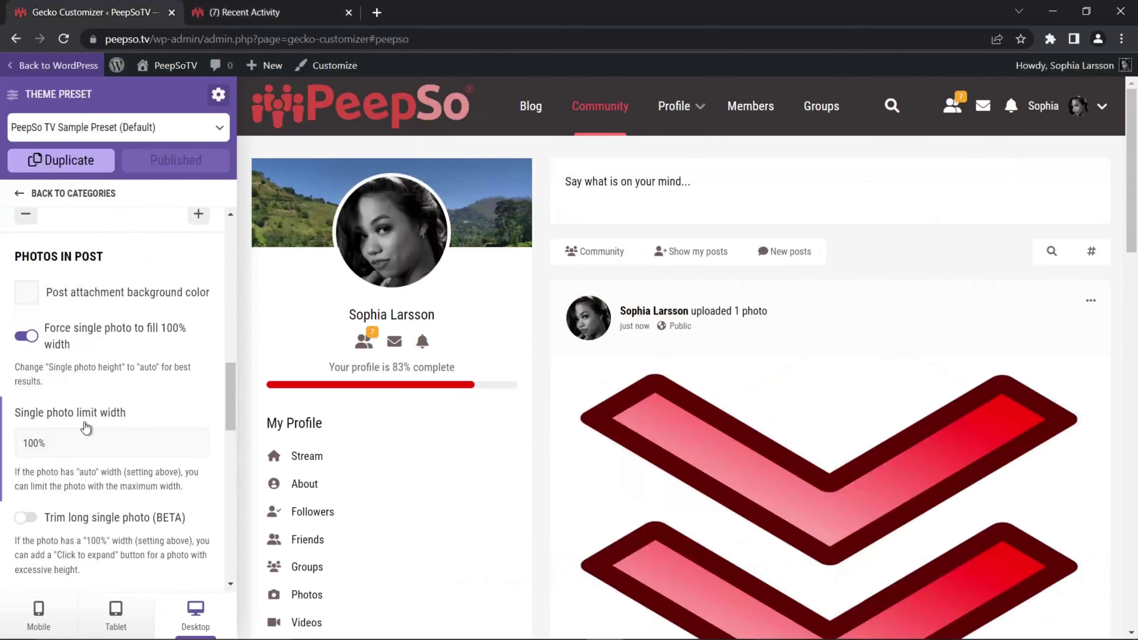
pyautogui.doubleClick(37, 442)
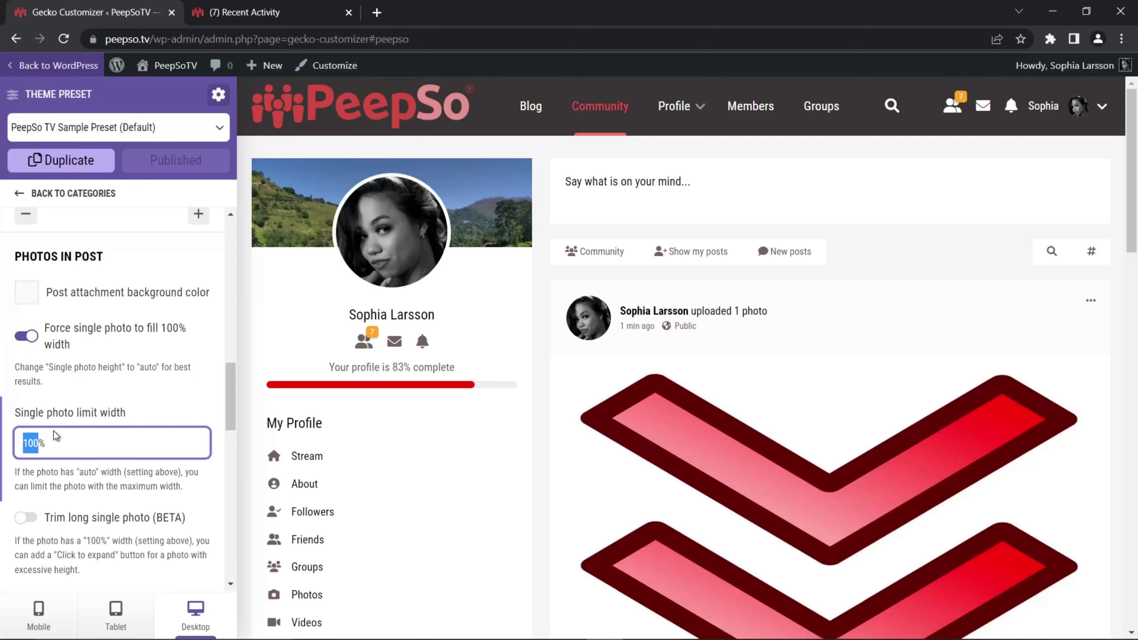
pyautogui.write('50')
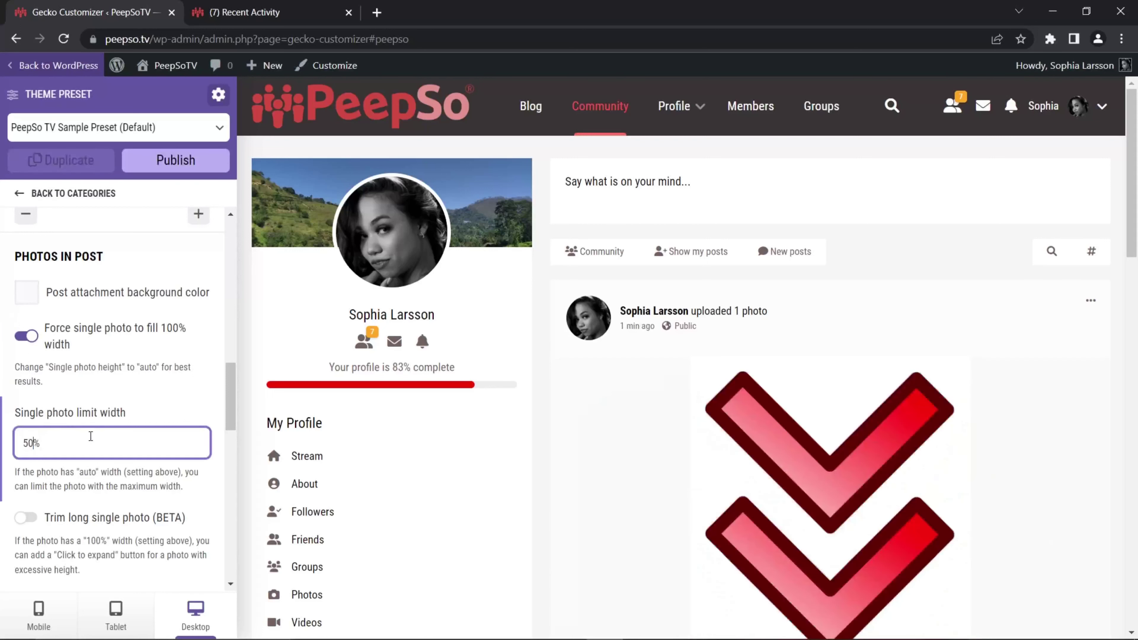
pyautogui.click(45, 343)
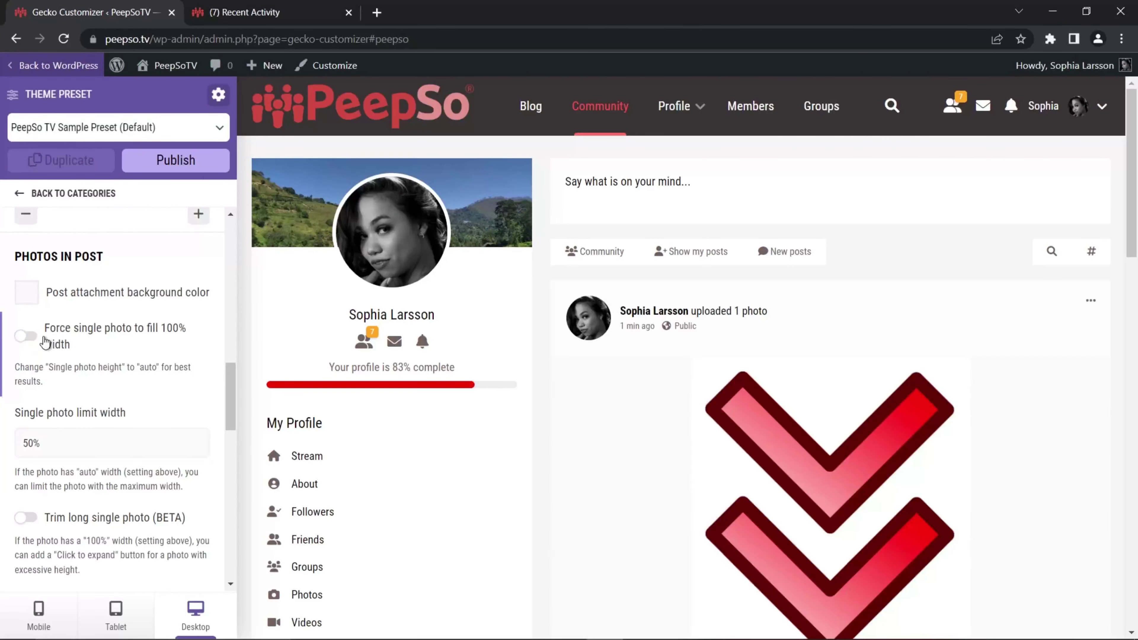
pyautogui.click(168, 164)
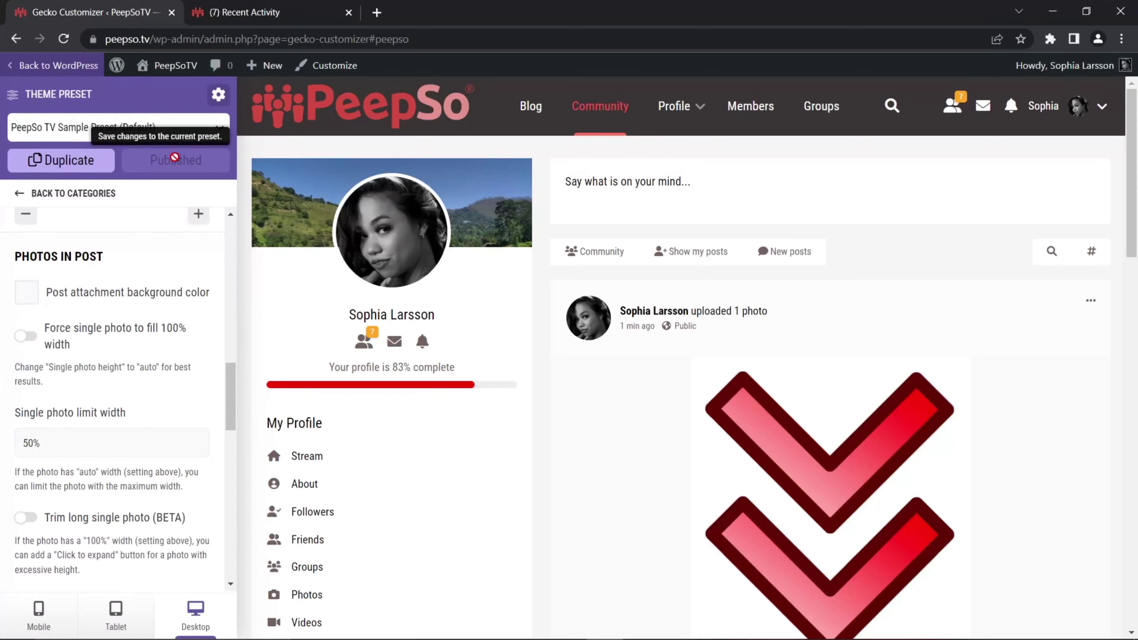
# Set the single photo limit width to 100% and examine the one-photo post in the preview.
pyautogui.doubleClick(32, 442)
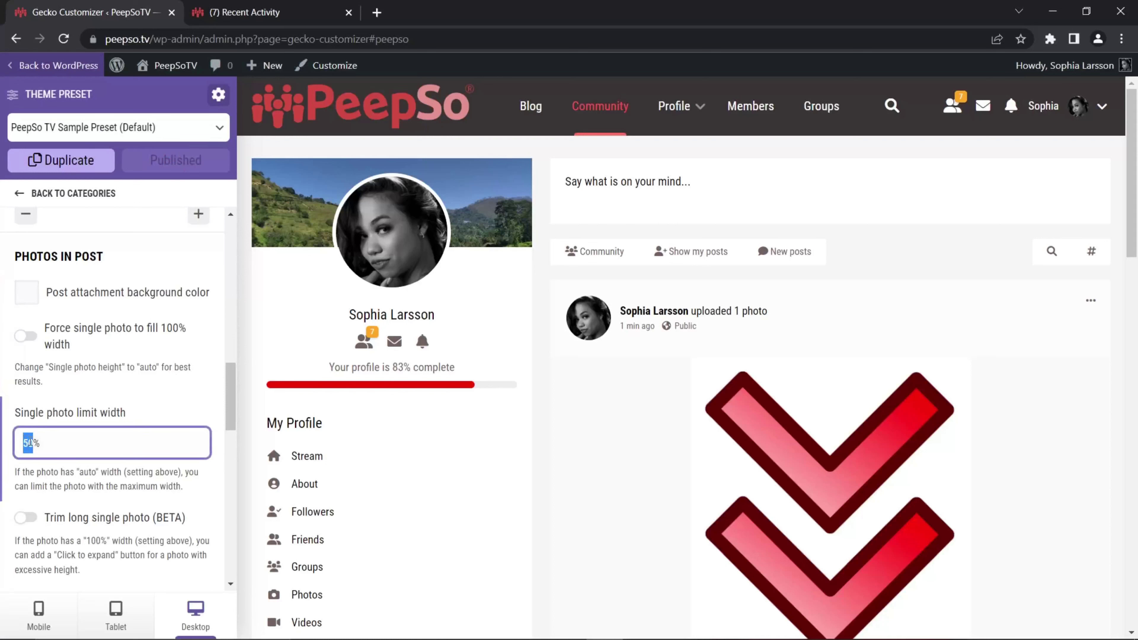
pyautogui.write('100')
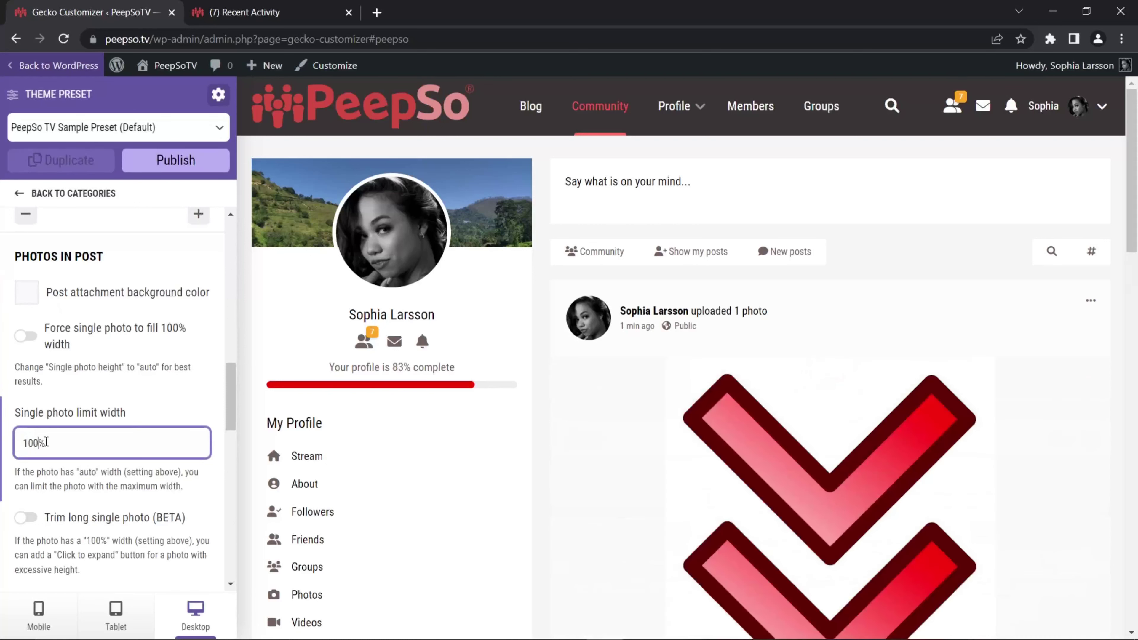
pyautogui.scroll(-3, 868, 509)
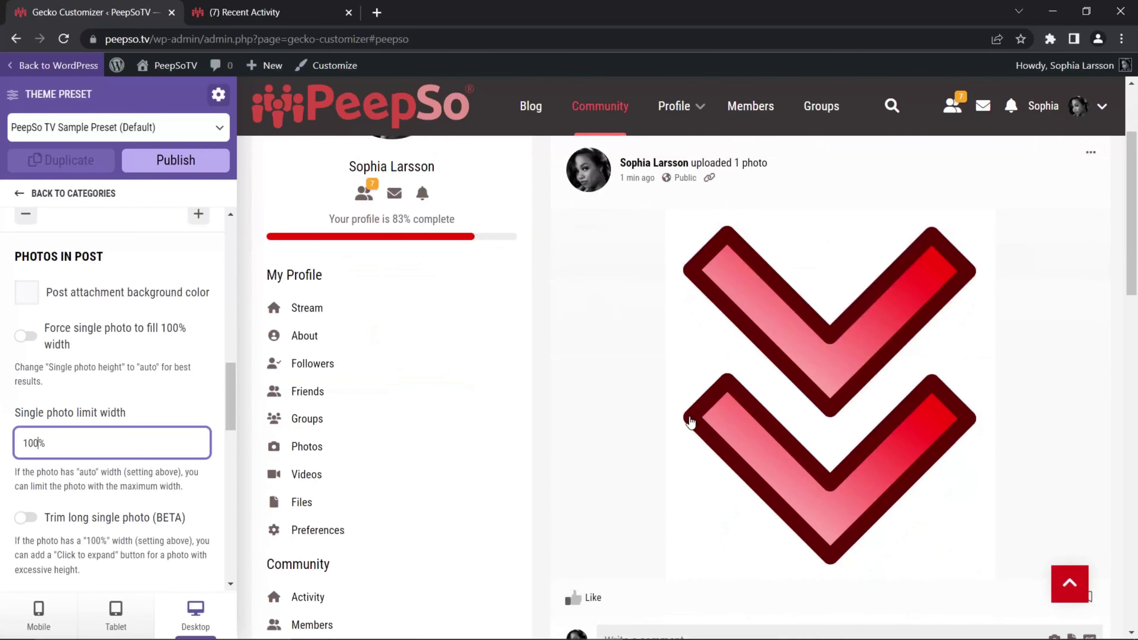
pyautogui.scroll(2, 695, 418)
pyautogui.scroll(-2, 1014, 361)
# Adjust the post attachment background color in the photos-in-post settings.
pyautogui.click(27, 295)
pyautogui.moveTo(196, 353); pyautogui.dragTo(22, 309)
pyautogui.click(140, 270)
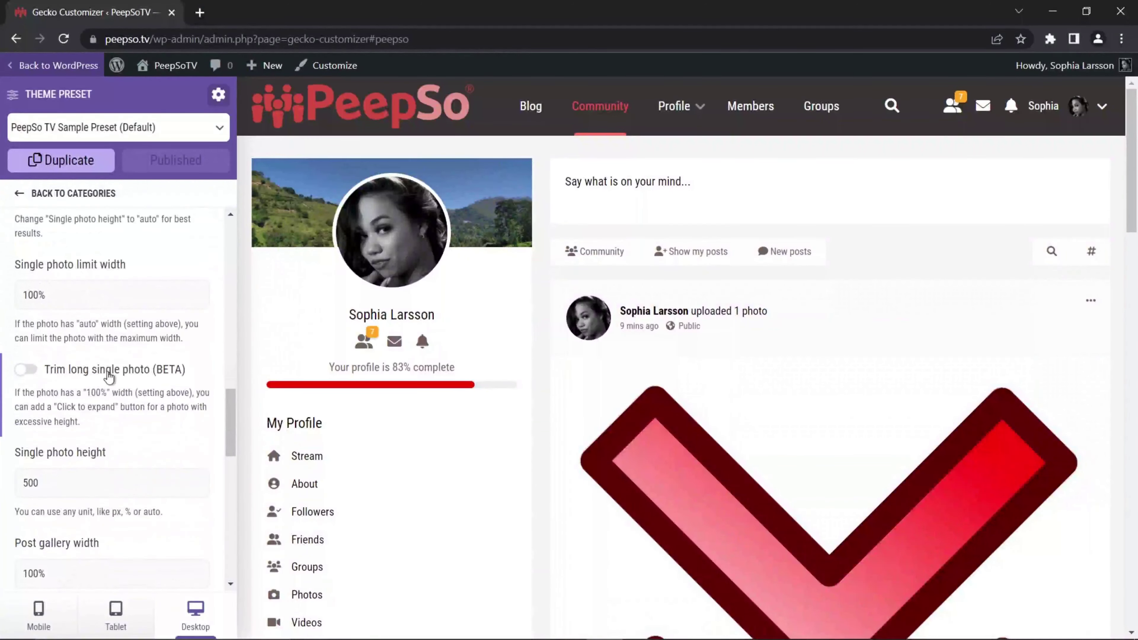
# Turn on trimming of long single photos and check the one-photo post in the preview.
pyautogui.click(27, 370)
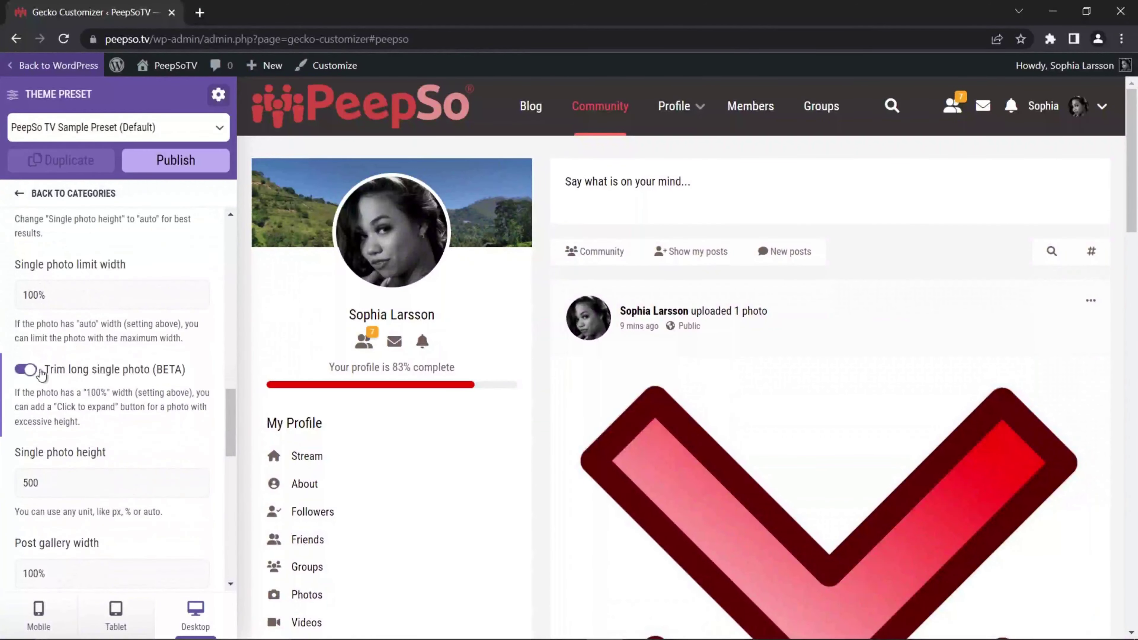
pyautogui.scroll(-10, 785, 409)
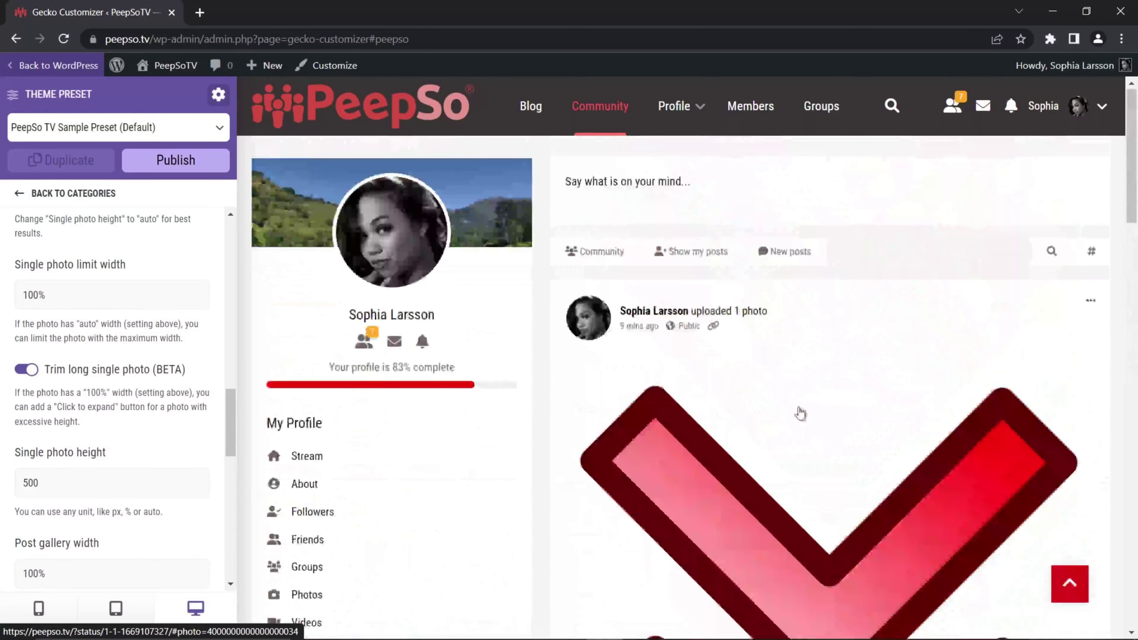
# Turn off trimming of long single photos and set the single photo height to 200px.
pyautogui.click(26, 370)
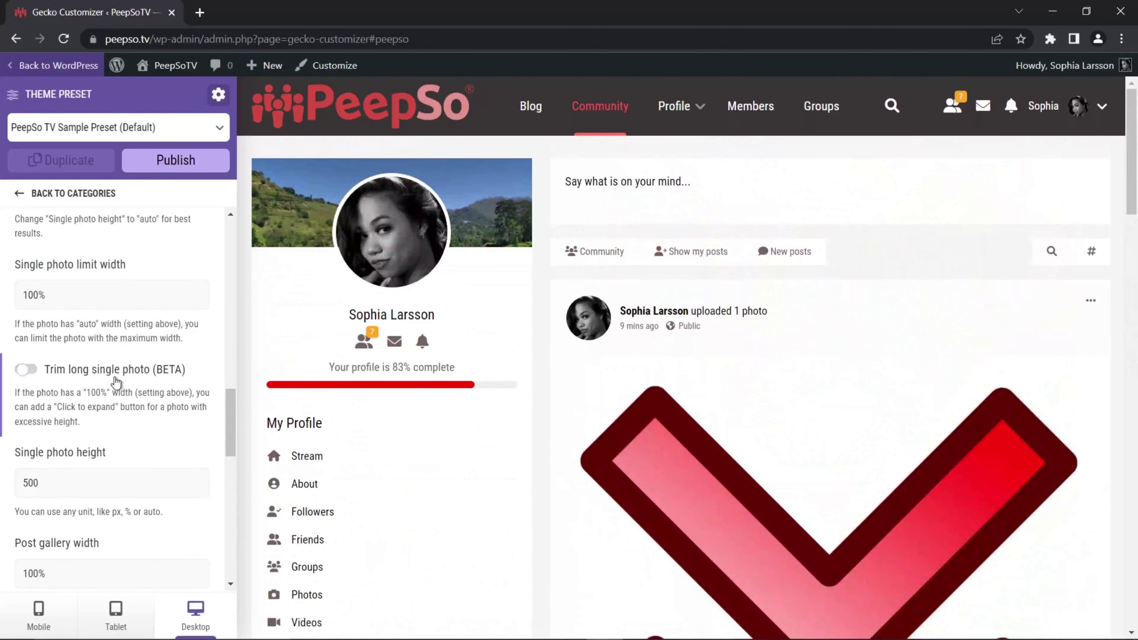
pyautogui.scroll(-5, 770, 424)
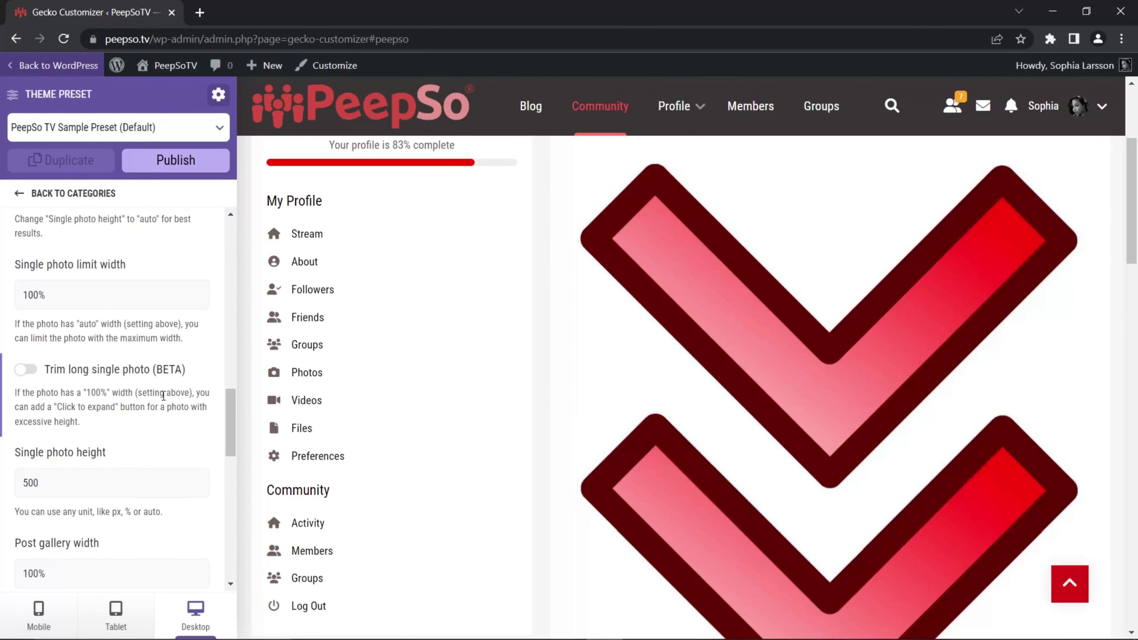
pyautogui.scroll(-3, 164, 396)
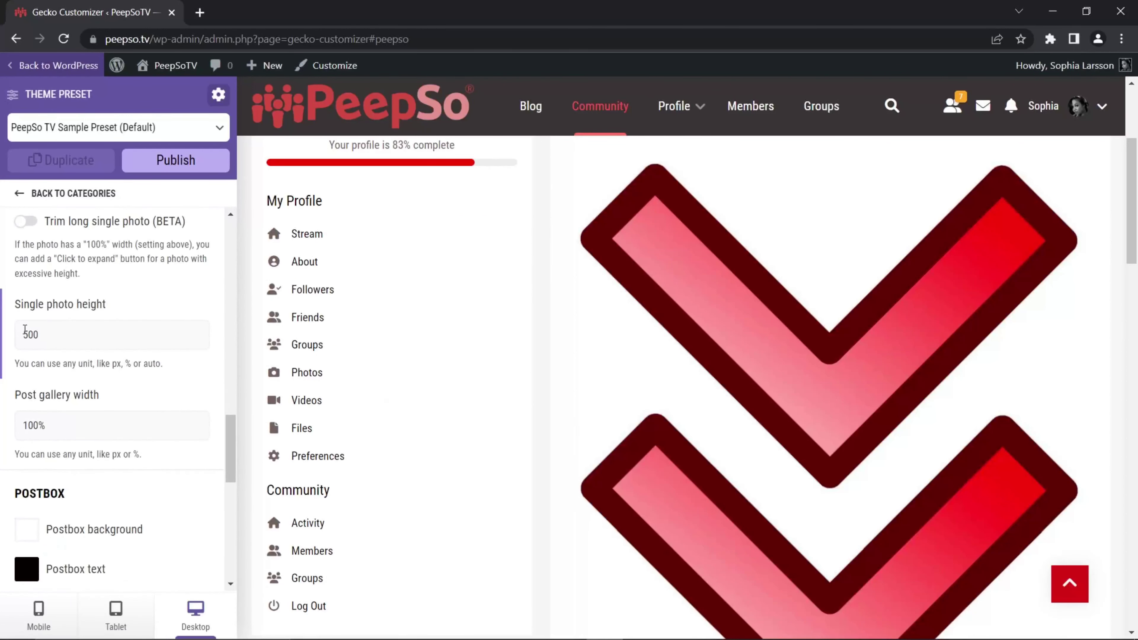
pyautogui.doubleClick(56, 342)
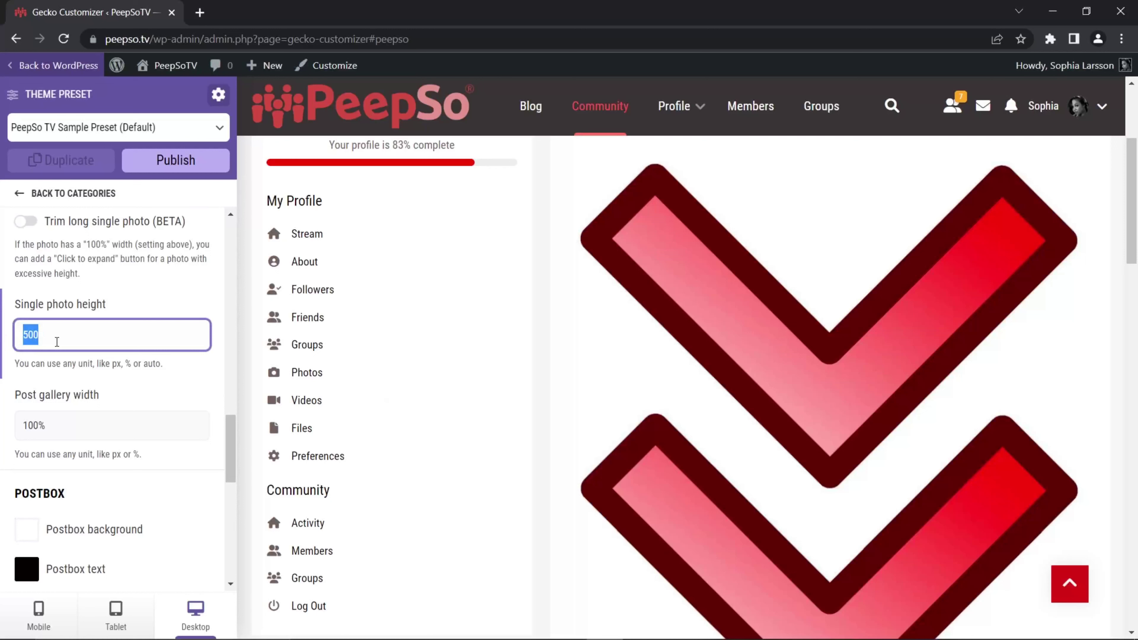
pyautogui.write('200px')
pyautogui.scroll(5, 866, 511)
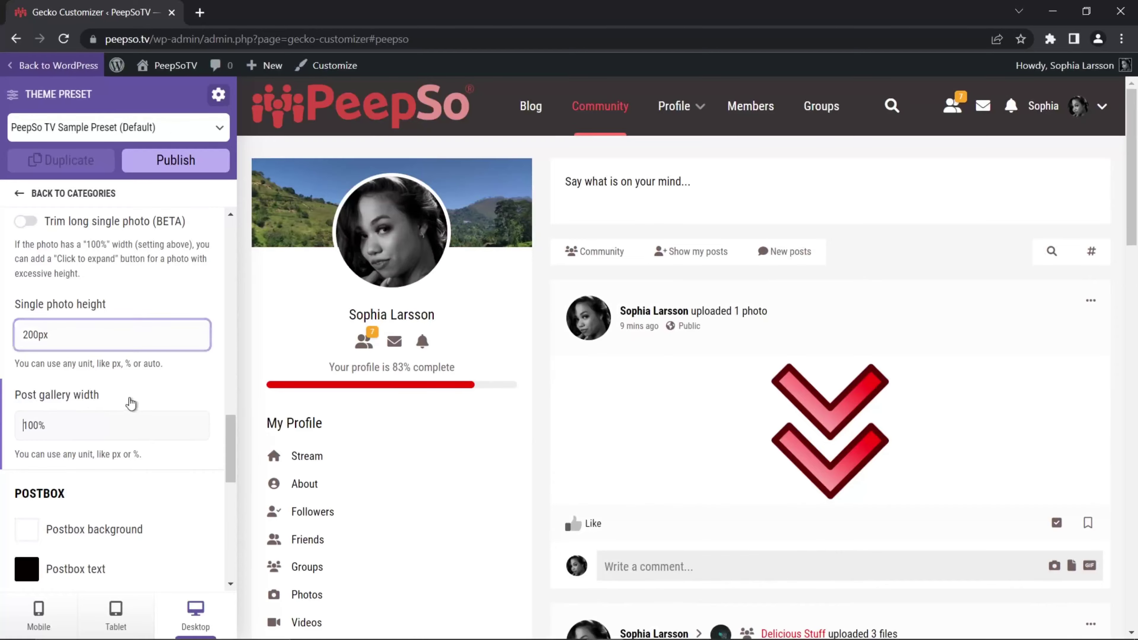
# Set the post gallery width to 70% while previewing the multi-photo city skyline post.
pyautogui.click(48, 430)
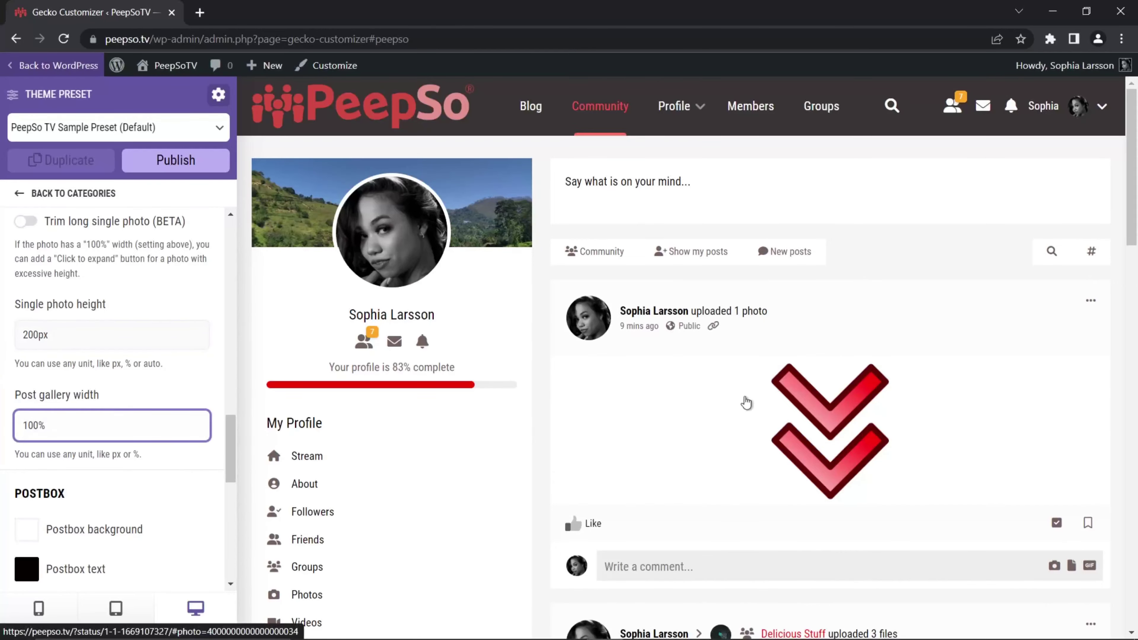
pyautogui.scroll(-3, 856, 428)
pyautogui.scroll(-15, 856, 429)
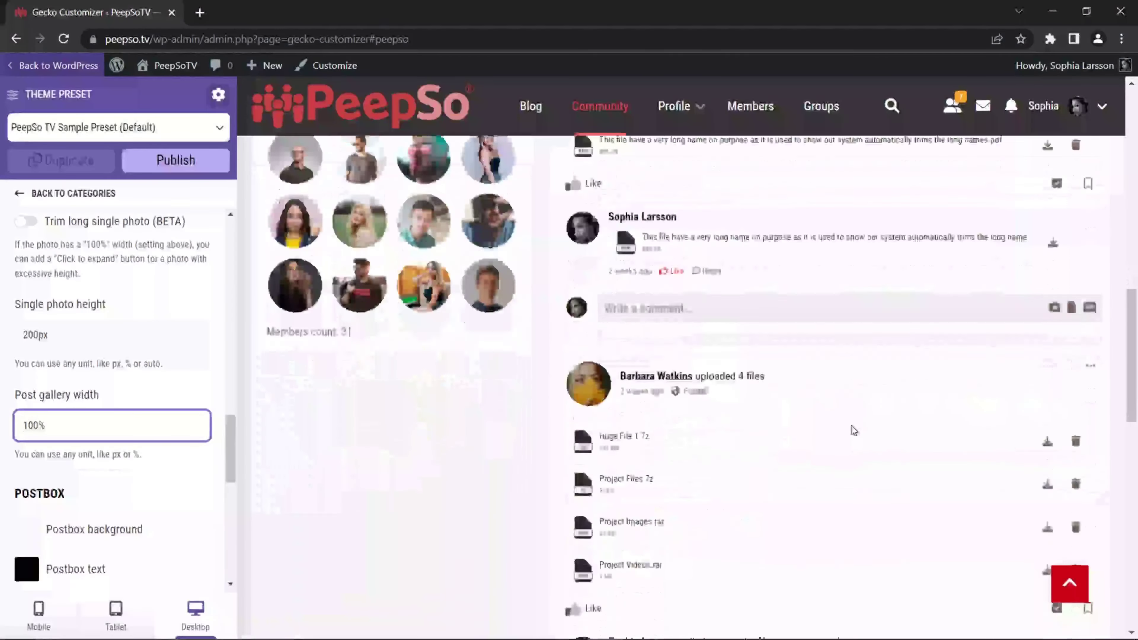
pyautogui.scroll(-13, 851, 425)
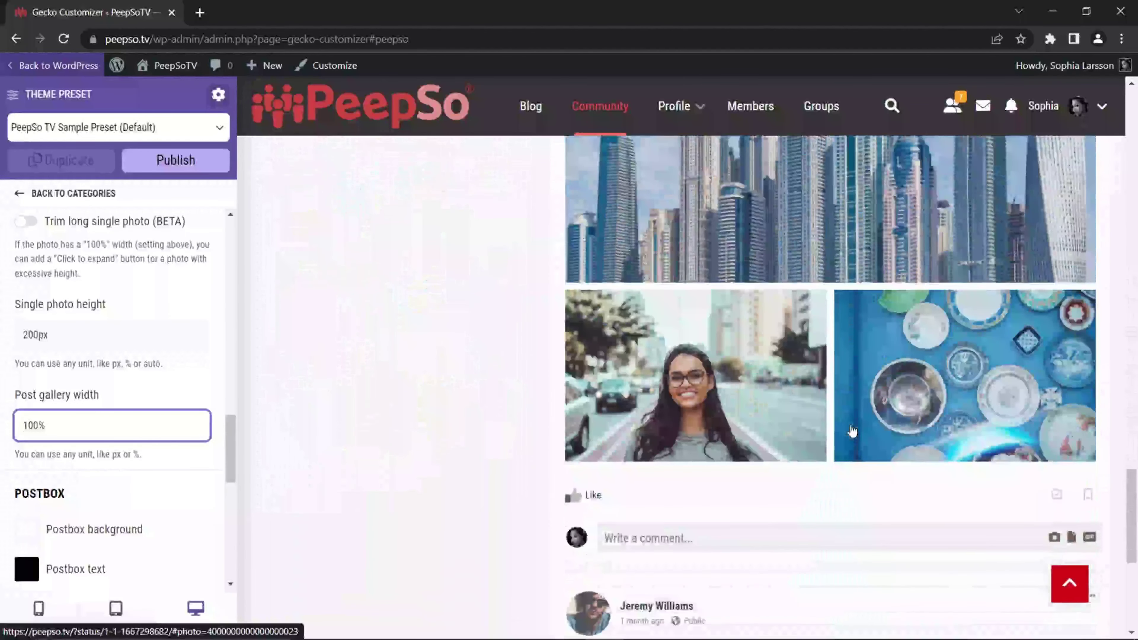
pyautogui.scroll(1, 850, 423)
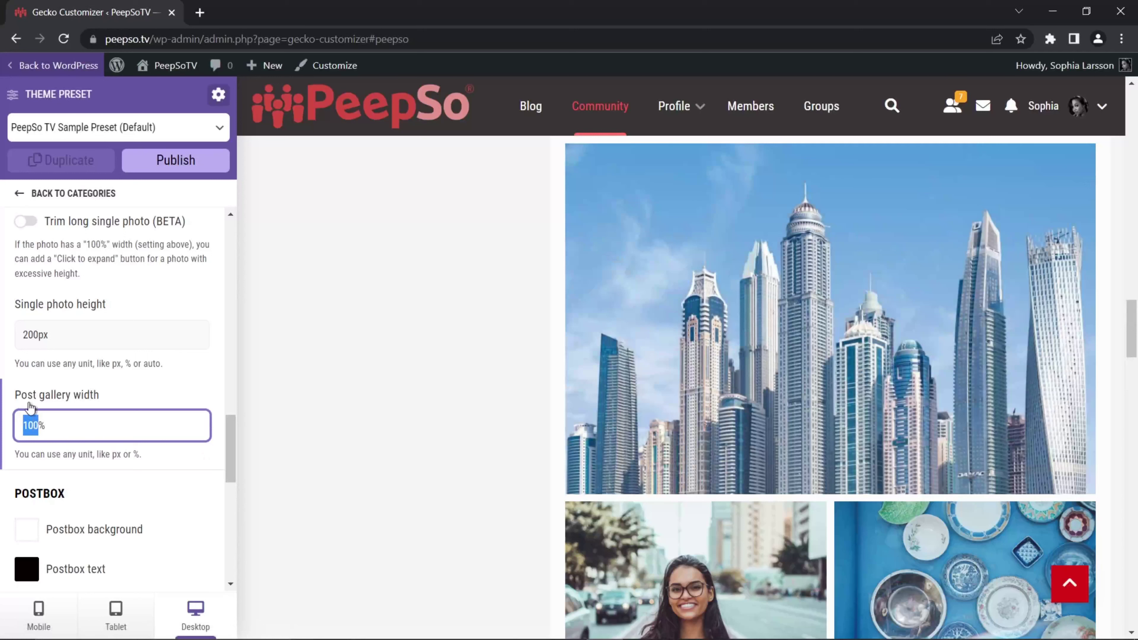
pyautogui.write('0')
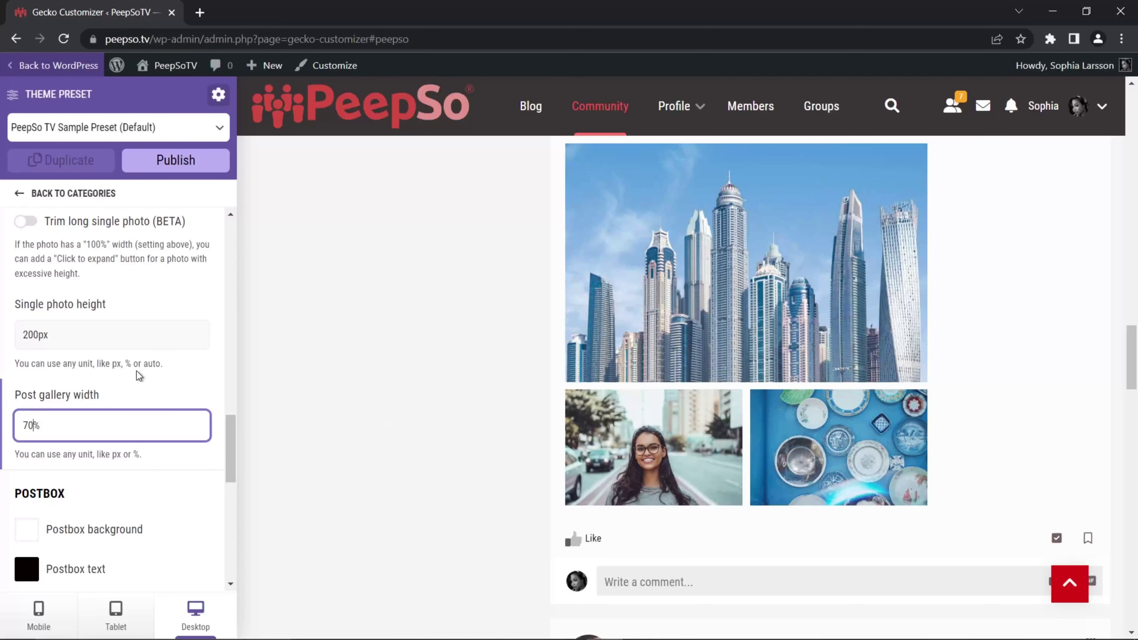
# Try a red postbox background, then set the postbox background color to light gray #F4F4F4.
pyautogui.scroll(-5, 139, 376)
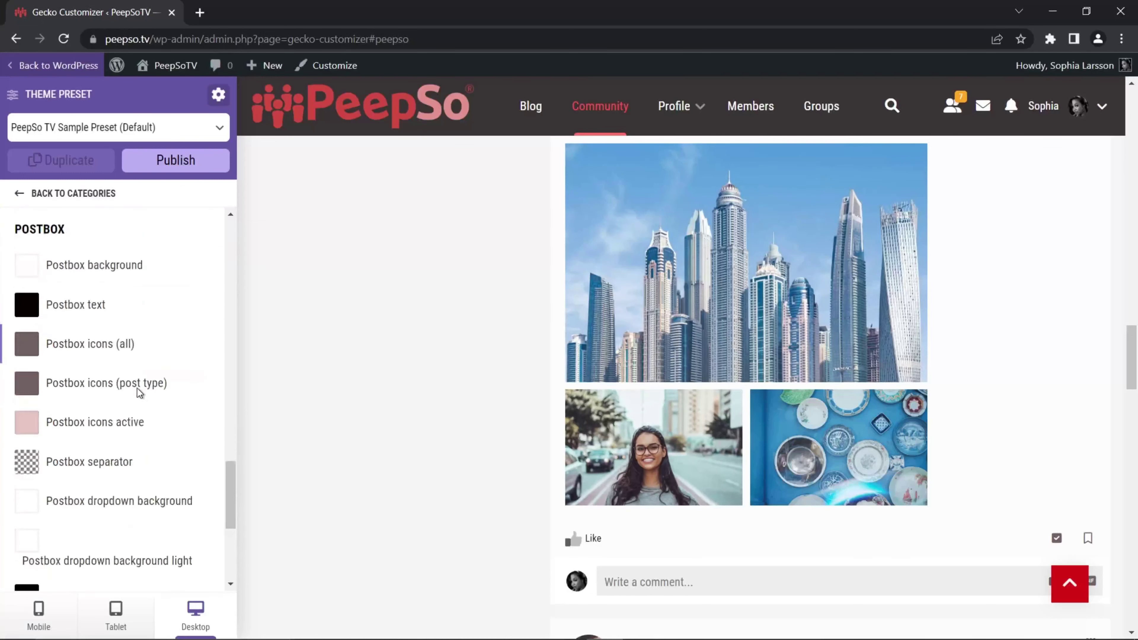
pyautogui.scroll(1, 144, 393)
pyautogui.scroll(-10, 519, 419)
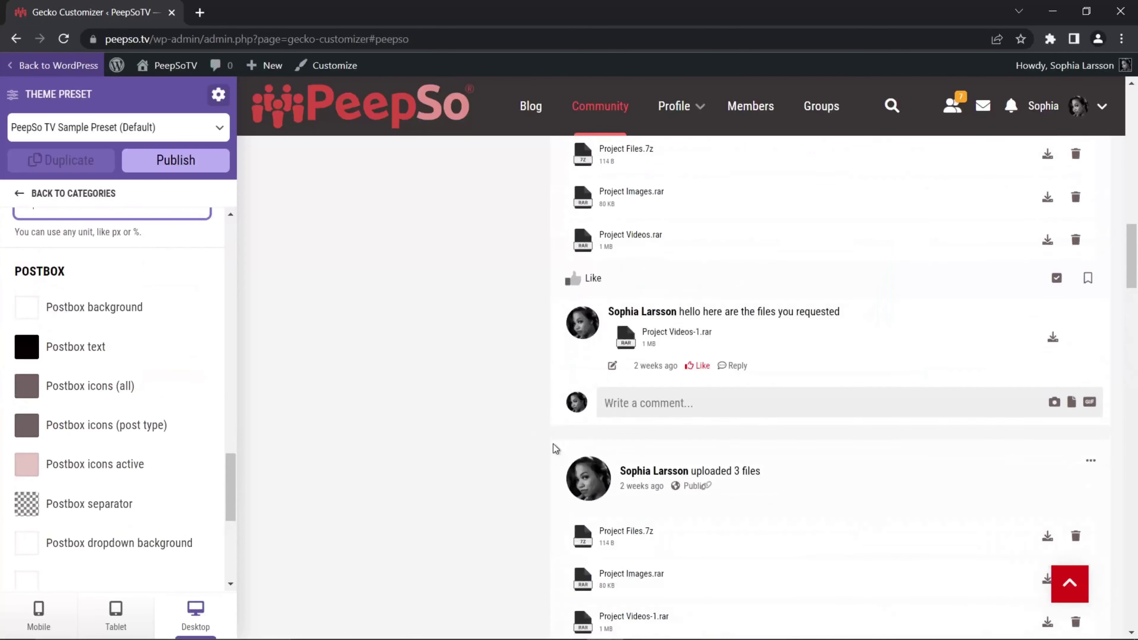
pyautogui.scroll(10, 554, 443)
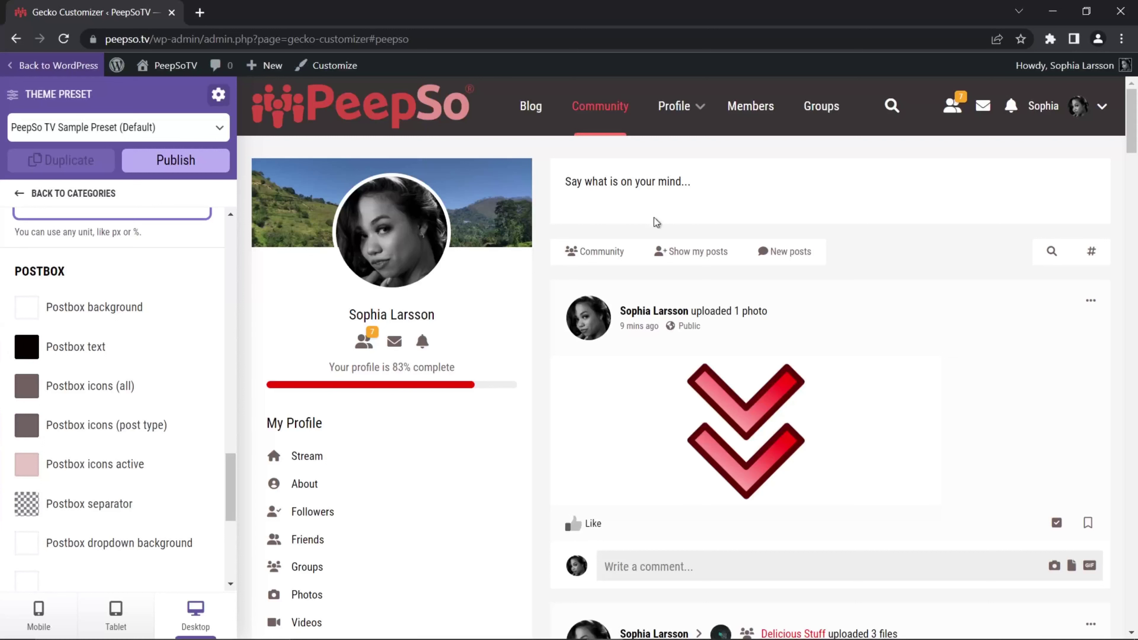
pyautogui.click(26, 307)
pyautogui.click(221, 341)
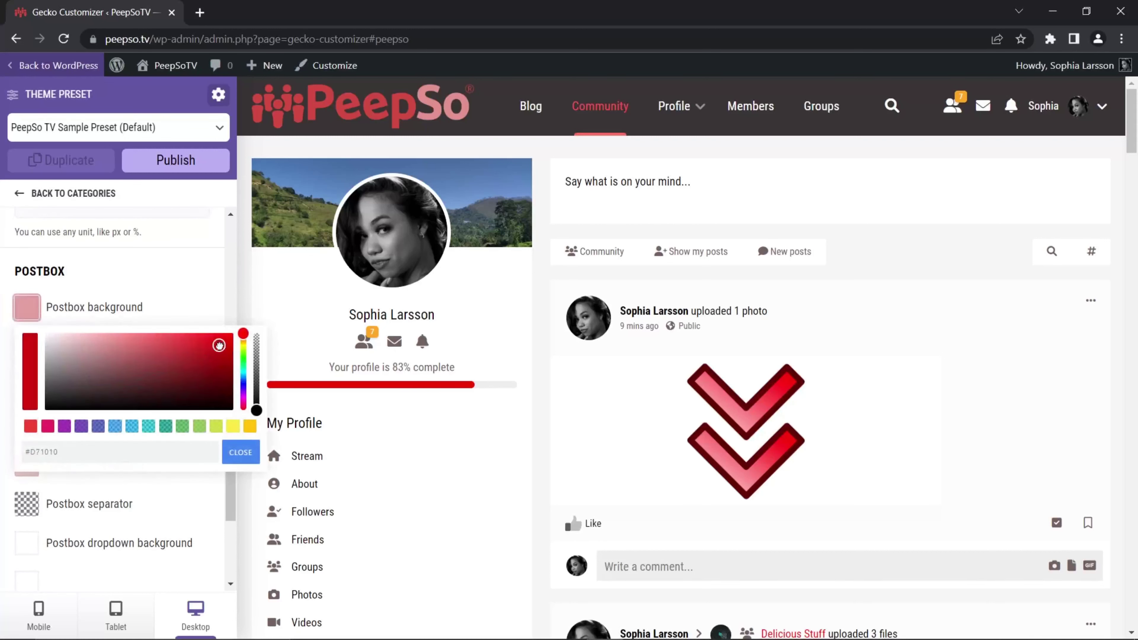
pyautogui.click(48, 337)
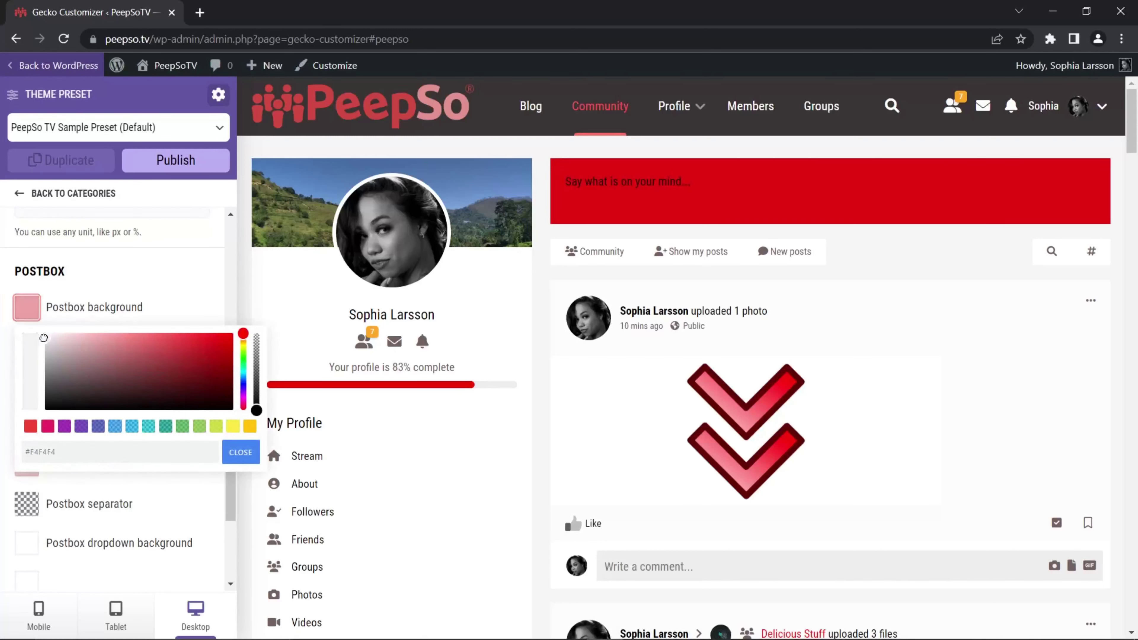
pyautogui.click(166, 307)
# Adjust the postbox text color to a neutral black.
pyautogui.click(27, 347)
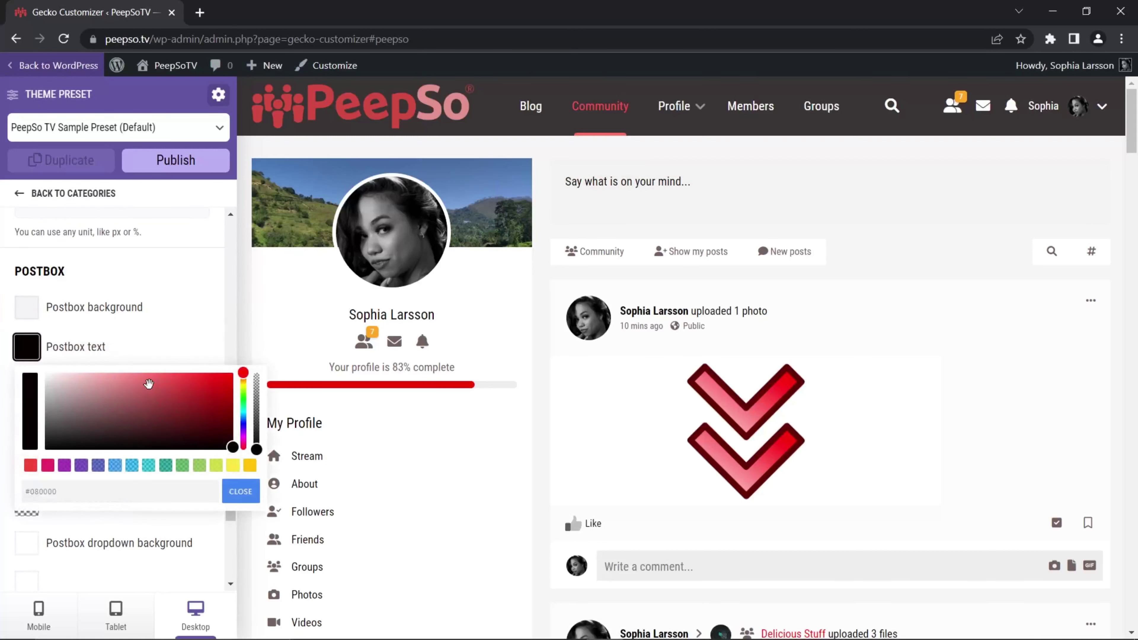
pyautogui.moveTo(233, 446); pyautogui.dragTo(46, 448)
pyautogui.click(183, 342)
# Try brown and pink for the notifications counter background and set it to red #CE160A.
pyautogui.scroll(-7, 192, 385)
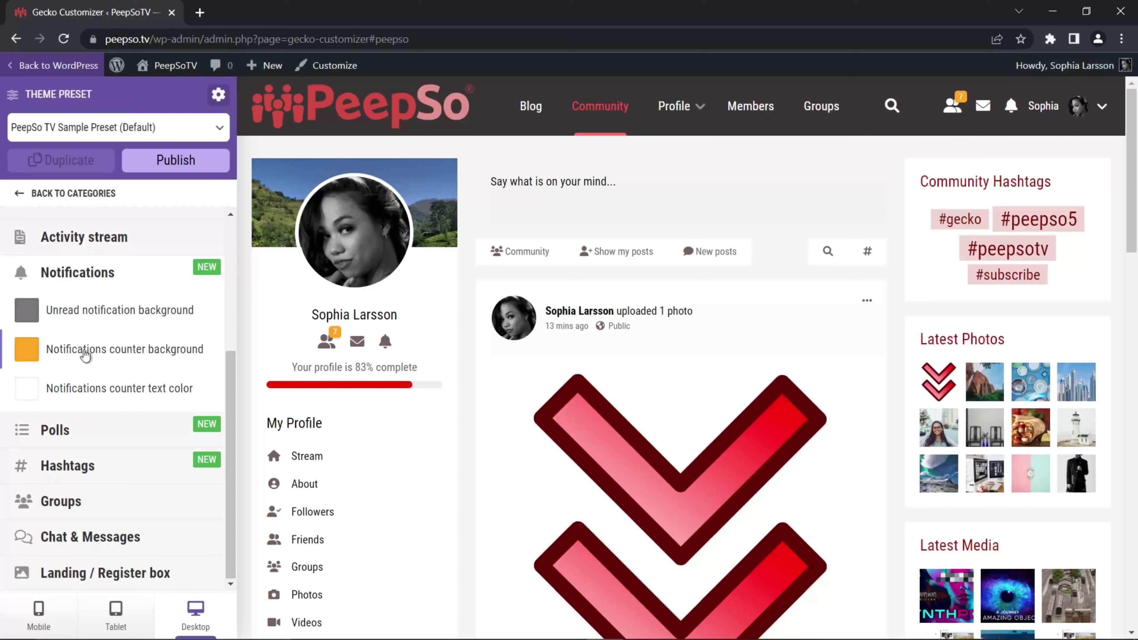
pyautogui.click(76, 356)
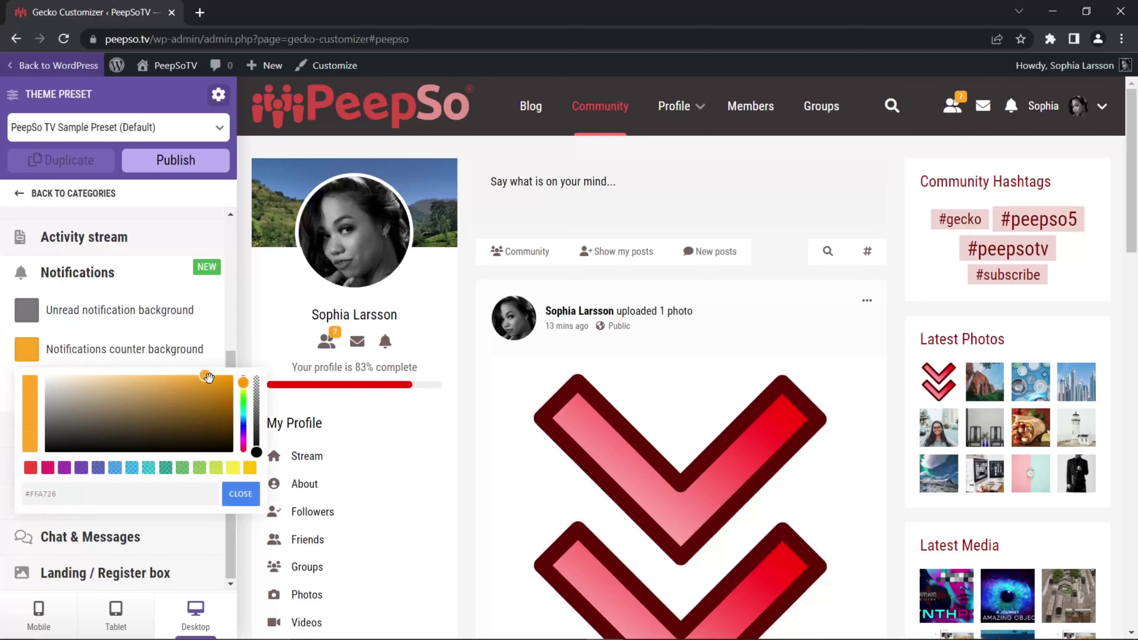
pyautogui.moveTo(207, 378); pyautogui.dragTo(153, 428)
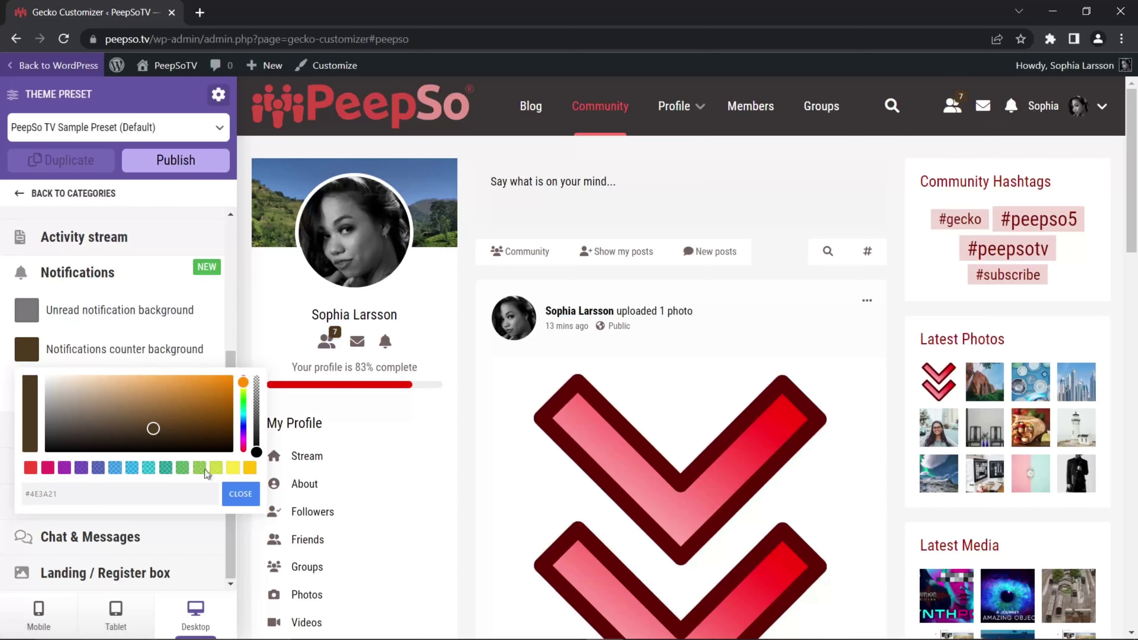
pyautogui.click(48, 469)
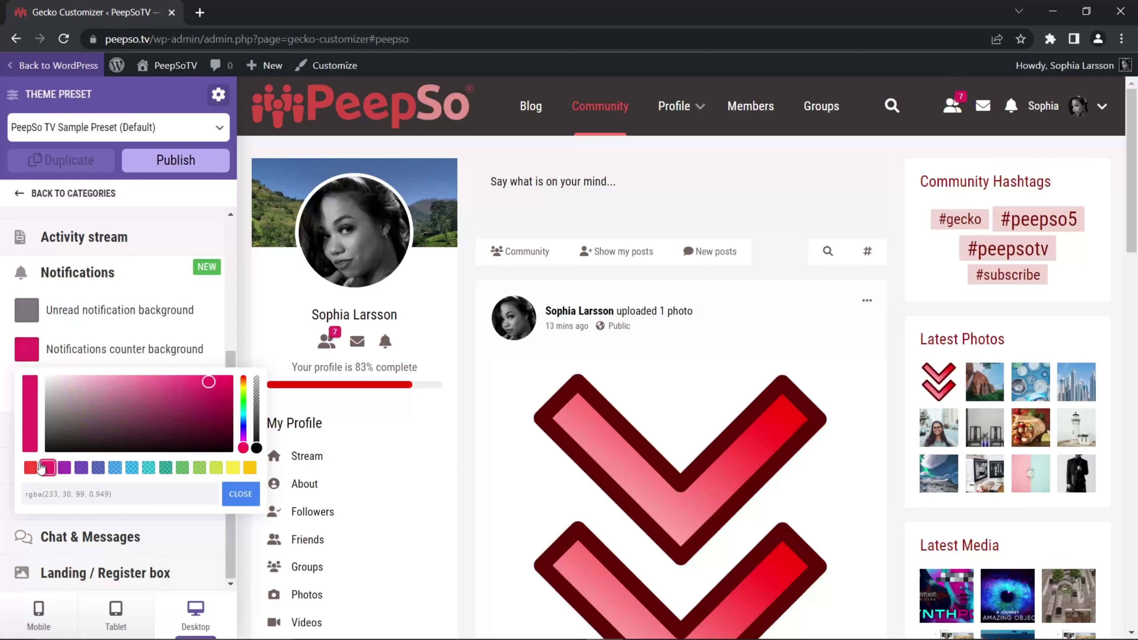
pyautogui.click(30, 468)
pyautogui.moveTo(196, 381); pyautogui.dragTo(223, 389)
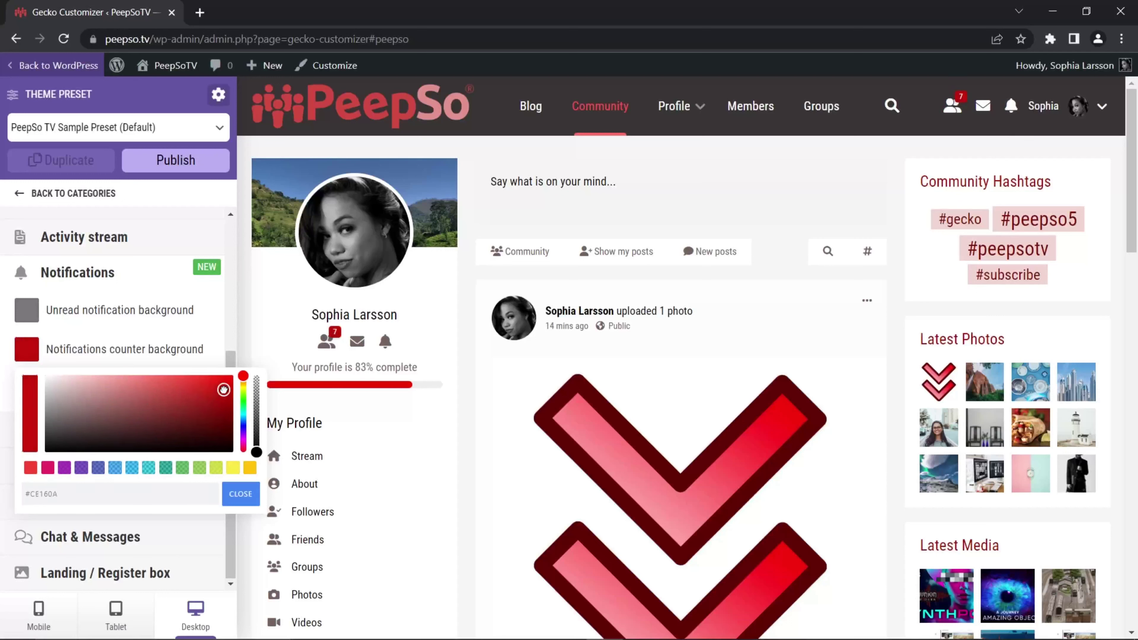
pyautogui.click(169, 364)
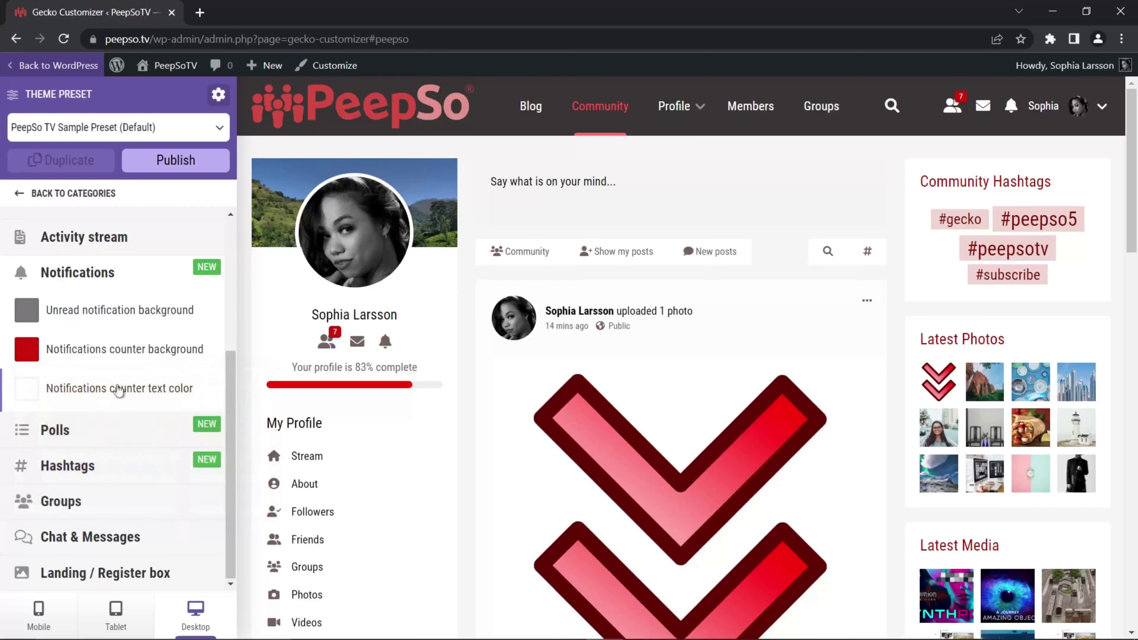
# Set the notifications counter text color to black #000000 and the counter background to light pink #FFACA3.
pyautogui.click(35, 390)
pyautogui.moveTo(210, 426); pyautogui.dragTo(60, 490)
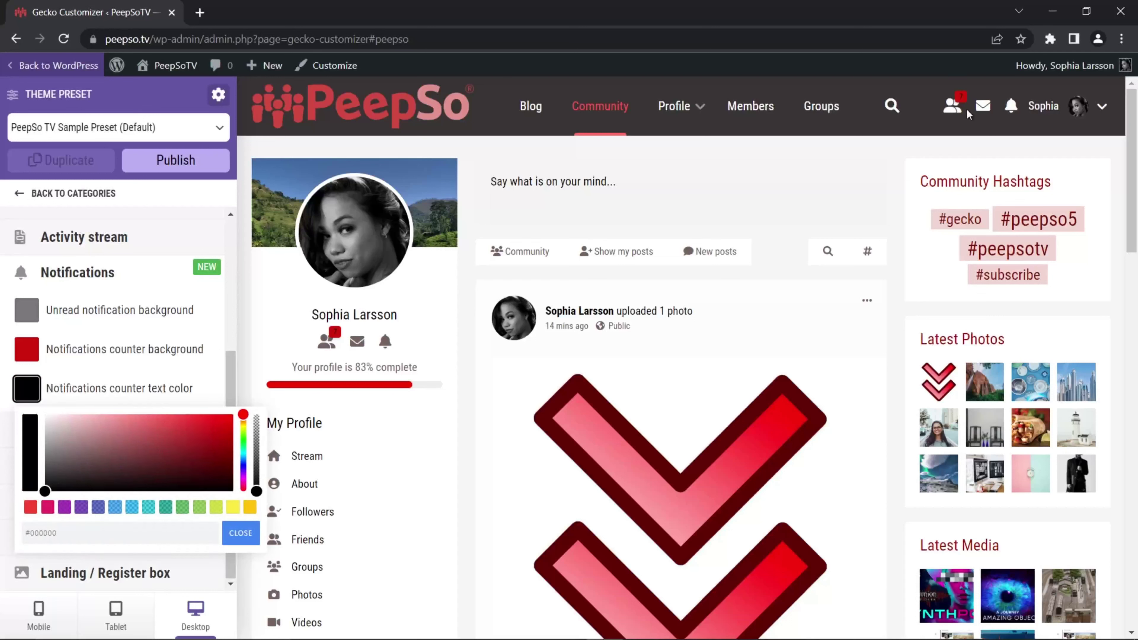
pyautogui.click(74, 352)
pyautogui.moveTo(225, 393); pyautogui.dragTo(112, 374)
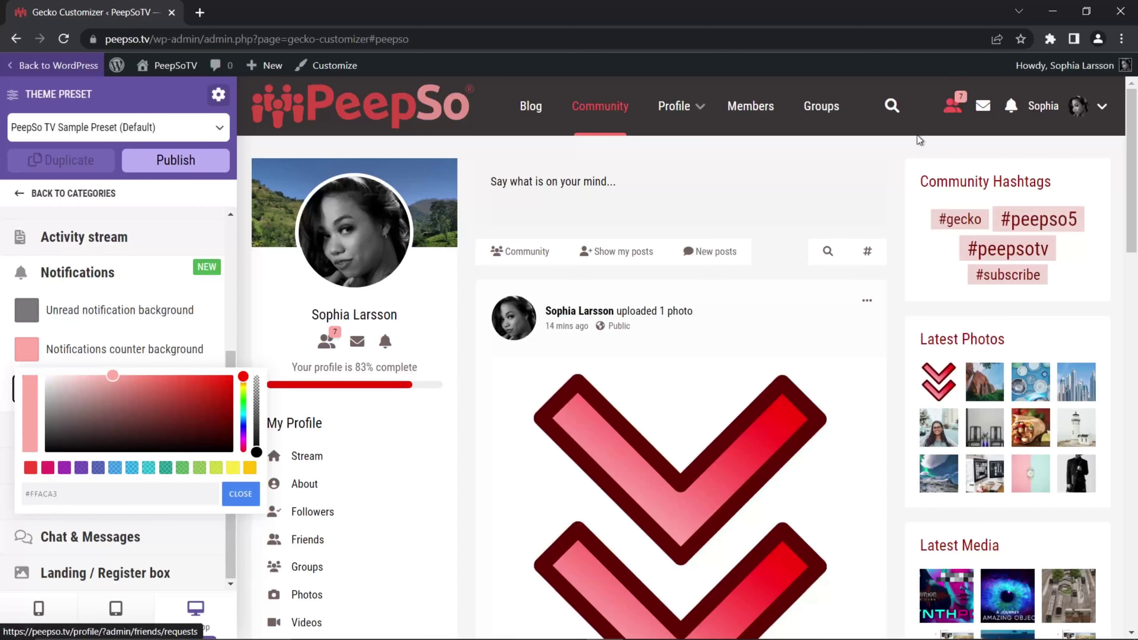
pyautogui.moveTo(394, 317)
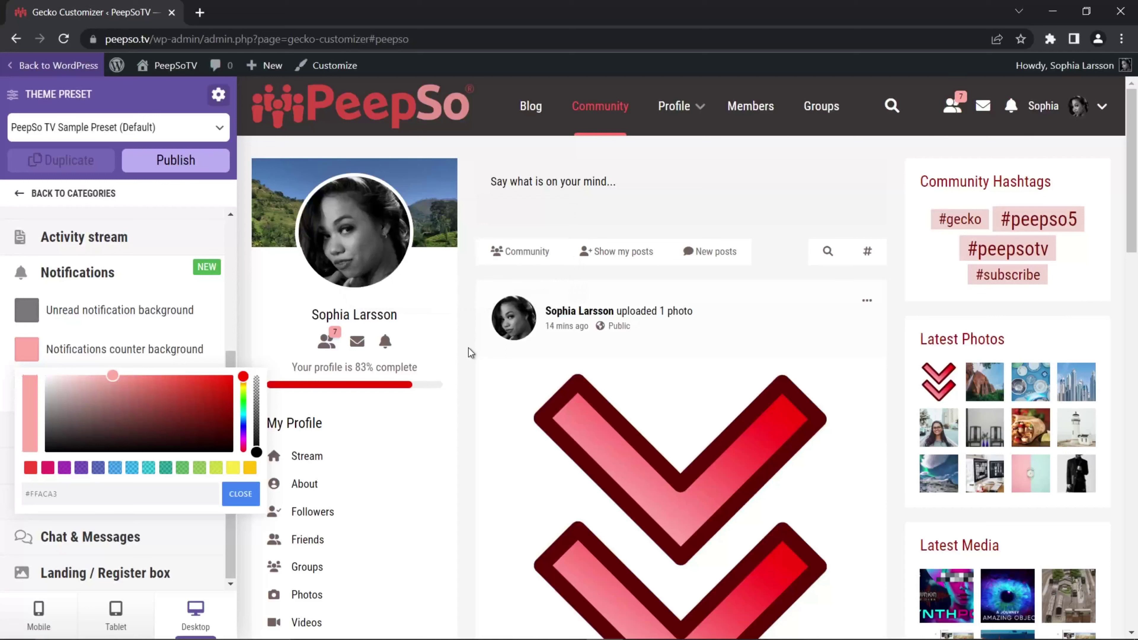
pyautogui.click(241, 494)
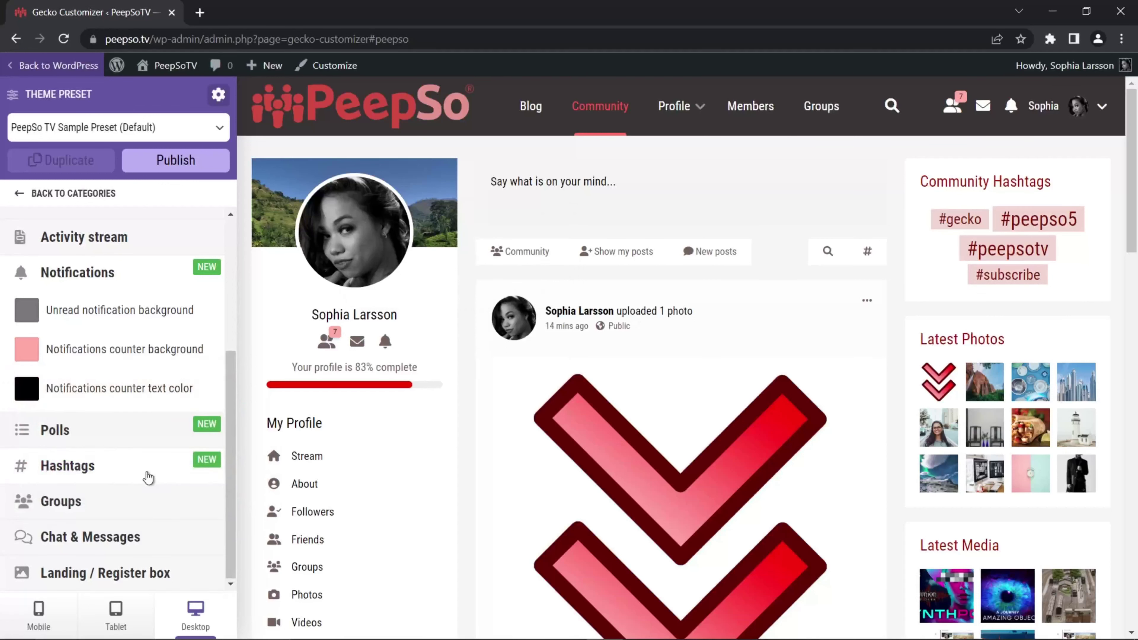
# Open the poll color settings and post a poll with the text "Hello" and the options "Option 1" and "Option 2".
pyautogui.click(48, 440)
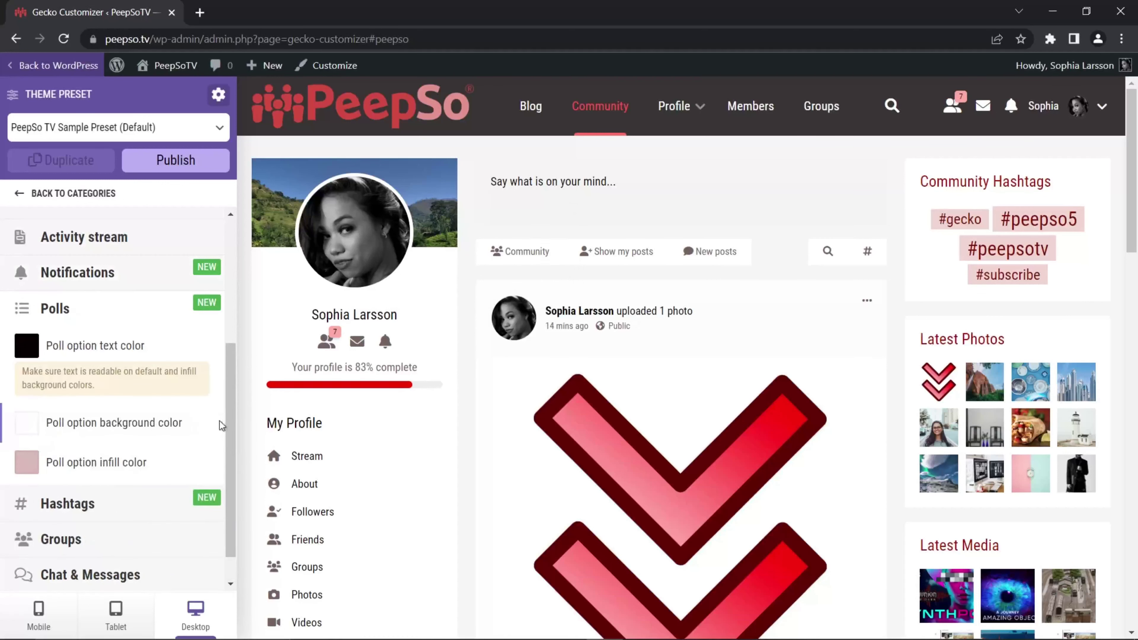
pyautogui.click(574, 204)
pyautogui.click(592, 249)
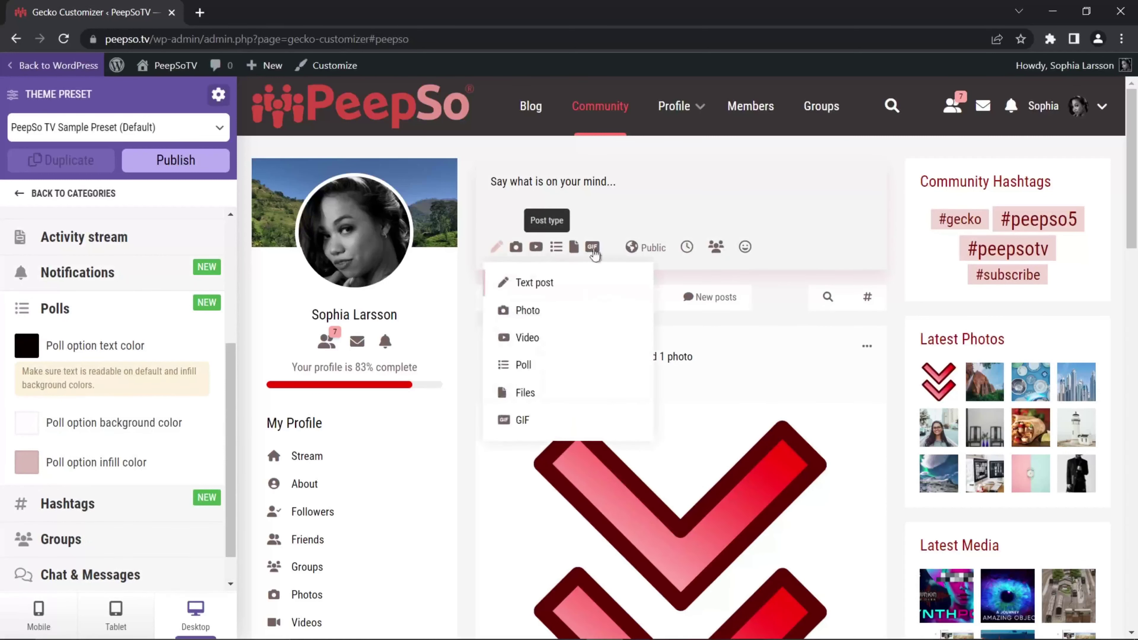
pyautogui.click(524, 366)
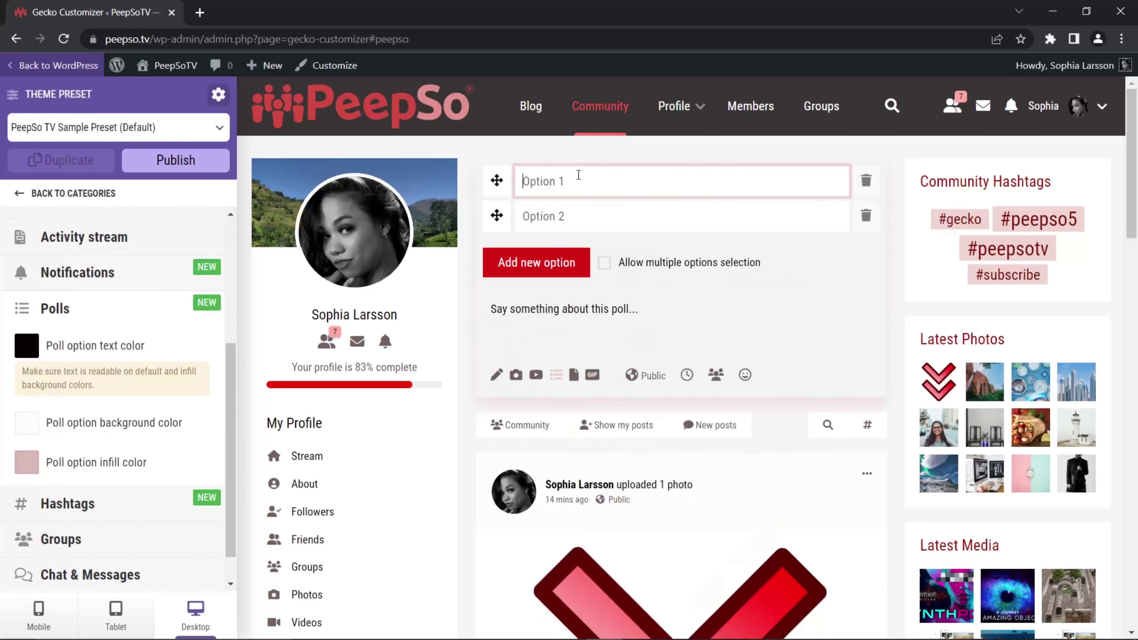
pyautogui.click(568, 308)
pyautogui.write('Hello')
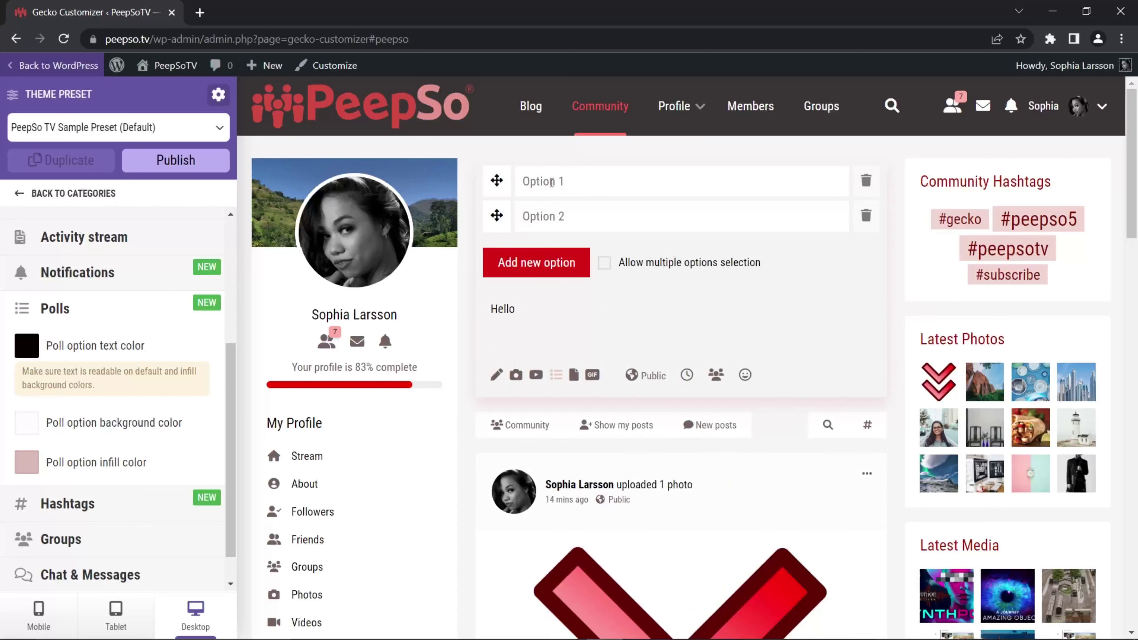
pyautogui.click(551, 182)
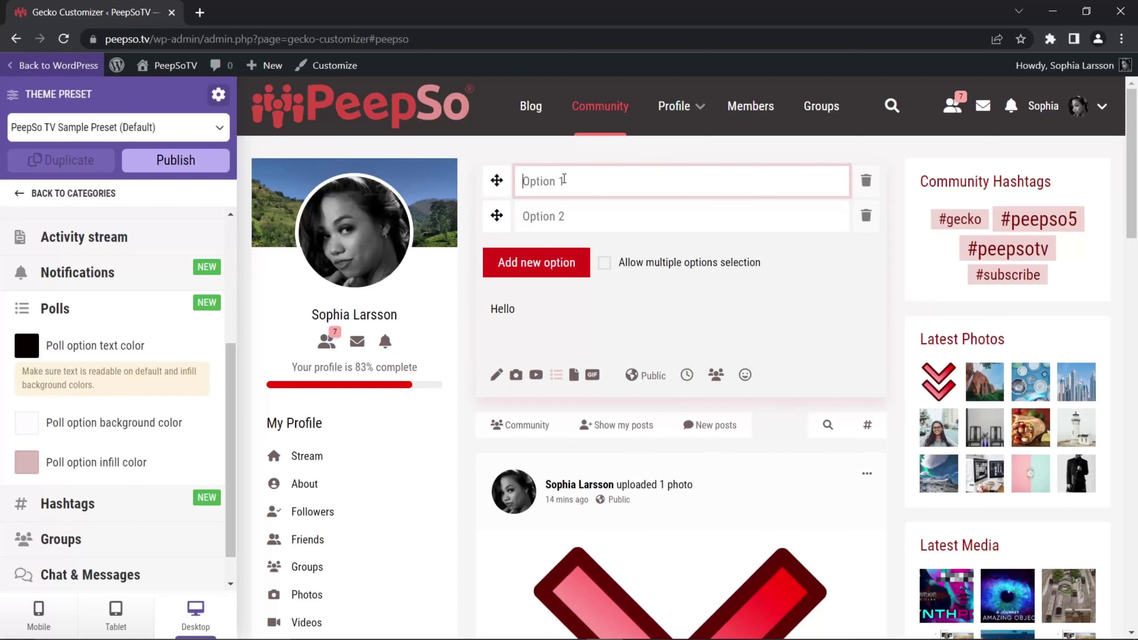
pyautogui.write('Option 1')
pyautogui.click(534, 226)
pyautogui.write('Opt')
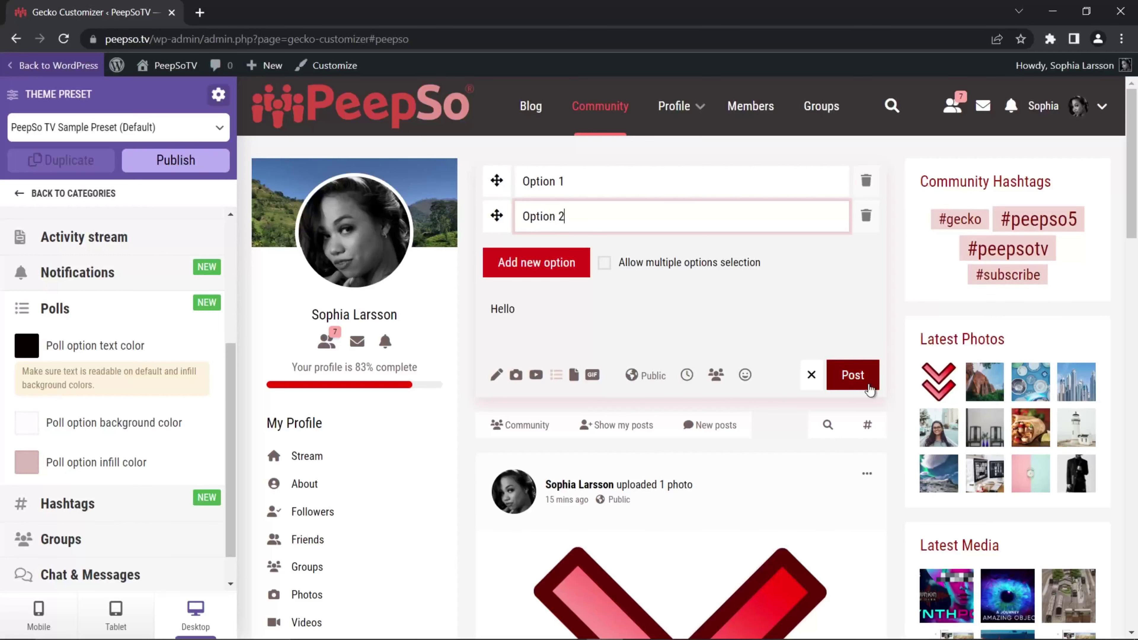
pyautogui.click(852, 375)
# Set the poll option background color to pale pink #F4E2E2, previewing it on the new poll post.
pyautogui.scroll(-3, 678, 379)
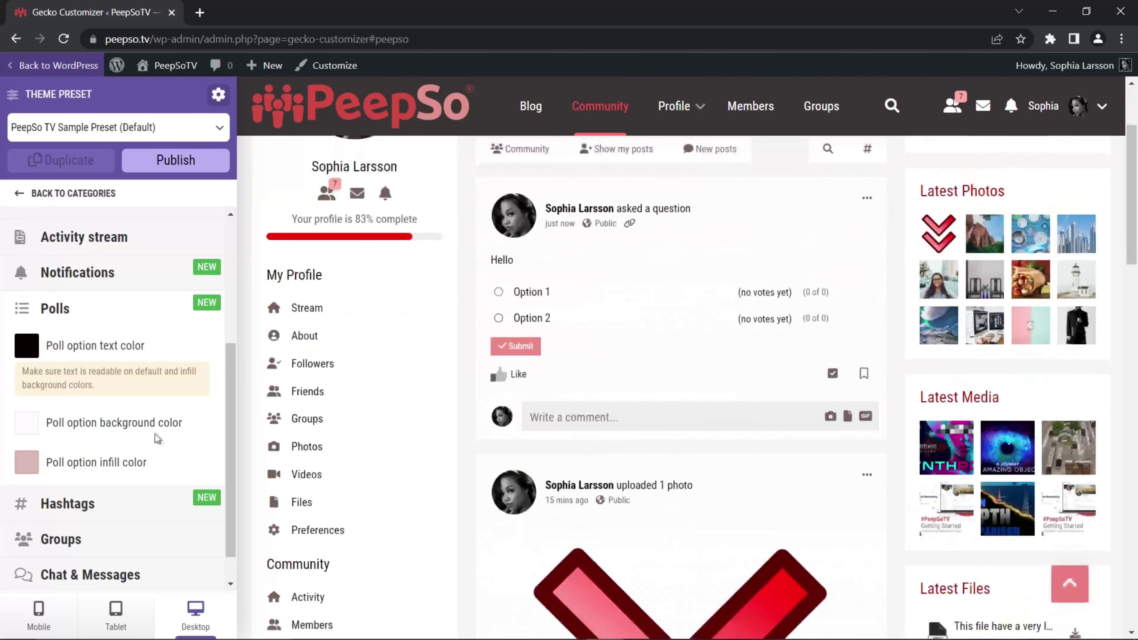
pyautogui.click(170, 425)
pyautogui.moveTo(209, 469)
pyautogui.mouseDown()
pyautogui.moveTo(88, 496)
pyautogui.moveTo(46, 522)
pyautogui.moveTo(112, 473)
pyautogui.moveTo(59, 453)
pyautogui.mouseUp()
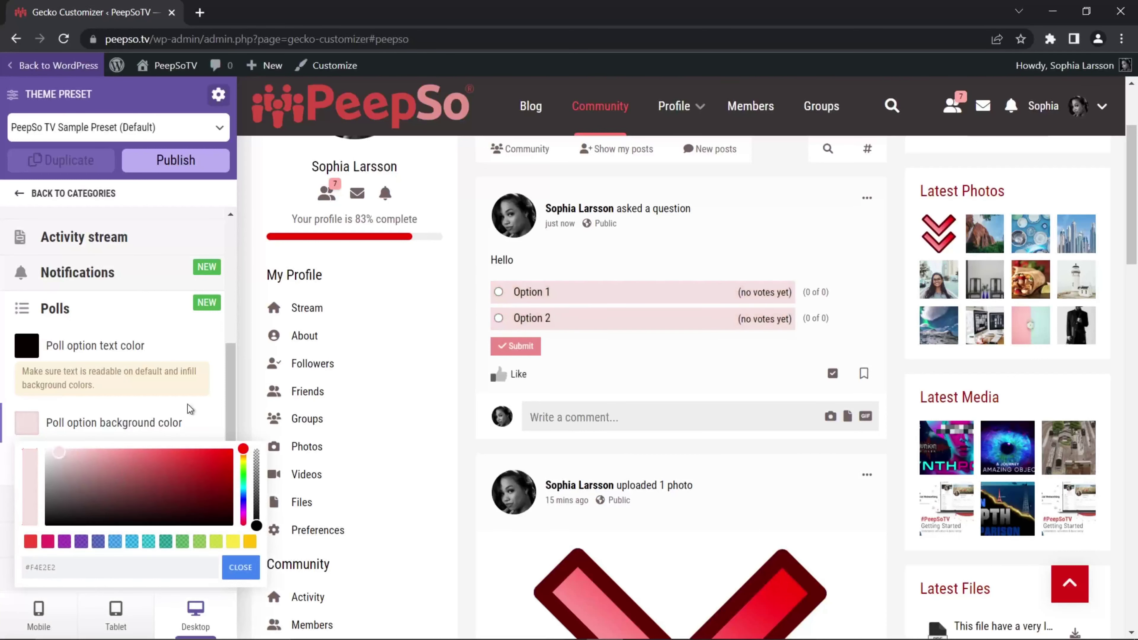
pyautogui.click(113, 435)
# Try dark red #48100D as the poll option infill color.
pyautogui.scroll(-1, 114, 433)
pyautogui.click(123, 430)
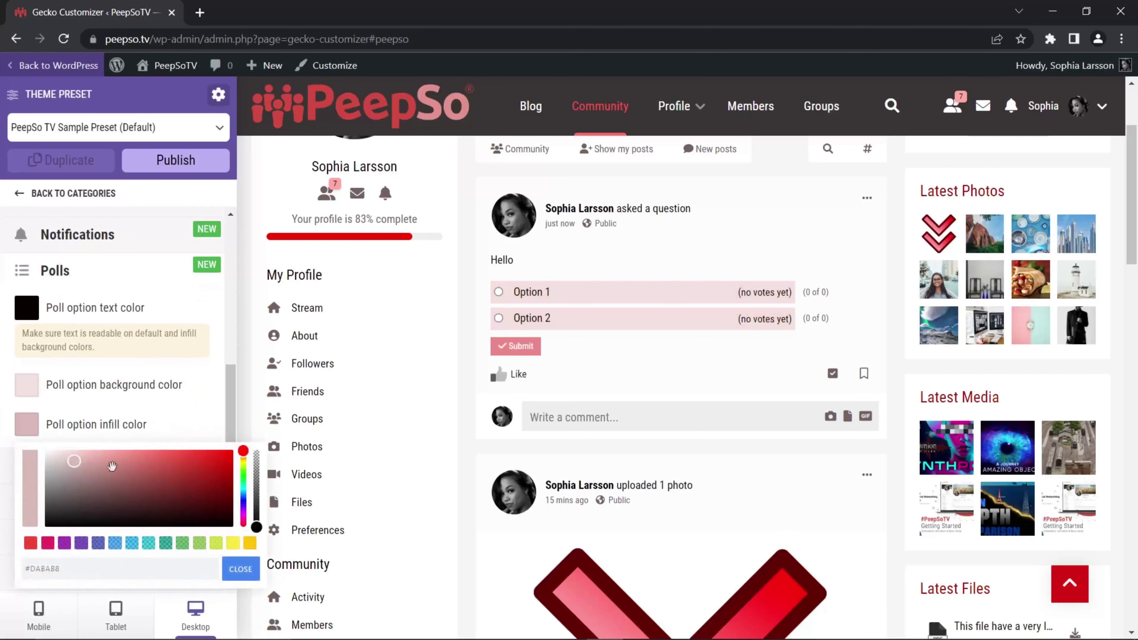
pyautogui.moveTo(75, 462); pyautogui.dragTo(200, 506)
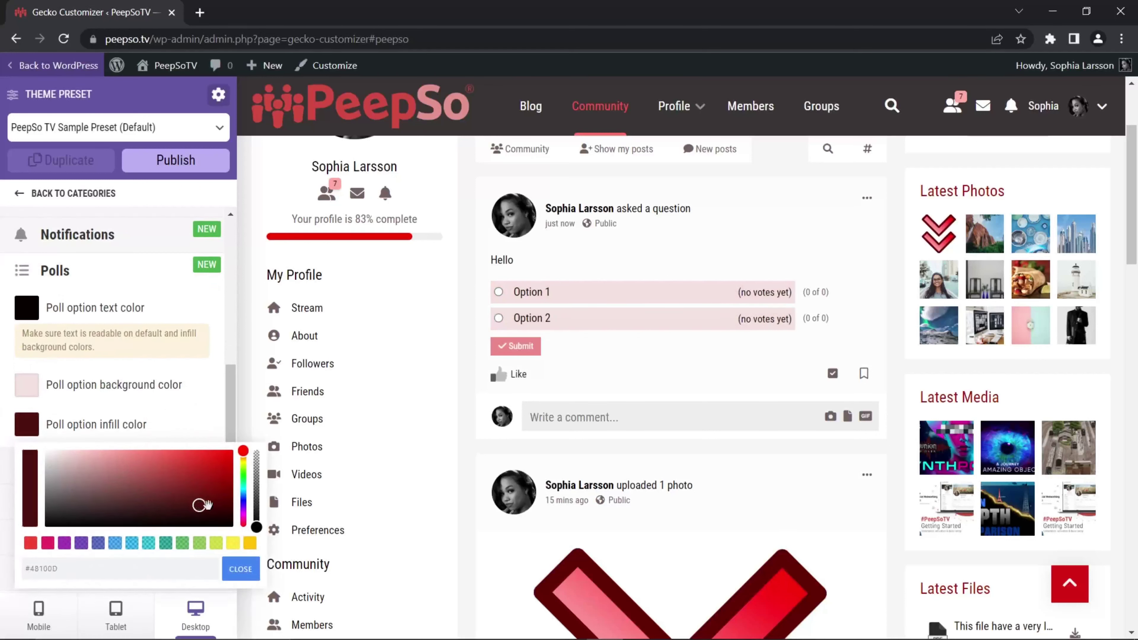
pyautogui.click(240, 569)
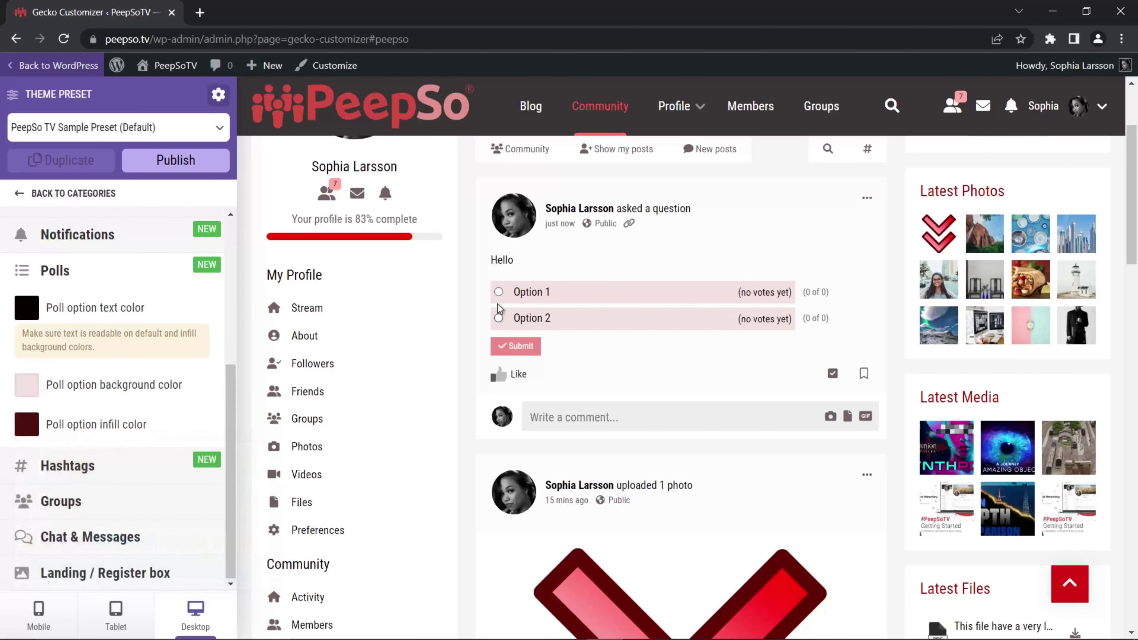
# Submit a vote for "Option 1" on the "Hello" poll post to preview the infill color.
pyautogui.click(498, 292)
pyautogui.scroll(-1, 501, 301)
pyautogui.click(518, 301)
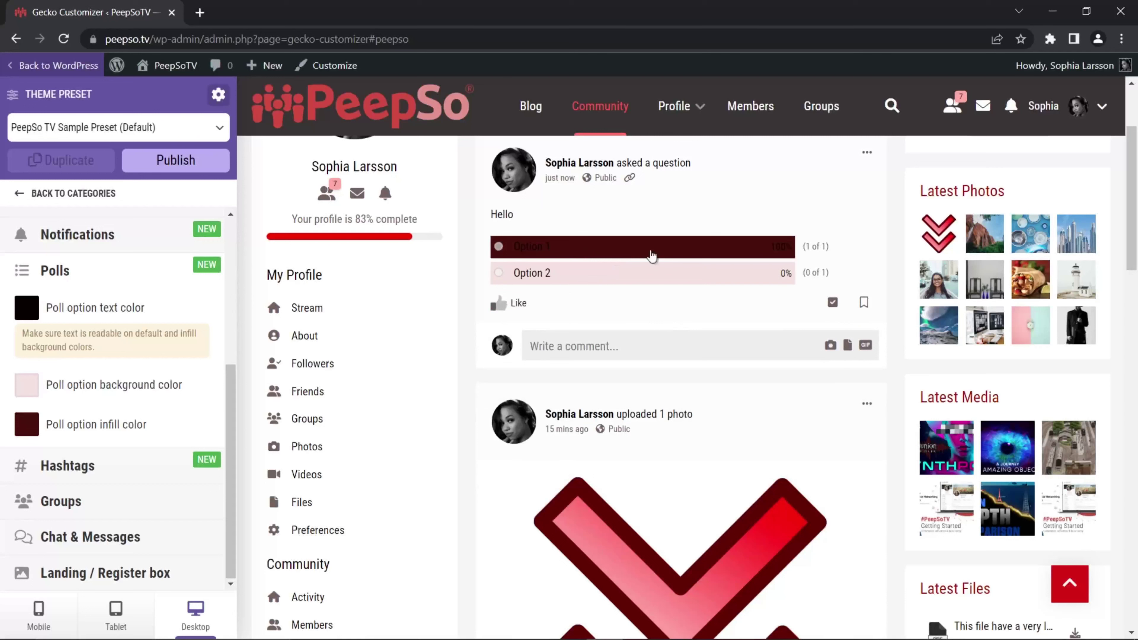
# Set the poll option infill color to light red and publish the changes to the preset.
pyautogui.click(33, 429)
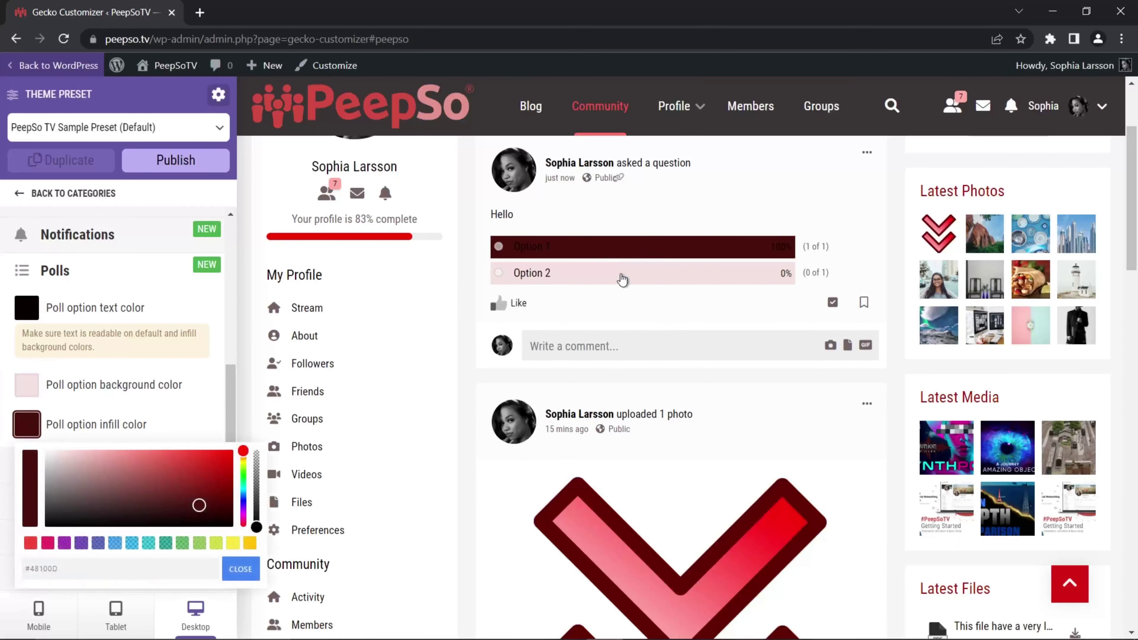
pyautogui.moveTo(198, 506); pyautogui.dragTo(119, 457)
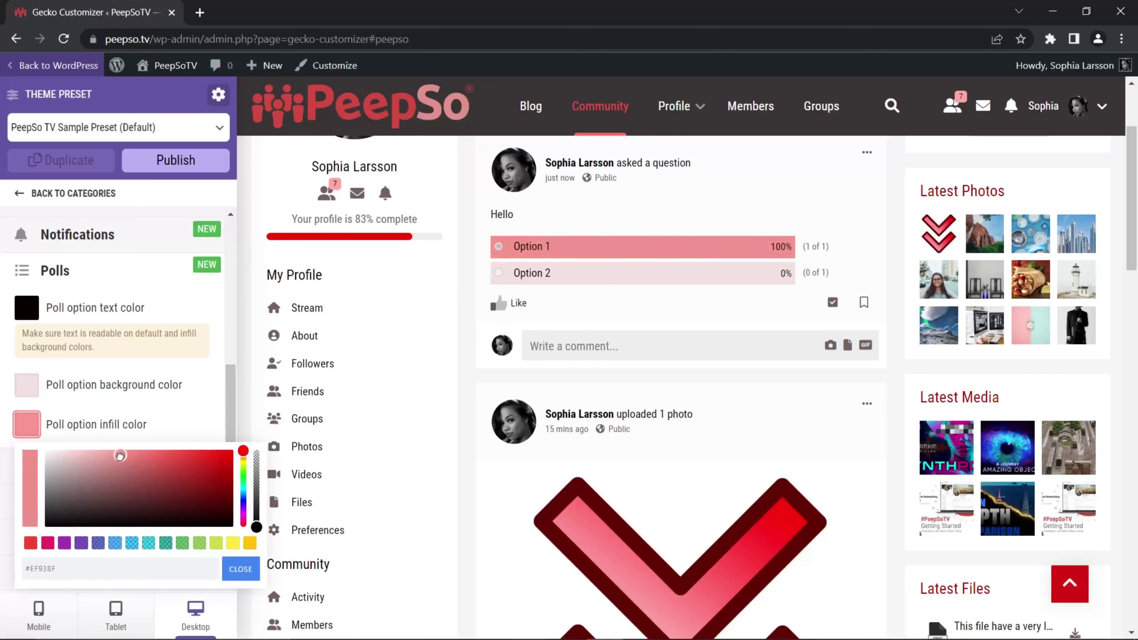
pyautogui.click(210, 326)
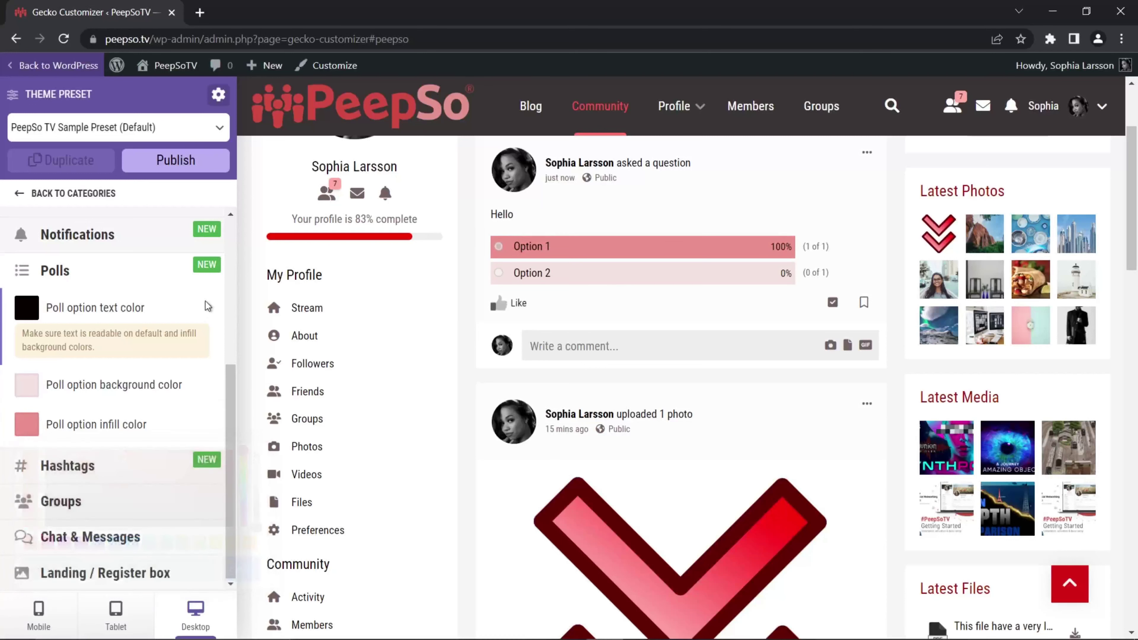
pyautogui.click(181, 165)
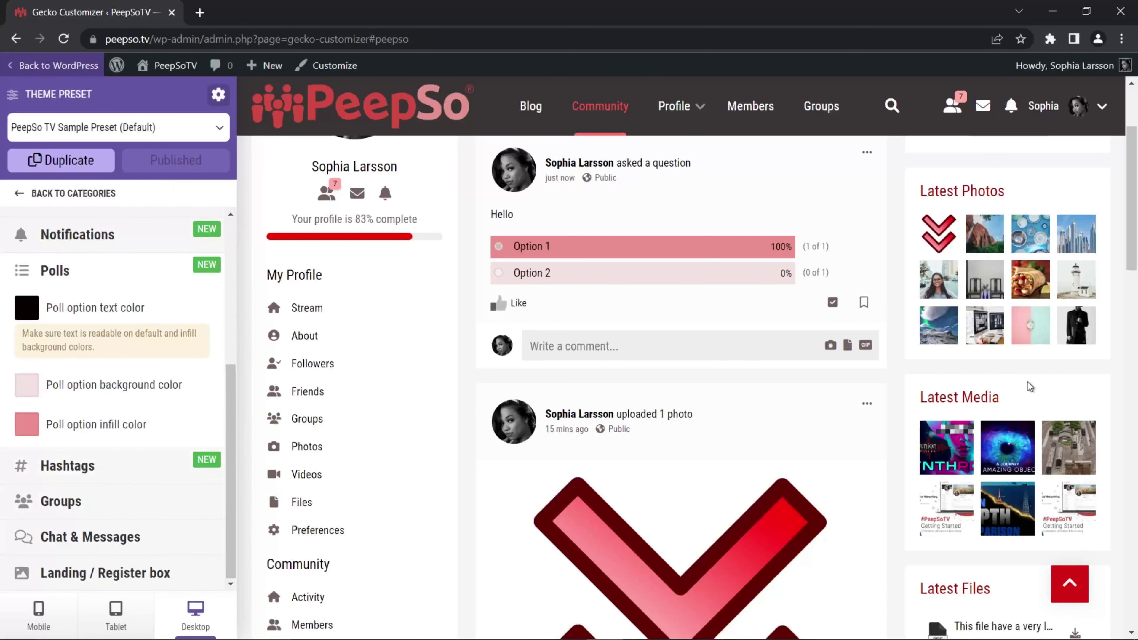
# Set the widget hashtags' text color to black #000000 and their text background to light pink #FFAFA4.
pyautogui.scroll(3, 1030, 387)
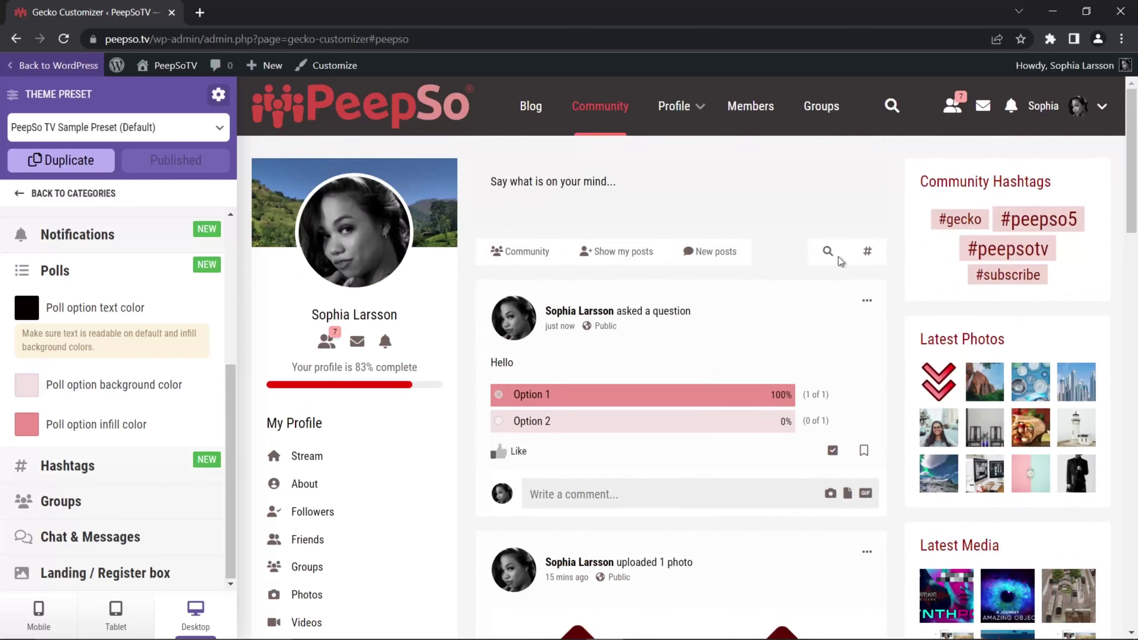
pyautogui.click(78, 468)
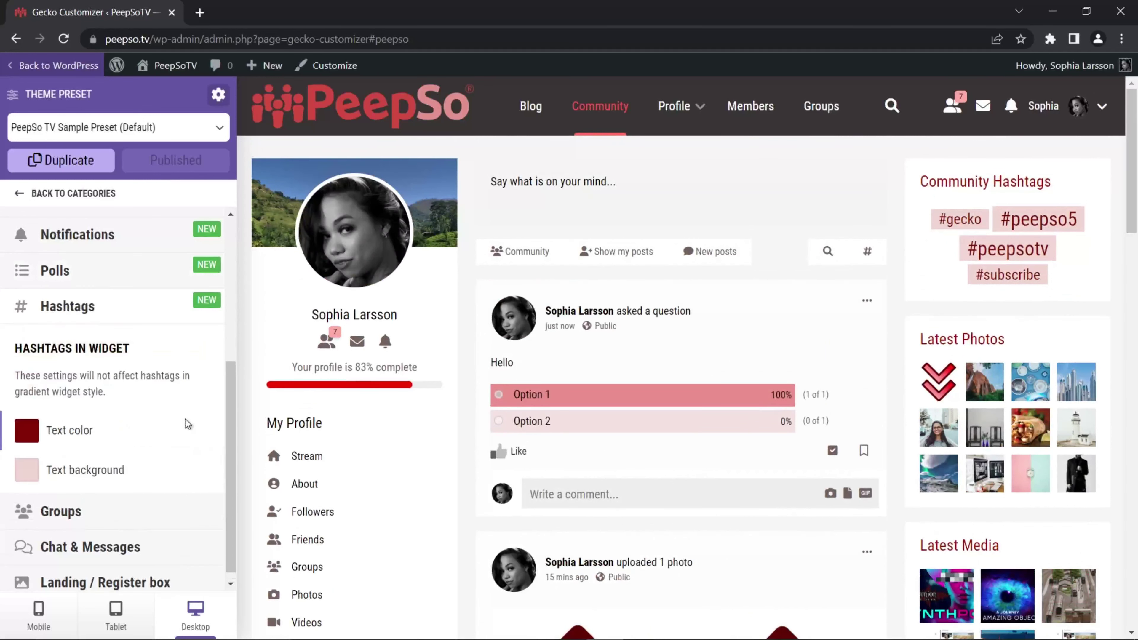
pyautogui.click(30, 431)
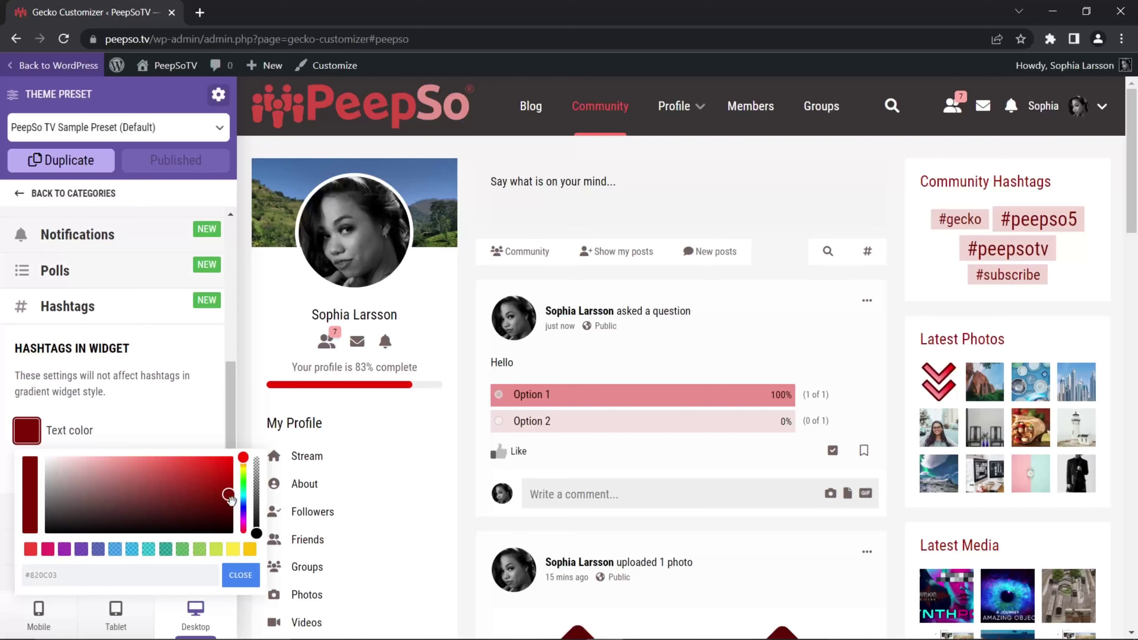
pyautogui.moveTo(229, 499); pyautogui.dragTo(45, 533)
pyautogui.click(168, 434)
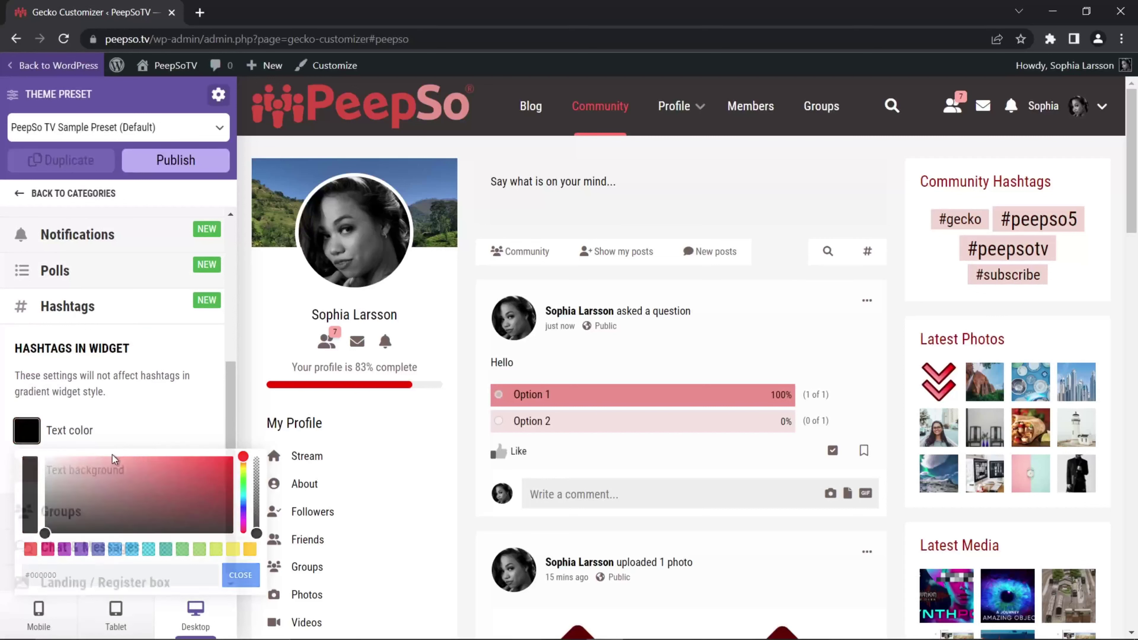
pyautogui.click(27, 471)
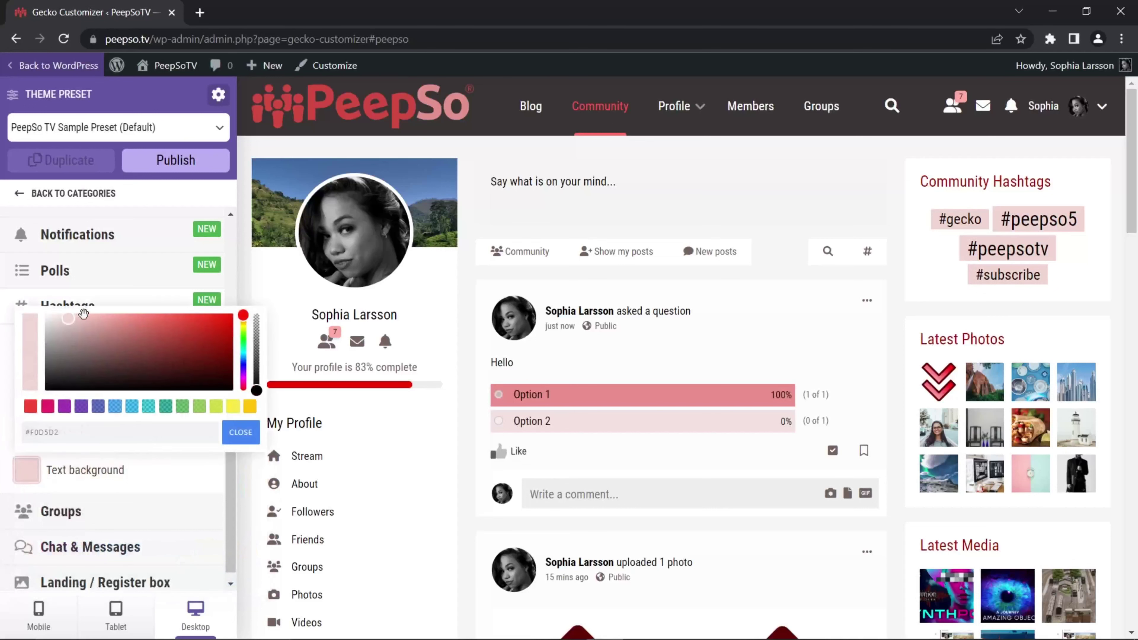
pyautogui.moveTo(73, 323); pyautogui.dragTo(112, 300)
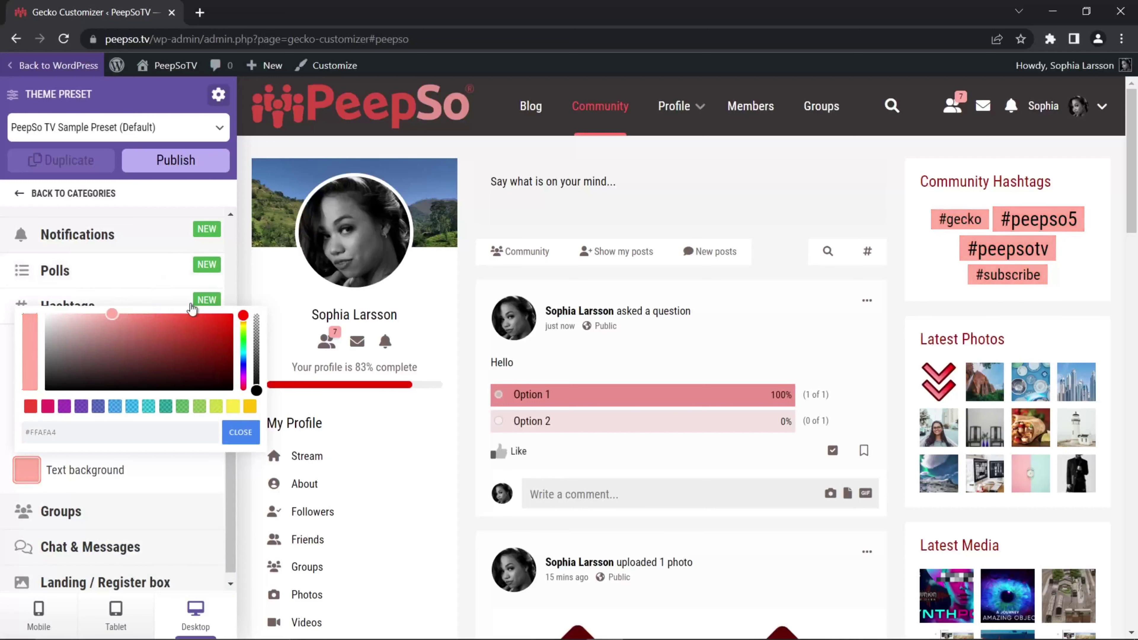
# Open the Groups settings and bring up the Delicious Stuff group page in the preview.
pyautogui.click(89, 514)
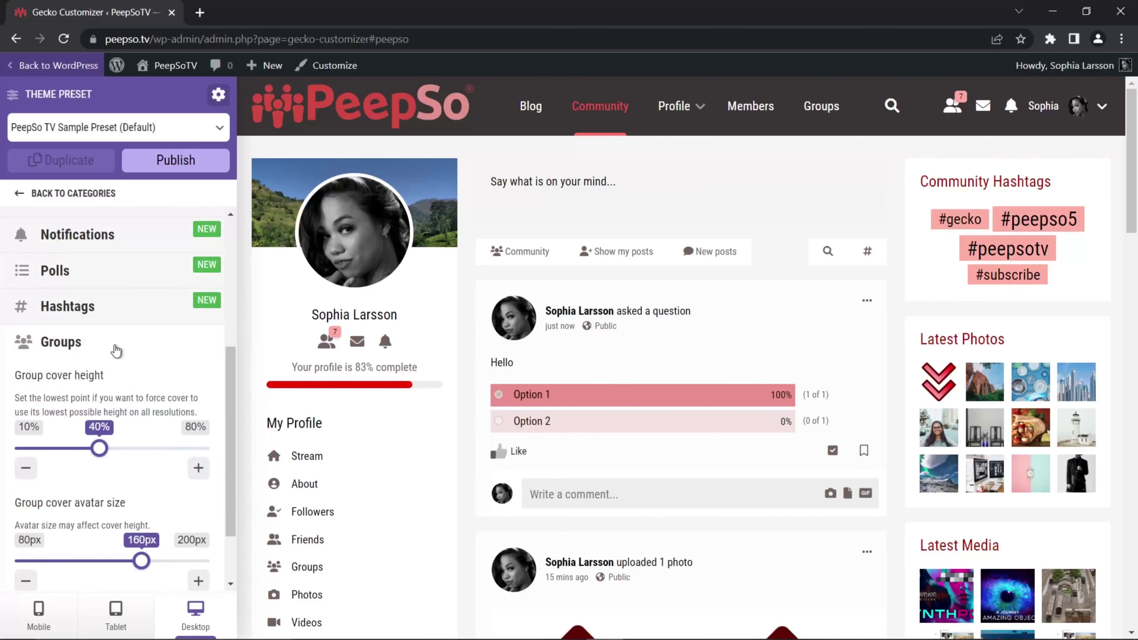
pyautogui.click(819, 110)
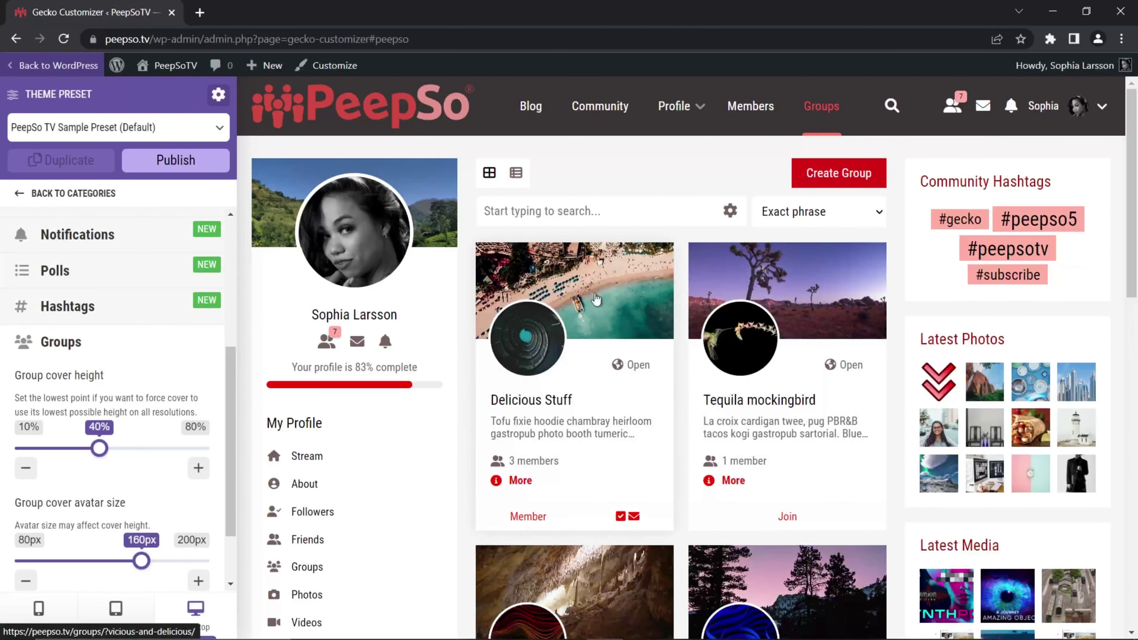
pyautogui.click(622, 305)
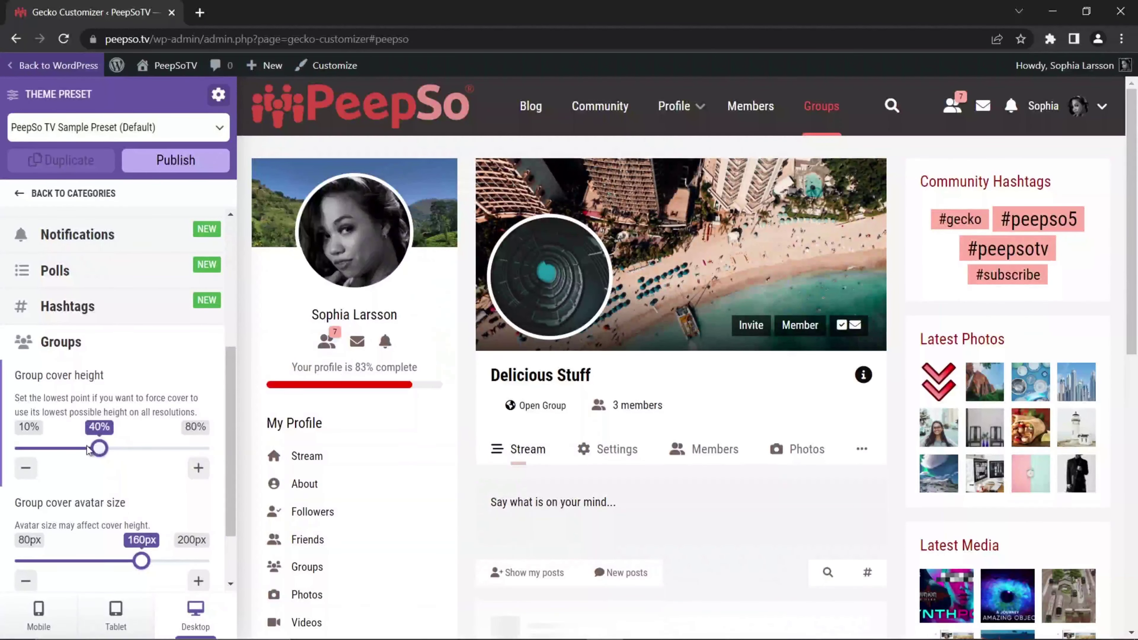
pyautogui.moveTo(101, 448)
pyautogui.mouseDown()
pyautogui.moveTo(74, 446)
pyautogui.moveTo(241, 447)
pyautogui.moveTo(100, 455)
pyautogui.mouseUp()
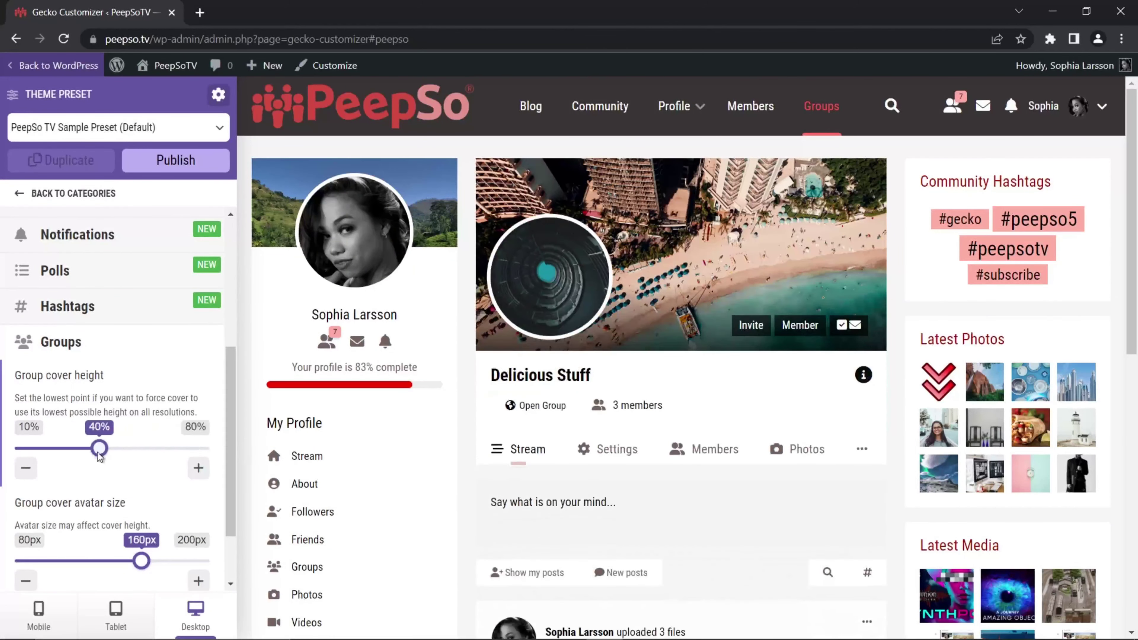
# Set the group cover avatar size to 120px and publish the changes to the preset.
pyautogui.scroll(-2, 149, 469)
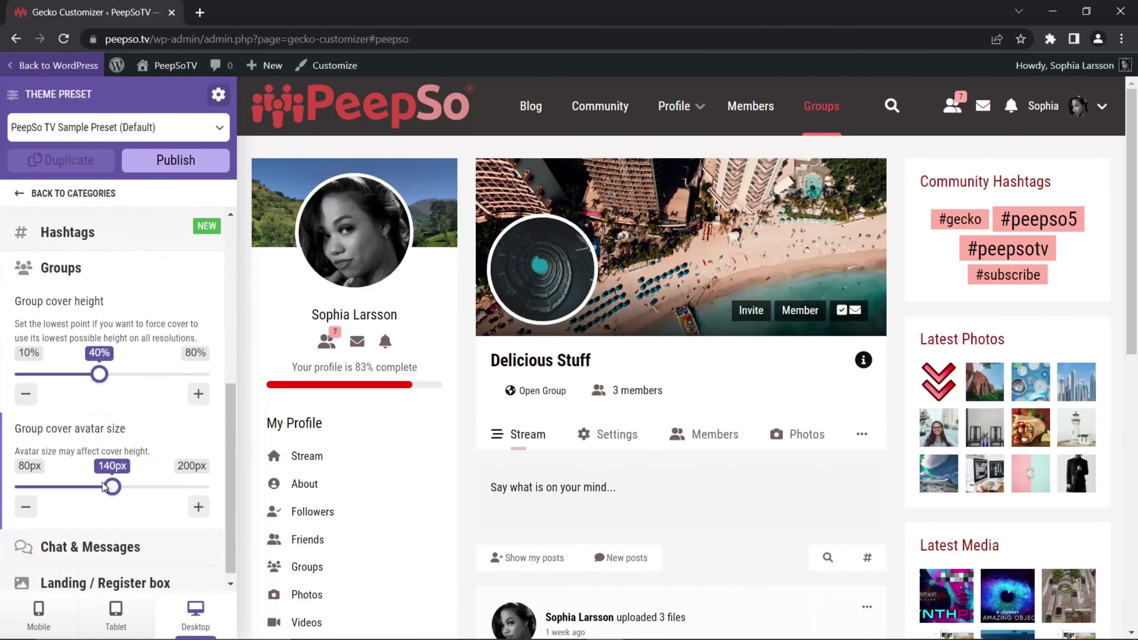
pyautogui.moveTo(142, 488); pyautogui.dragTo(85, 479)
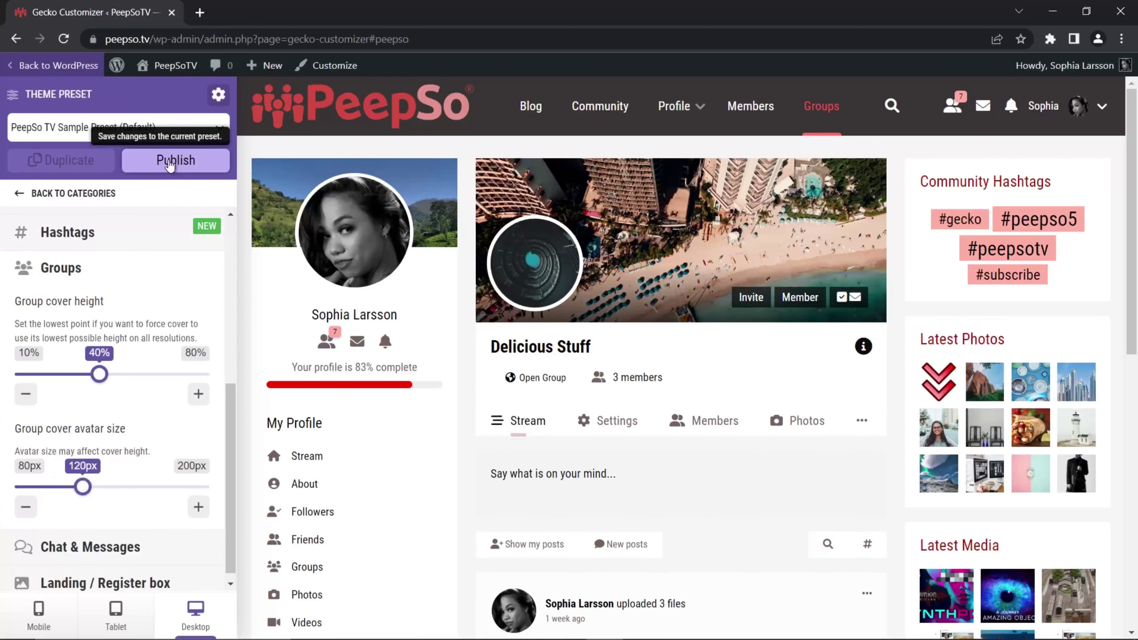
pyautogui.click(174, 179)
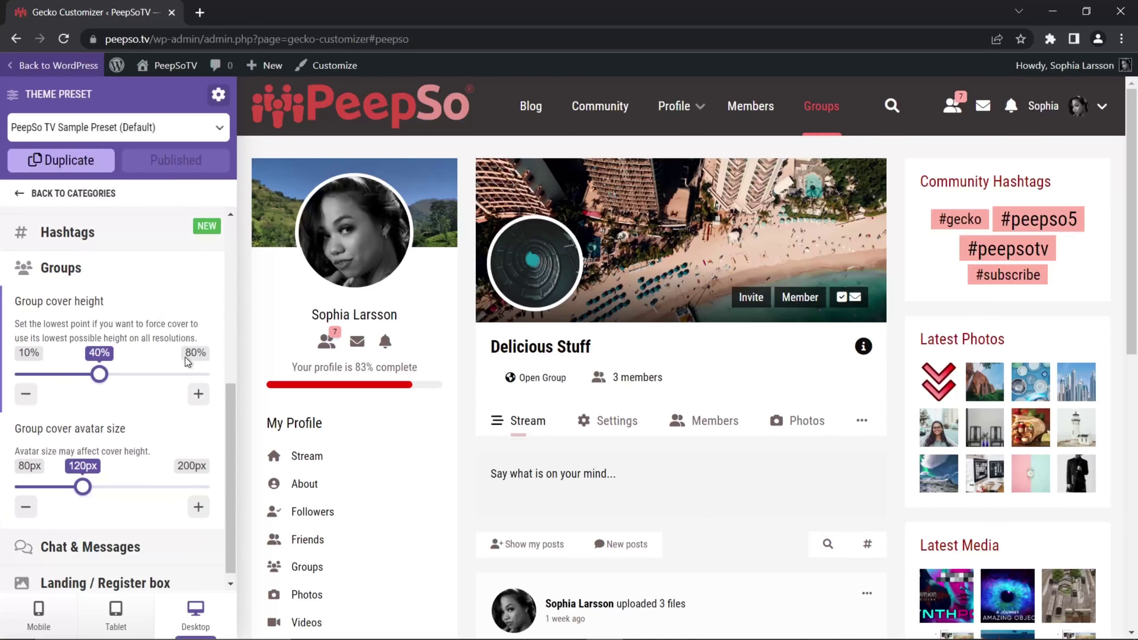
# Open the Chat & Messages settings and bring up the second message conversation in the preview.
pyautogui.click(121, 545)
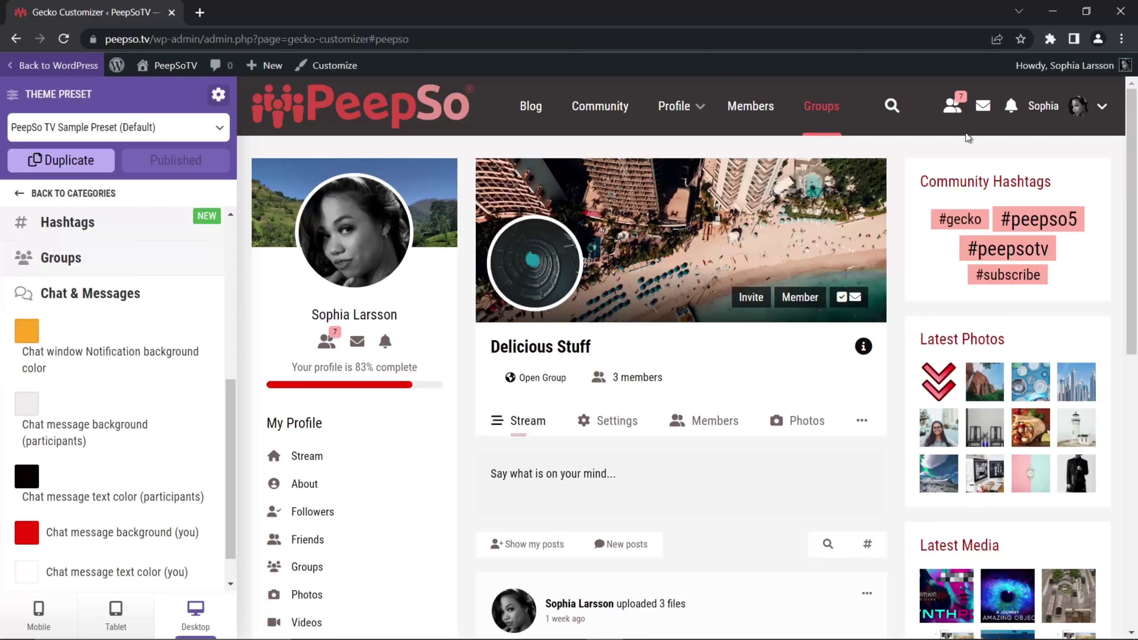
pyautogui.click(983, 112)
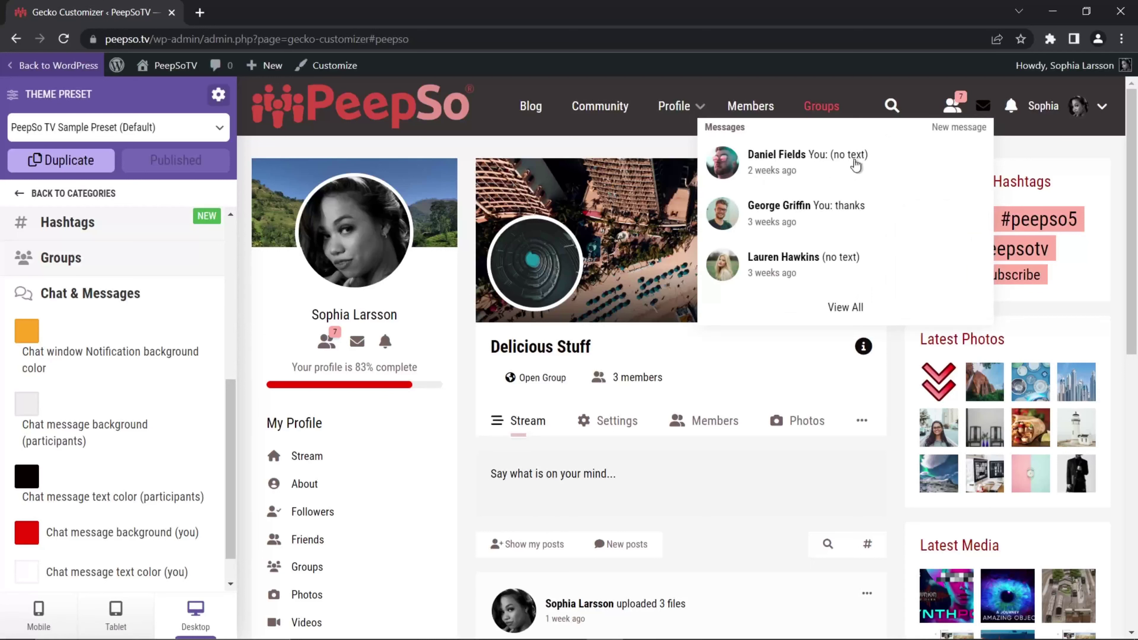
pyautogui.click(812, 207)
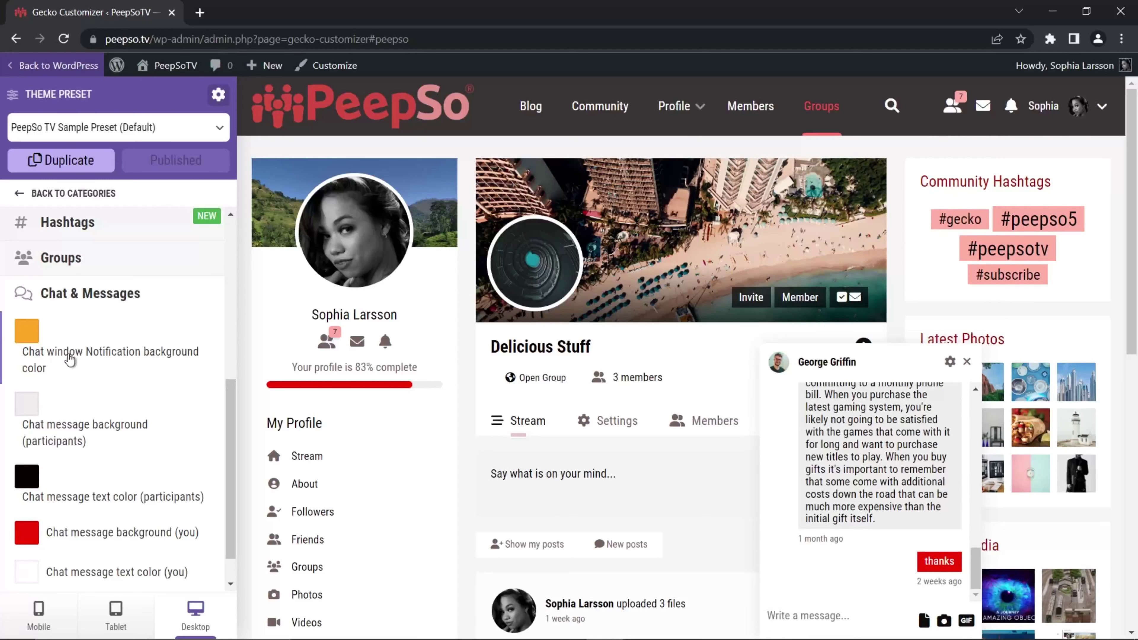
# Set the chat window notification background color to brown #855B18.
pyautogui.click(31, 332)
pyautogui.moveTo(202, 372)
pyautogui.mouseDown()
pyautogui.moveTo(158, 393)
pyautogui.moveTo(79, 377)
pyautogui.moveTo(114, 368)
pyautogui.mouseUp()
pyautogui.moveTo(203, 418); pyautogui.dragTo(199, 394)
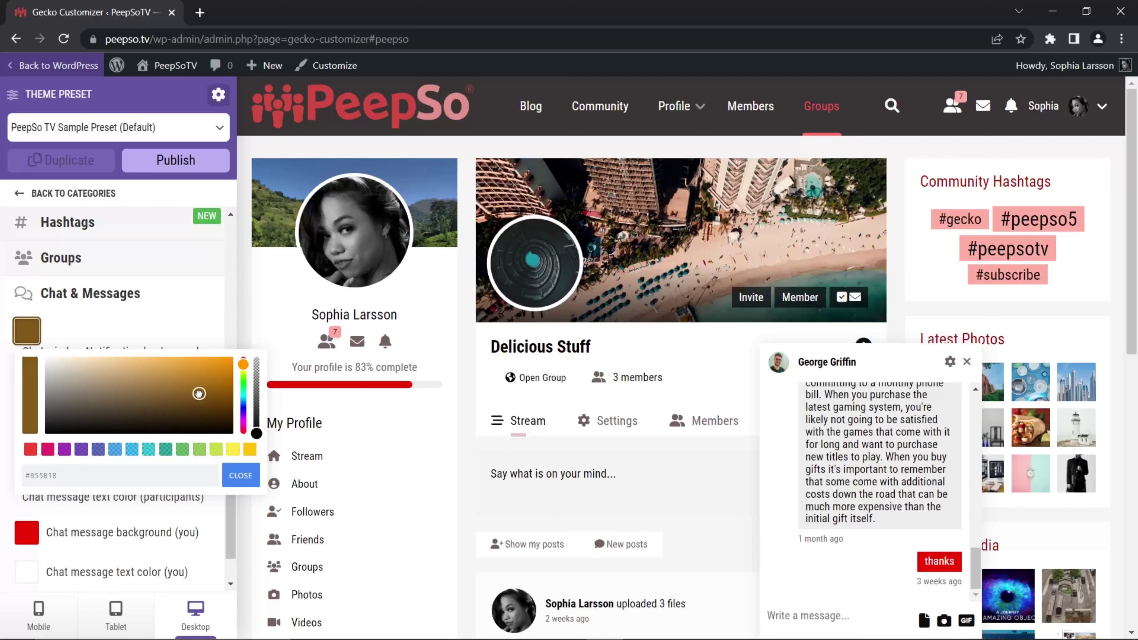
pyautogui.click(185, 340)
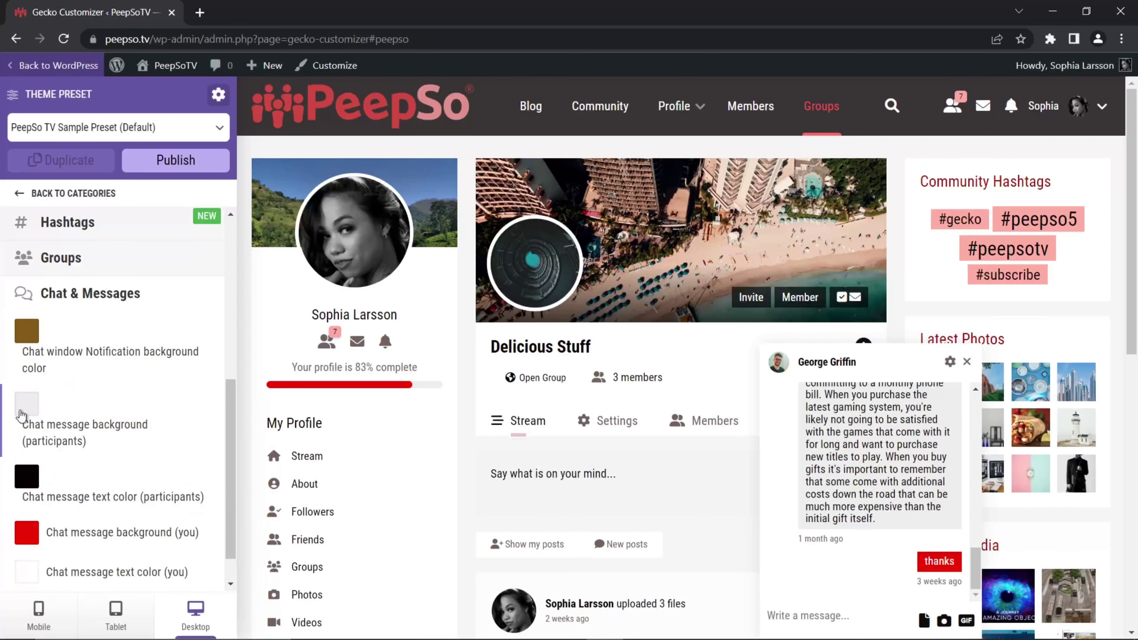
# Set the participants' chat message background to white #FFFFFF and their message text color to black.
pyautogui.click(27, 403)
pyautogui.moveTo(192, 474); pyautogui.dragTo(41, 426)
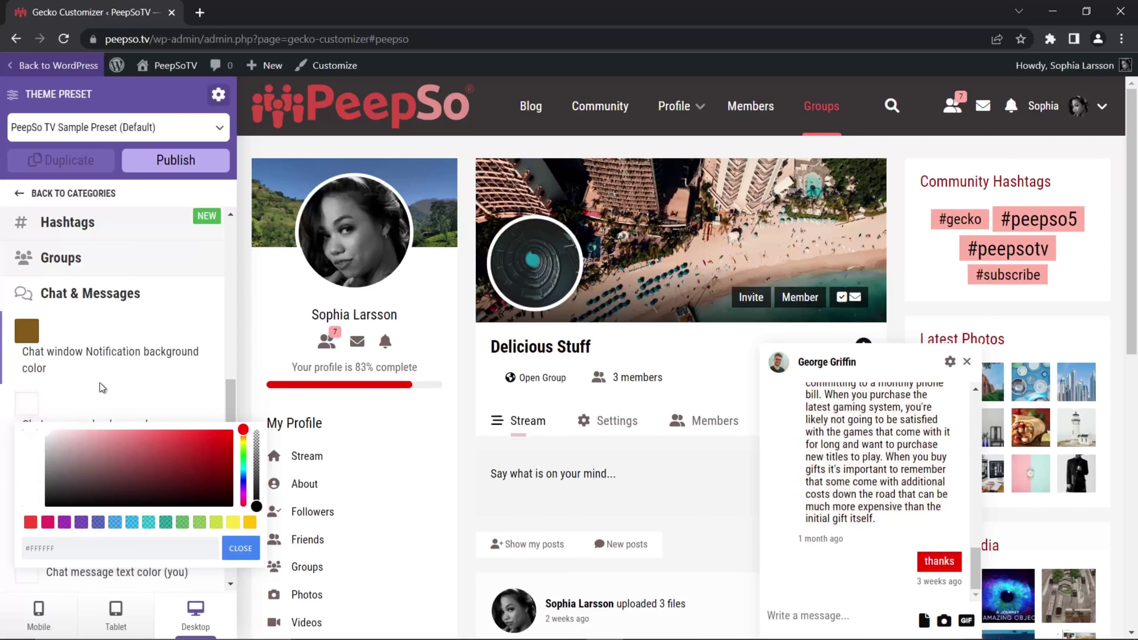
pyautogui.click(105, 390)
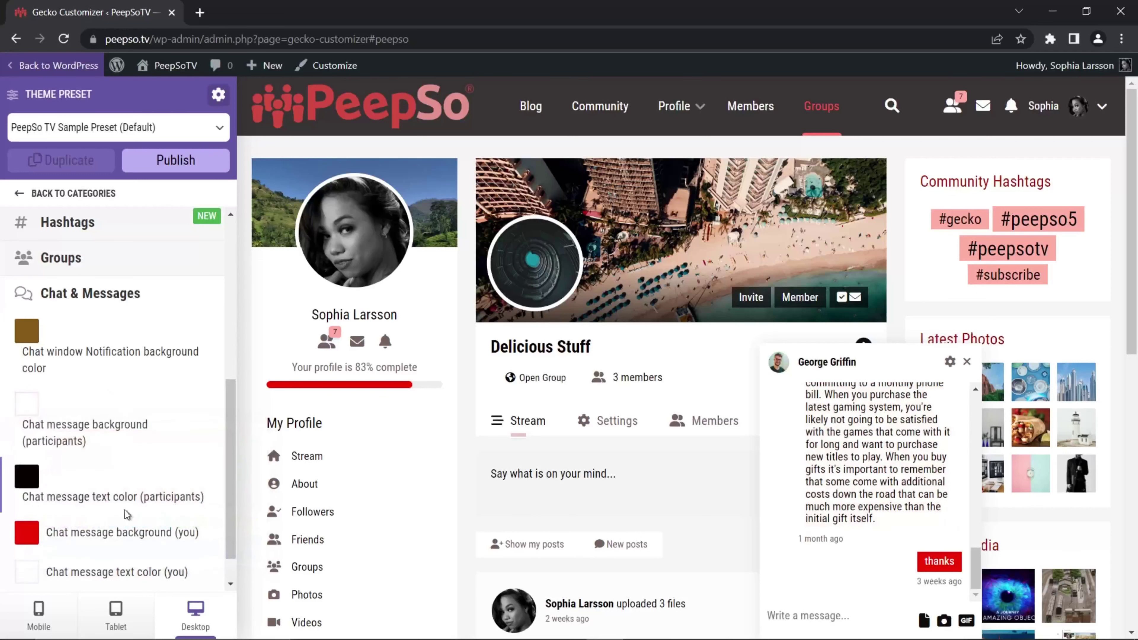
pyautogui.click(26, 476)
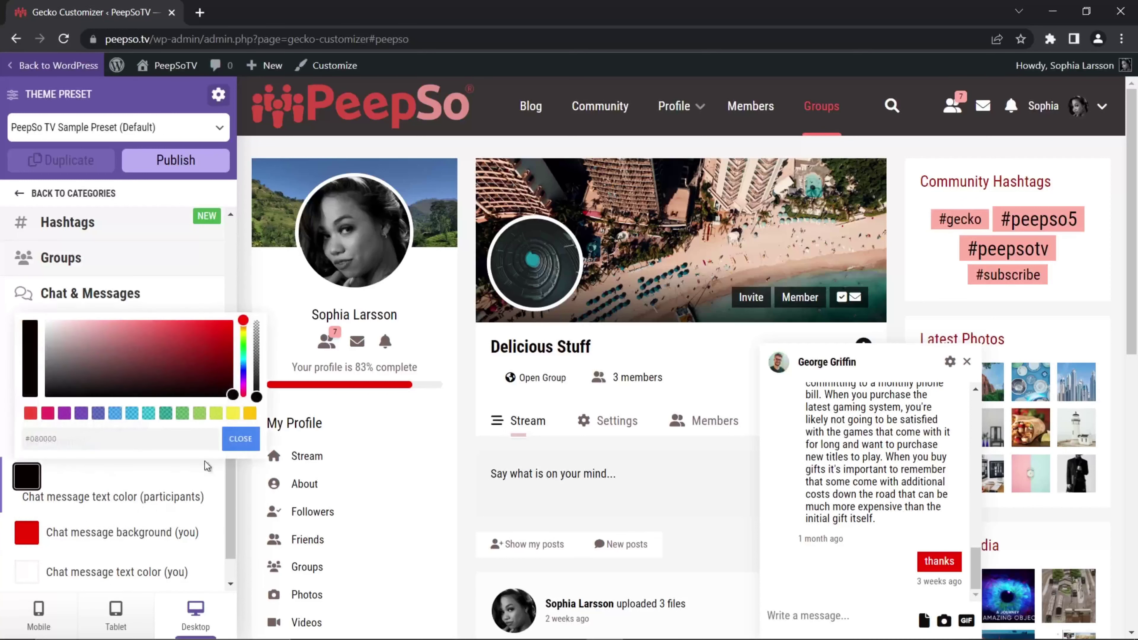
pyautogui.moveTo(135, 358); pyautogui.dragTo(230, 393)
pyautogui.click(156, 530)
# Set the background of your own chat messages to dark blue rgba(13, 66, 109, 0.749).
pyautogui.scroll(-1, 148, 477)
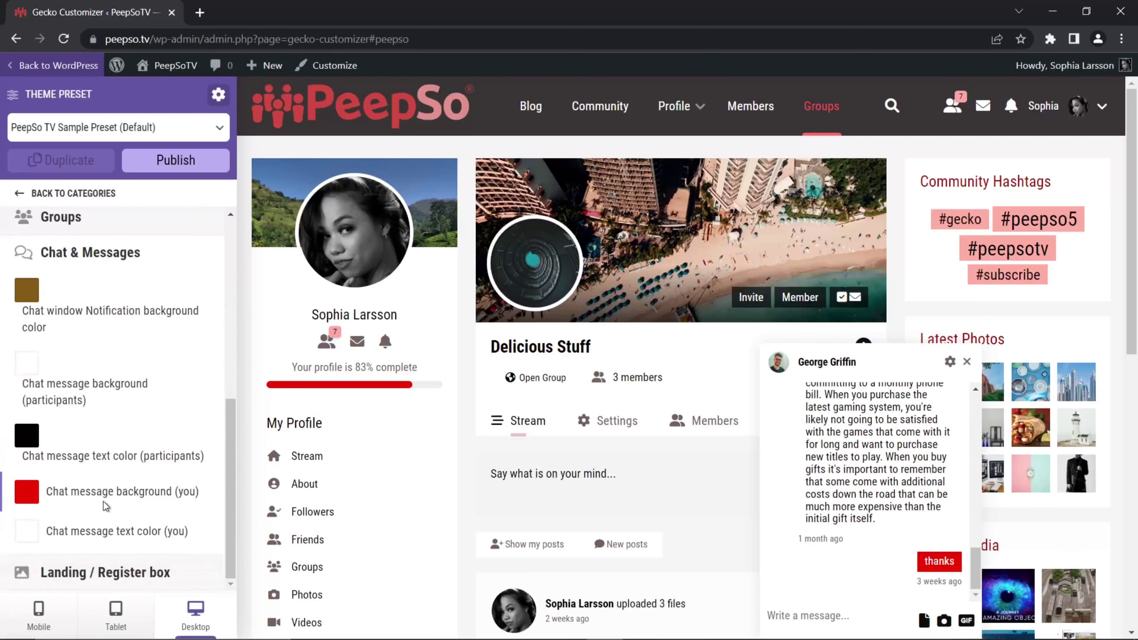
pyautogui.click(28, 492)
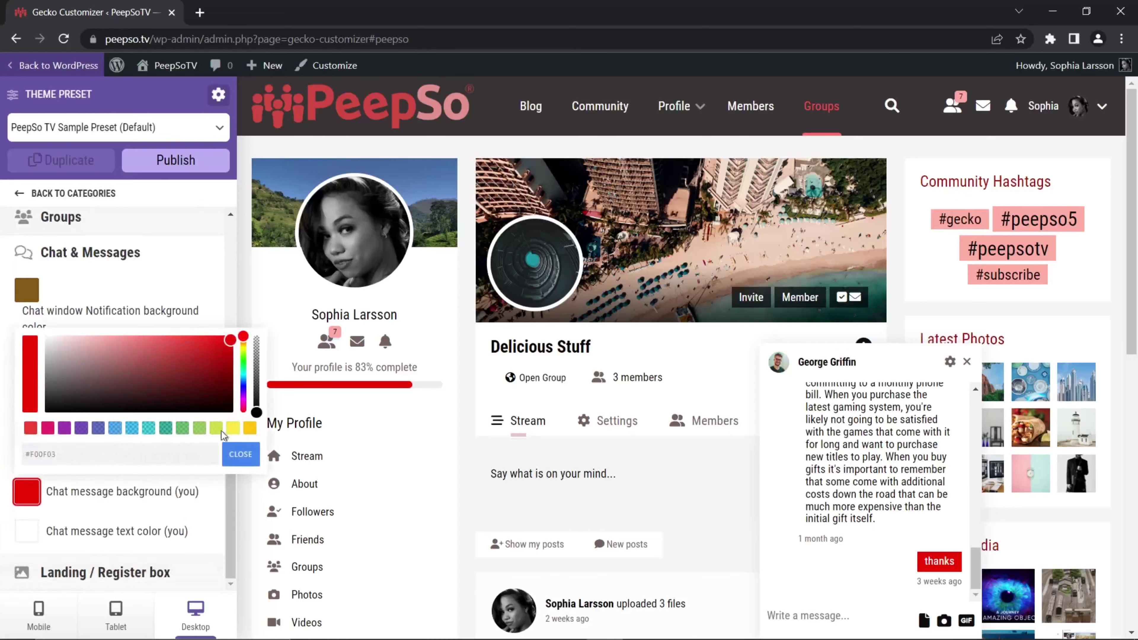
pyautogui.click(115, 429)
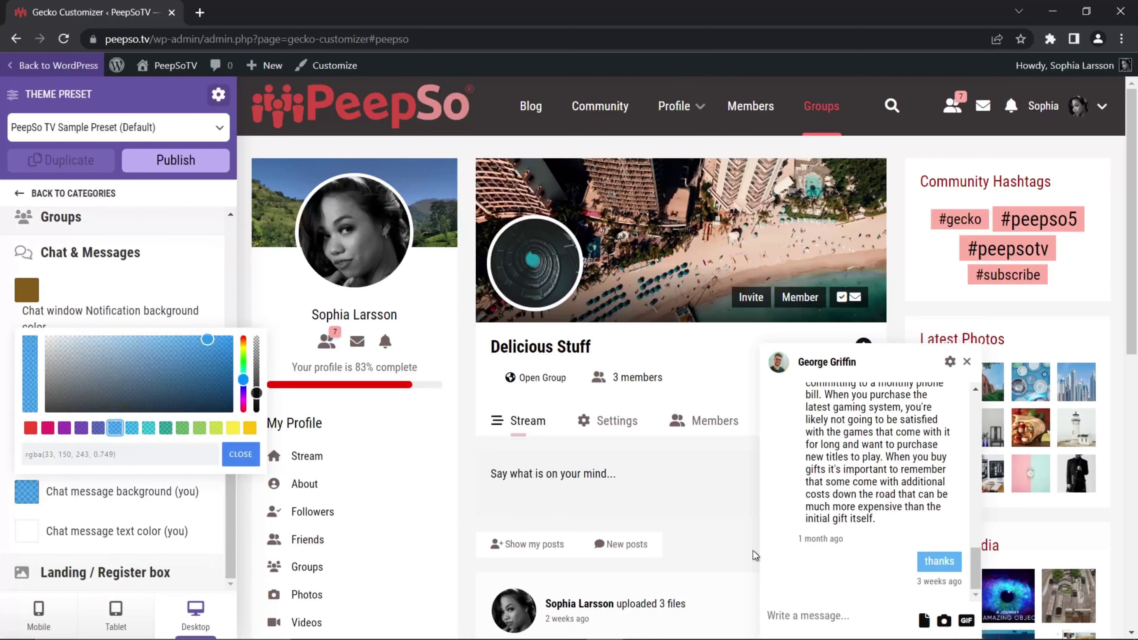
pyautogui.moveTo(207, 343); pyautogui.dragTo(210, 380)
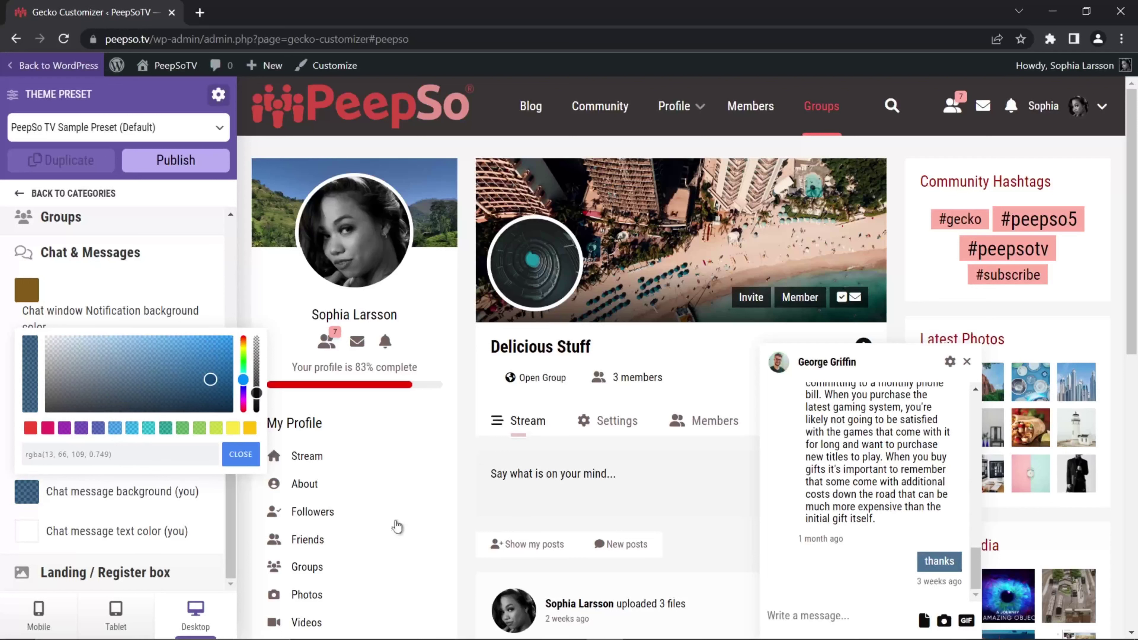
pyautogui.click(126, 518)
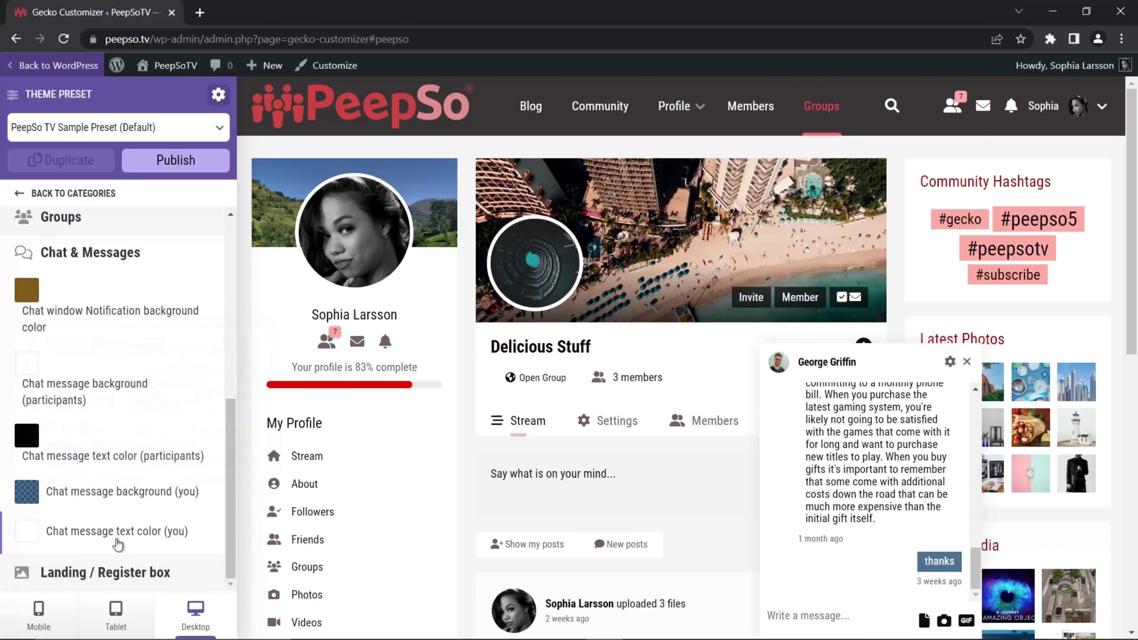
# Set the text color of your own chat messages to dusty pink #C09393 and close the chat window in the preview.
pyautogui.click(136, 540)
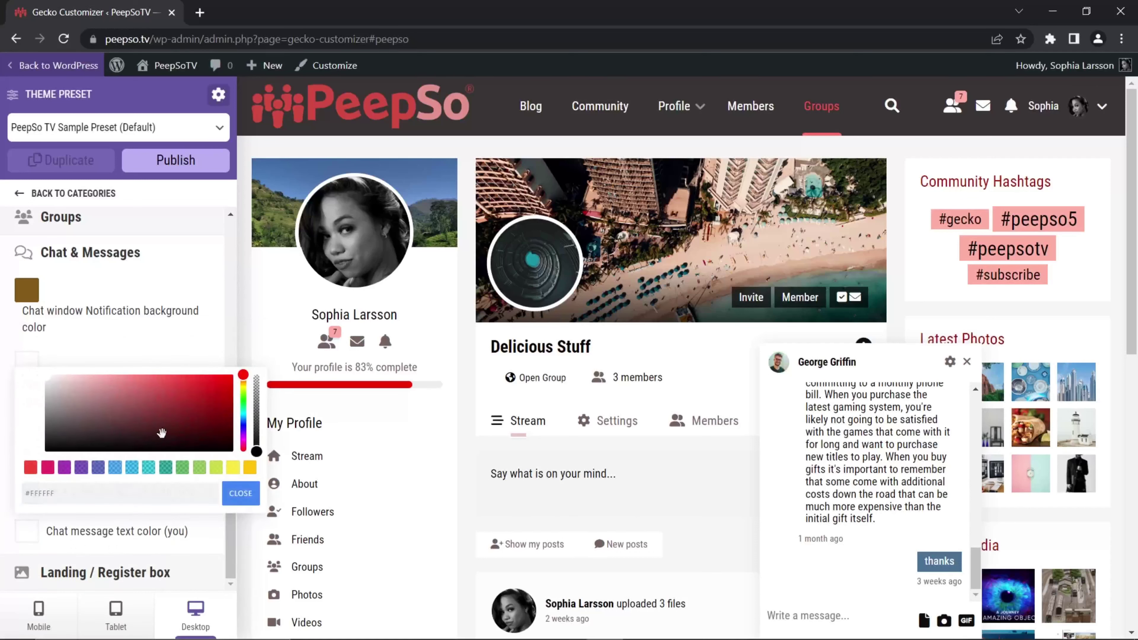
pyautogui.moveTo(162, 433); pyautogui.dragTo(89, 393)
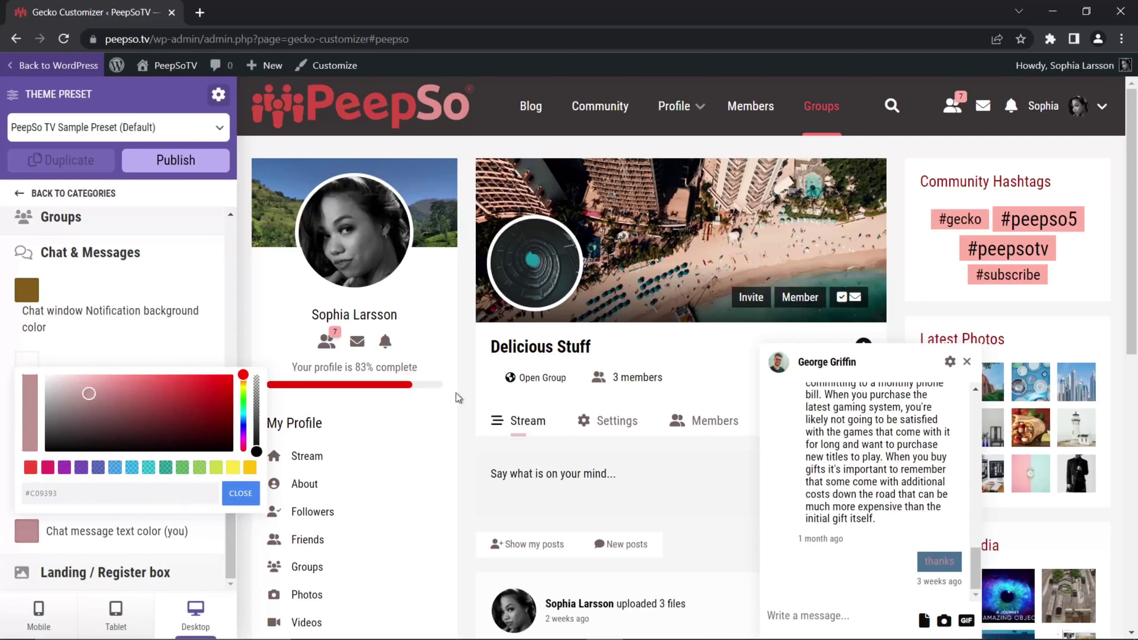
pyautogui.click(967, 362)
# Open the Landing / Register box settings and review the available landing image options.
pyautogui.scroll(7, 230, 318)
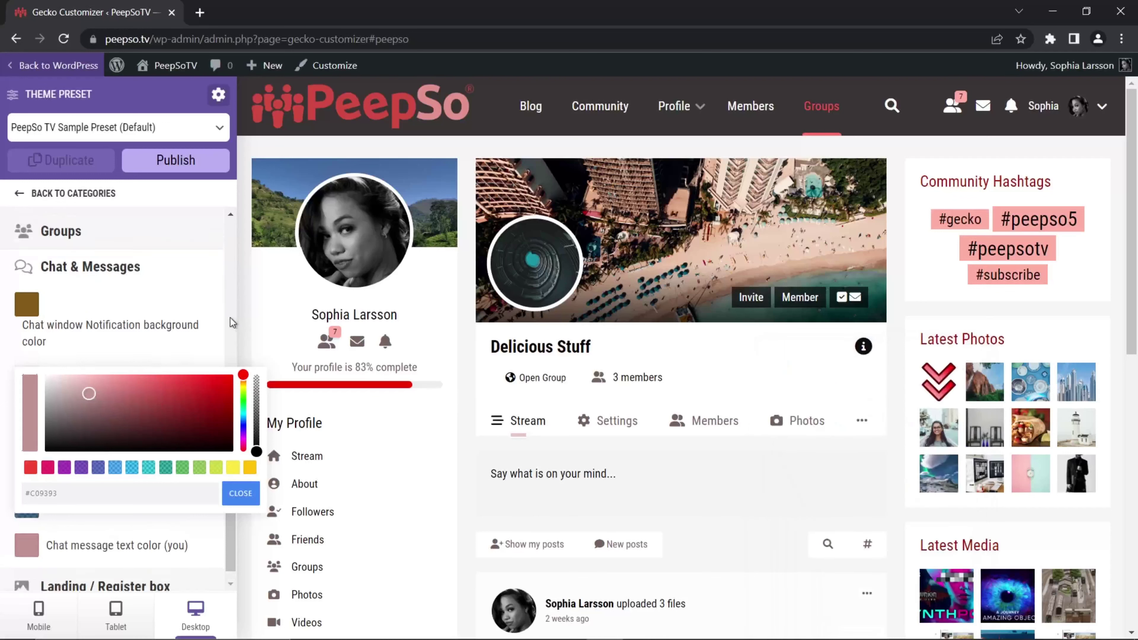
pyautogui.scroll(-3, 97, 389)
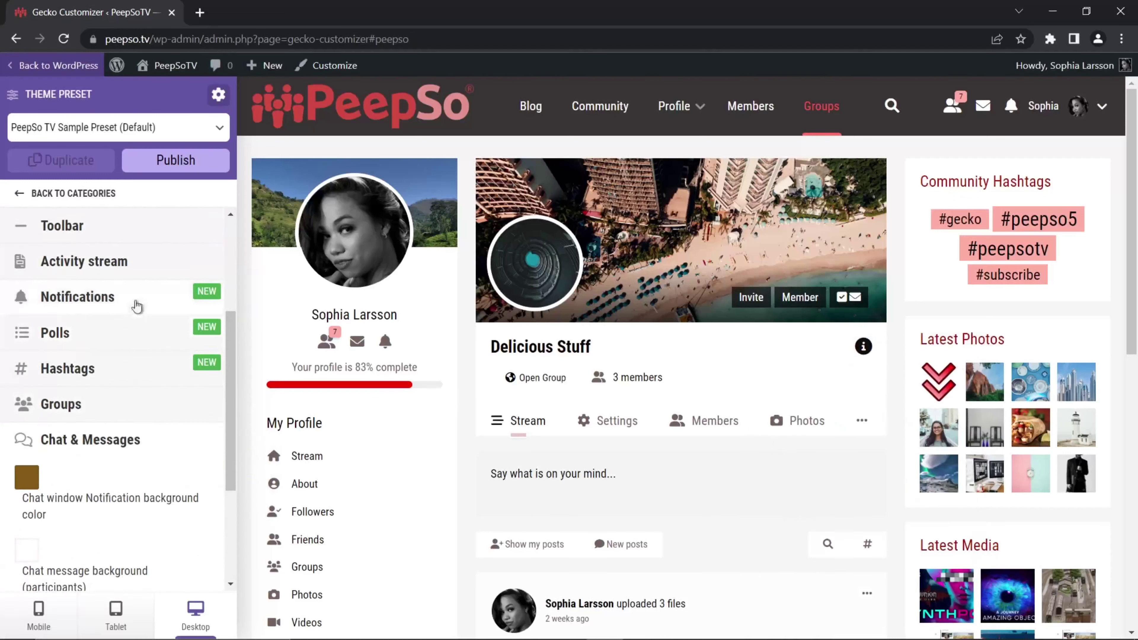
pyautogui.scroll(-1, 105, 441)
pyautogui.scroll(-4, 104, 442)
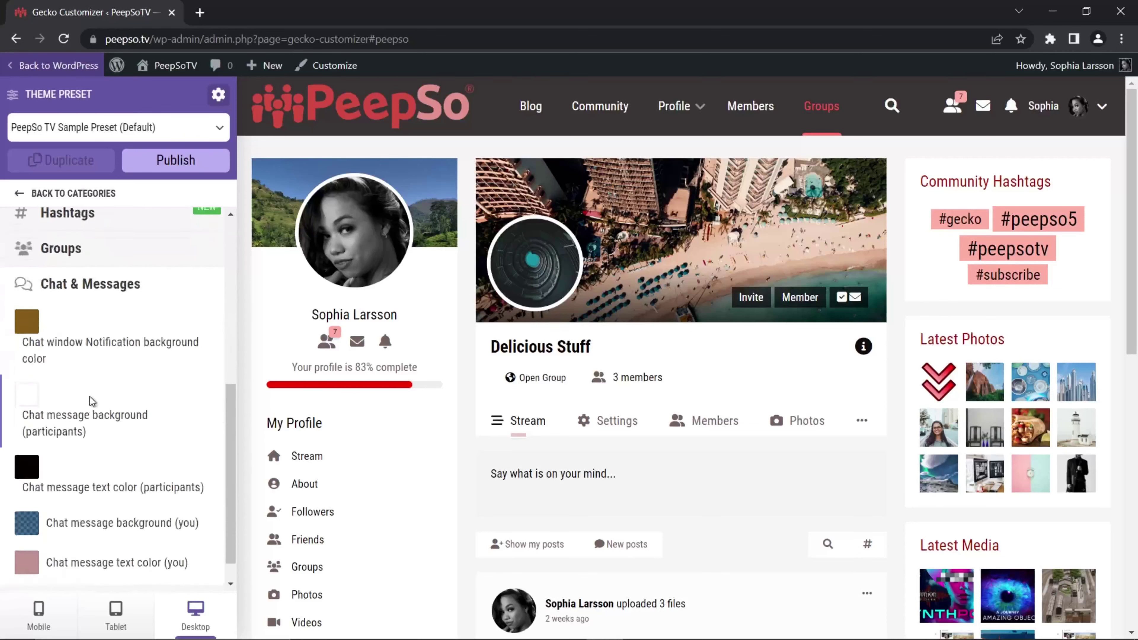
pyautogui.scroll(1, 50, 359)
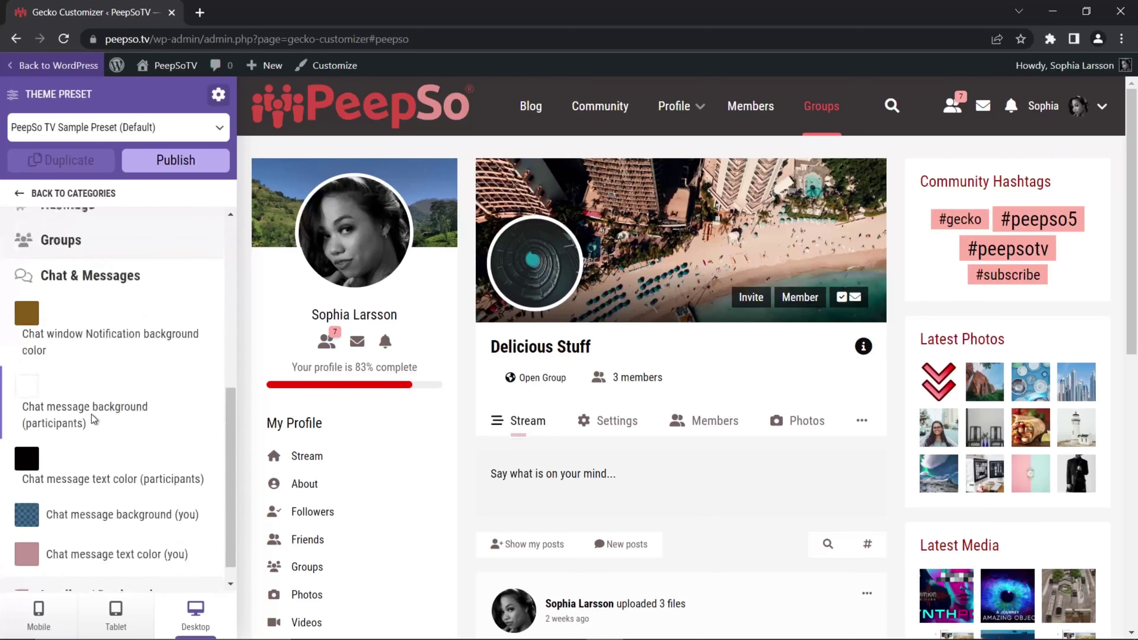
pyautogui.scroll(-1, 58, 494)
pyautogui.click(60, 578)
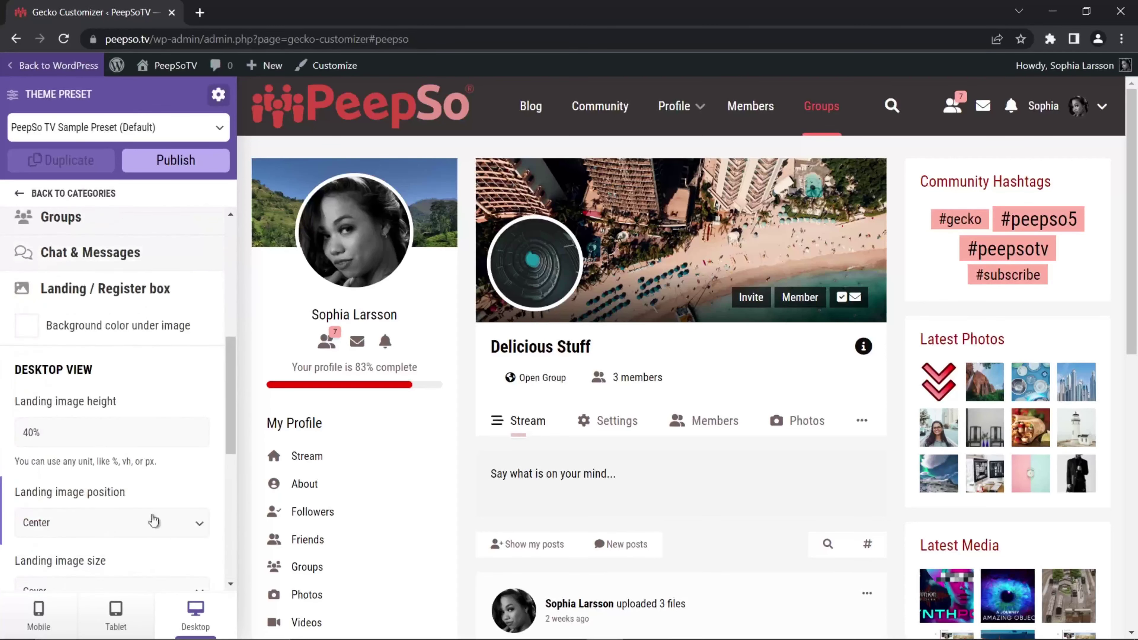
pyautogui.scroll(-10, 162, 387)
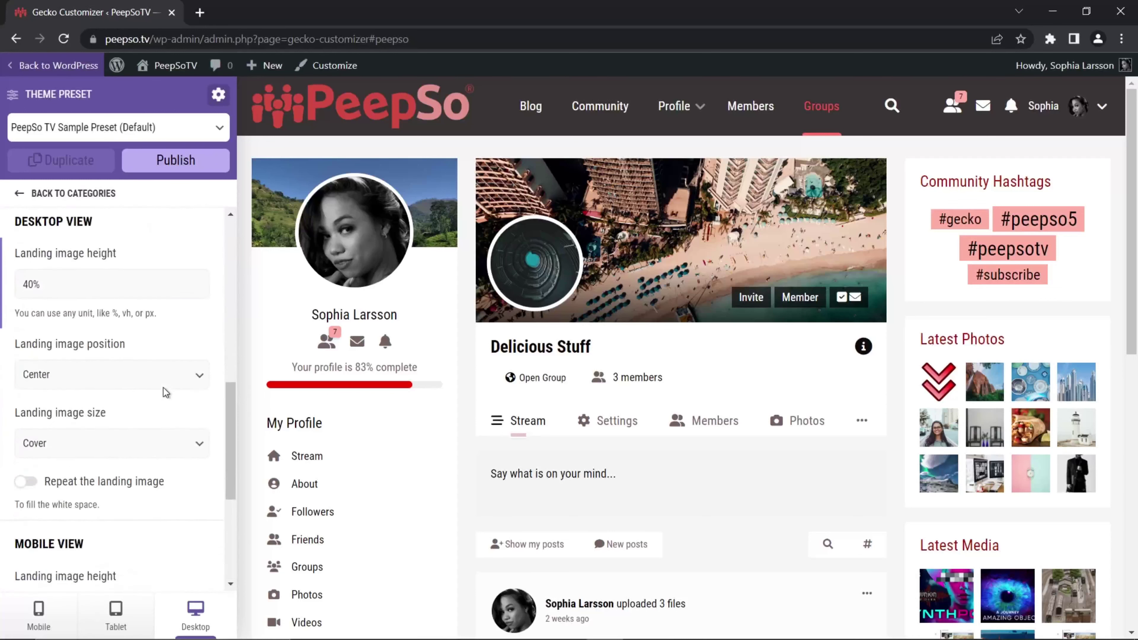
pyautogui.scroll(9, 157, 398)
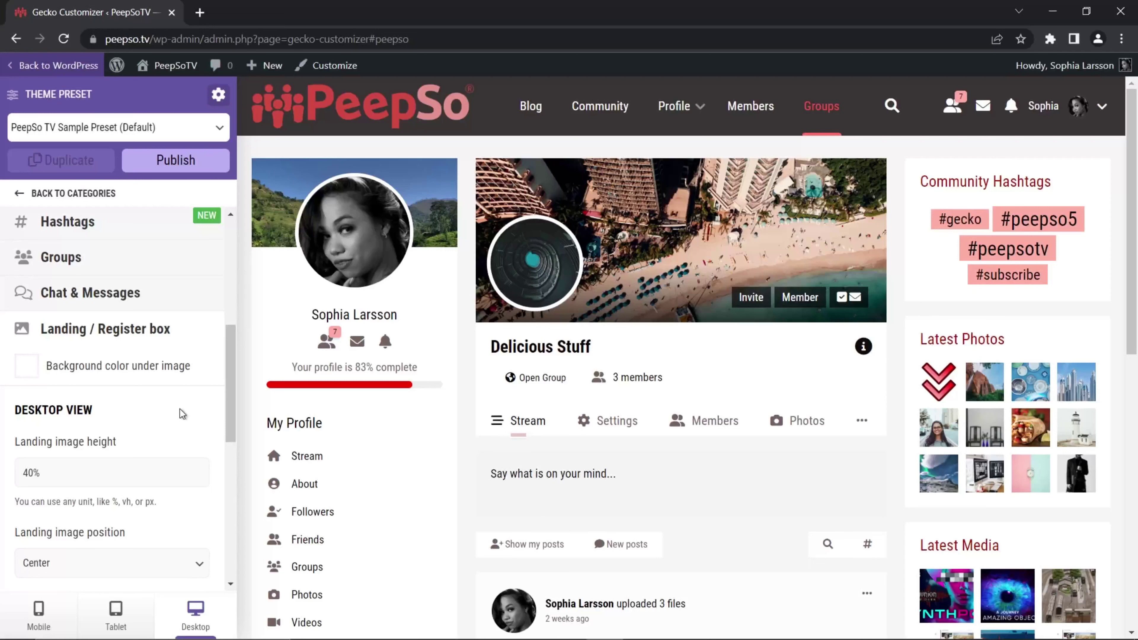
# Open a Chrome incognito window and bring up the logged-out peepso.tv community page with the landing image.
pyautogui.click(1121, 39)
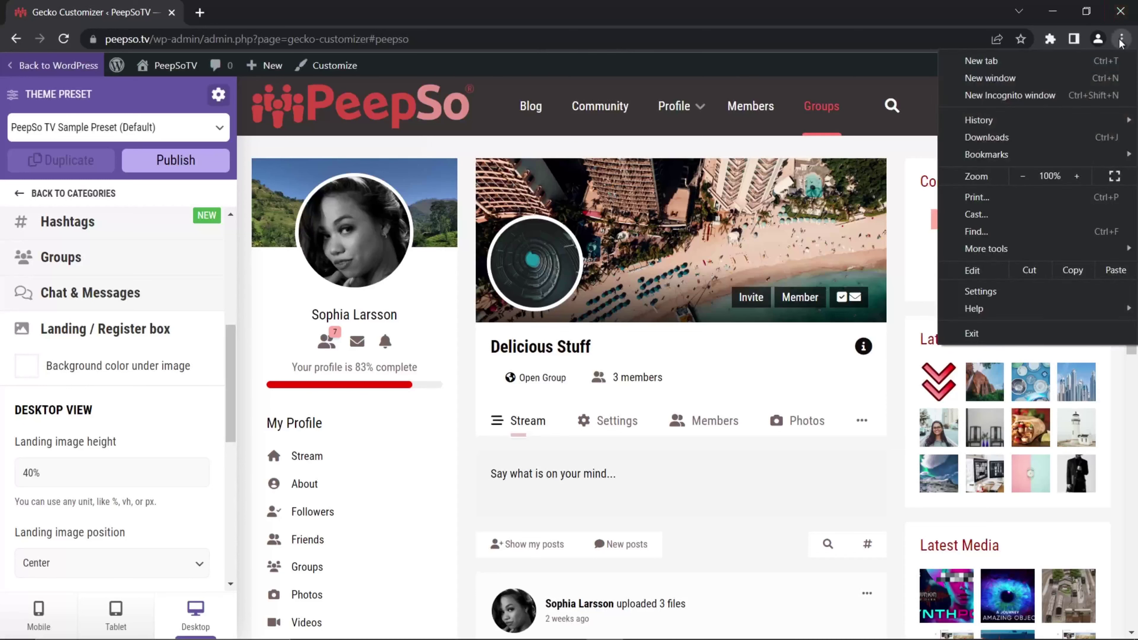
pyautogui.click(1007, 95)
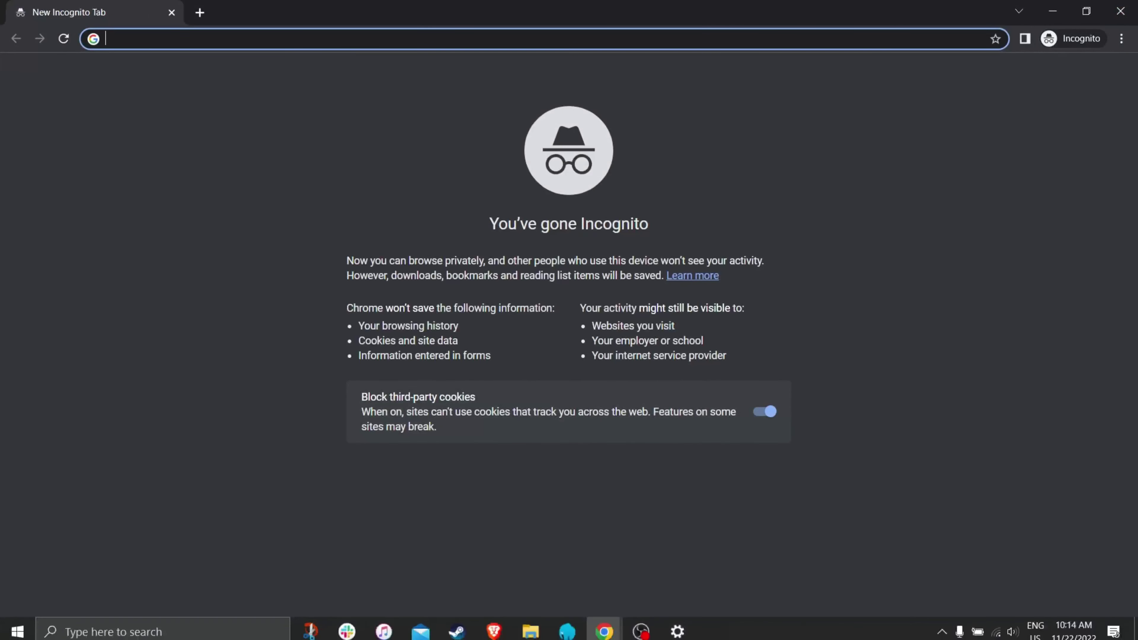
pyautogui.moveTo(604, 626)
pyautogui.click(562, 574)
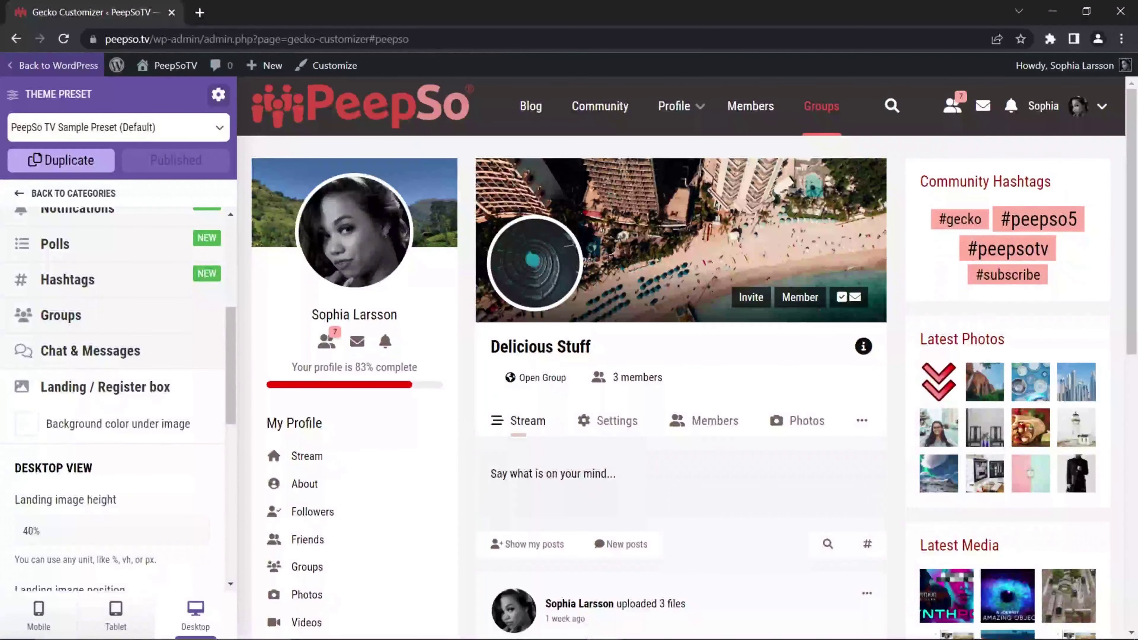
pyautogui.moveTo(604, 626)
pyautogui.click(663, 560)
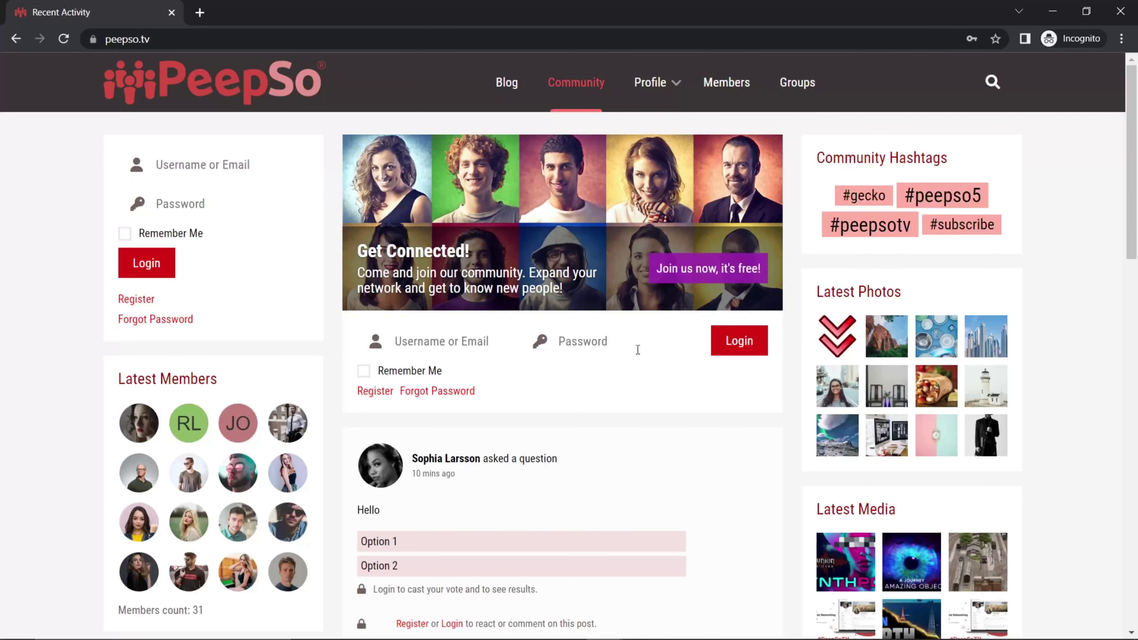
# Return to the Gecko customizer window, set the desktop landing image height to 200% and publish the preset.
pyautogui.moveTo(690, 628)
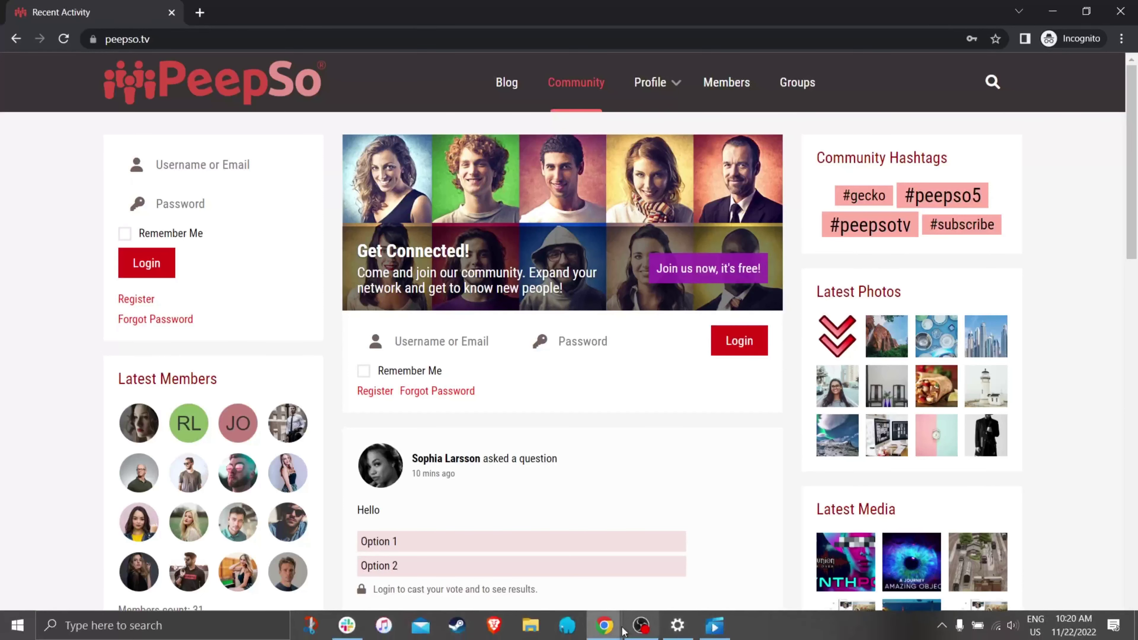
pyautogui.click(604, 625)
pyautogui.click(515, 561)
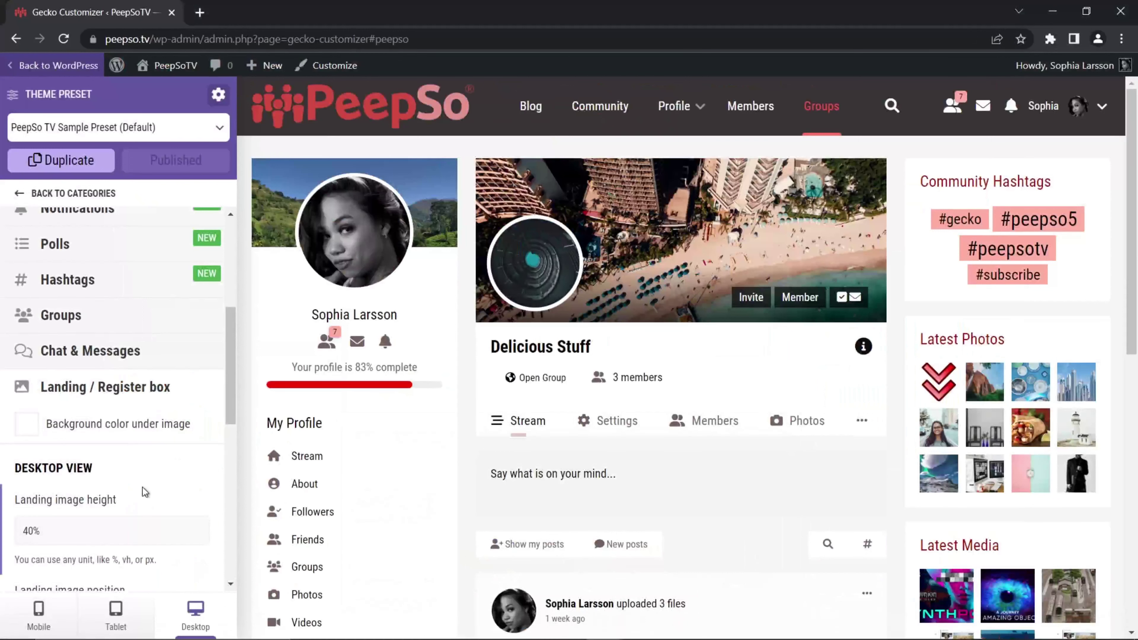
pyautogui.scroll(-2, 144, 491)
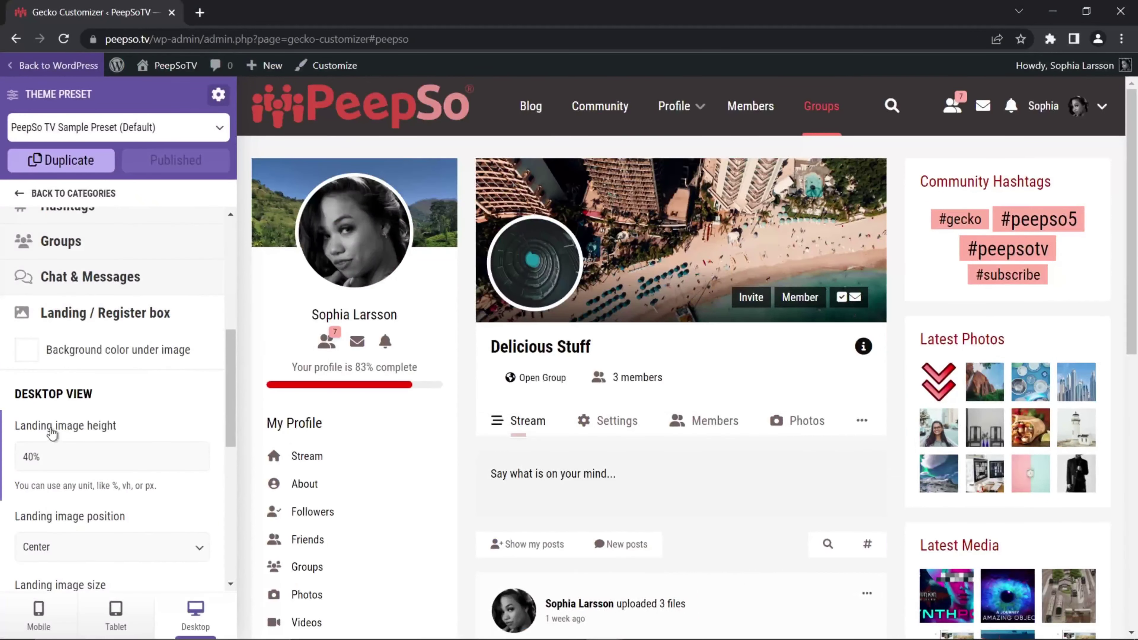
pyautogui.moveTo(35, 454); pyautogui.dragTo(19, 455)
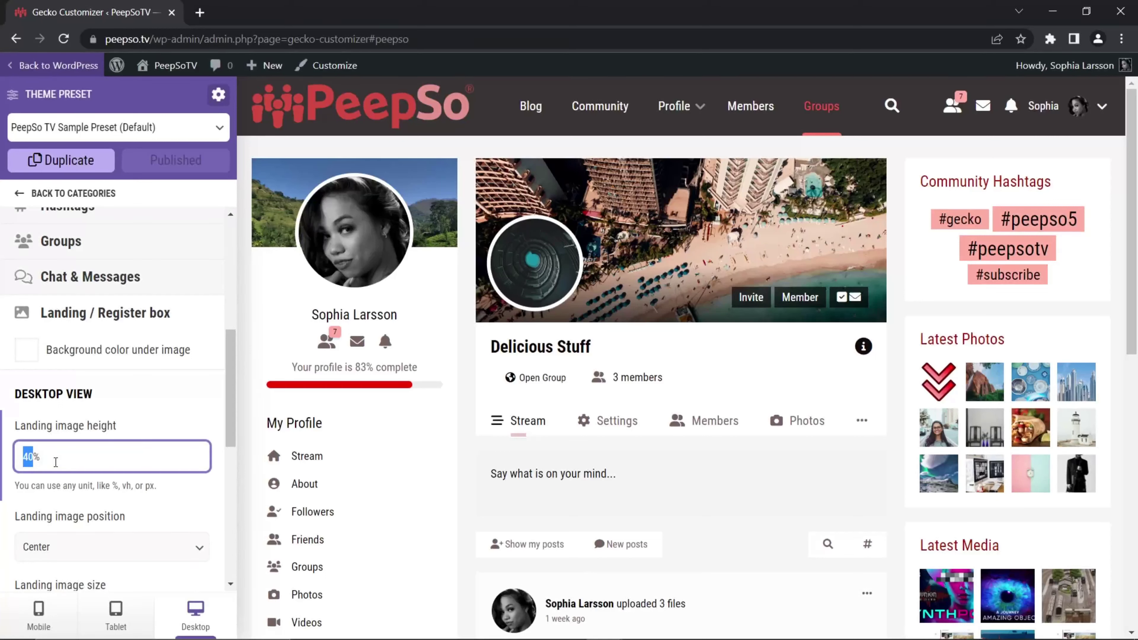
pyautogui.write('20')
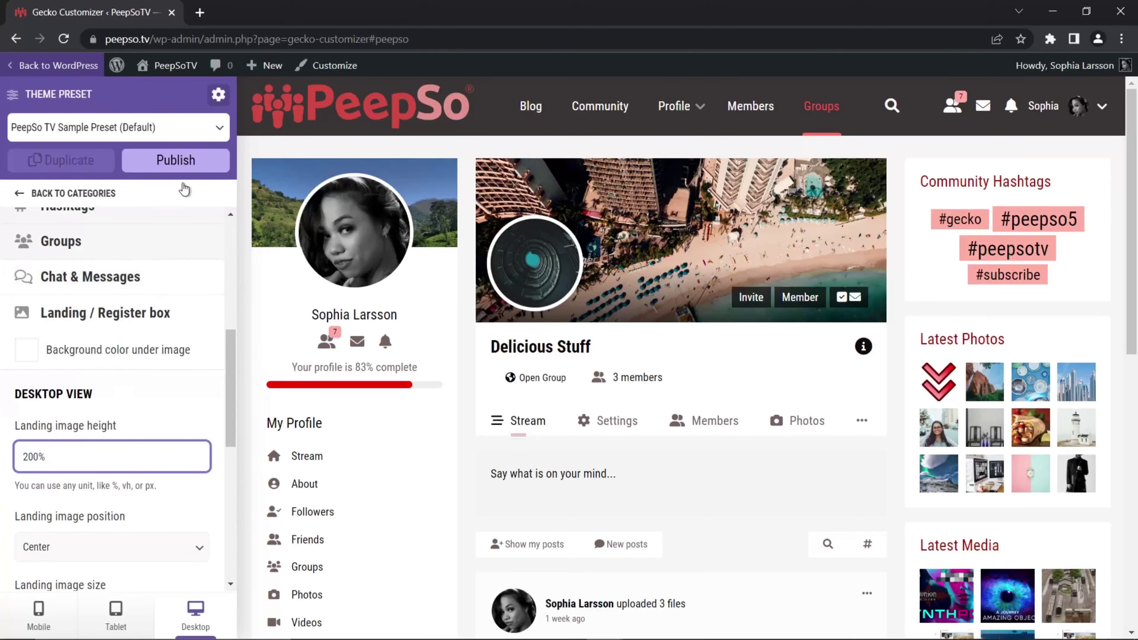
pyautogui.click(186, 163)
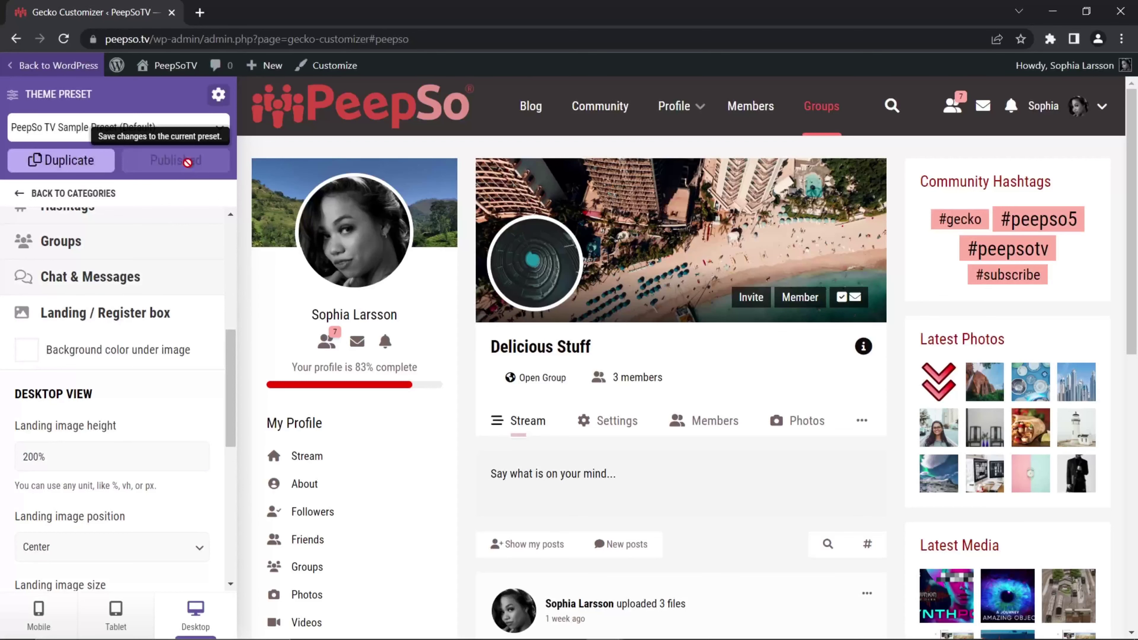
# Reload the logged-out community page in the incognito window and examine the landing image at the 200% height.
pyautogui.click(602, 624)
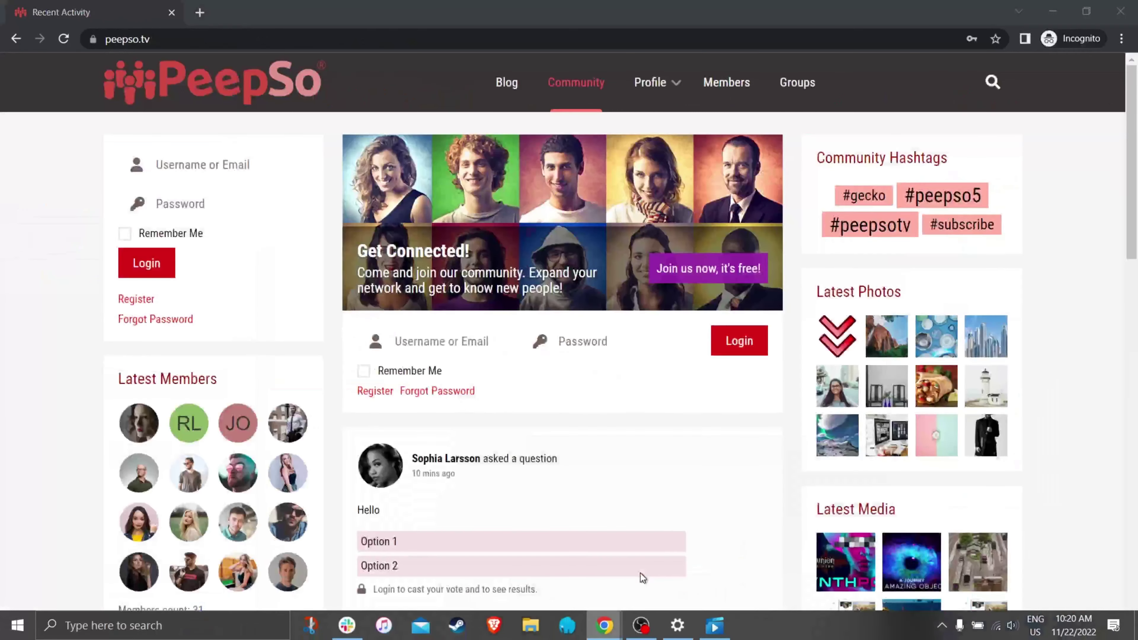
pyautogui.click(63, 39)
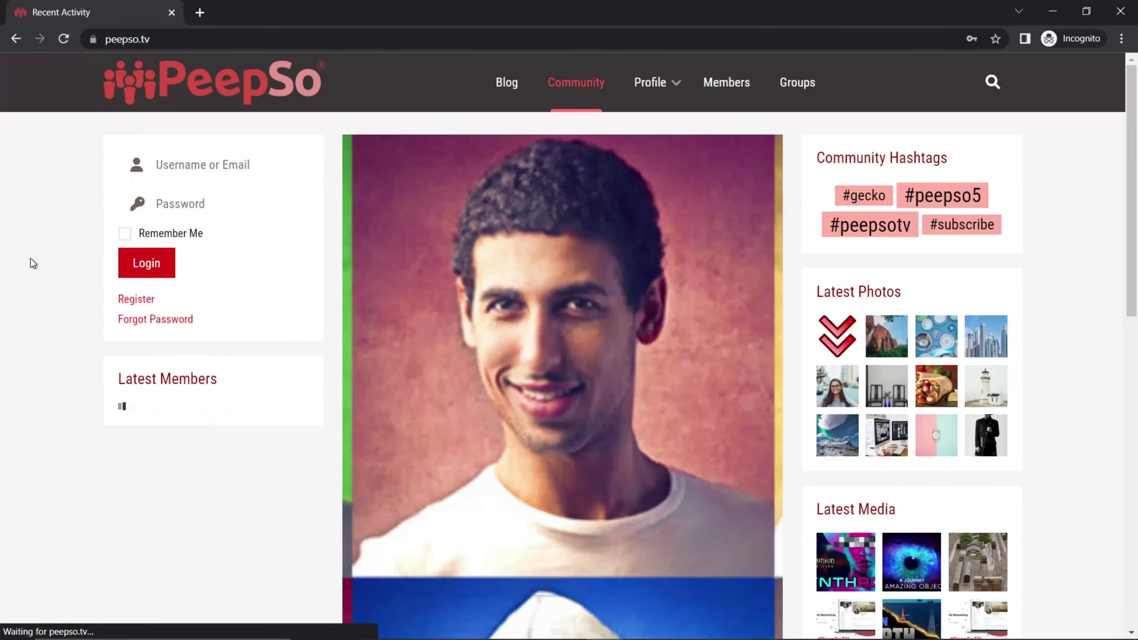
pyautogui.scroll(-15, 548, 372)
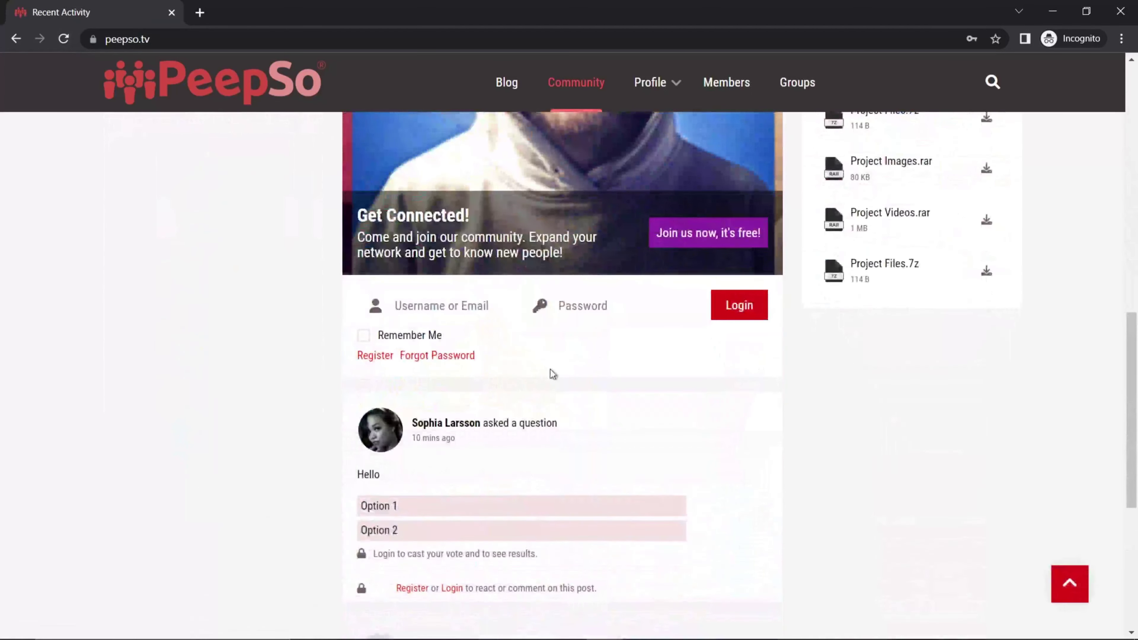
pyautogui.scroll(15, 552, 374)
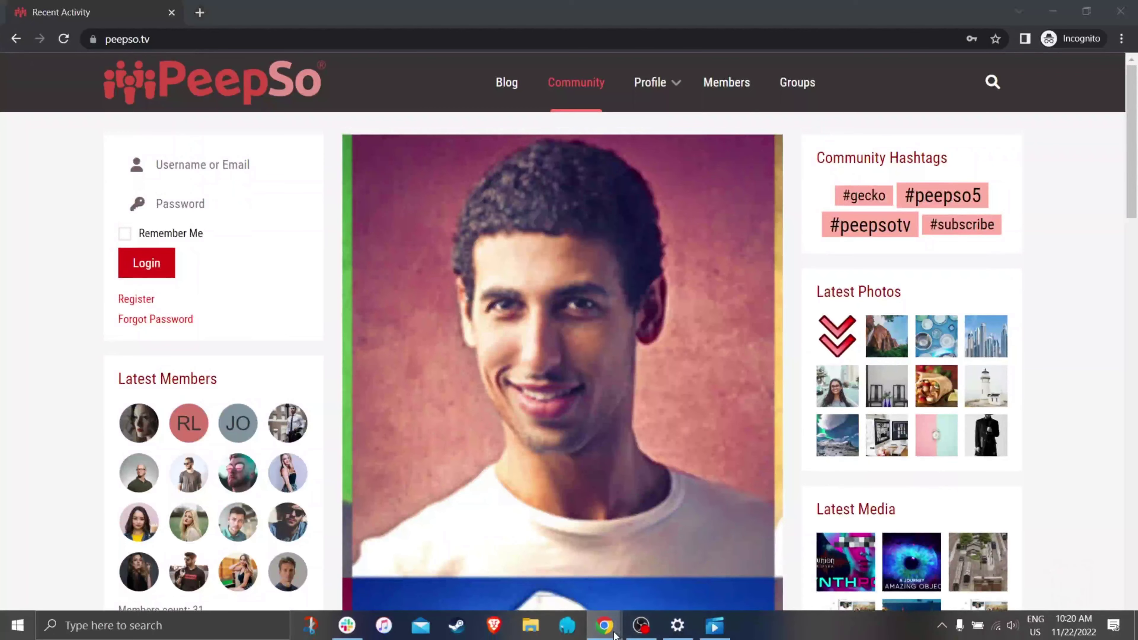
# Switch back to the Gecko customizer window, set the desktop landing image height to 50% and publish the preset.
pyautogui.moveTo(604, 630)
pyautogui.click(543, 563)
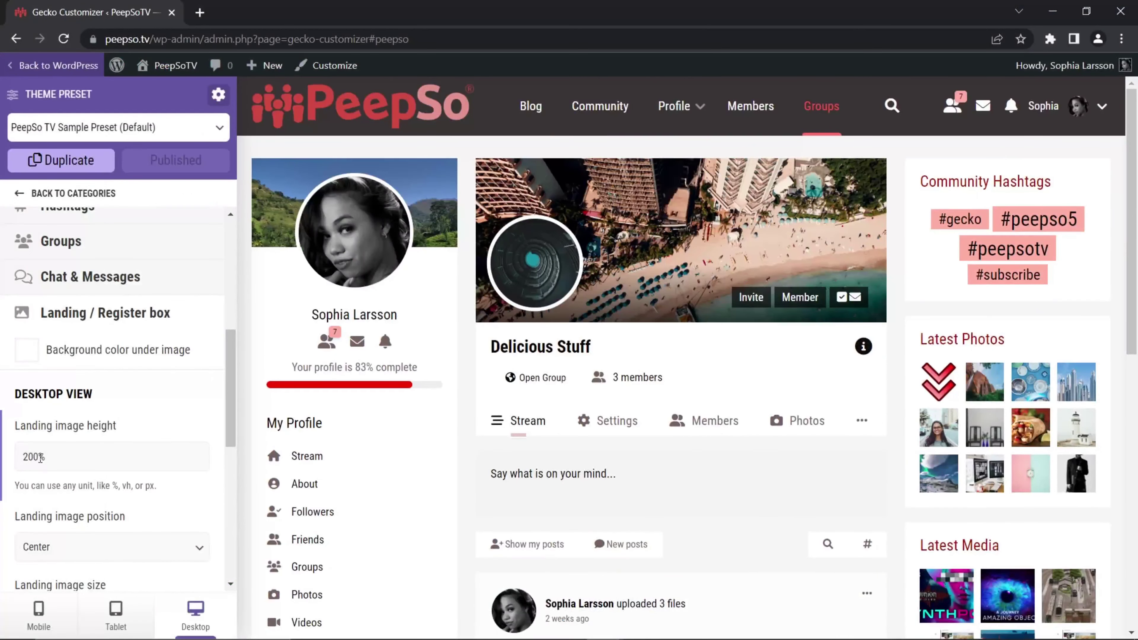
pyautogui.moveTo(40, 457); pyautogui.dragTo(21, 457)
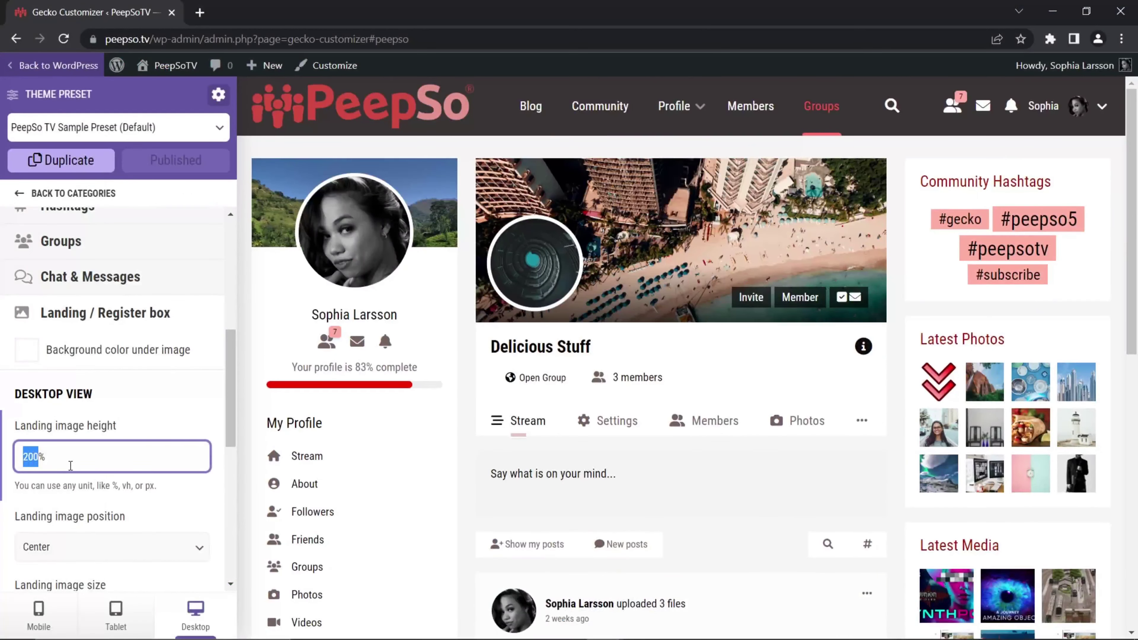
pyautogui.write('5')
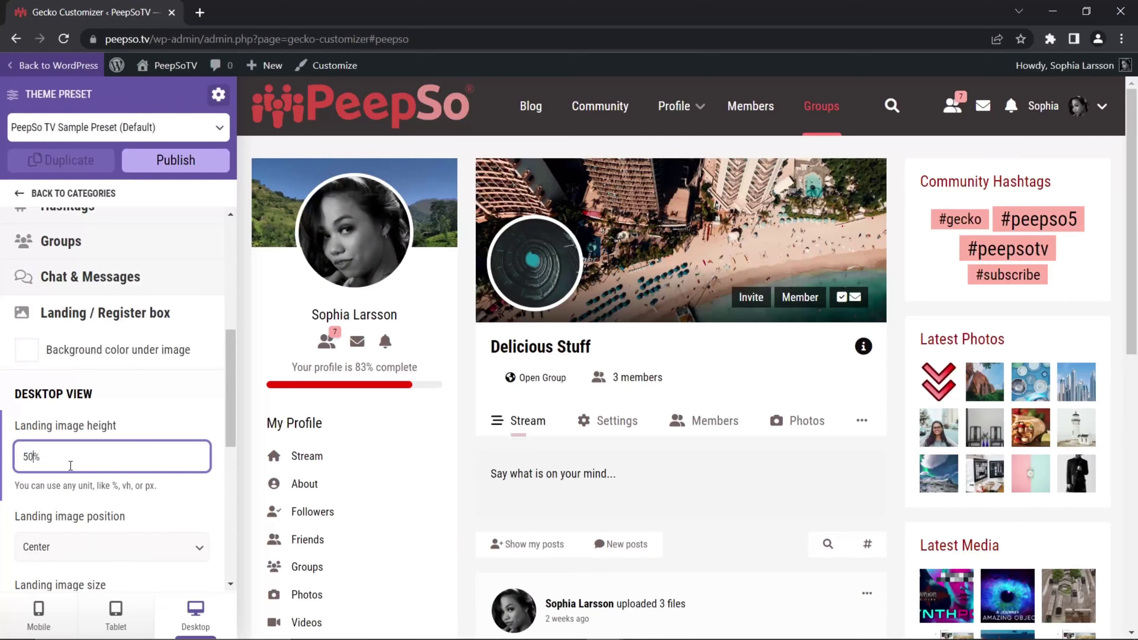
pyautogui.click(175, 160)
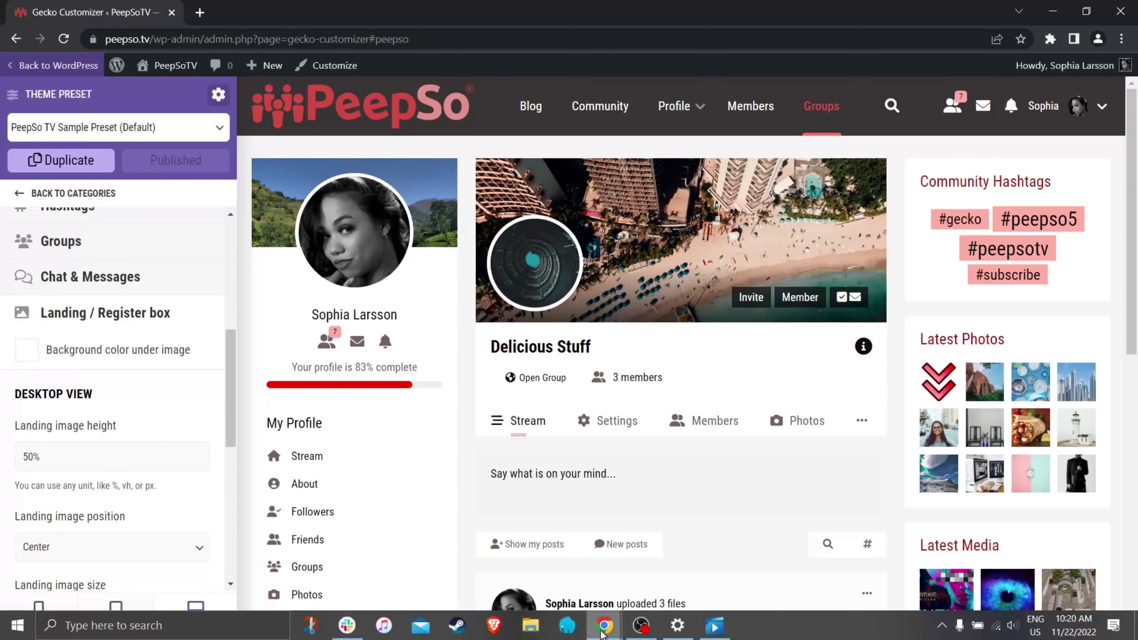
# Reload the community page in the incognito window to check the landing image at the 50% height.
pyautogui.moveTo(605, 626)
pyautogui.click(685, 564)
pyautogui.click(64, 40)
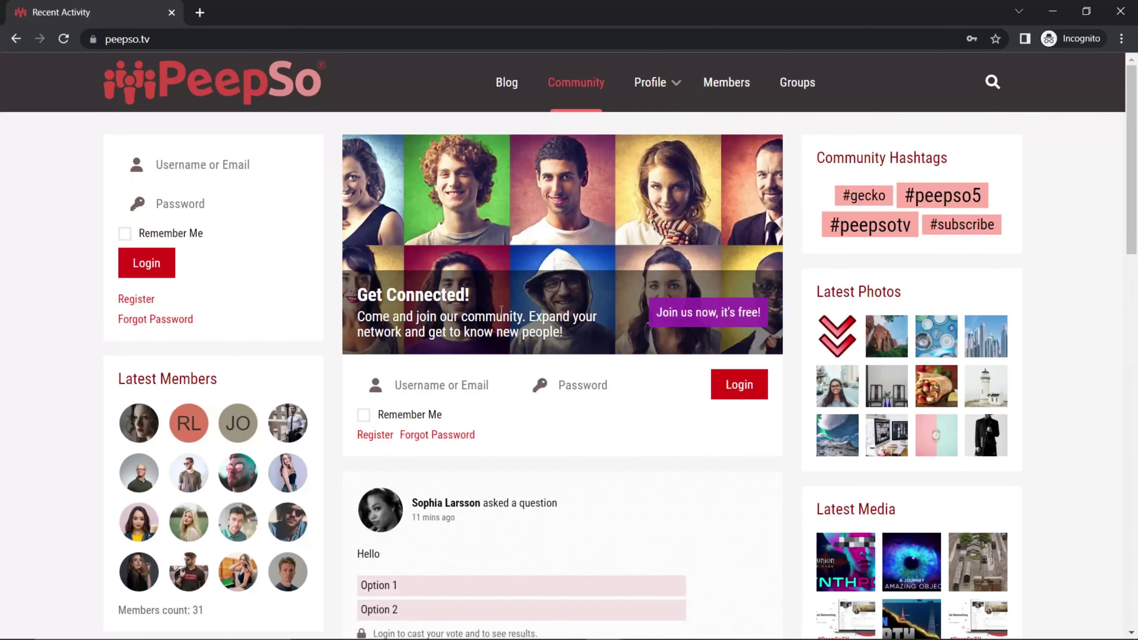
# Return to the Gecko customizer window and set the landing box's background color under the image to near-black.
pyautogui.moveTo(604, 626)
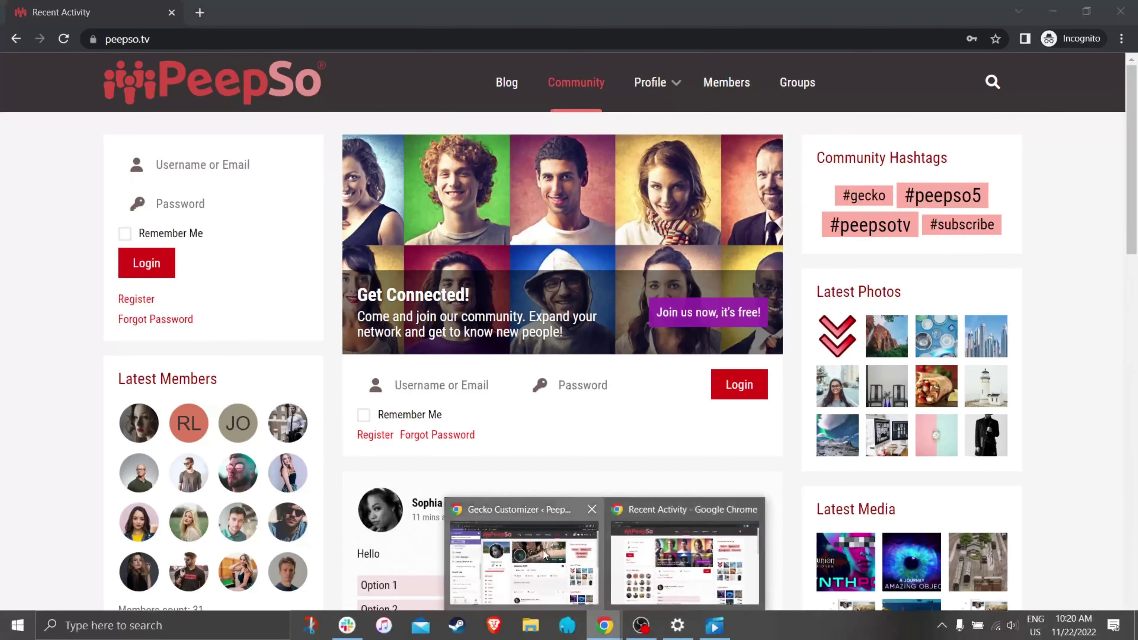
pyautogui.click(546, 555)
pyautogui.scroll(-2, 140, 438)
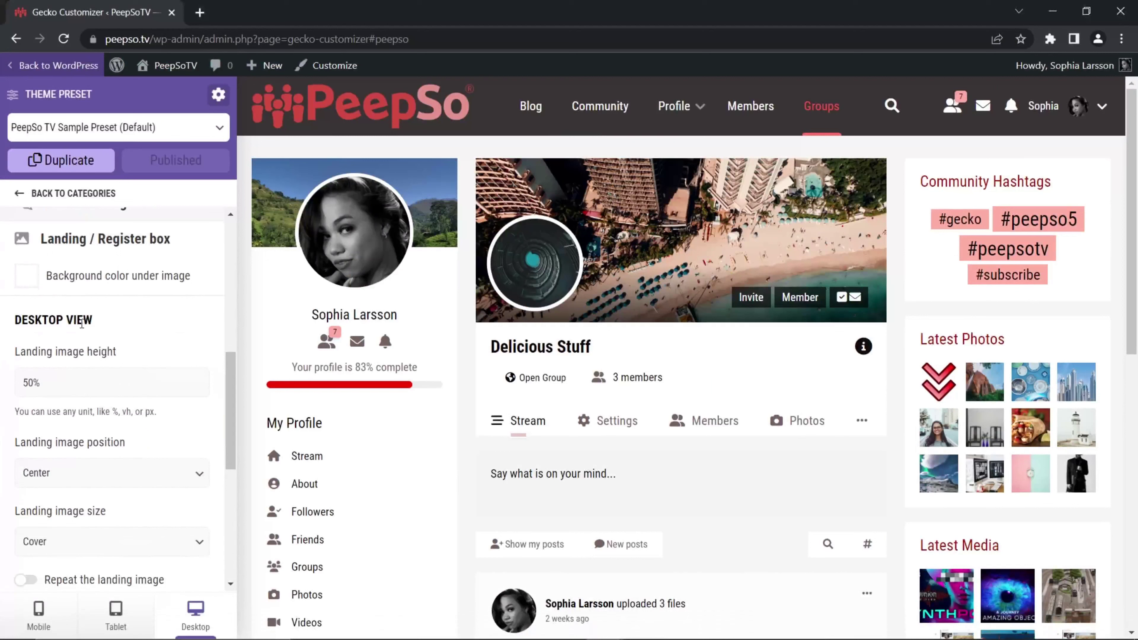
pyautogui.scroll(2, 77, 366)
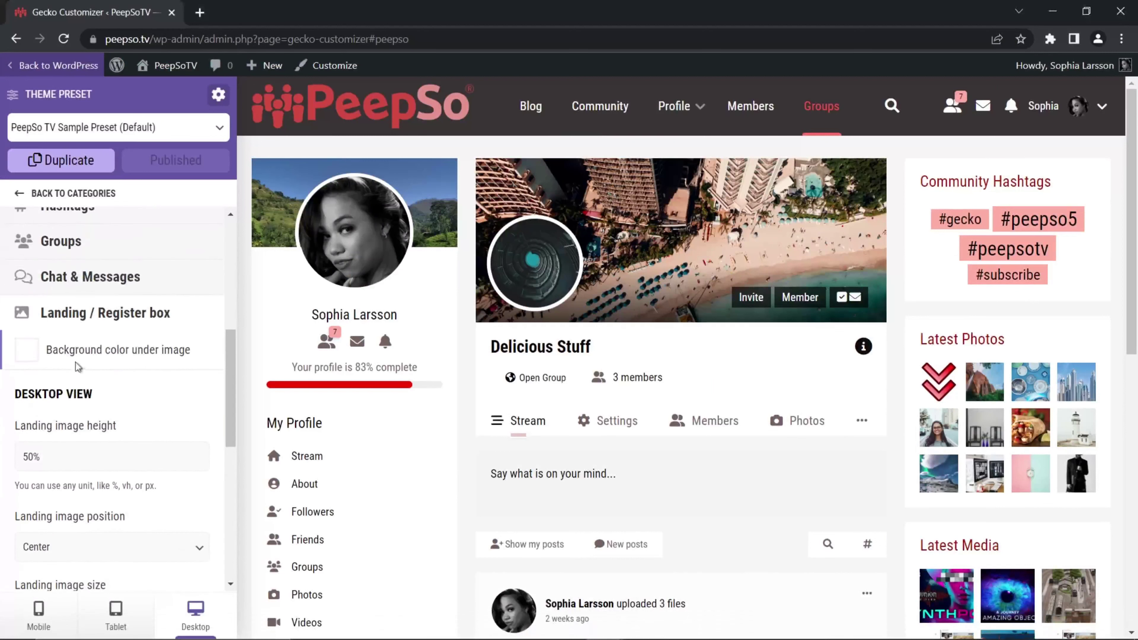
pyautogui.click(27, 353)
pyautogui.moveTo(50, 392)
pyautogui.mouseDown()
pyautogui.moveTo(76, 432)
pyautogui.moveTo(47, 450)
pyautogui.mouseUp()
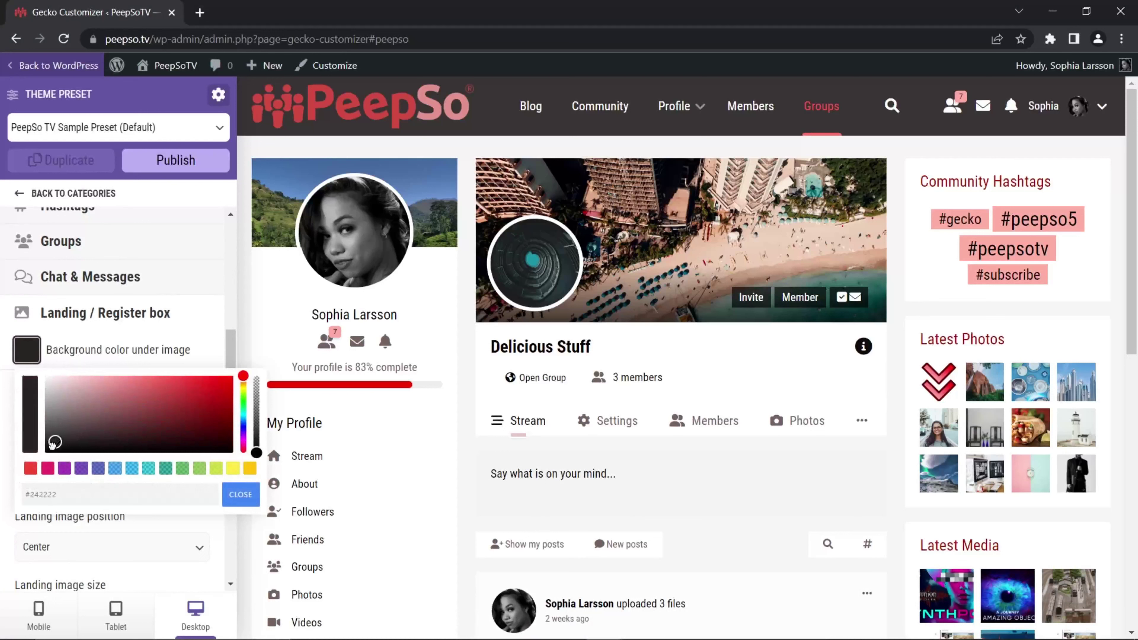
pyautogui.click(241, 495)
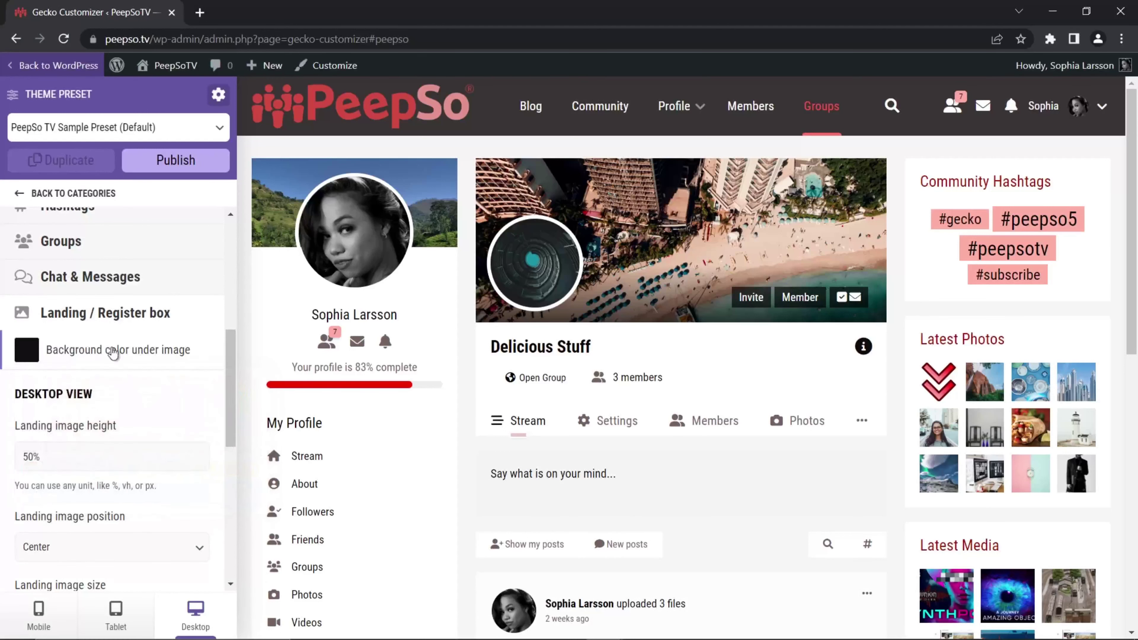
# Set the landing image position for the desktop view to Top.
pyautogui.scroll(-3, 149, 360)
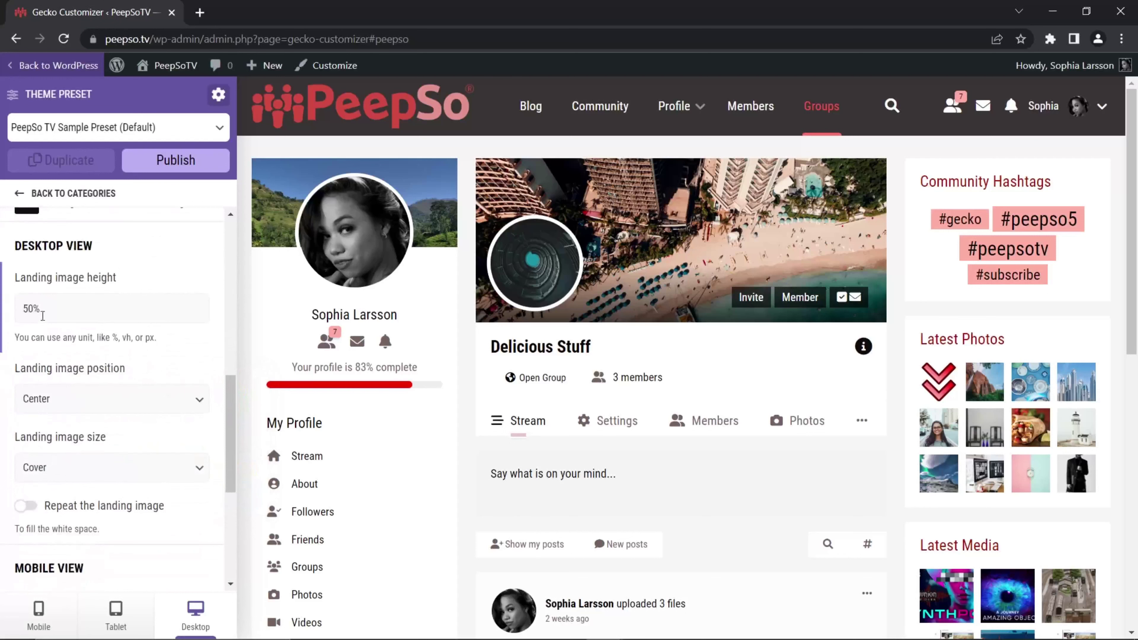
pyautogui.click(196, 400)
pyautogui.click(57, 424)
pyautogui.press('Down')
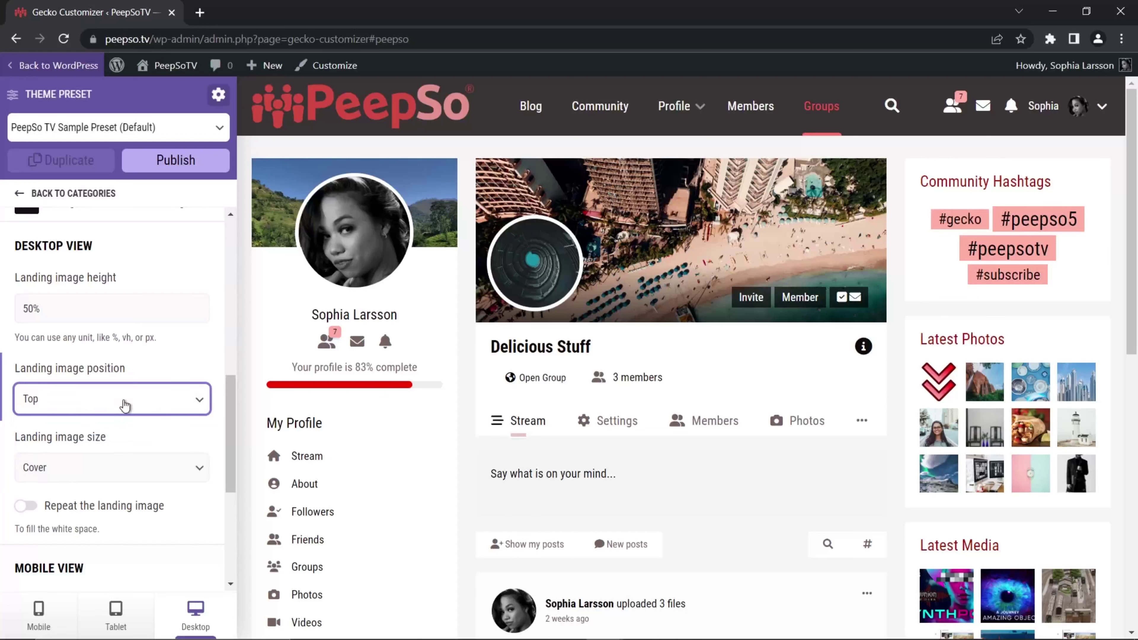
# Try the Contain size for the desktop landing image, set it to Auto instead, and enable repeating the landing image.
pyautogui.click(119, 468)
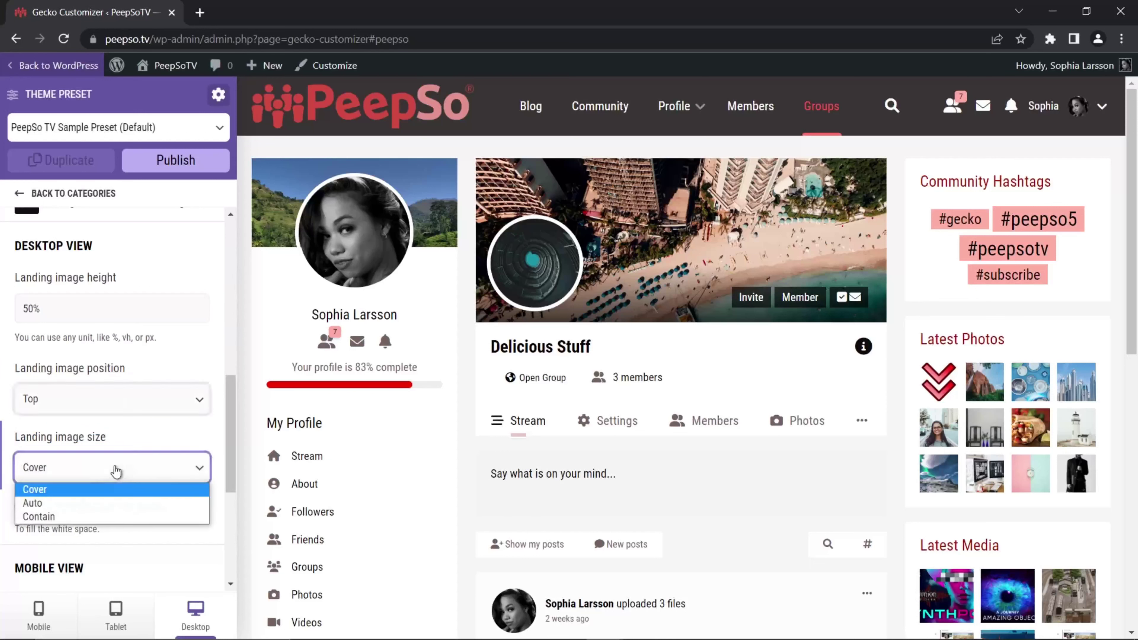
pyautogui.click(40, 517)
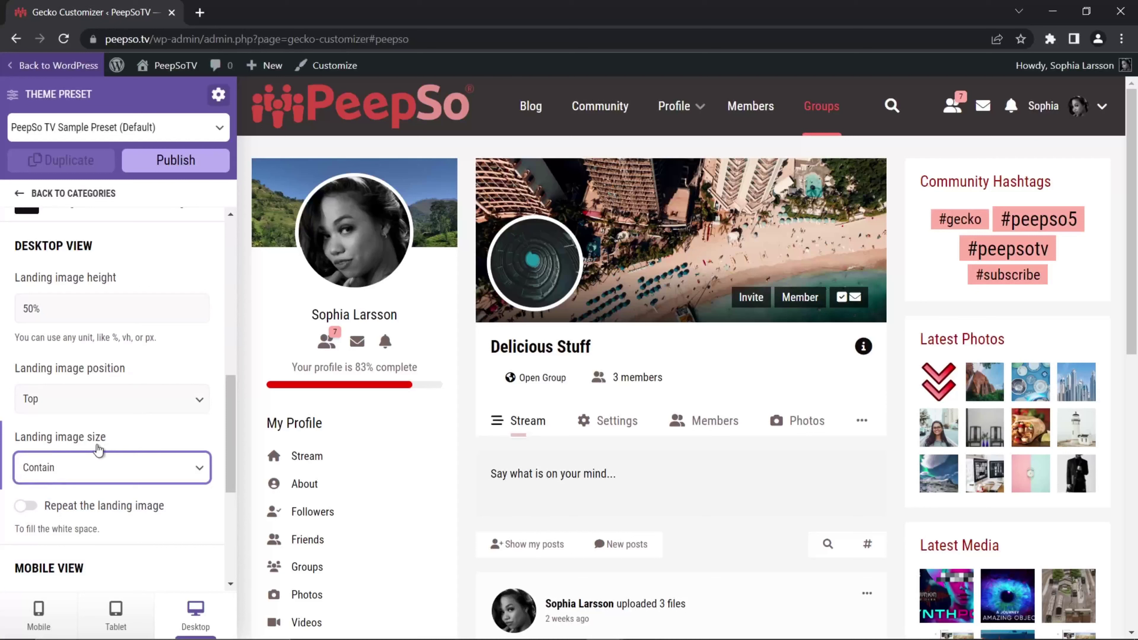
pyautogui.click(78, 476)
pyautogui.click(41, 503)
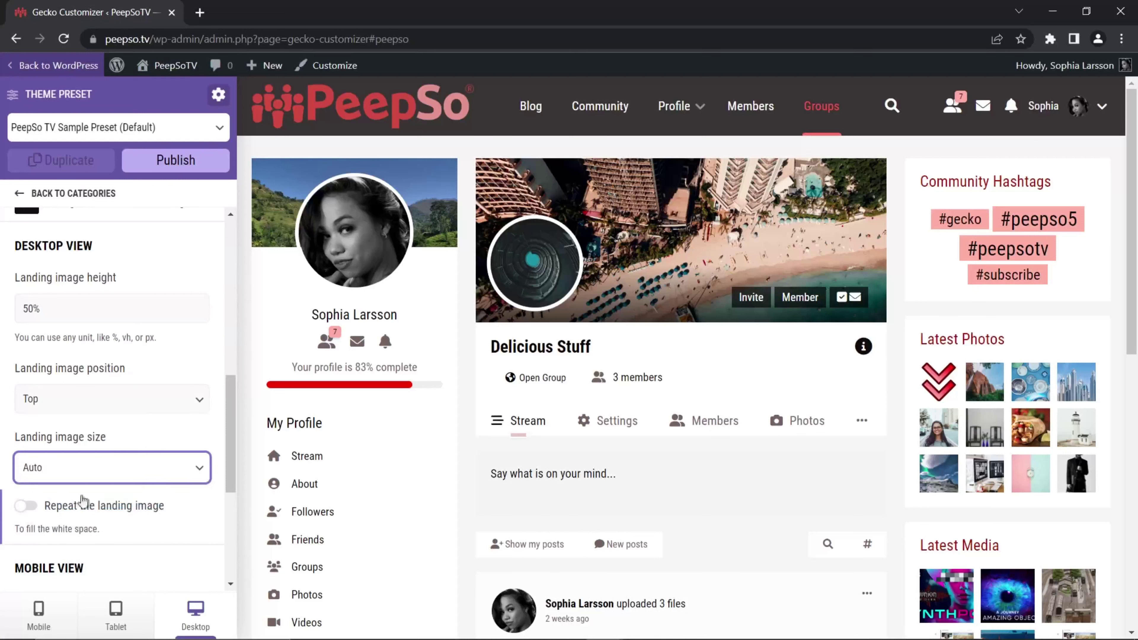
pyautogui.click(80, 506)
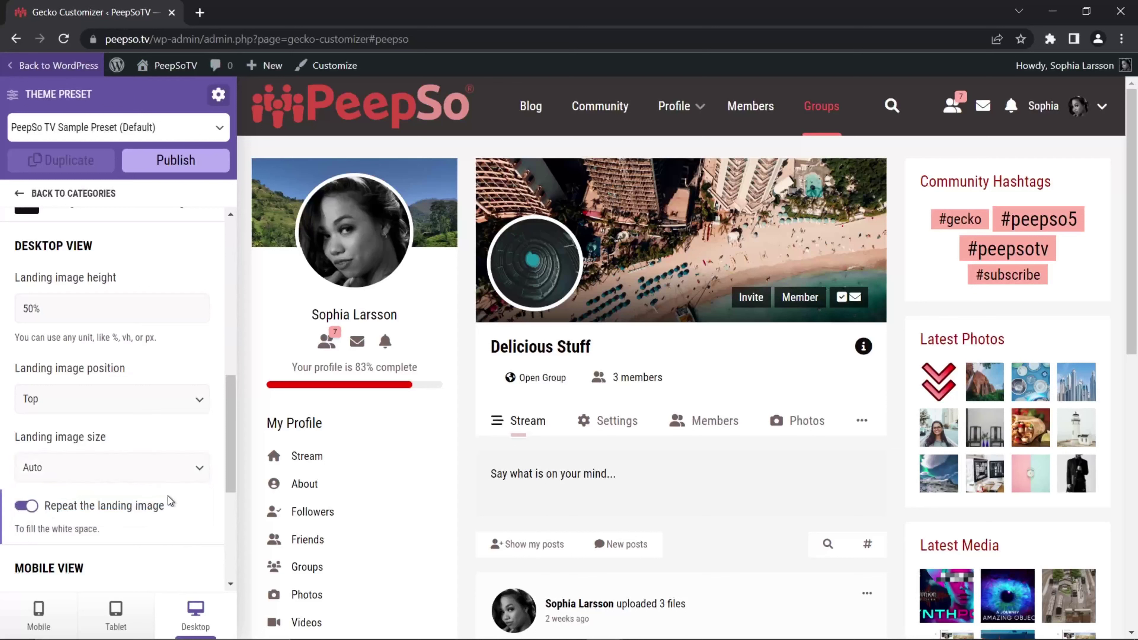
# Set the desktop landing image height to 100% and publish the preset.
pyautogui.scroll(2, 134, 399)
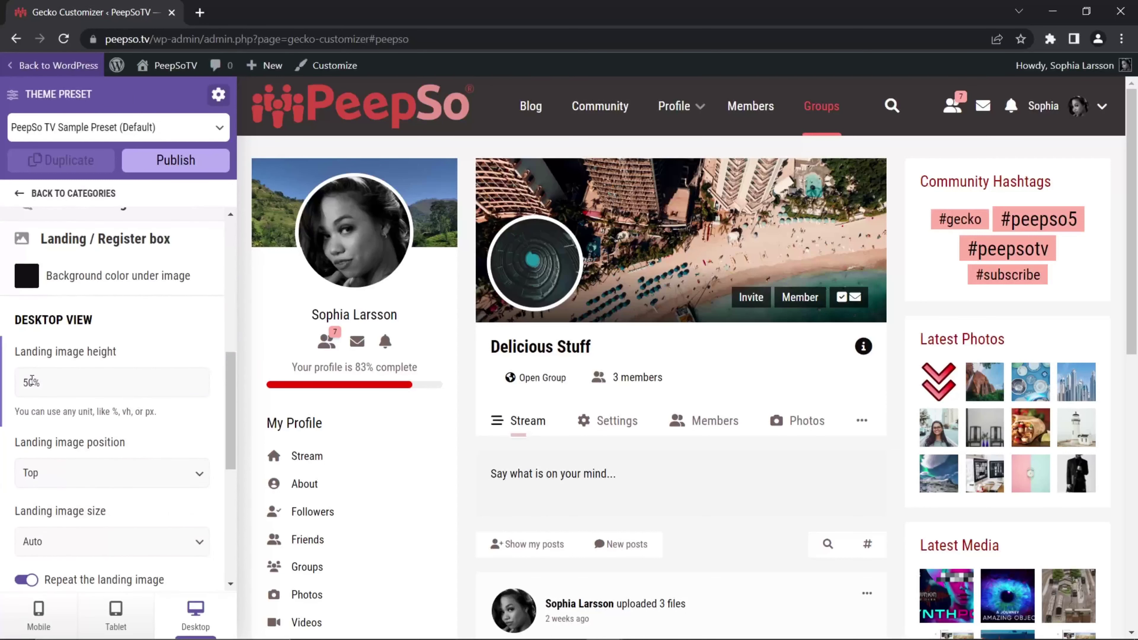
pyautogui.moveTo(31, 380); pyautogui.dragTo(22, 382)
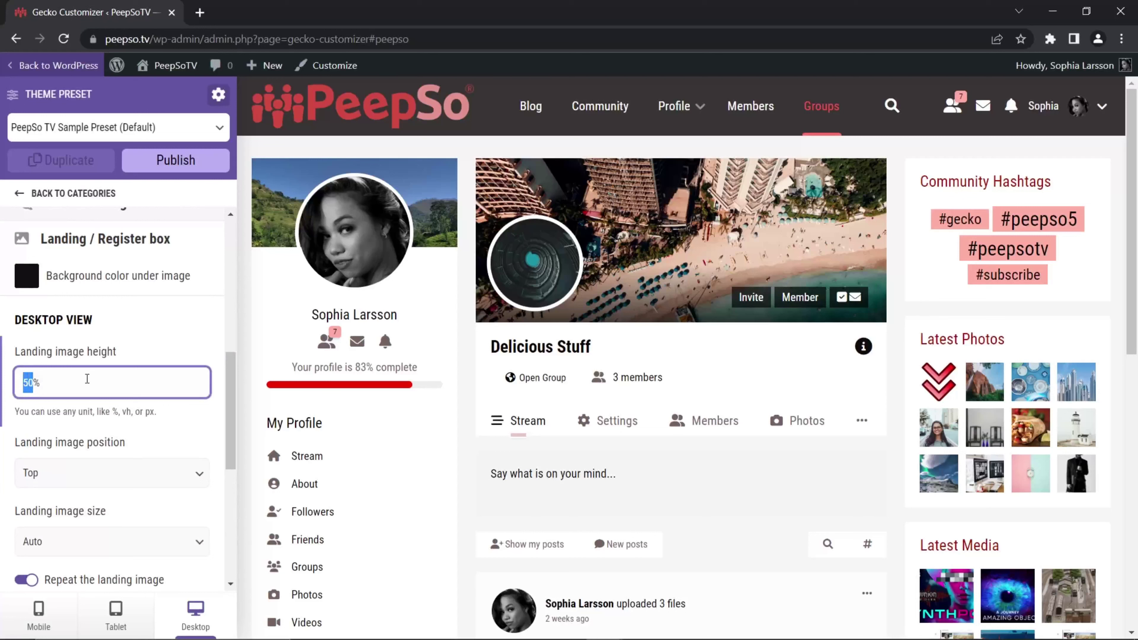
pyautogui.write('10')
pyautogui.click(175, 160)
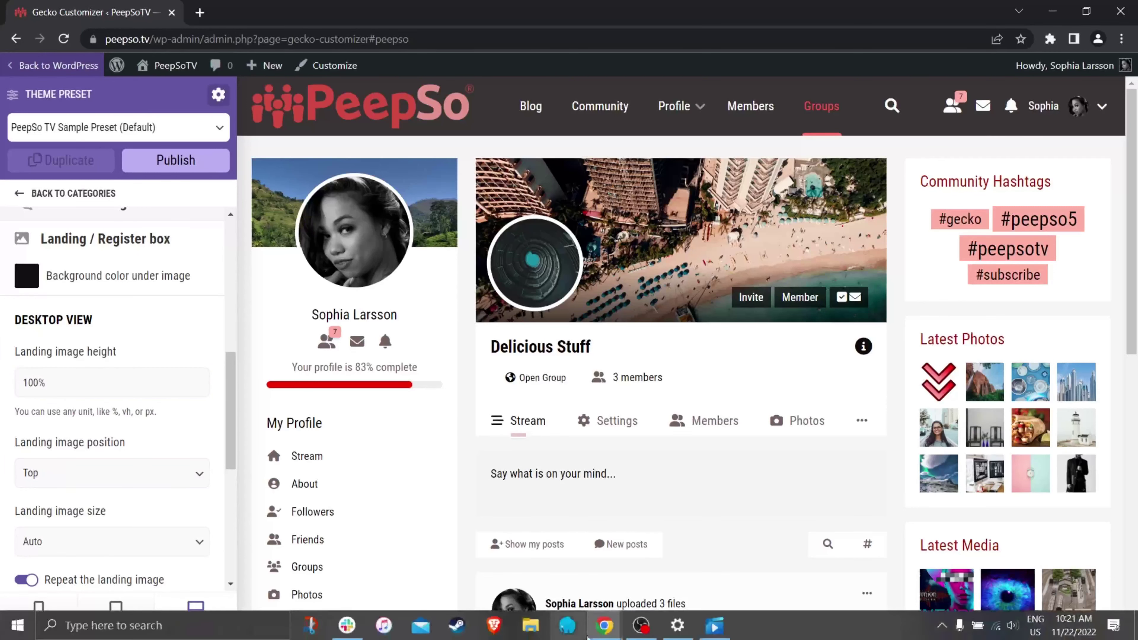
# Reload the community page in the incognito window to check the landing image at 100% height.
pyautogui.moveTo(587, 626)
pyautogui.click(732, 529)
pyautogui.press('F5')
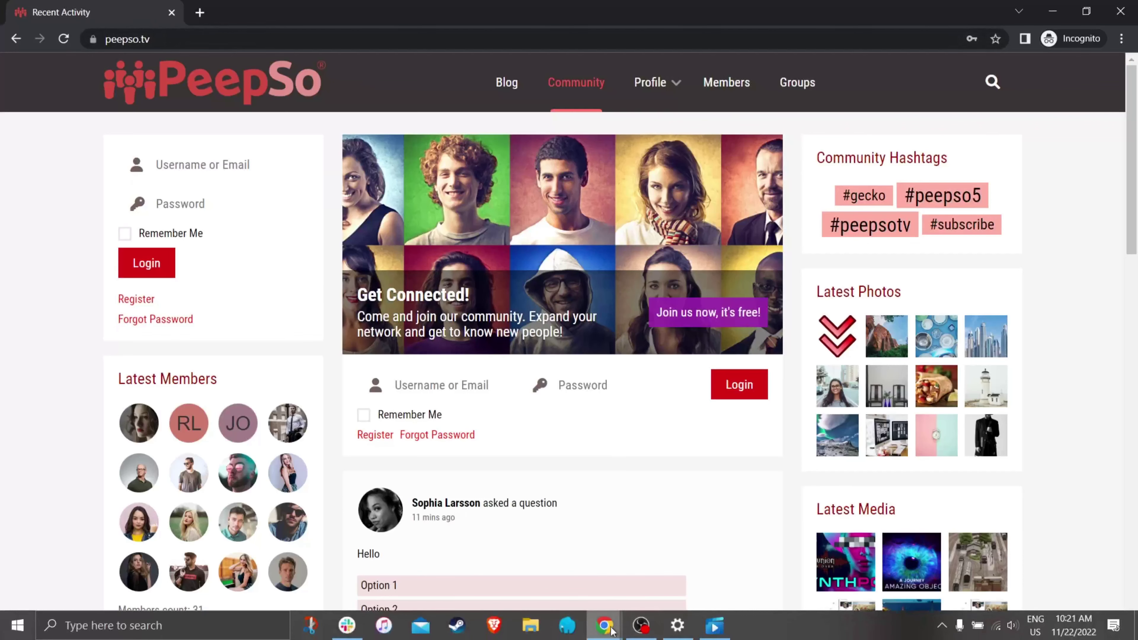
# Return to the customizer window, leave it for the WordPress dashboard and open PeepSo's Appearance configuration.
pyautogui.moveTo(605, 625)
pyautogui.click(531, 560)
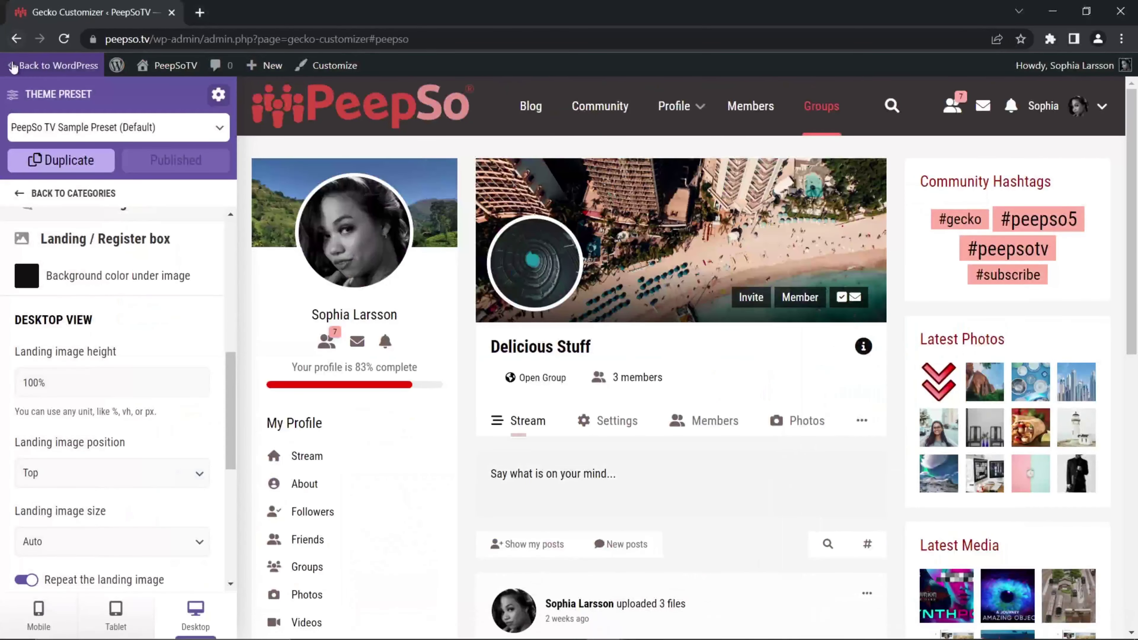
pyautogui.click(39, 66)
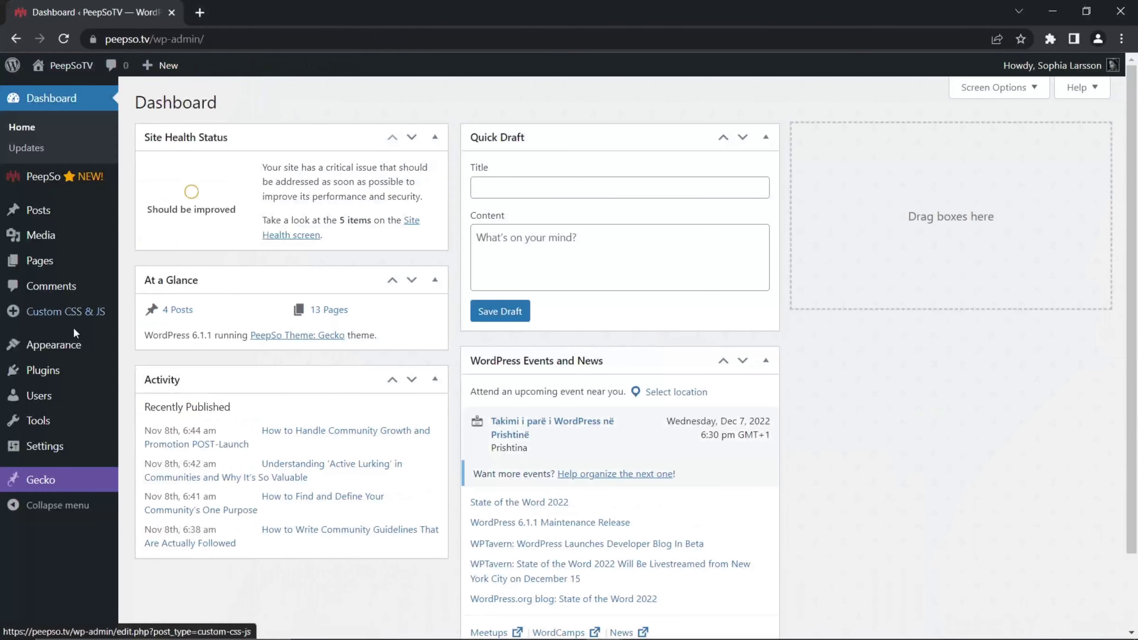
pyautogui.moveTo(42, 351)
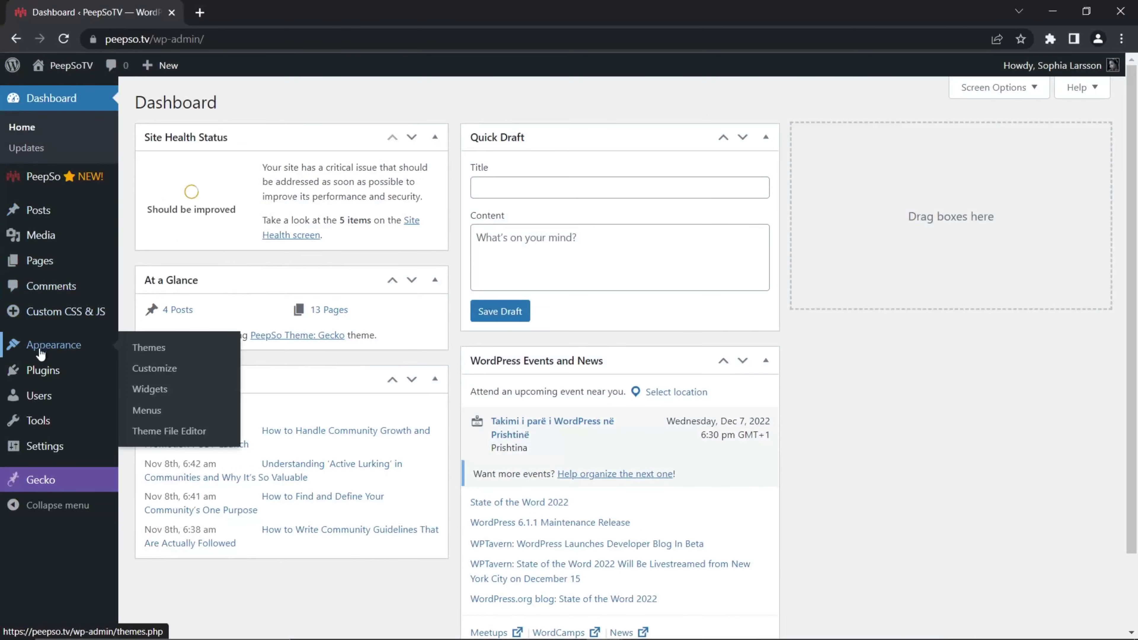
pyautogui.moveTo(50, 177)
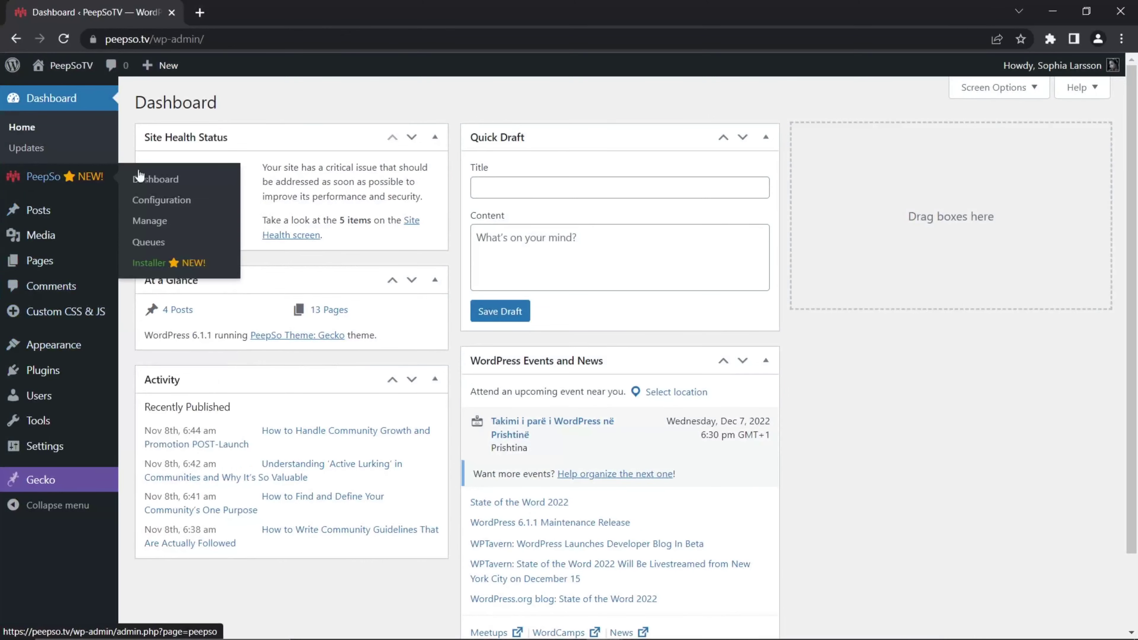
pyautogui.click(151, 206)
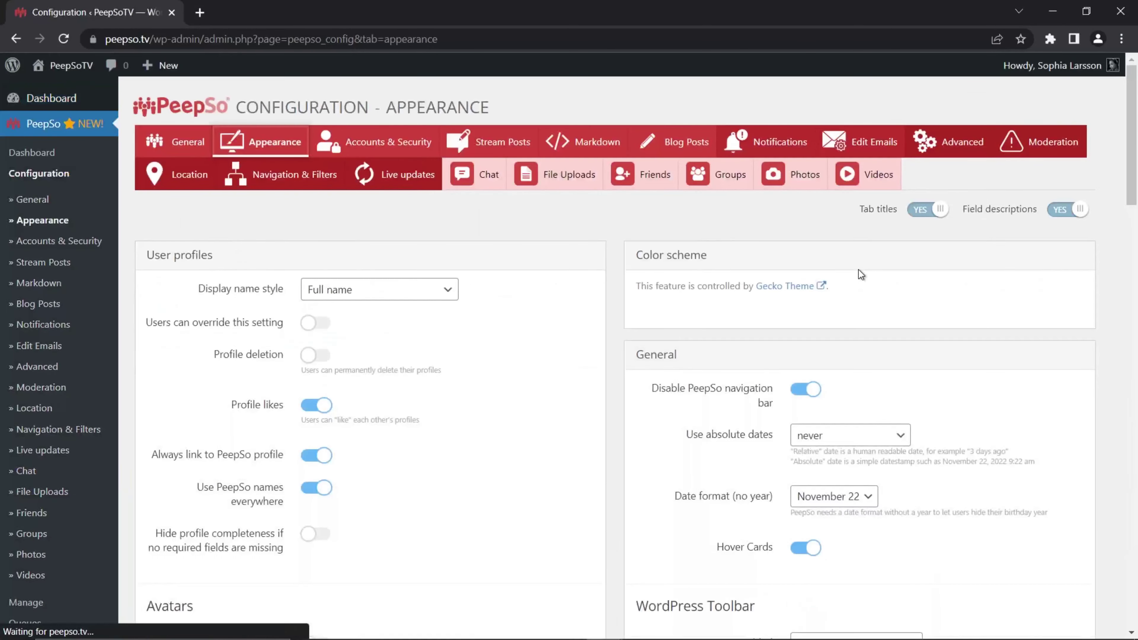
# Replace the landing page image by uploading equal.png from the Icons folder, insert it and save the configuration.
pyautogui.scroll(-10, 828, 331)
pyautogui.scroll(-12, 829, 332)
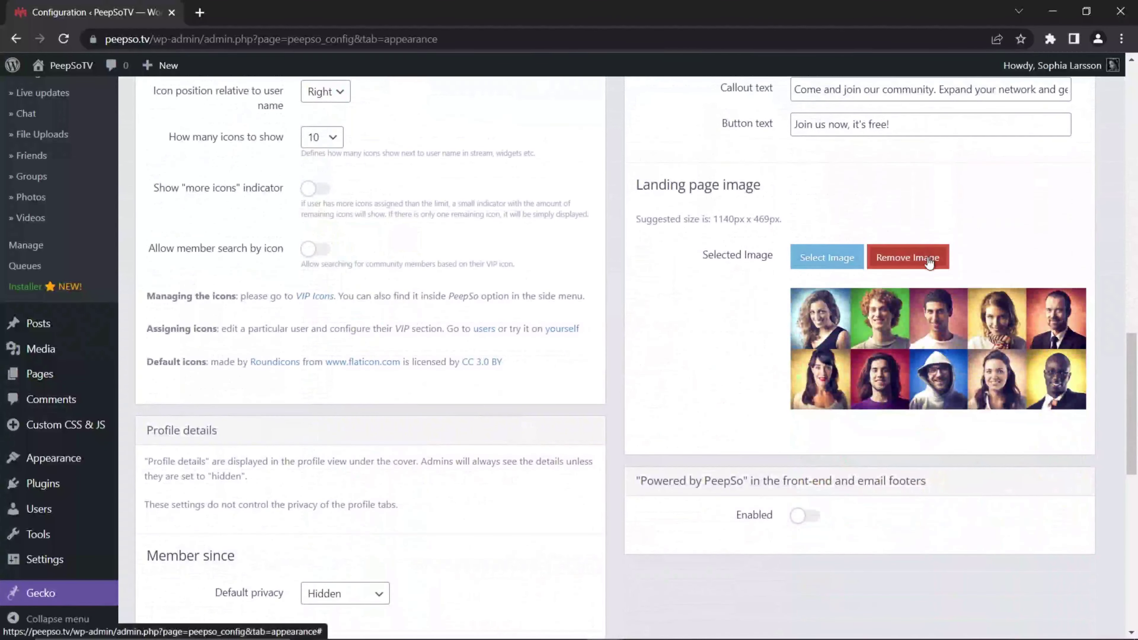
pyautogui.click(827, 261)
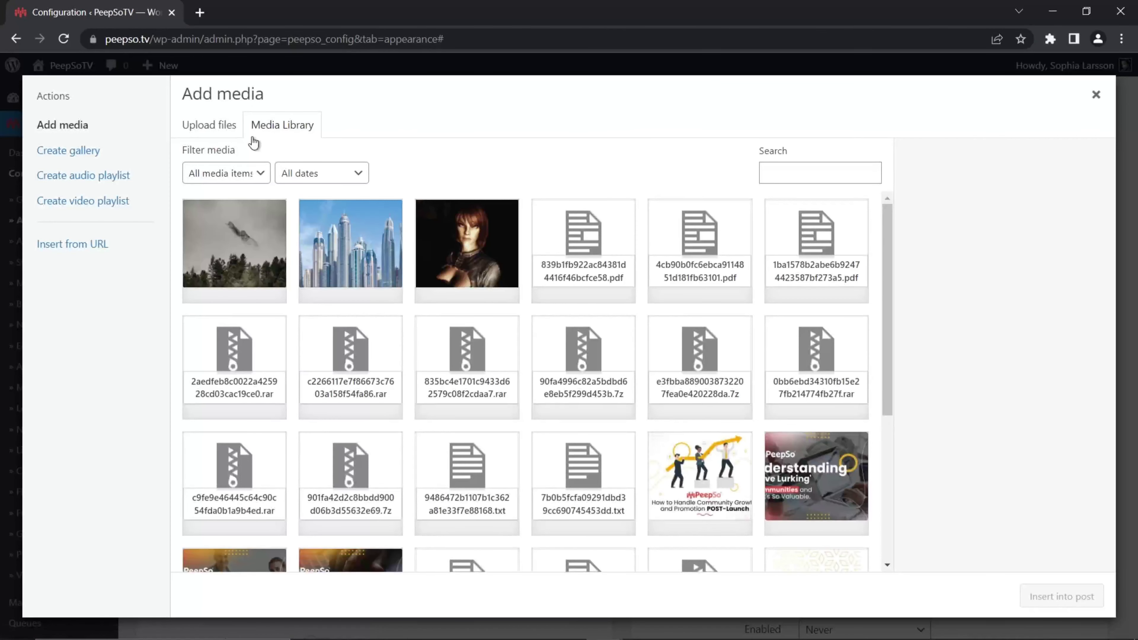
pyautogui.click(198, 130)
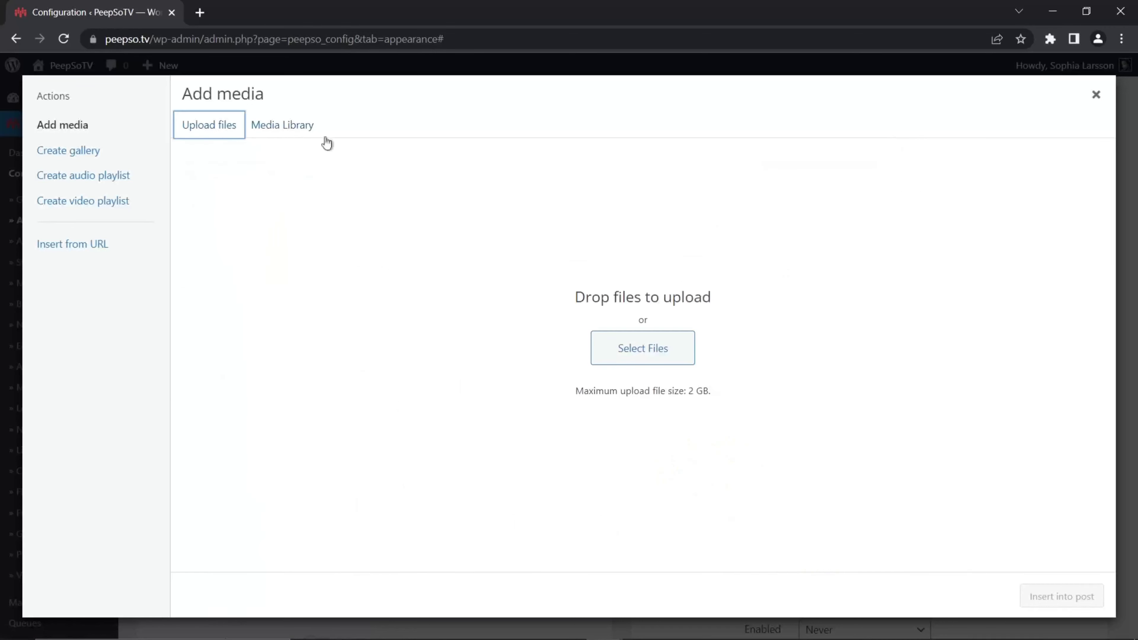
pyautogui.click(643, 352)
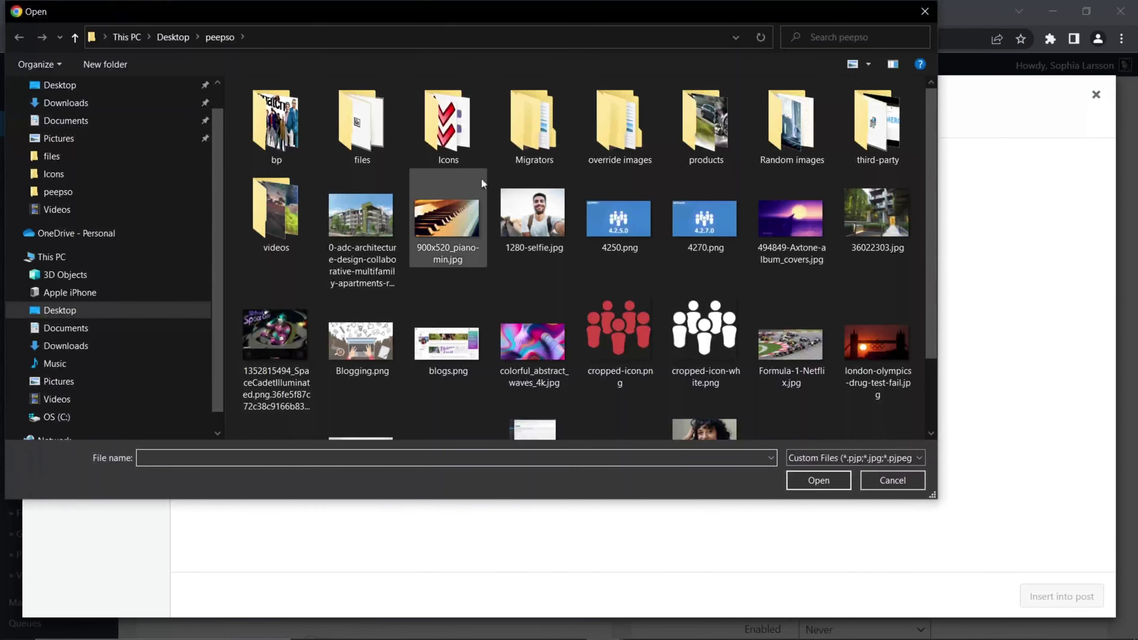
pyautogui.doubleClick(456, 129)
pyautogui.click(379, 141)
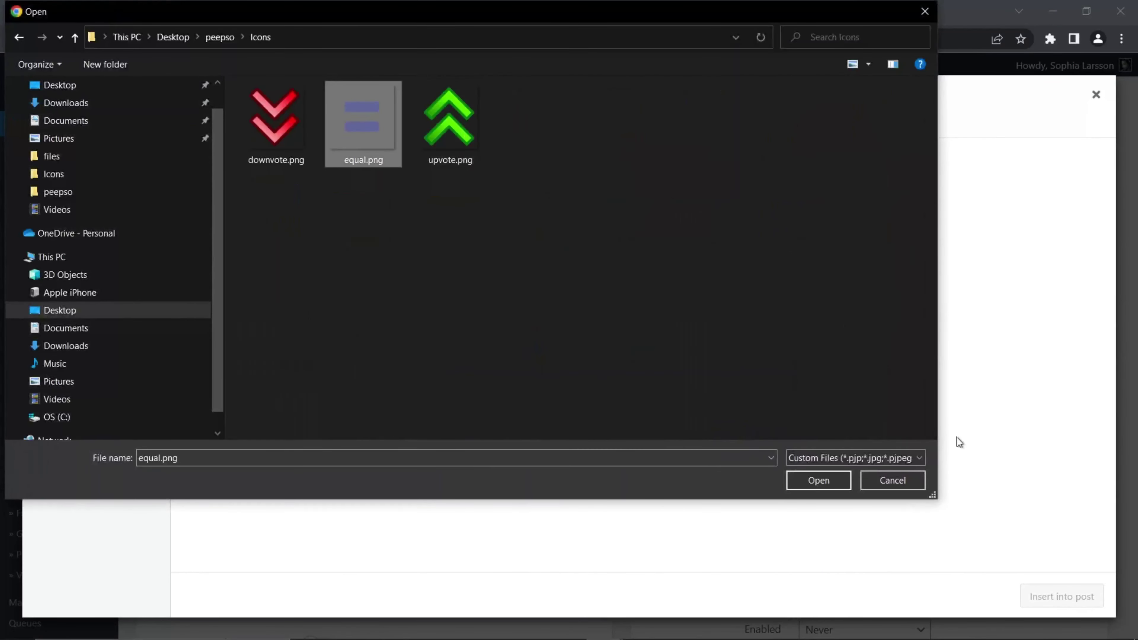
pyautogui.click(815, 487)
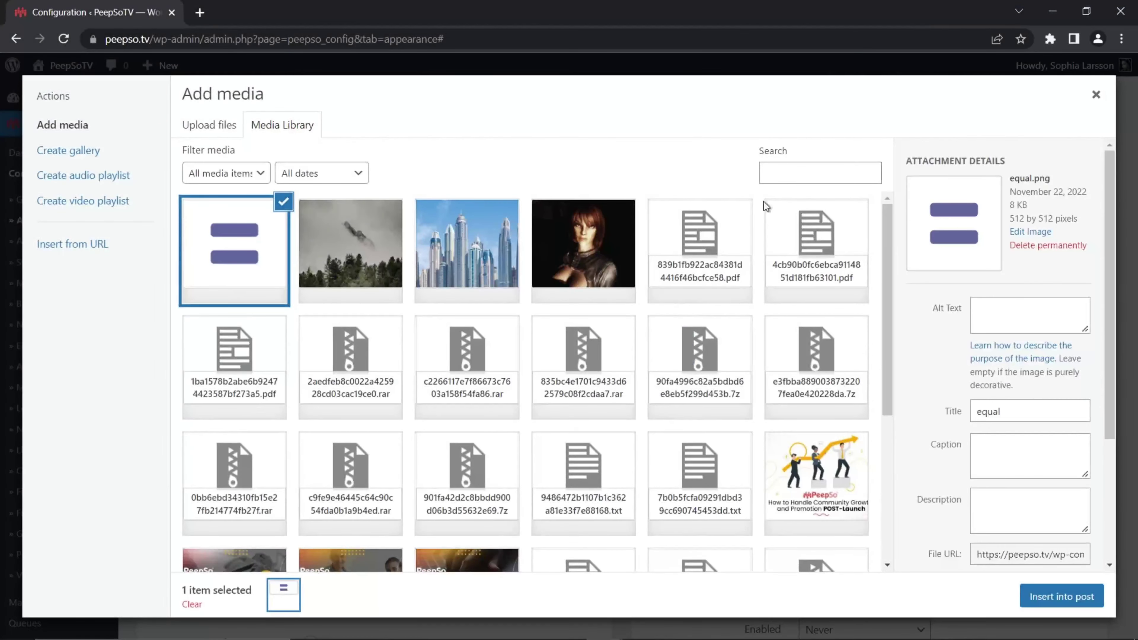
pyautogui.click(1039, 597)
pyautogui.scroll(-3, 787, 376)
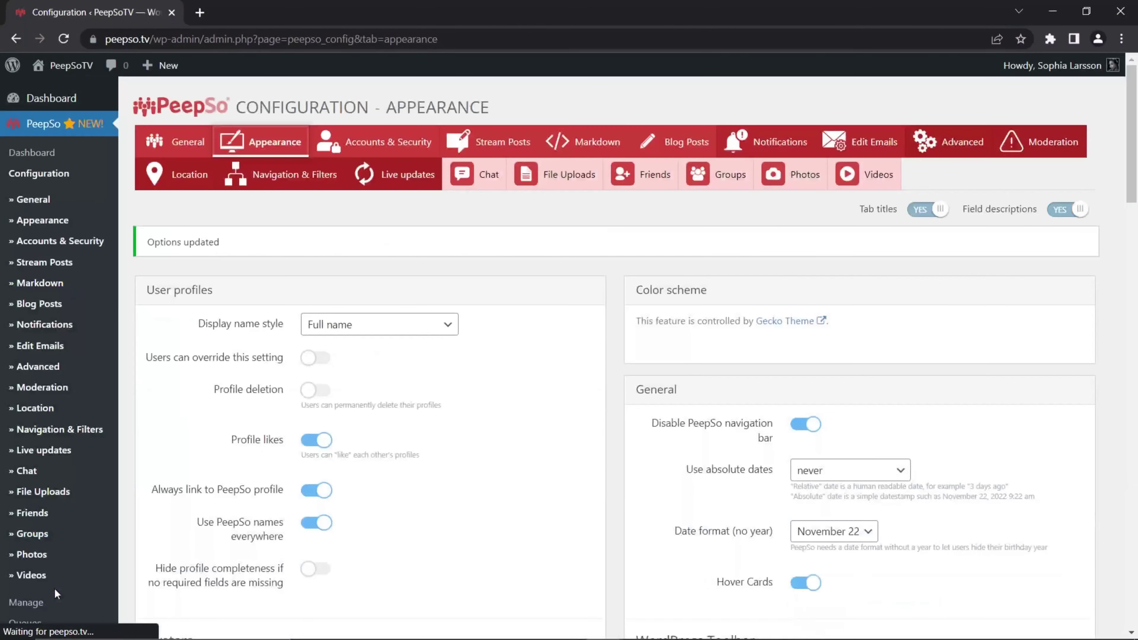
# Reload the community page in the incognito window to check the new landing page image.
pyautogui.scroll(-10, 30, 394)
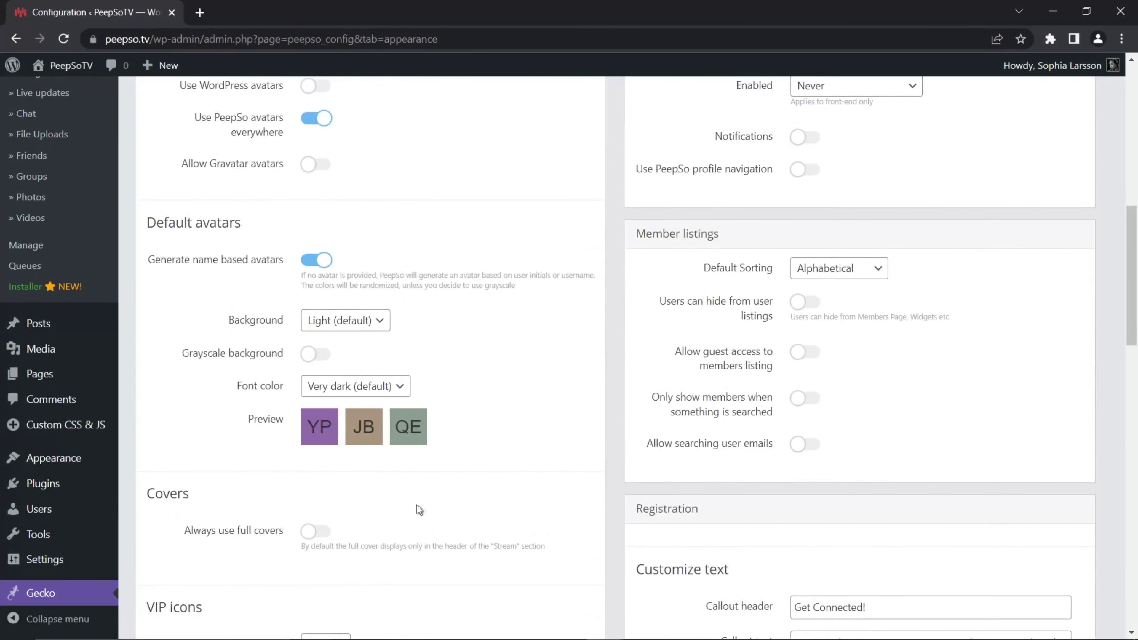
pyautogui.moveTo(604, 625)
pyautogui.click(656, 541)
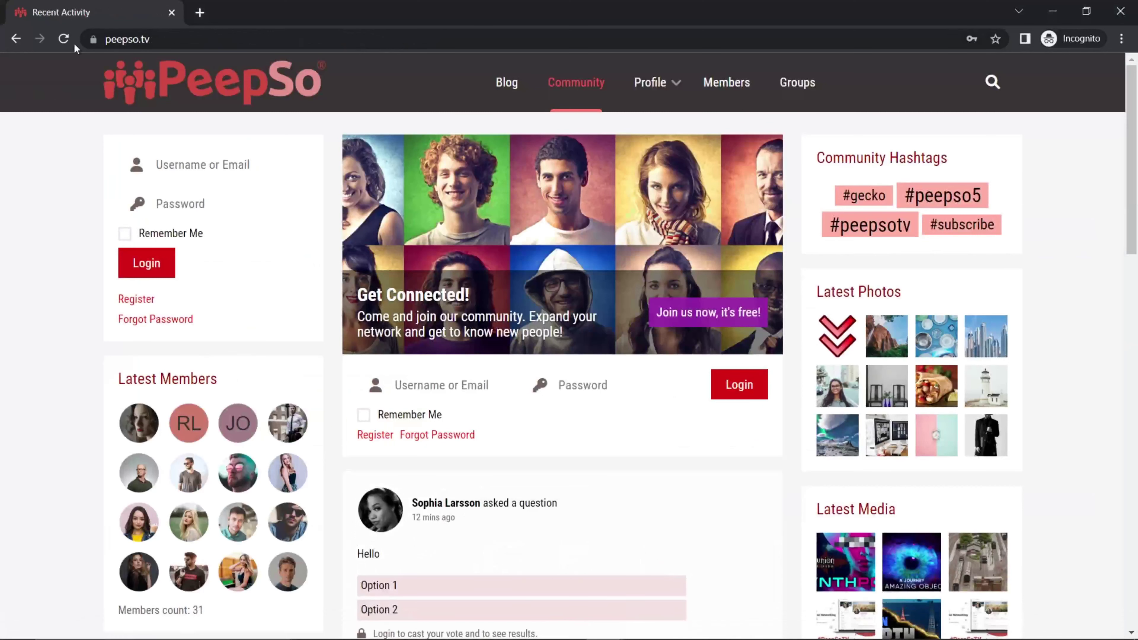
pyautogui.click(63, 38)
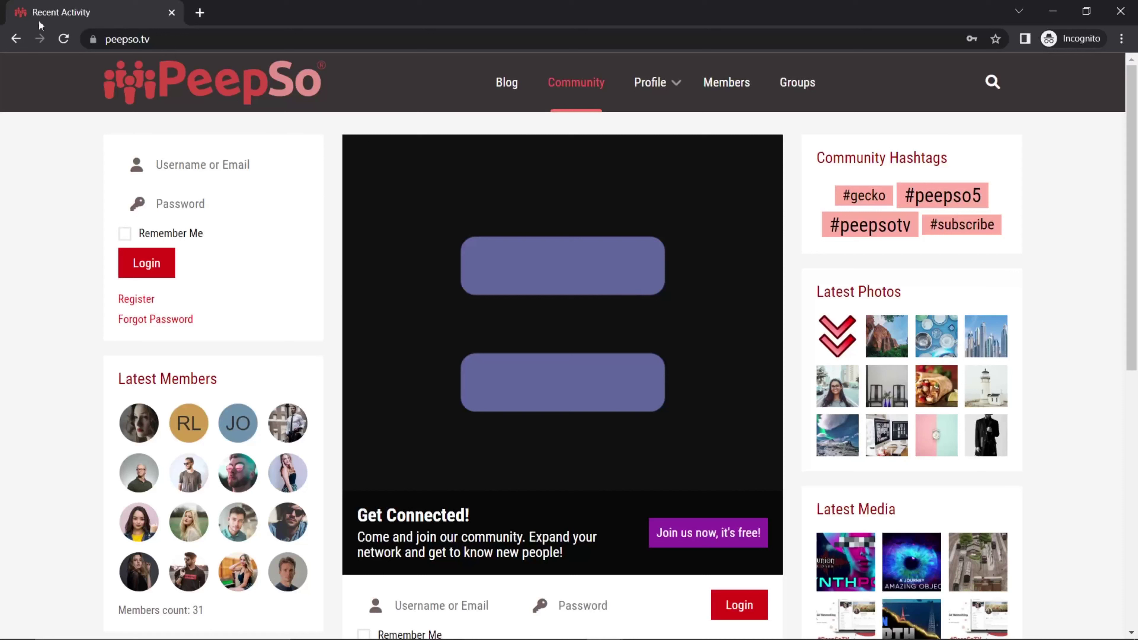
# Switch back to the WordPress admin window and open the Gecko Customizer.
pyautogui.moveTo(604, 626)
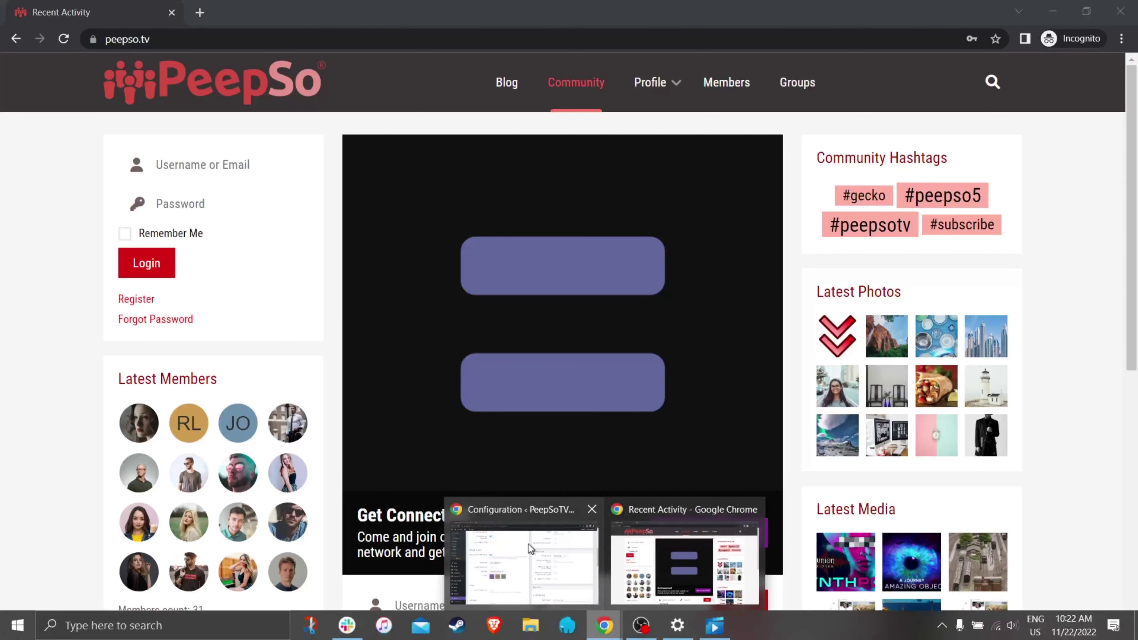
pyautogui.click(522, 561)
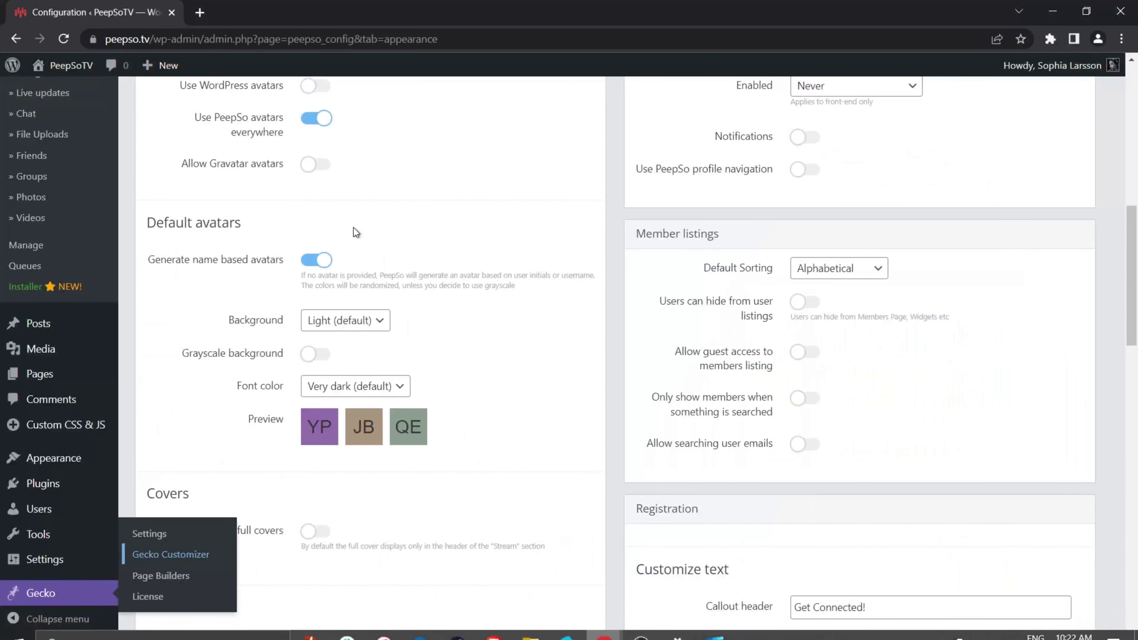
pyautogui.click(180, 555)
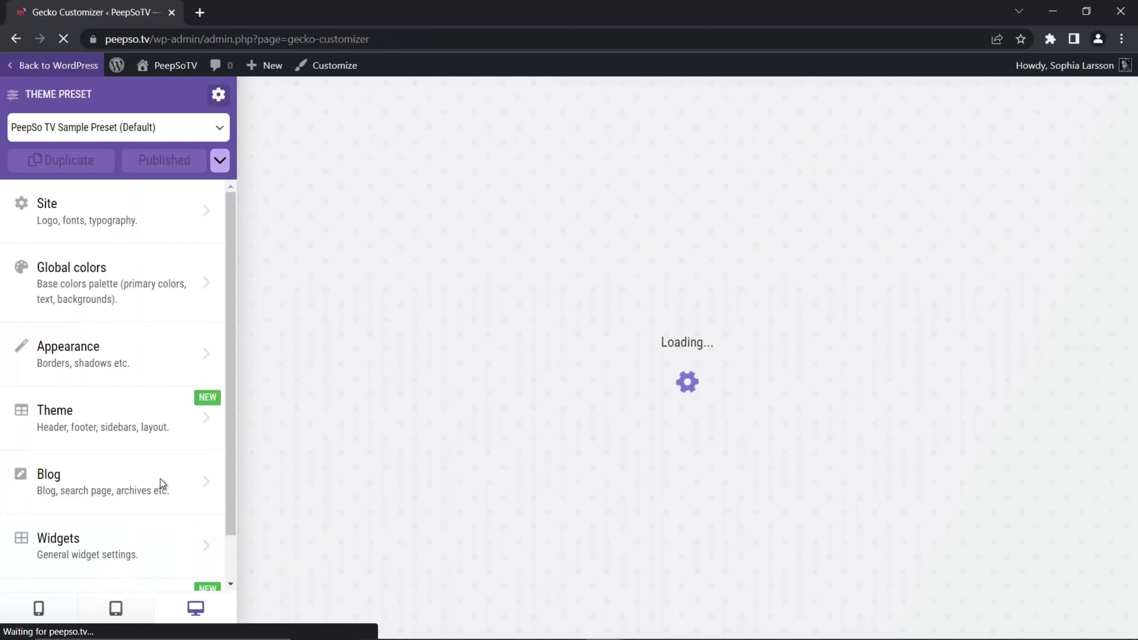
# Look at the landing box on the incognito community page again, and return to the customizer window.
pyautogui.moveTo(604, 625)
pyautogui.click(668, 563)
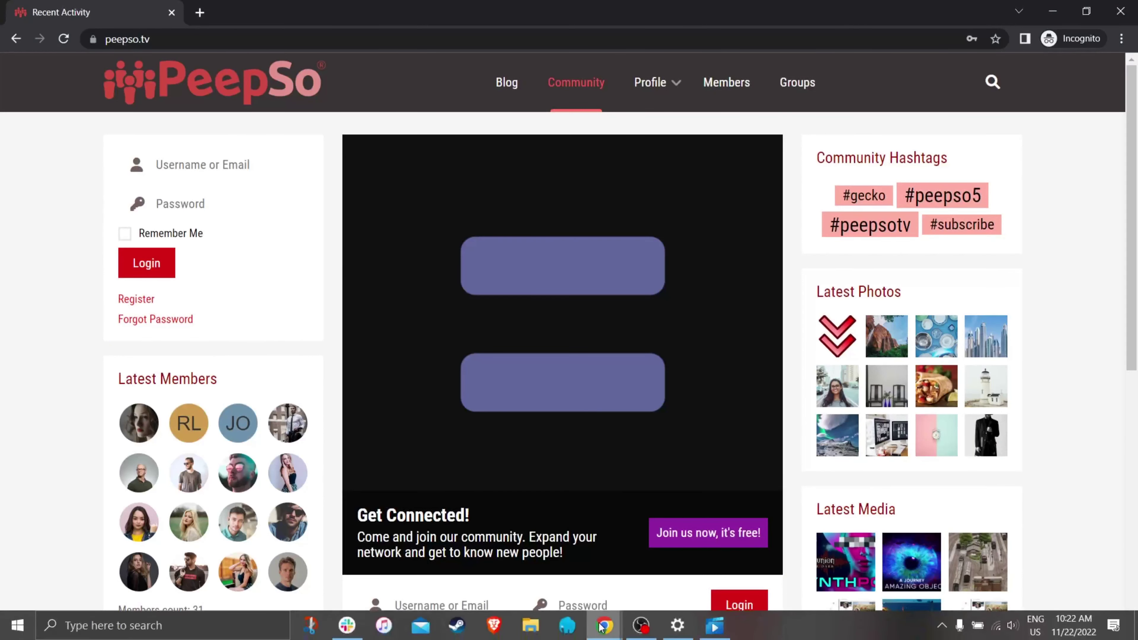
pyautogui.moveTo(604, 625)
pyautogui.click(497, 518)
# Open the Landing / Register box settings in the customizer's PeepSo category.
pyautogui.scroll(-2, 89, 449)
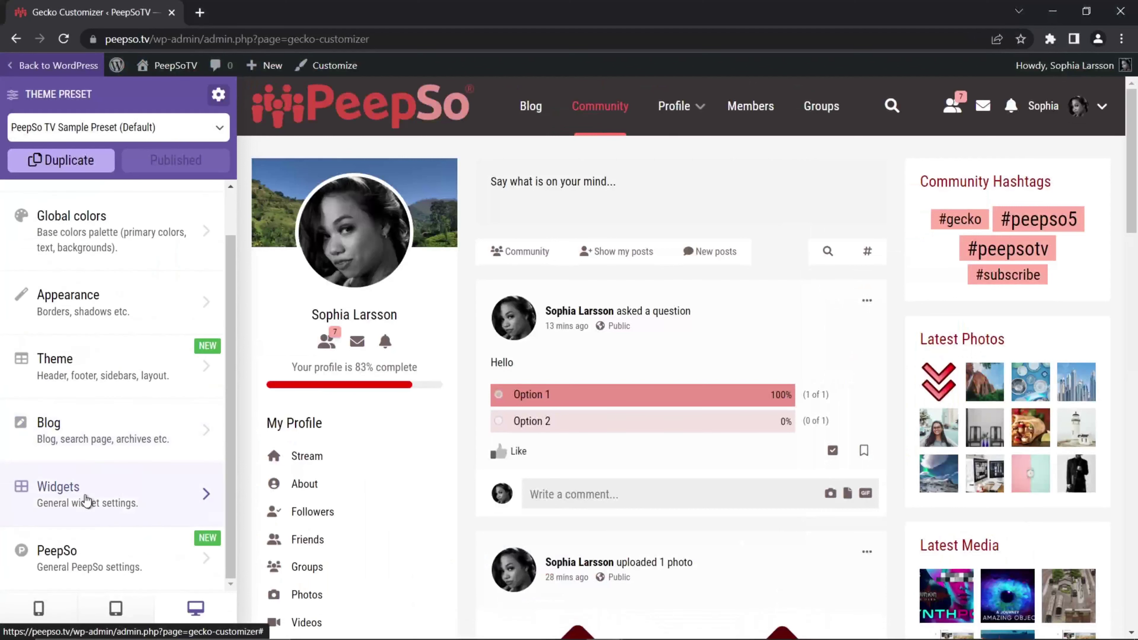
pyautogui.click(69, 547)
pyautogui.scroll(-2, 119, 435)
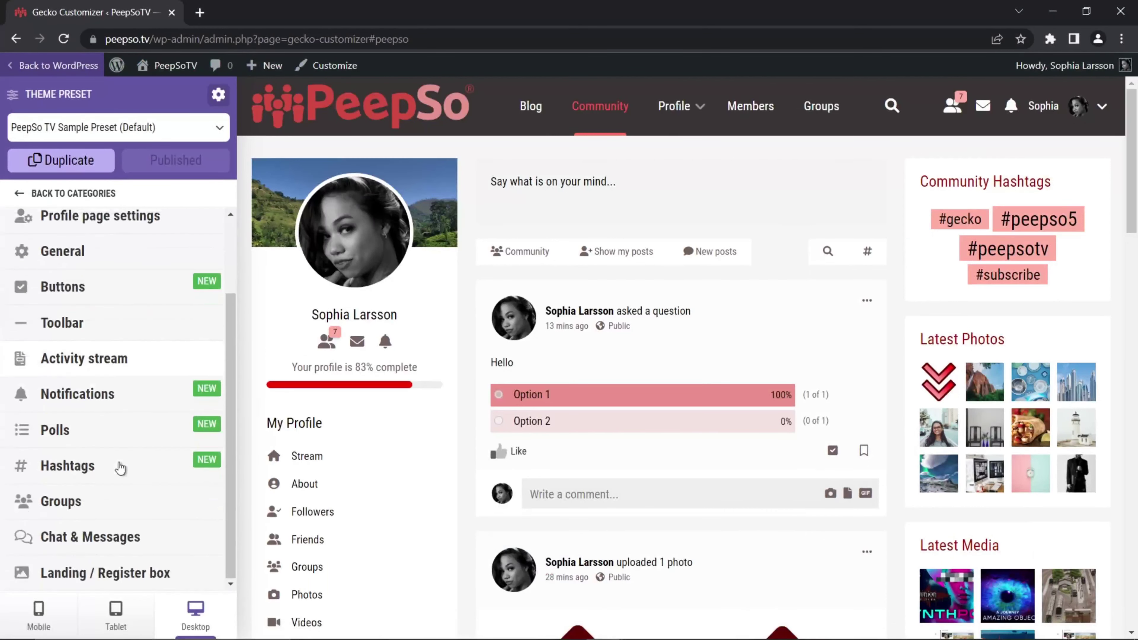
pyautogui.click(150, 575)
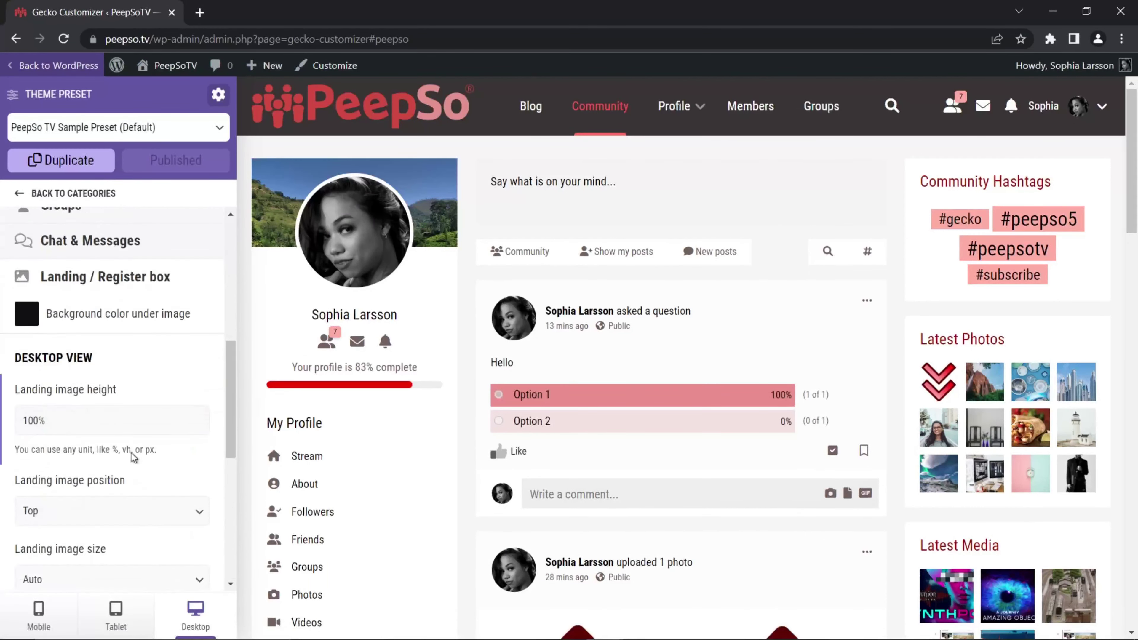
# Set the landing box's background color under the image to red and publish the preset.
pyautogui.click(18, 319)
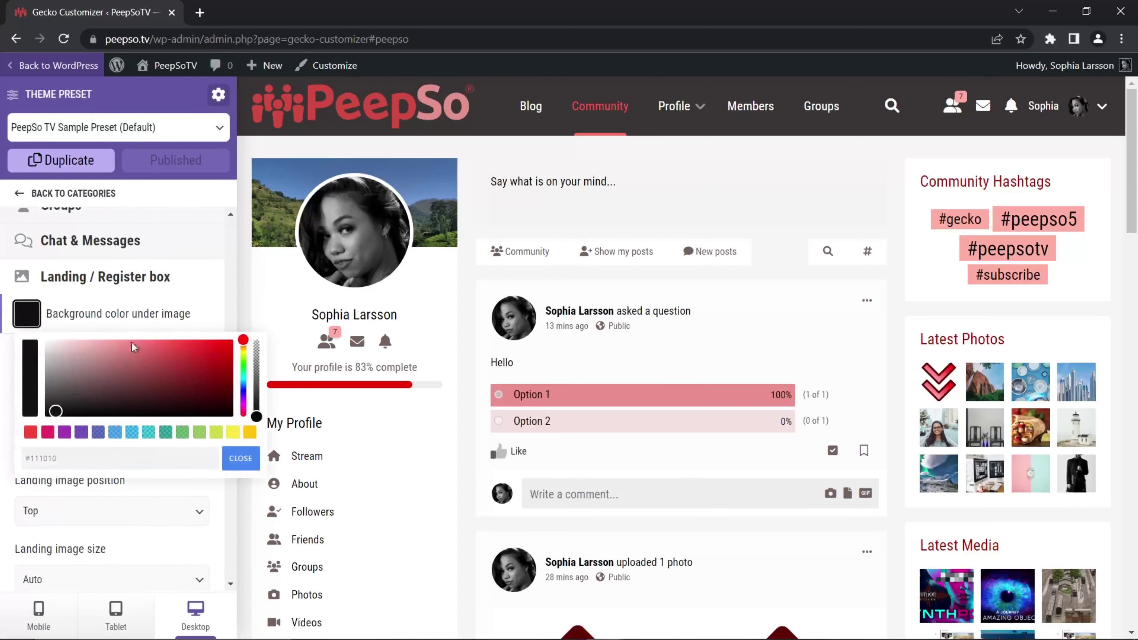
pyautogui.moveTo(121, 382); pyautogui.dragTo(225, 349)
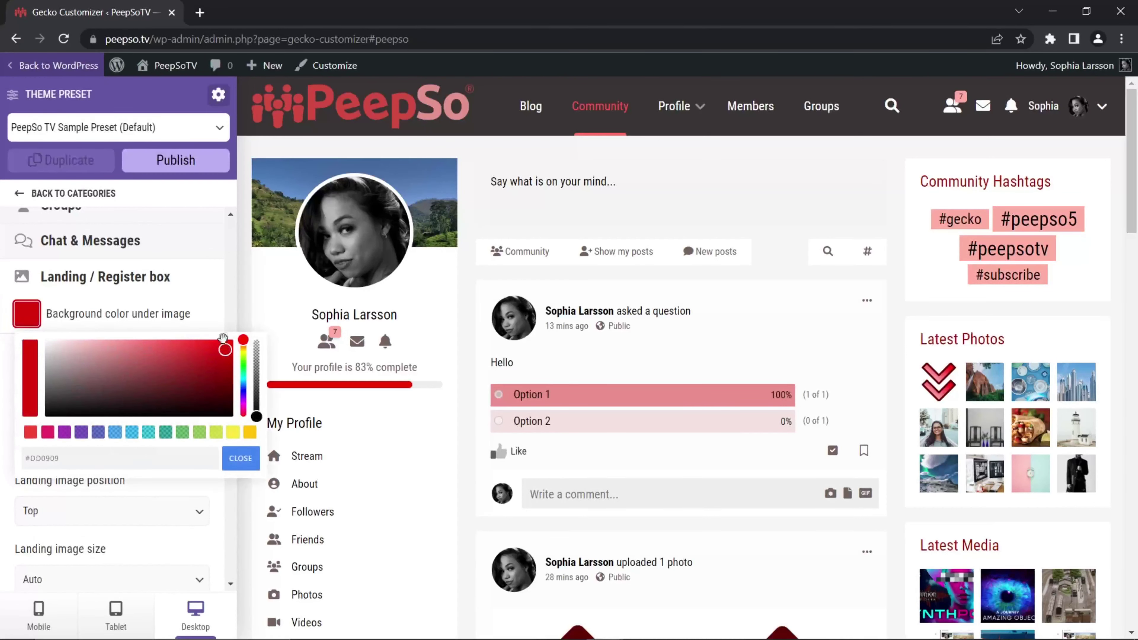
pyautogui.click(164, 162)
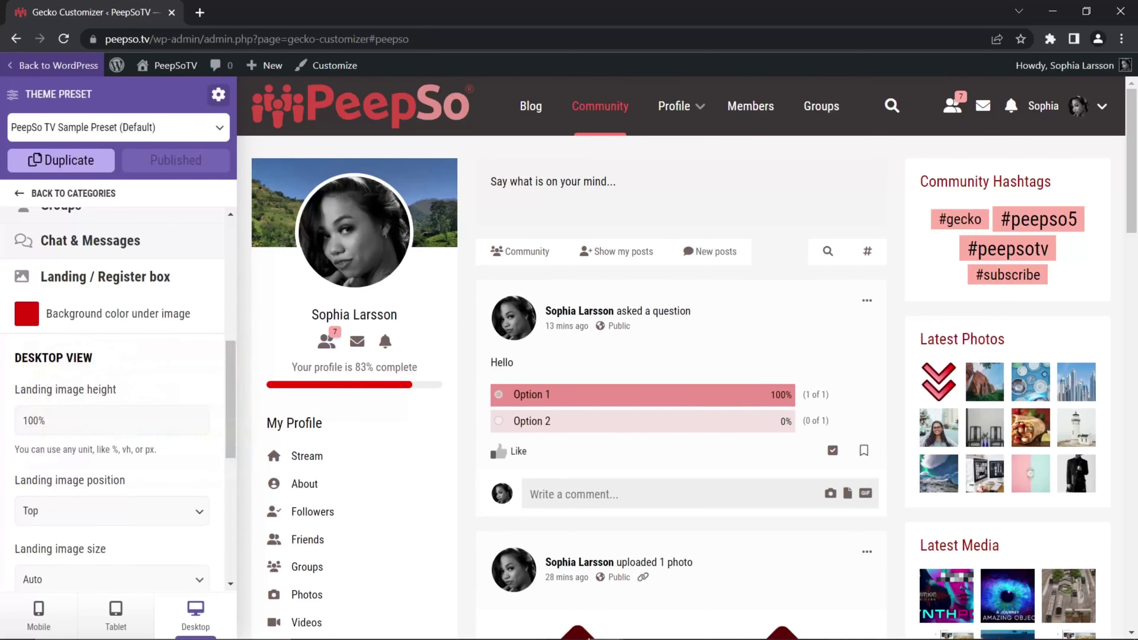
# Reload the community page in the incognito window to check the red background under the landing image.
pyautogui.moveTo(625, 614)
pyautogui.click(630, 574)
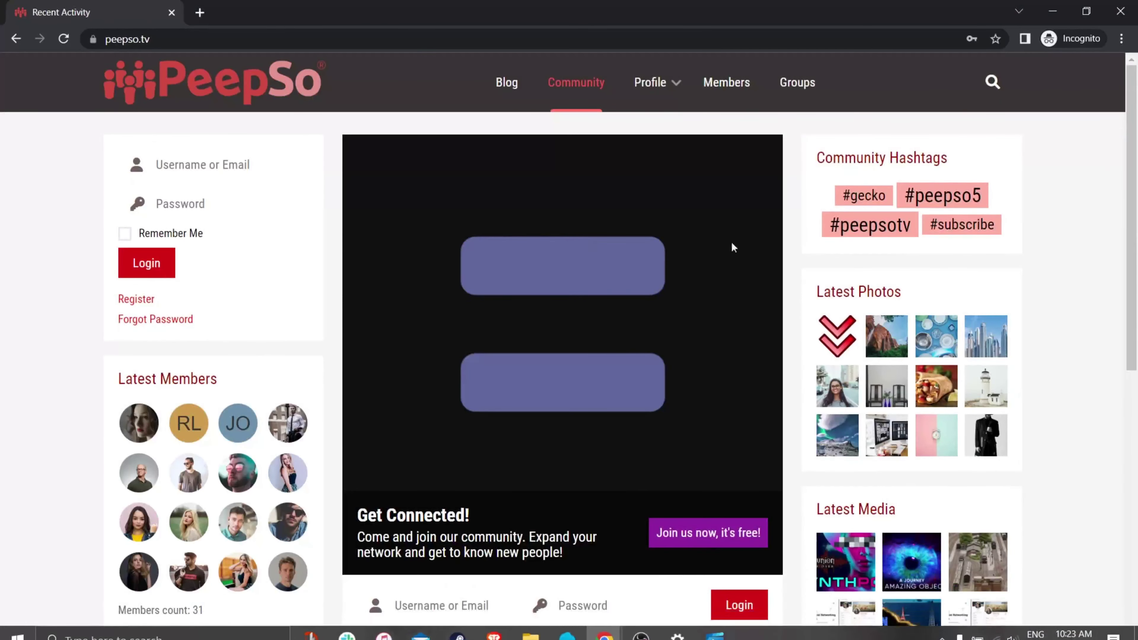
pyautogui.click(65, 39)
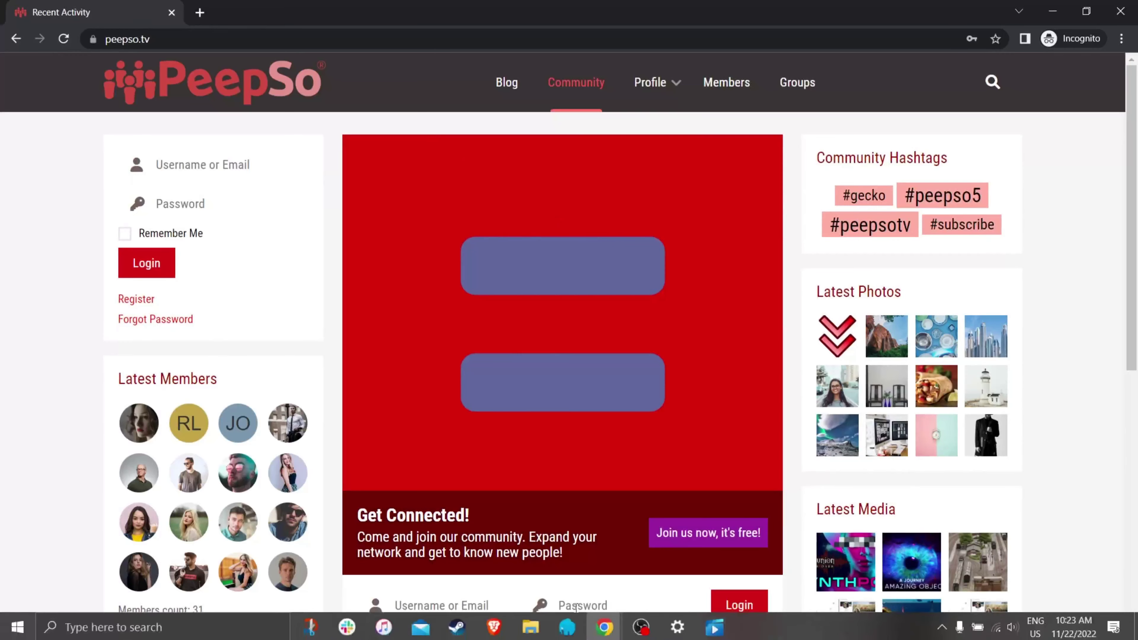
# Return to the customizer window, set the desktop landing image height to 40%, and publish the preset.
pyautogui.moveTo(604, 626)
pyautogui.click(556, 574)
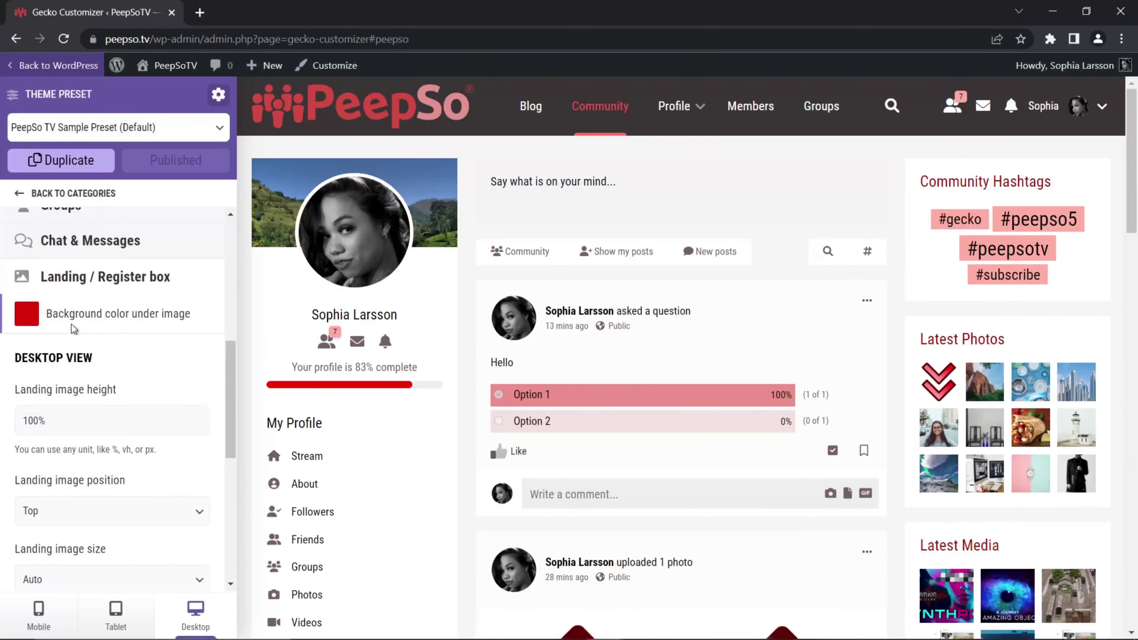
pyautogui.scroll(2, 127, 399)
pyautogui.scroll(-2, 86, 427)
pyautogui.moveTo(35, 421); pyautogui.dragTo(22, 417)
pyautogui.write('4')
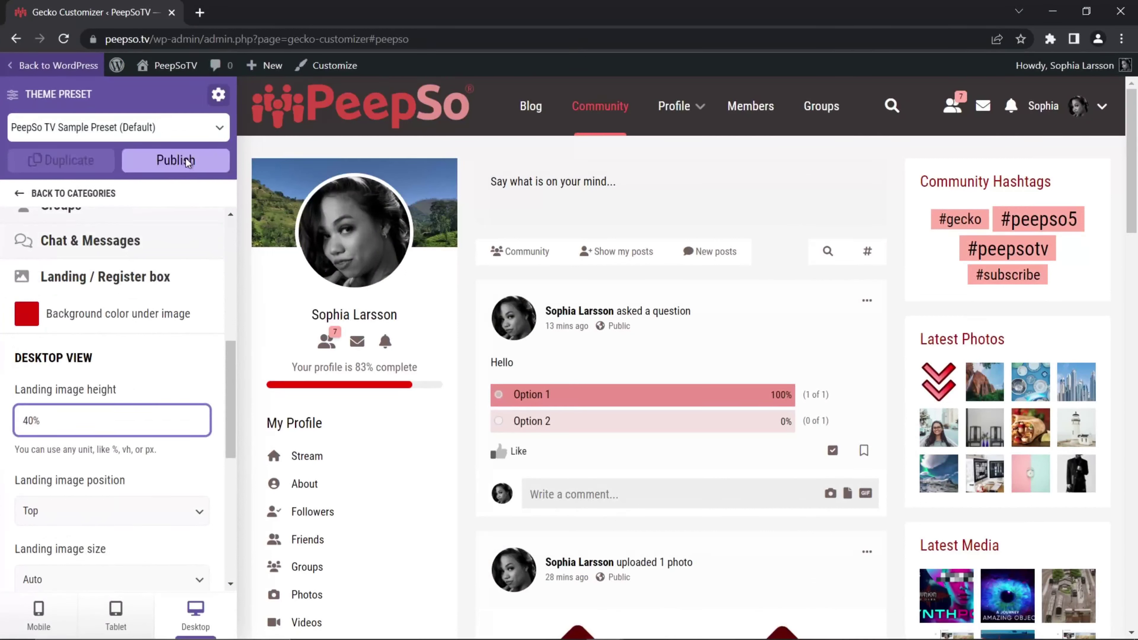
pyautogui.click(175, 161)
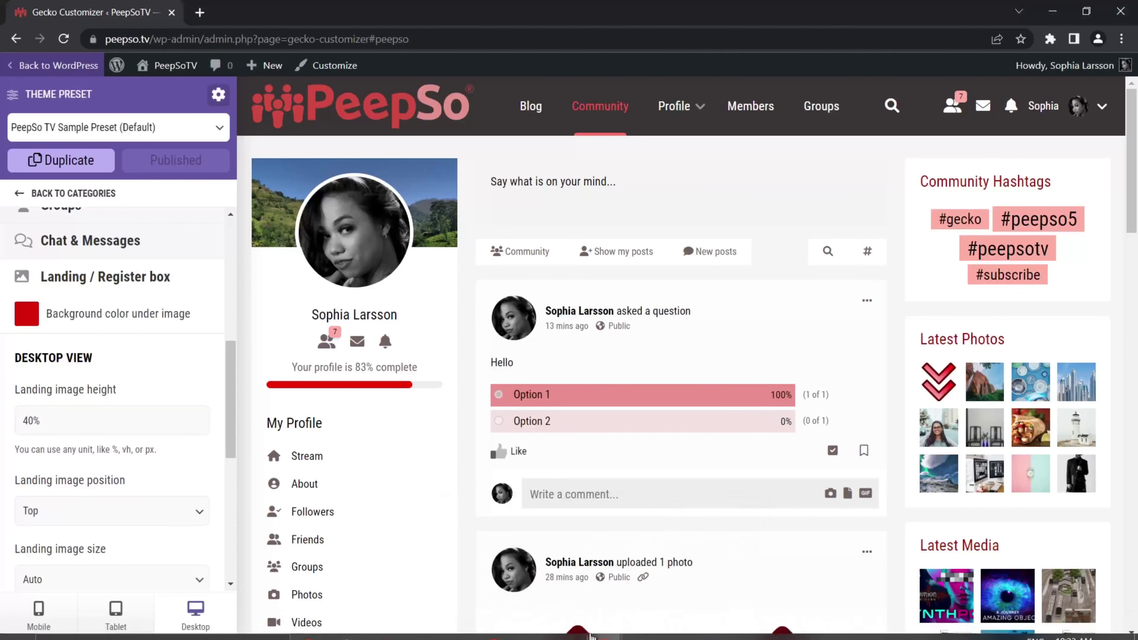
# Reload the community page in the incognito window to check the landing box at the new image height.
pyautogui.moveTo(604, 625)
pyautogui.click(706, 561)
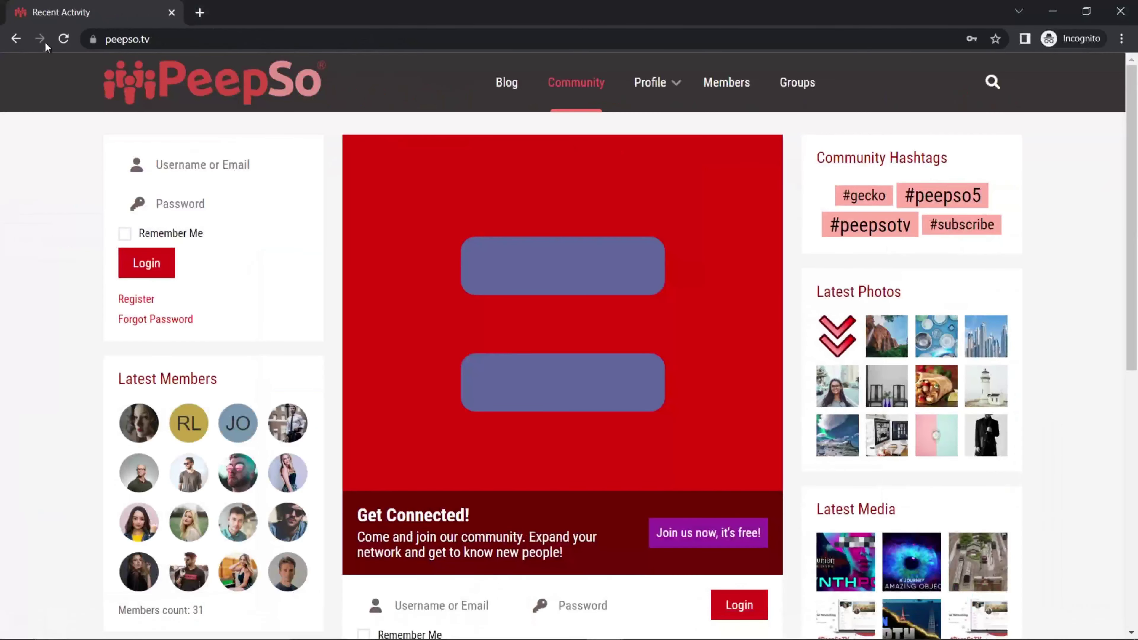
pyautogui.click(63, 40)
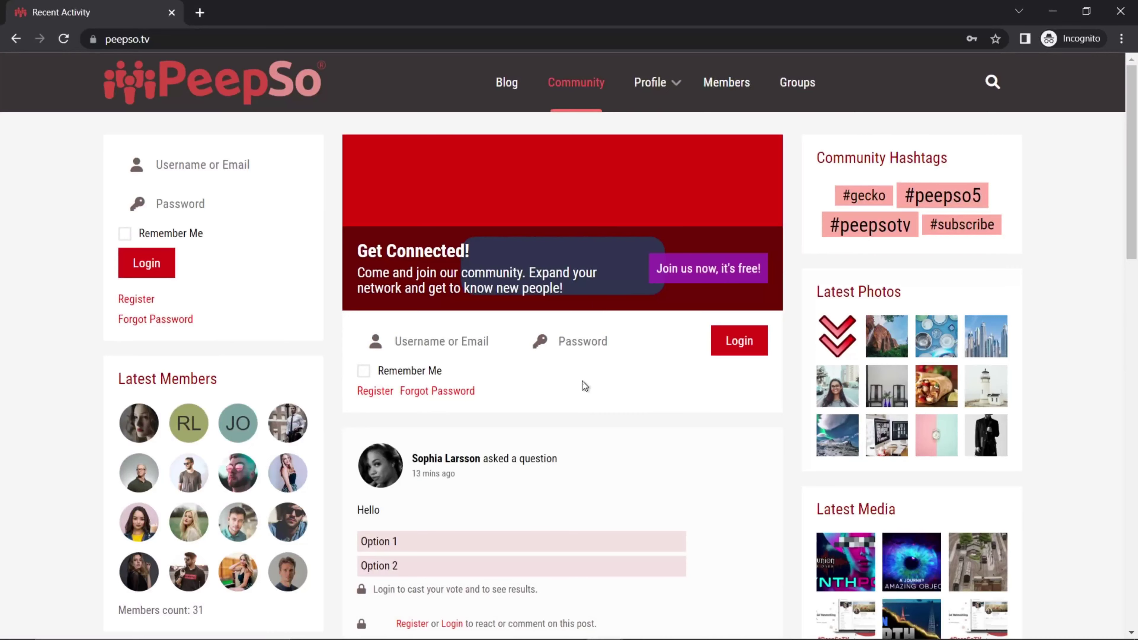
# Back in the customizer window, set the desktop landing image position to Center and publish the preset.
pyautogui.moveTo(605, 625)
pyautogui.click(582, 556)
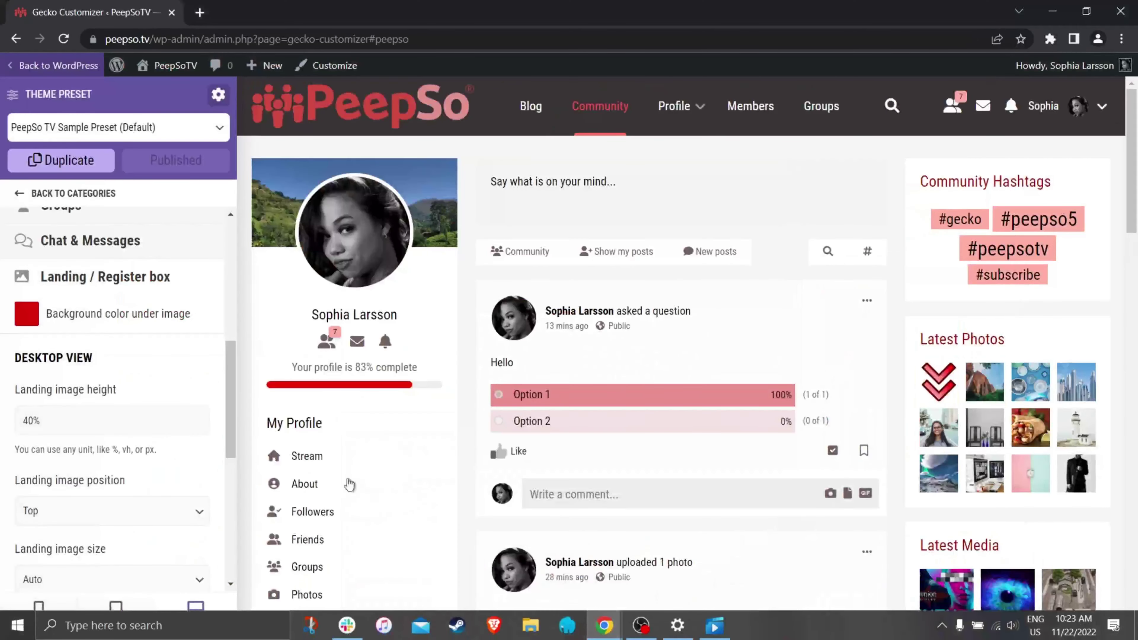
pyautogui.scroll(-3, 104, 403)
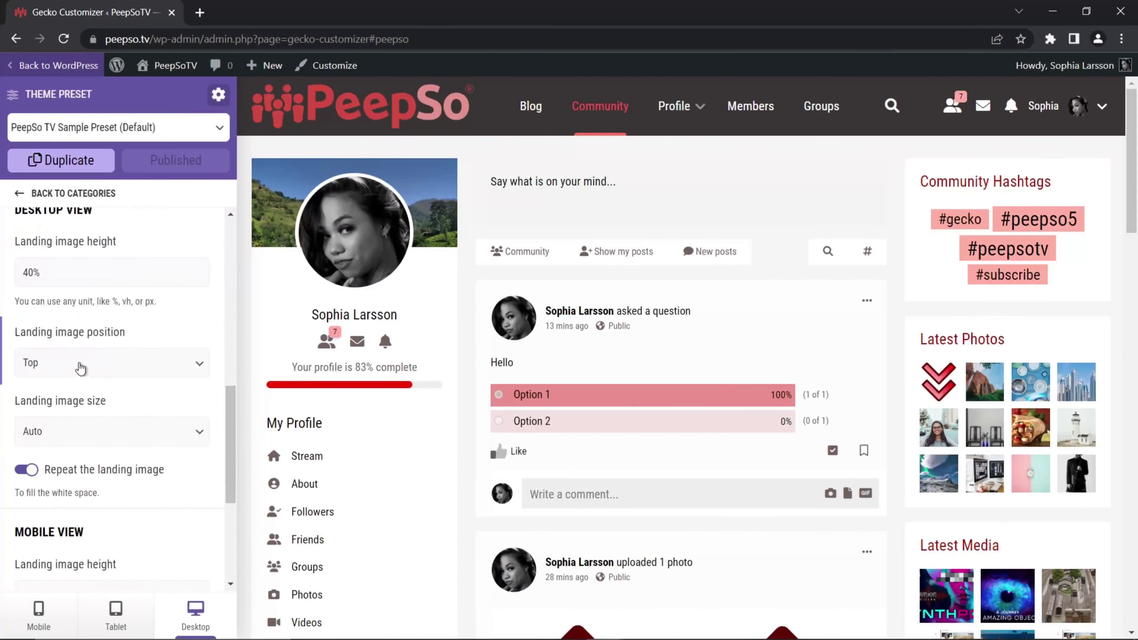
pyautogui.click(80, 368)
pyautogui.click(61, 384)
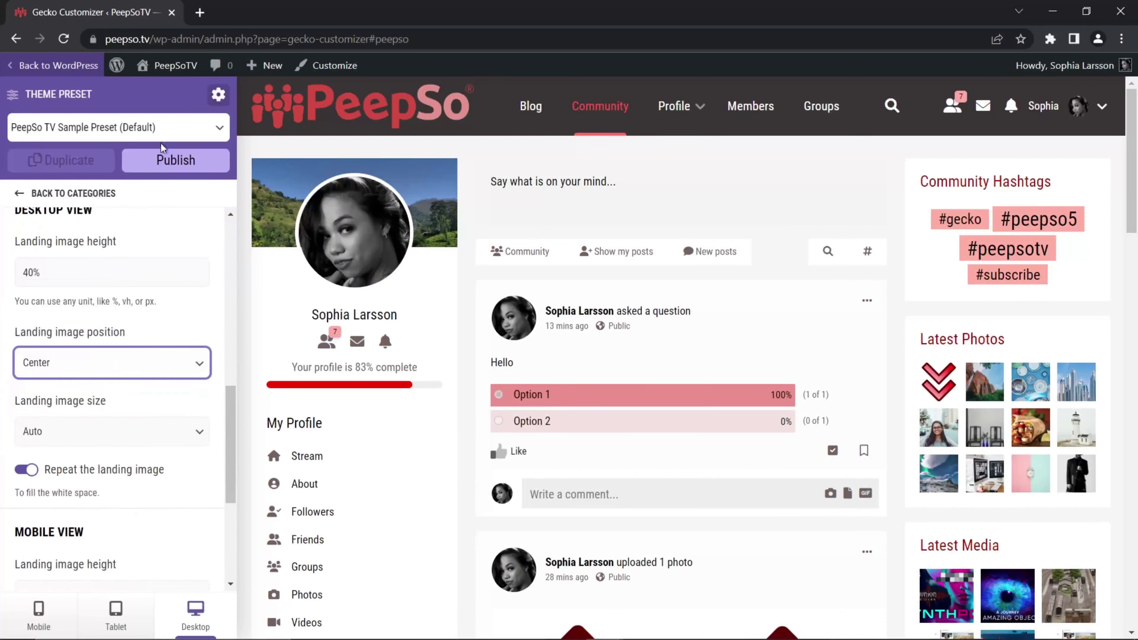
pyautogui.click(168, 160)
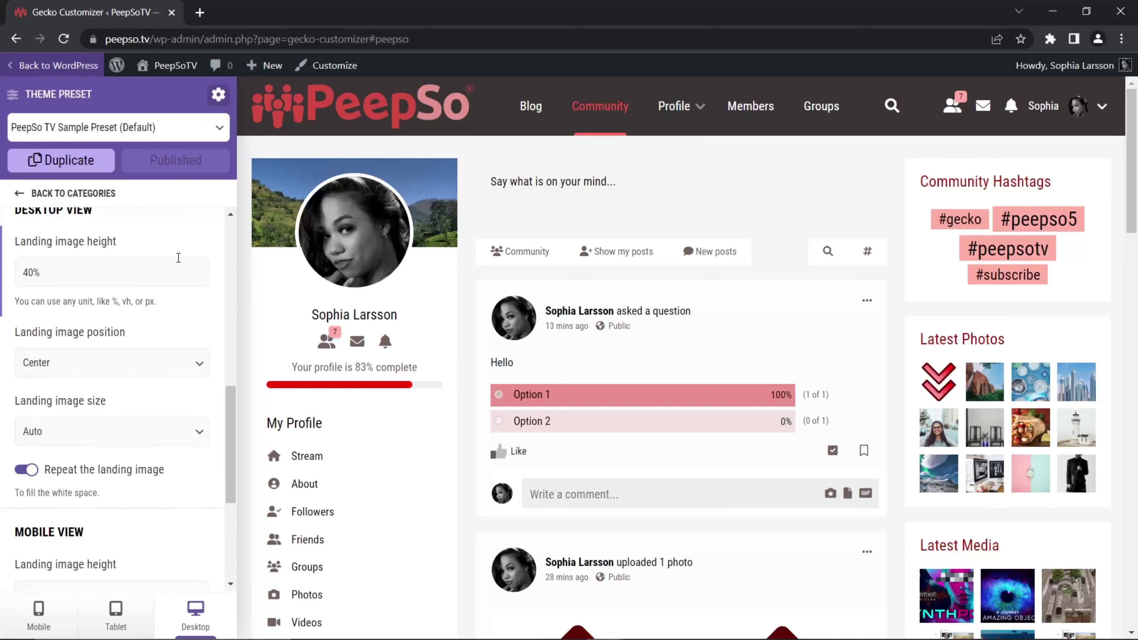
# Turn off repeating of the desktop landing image, set its size to Cover, and publish the preset.
pyautogui.doubleClick(29, 470)
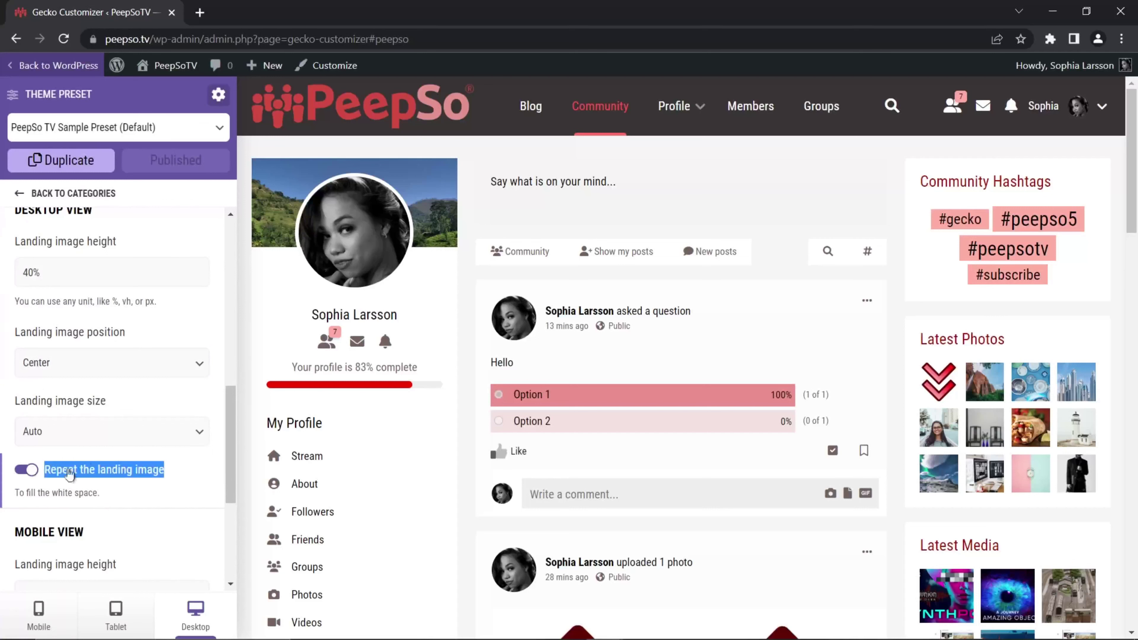
pyautogui.click(40, 466)
pyautogui.click(40, 467)
pyautogui.click(90, 431)
pyautogui.click(71, 452)
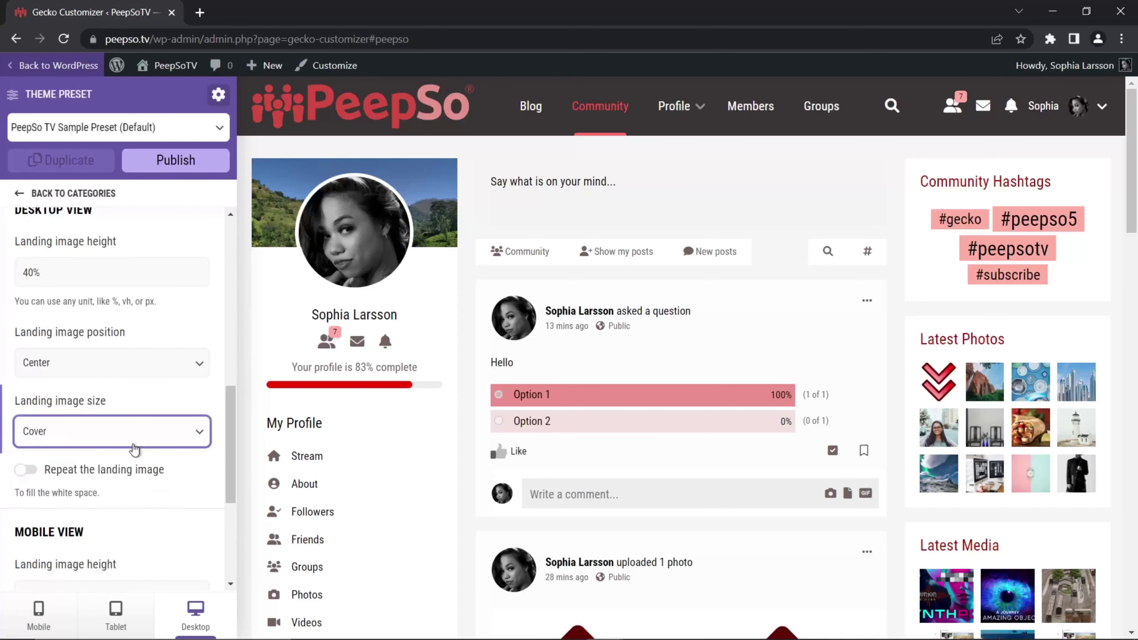
pyautogui.click(193, 164)
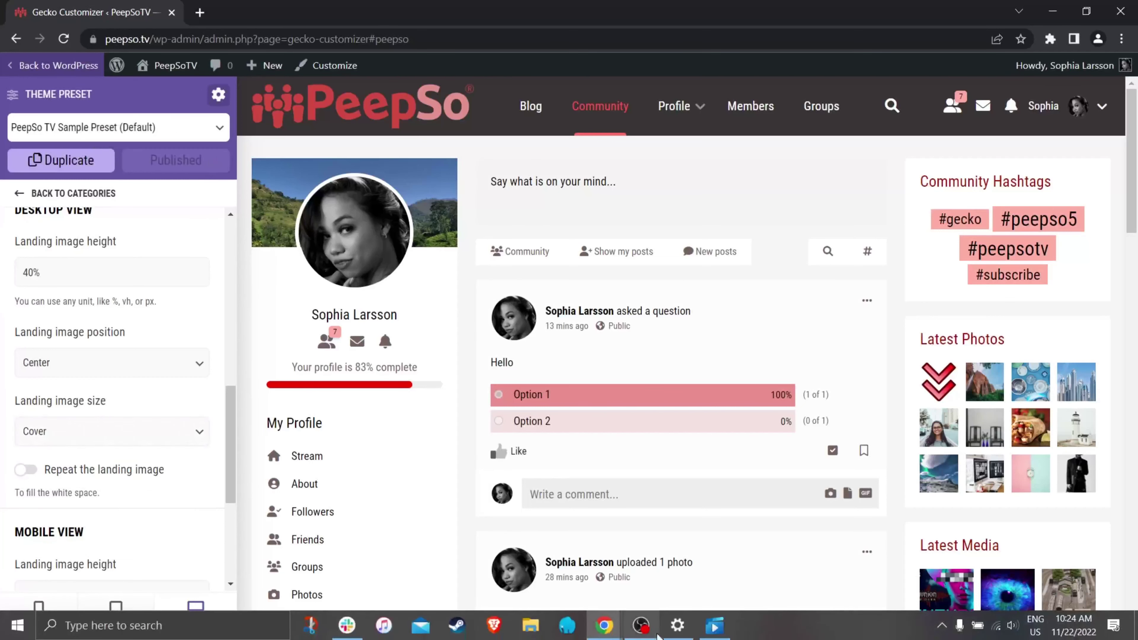
# Reload the incognito community page to check the landing image, and return to the customizer to view the landing box's mobile settings.
pyautogui.click(611, 630)
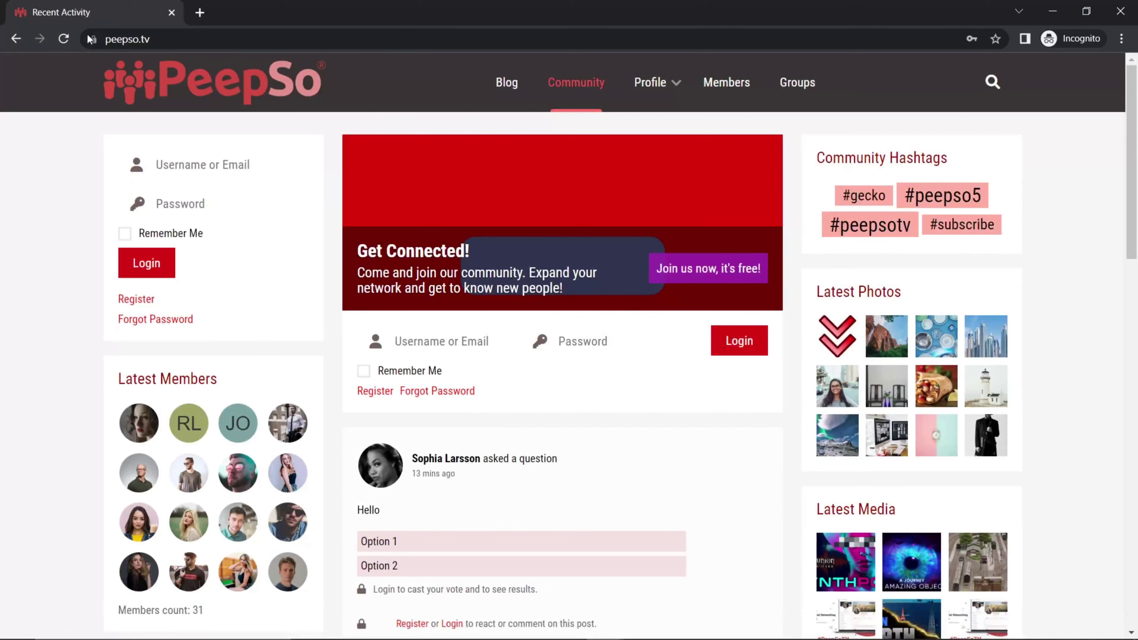
pyautogui.click(64, 39)
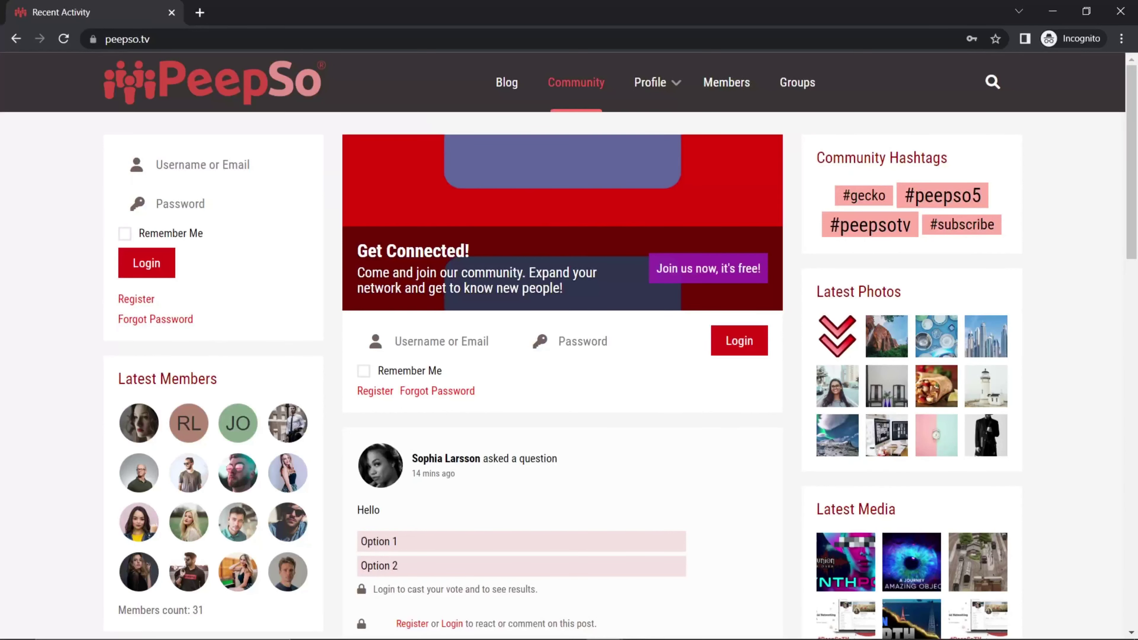
pyautogui.click(537, 547)
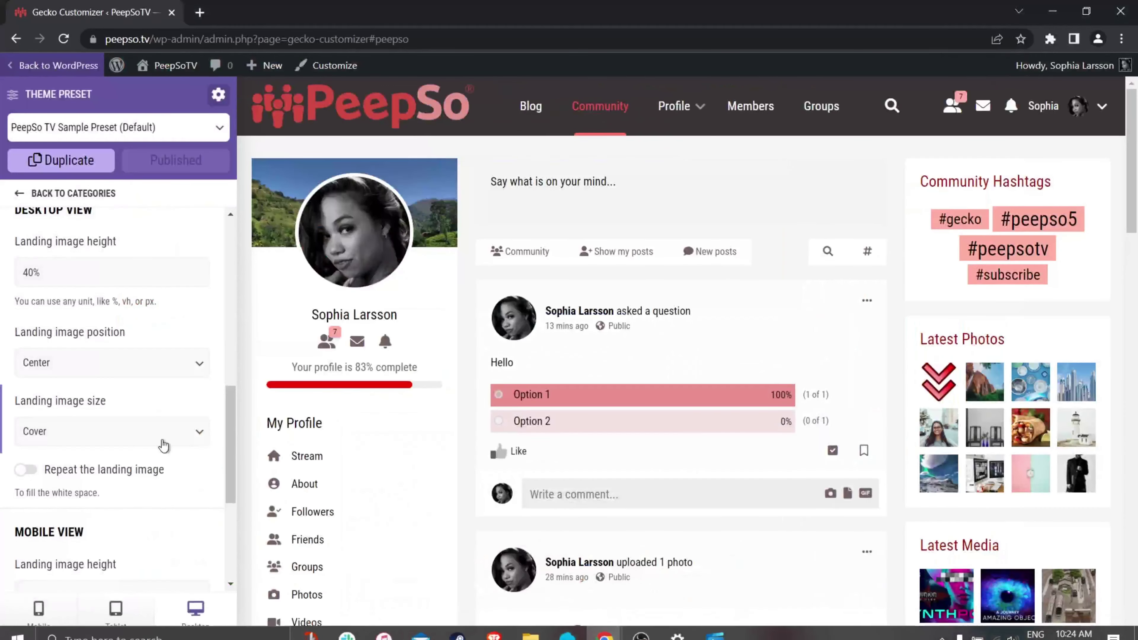
pyautogui.scroll(-5, 163, 445)
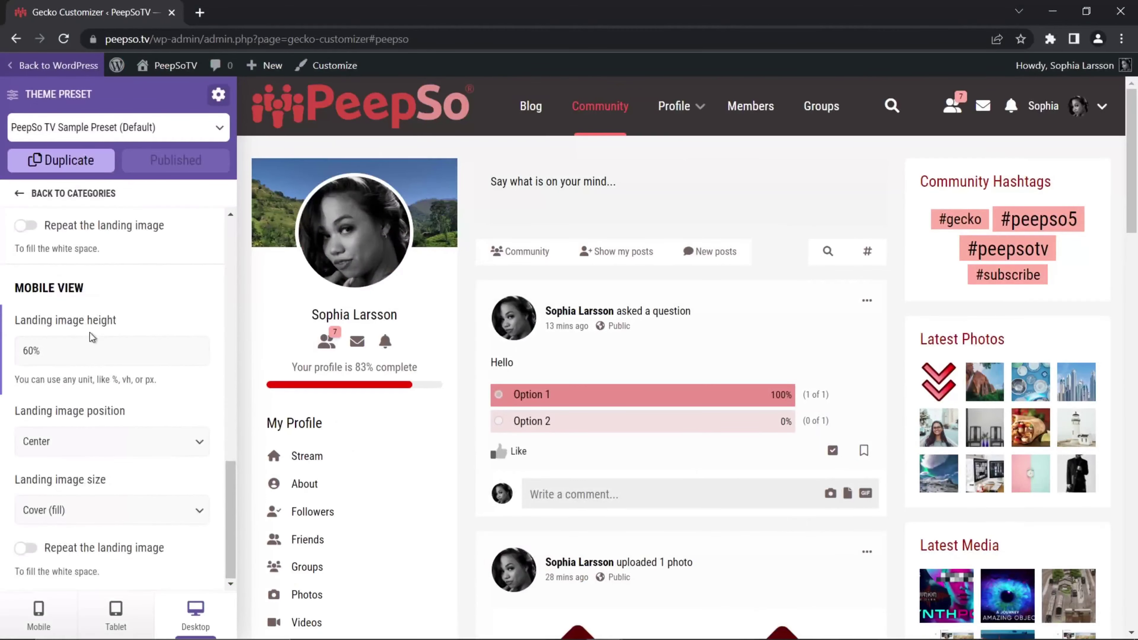